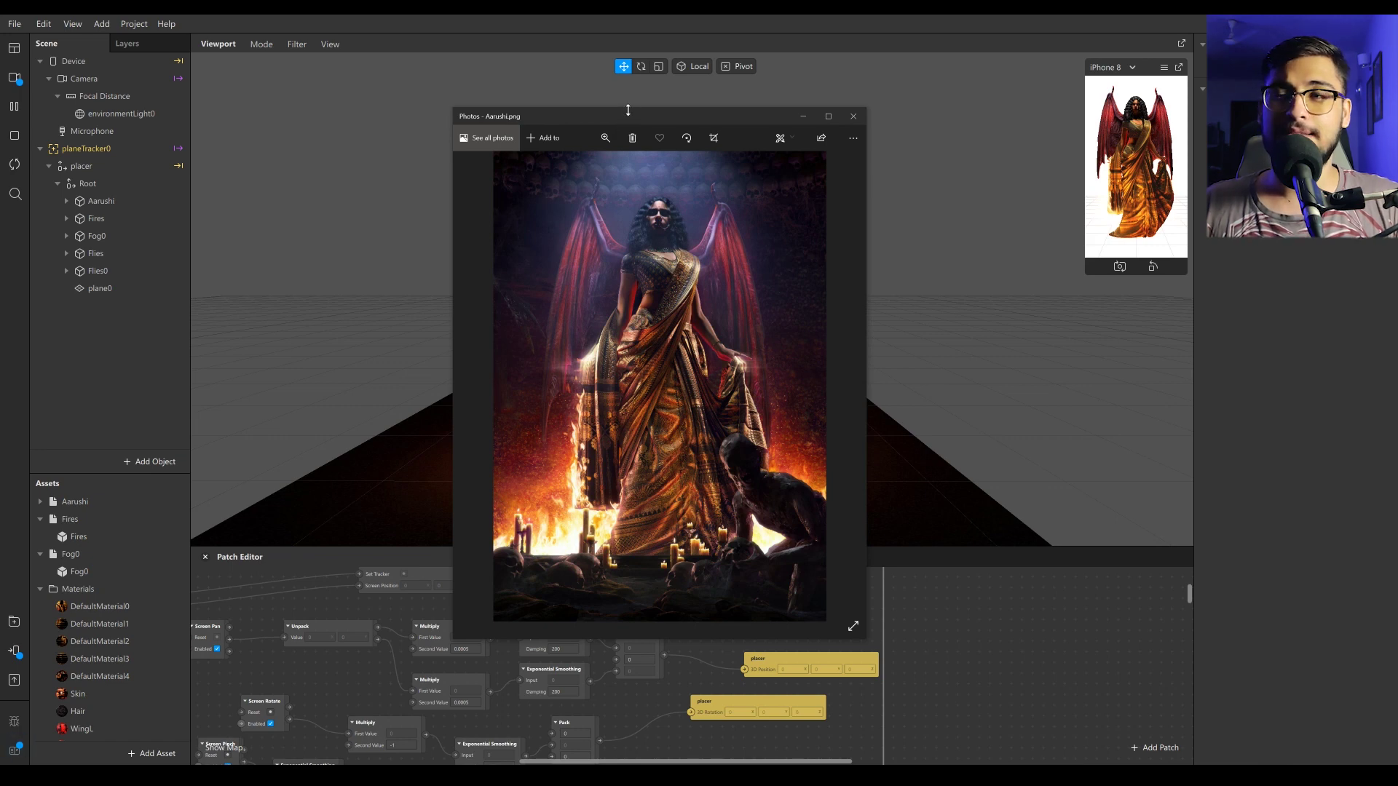
Step: Enlarge the photo viewer window and examine the next version of the winged character reference artwork
drag(630, 107, 630, 55)
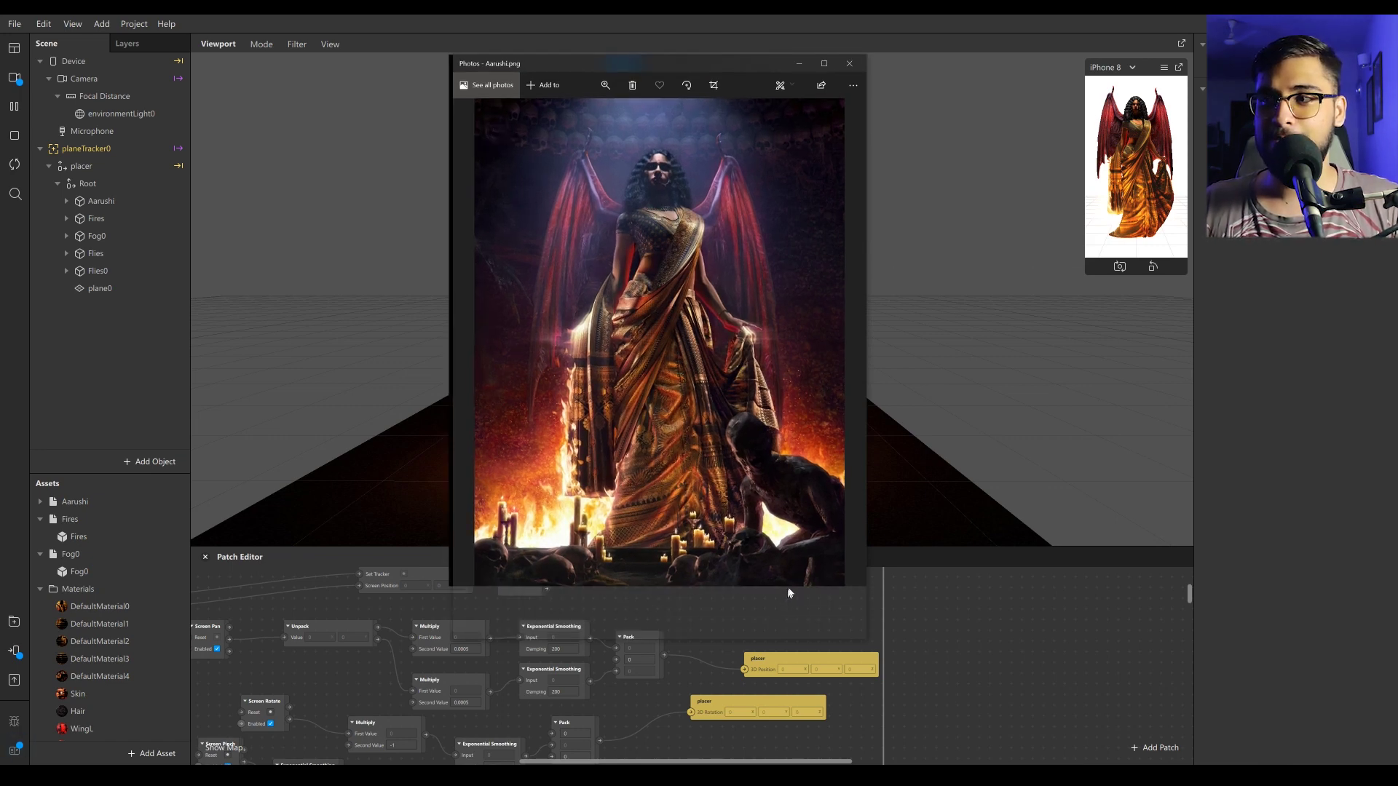
key(Right)
drag(863, 640, 876, 680)
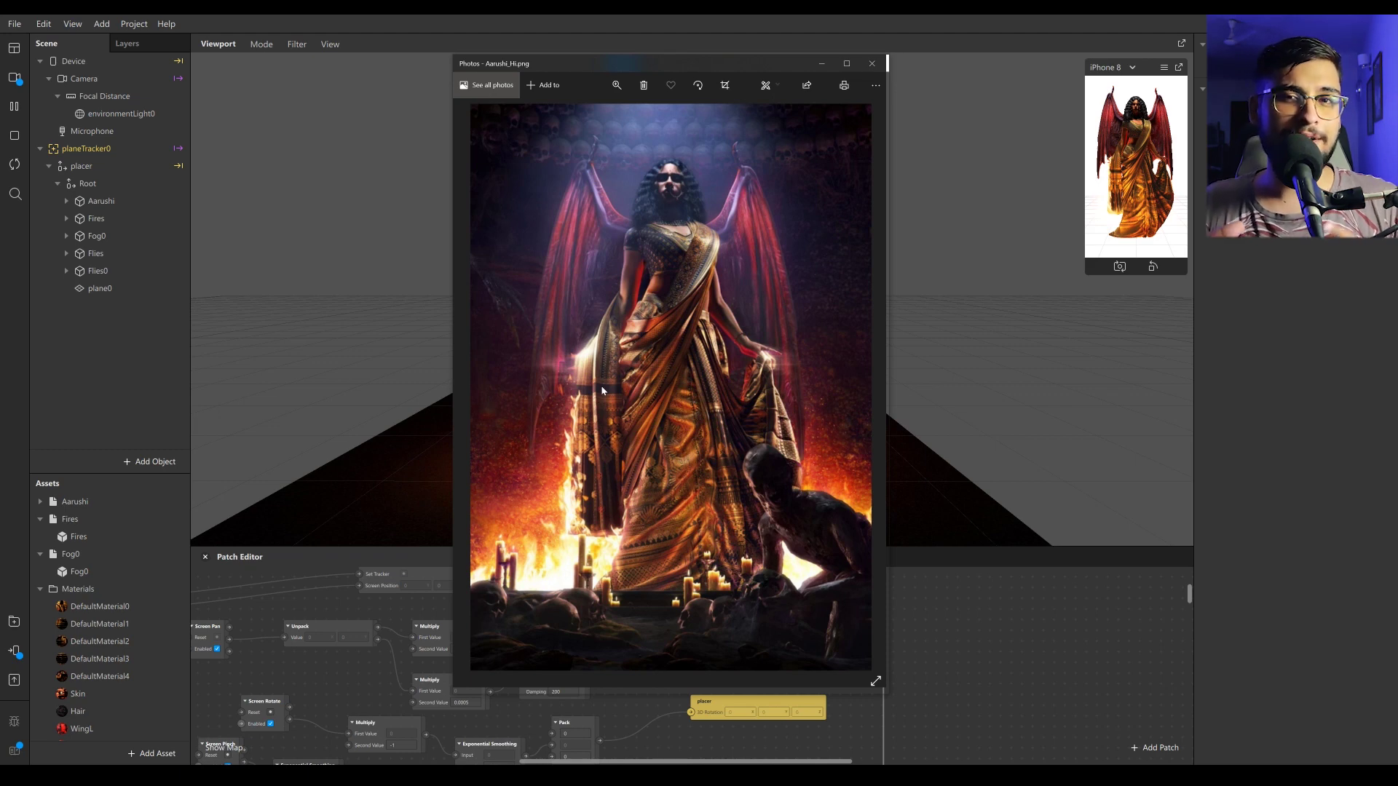
click(405, 293)
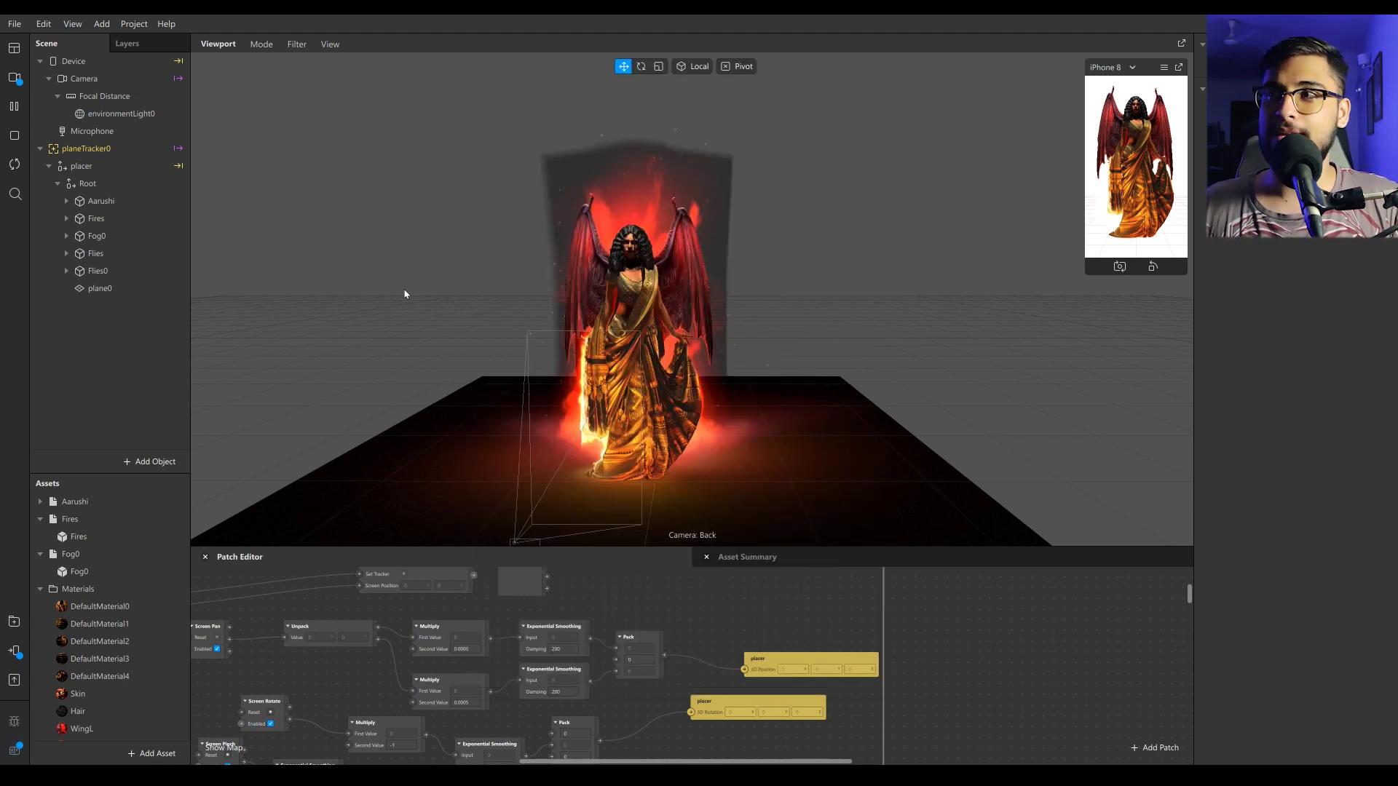
Step: Place the reference artwork window beside the winged character in the 3D scene to compare the two
drag(727, 305, 837, 242)
drag(773, 312, 619, 336)
key(alt+Tab)
drag(621, 66, 938, 99)
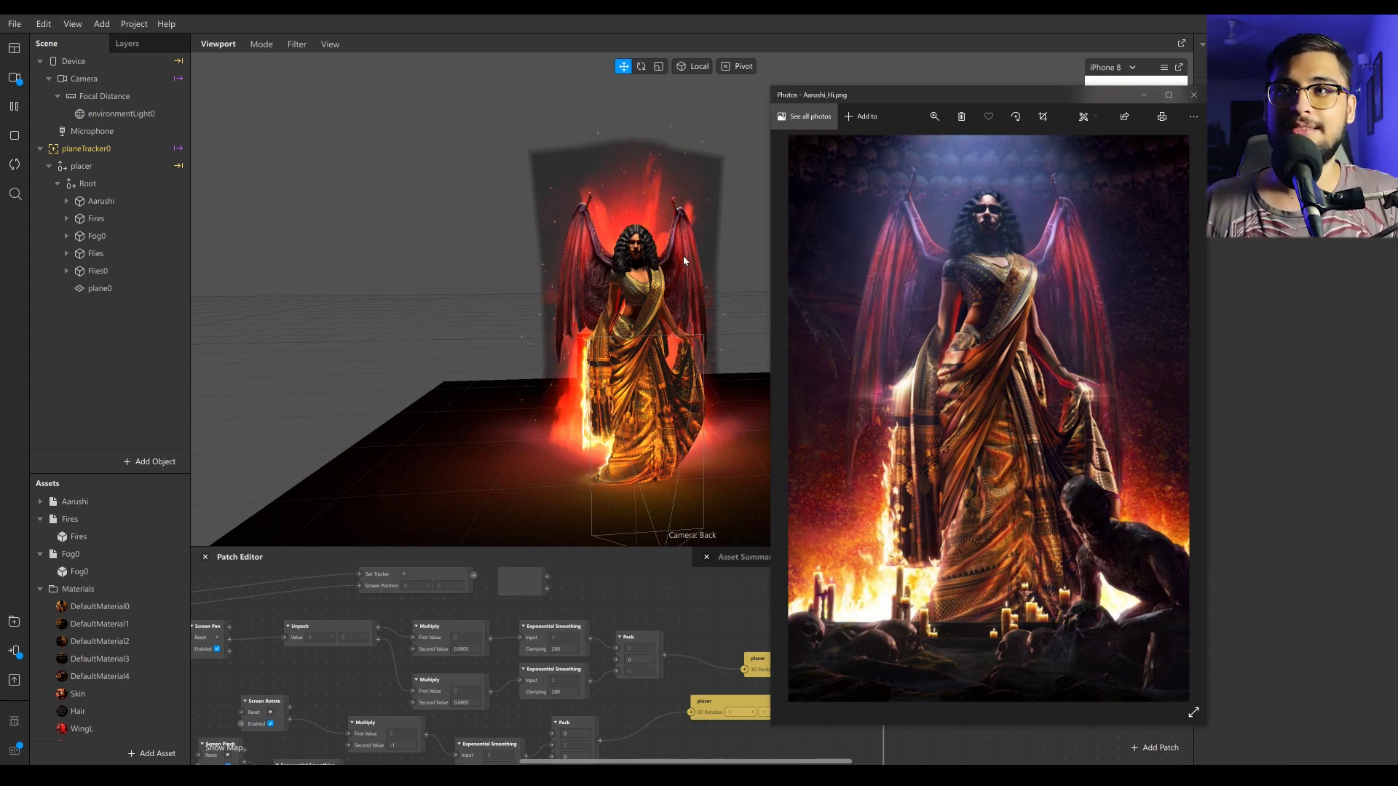
Step: Examine the AR character's wings, body and saree from the side and the front
click(454, 221)
alt+drag(786, 253, 855, 265)
scroll(688, 320, up, 5)
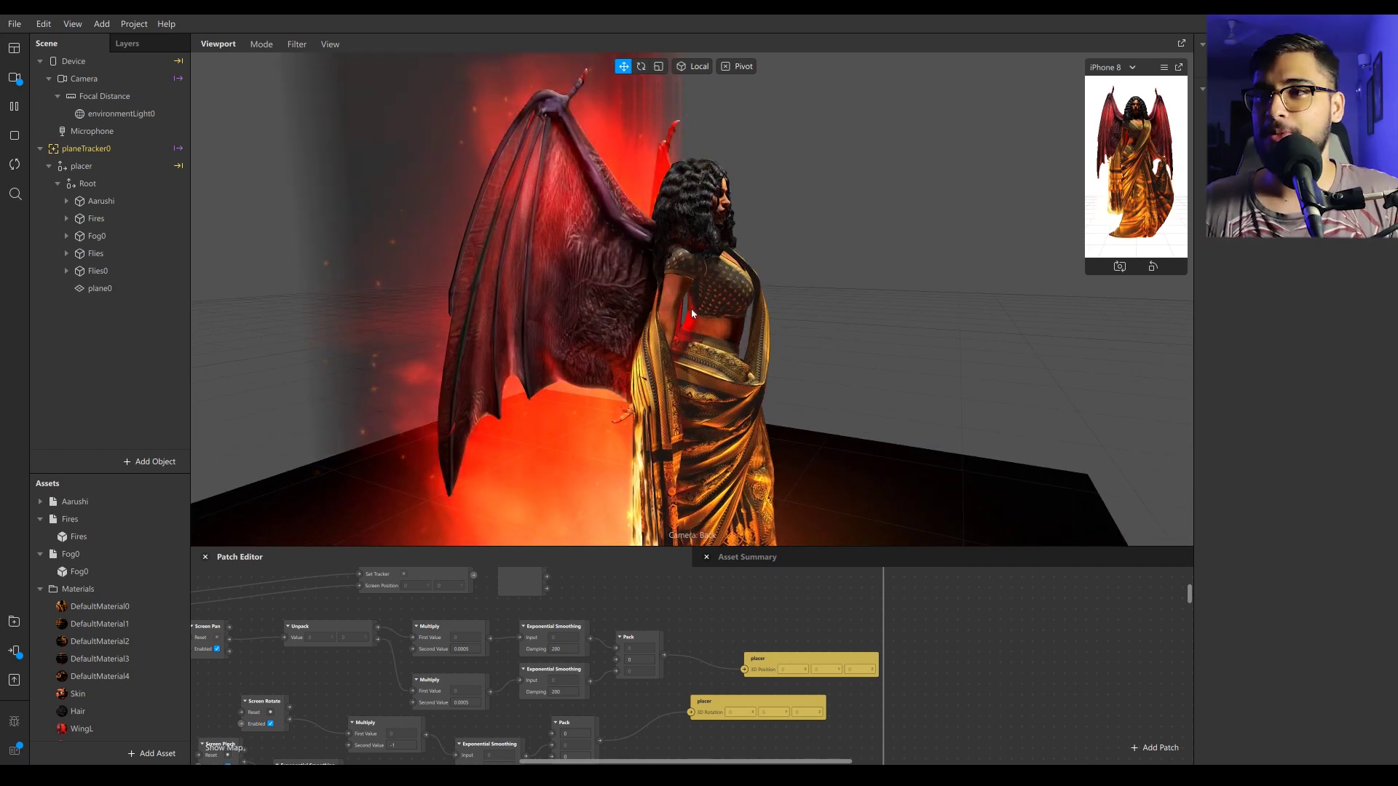
drag(836, 299, 701, 286)
scroll(758, 250, up, 3)
scroll(759, 251, down, 5)
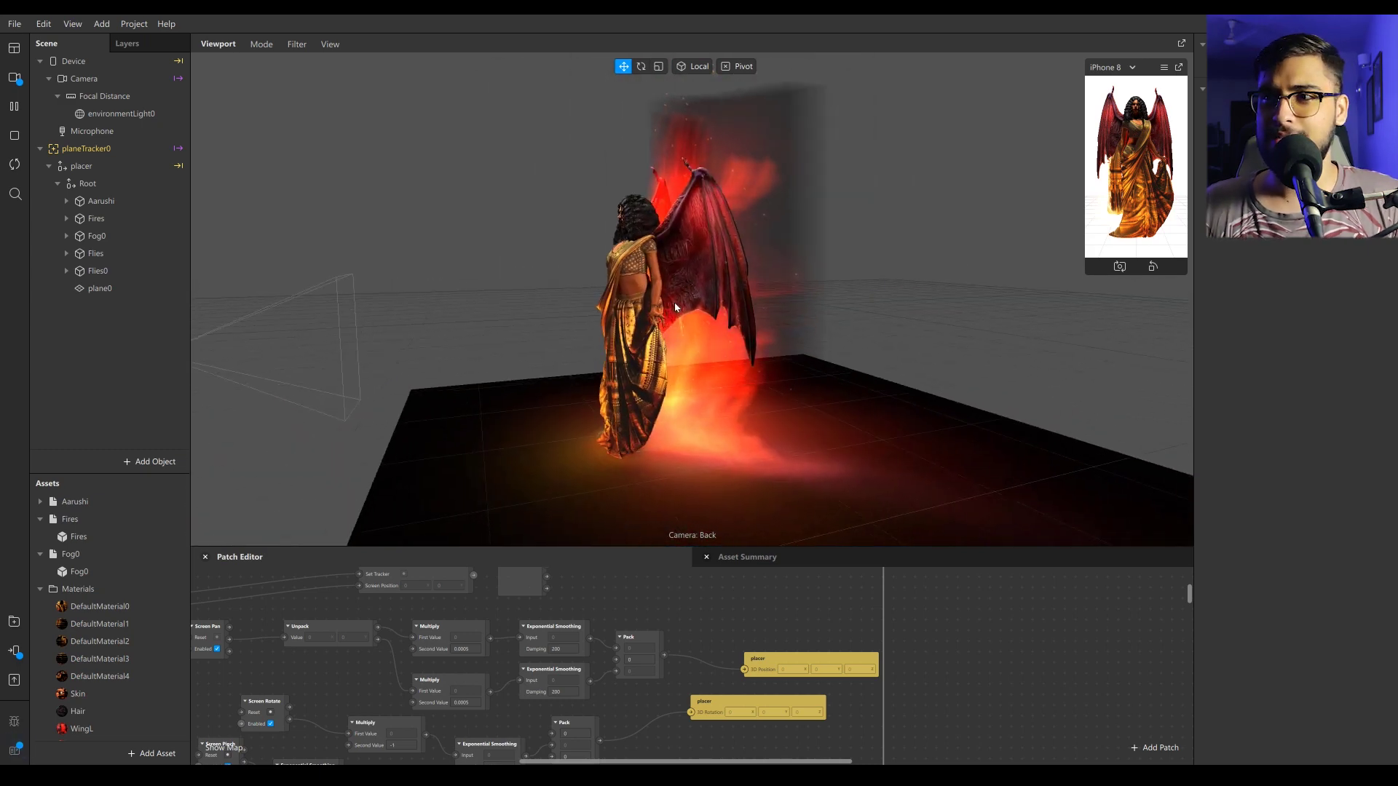
scroll(674, 303, up, 5)
drag(538, 414, 658, 382)
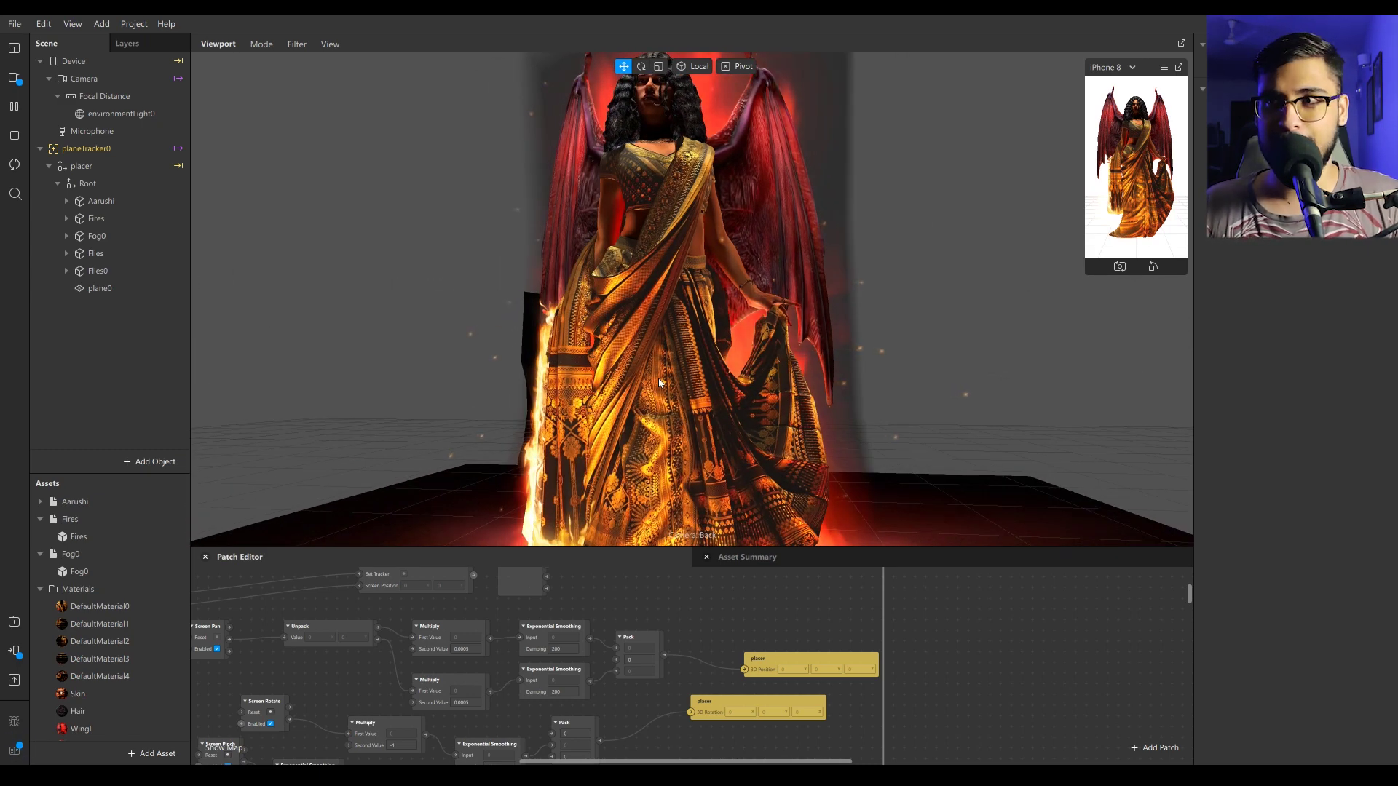
scroll(659, 382, up, 5)
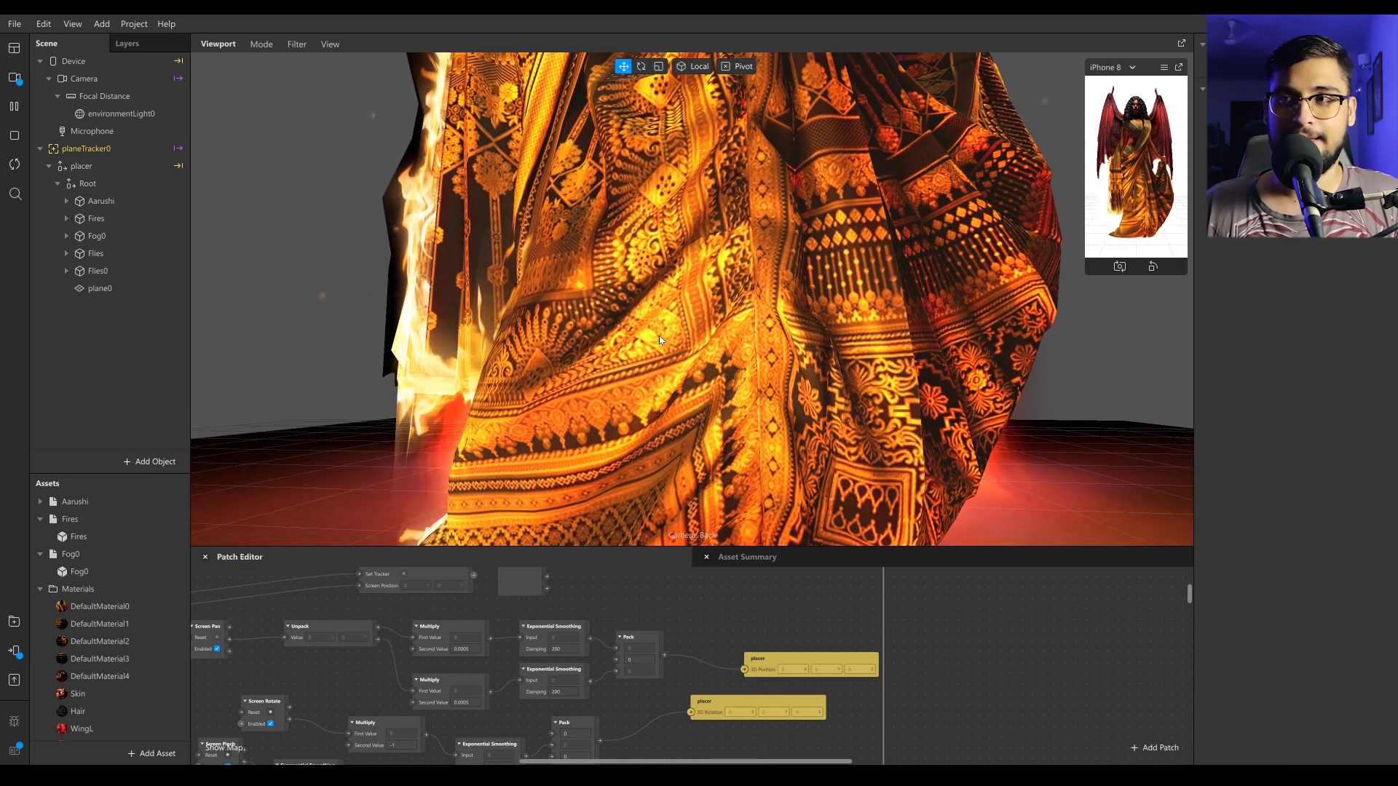
Step: Inspect the saree's fabric pattern, folds and burning edge up close, ending on the full winged figure
scroll(666, 343, down, 4)
scroll(664, 321, up, 3)
drag(664, 321, 706, 335)
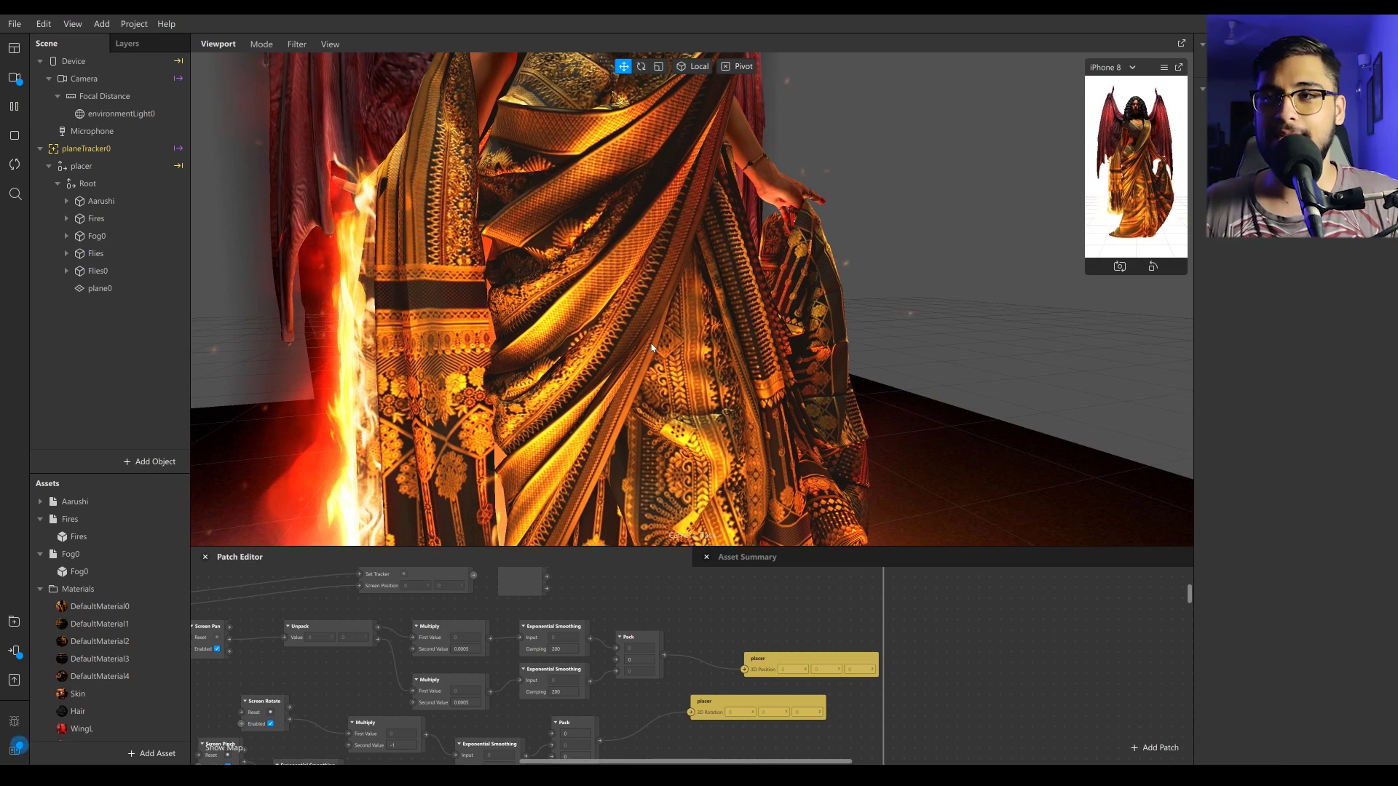
middle_drag(650, 348, 598, 399)
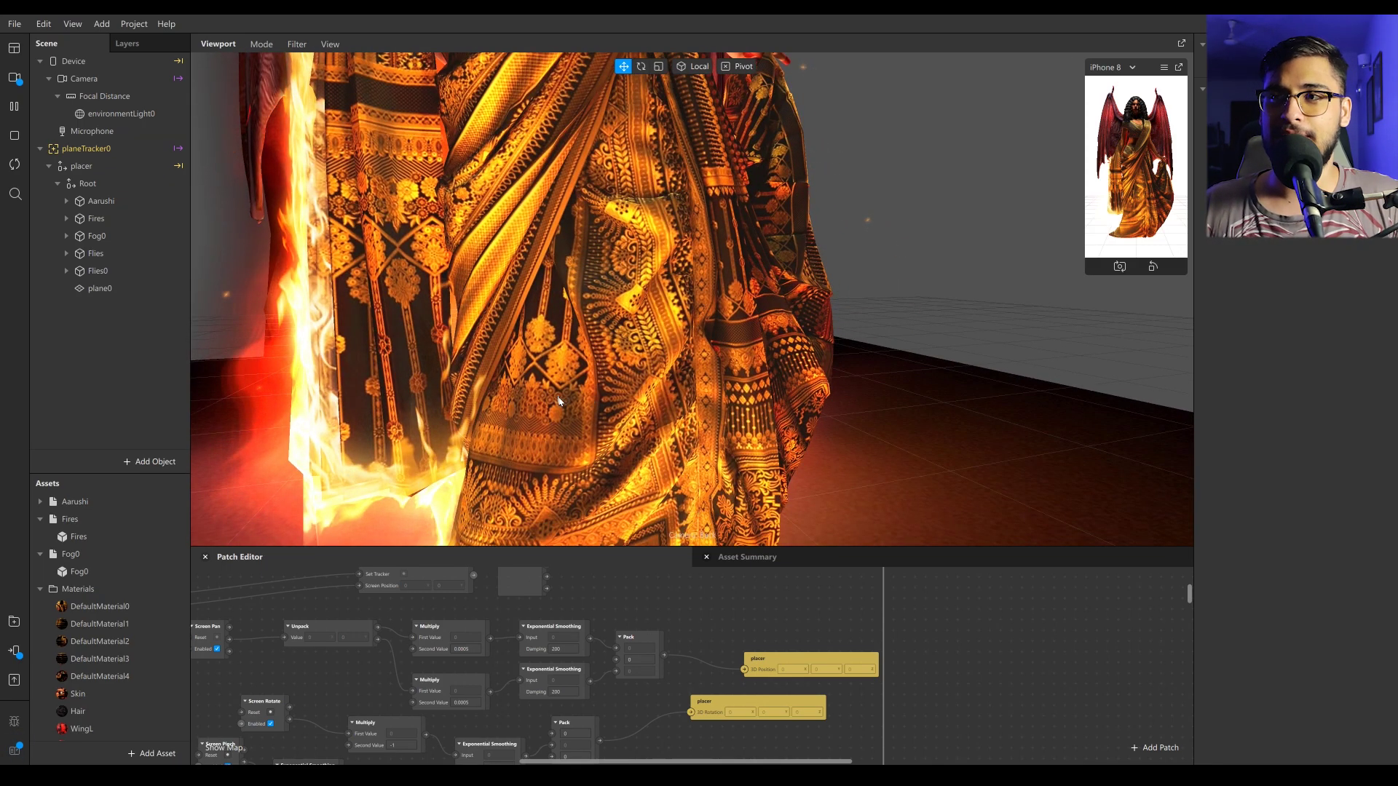
scroll(571, 375, down, 4)
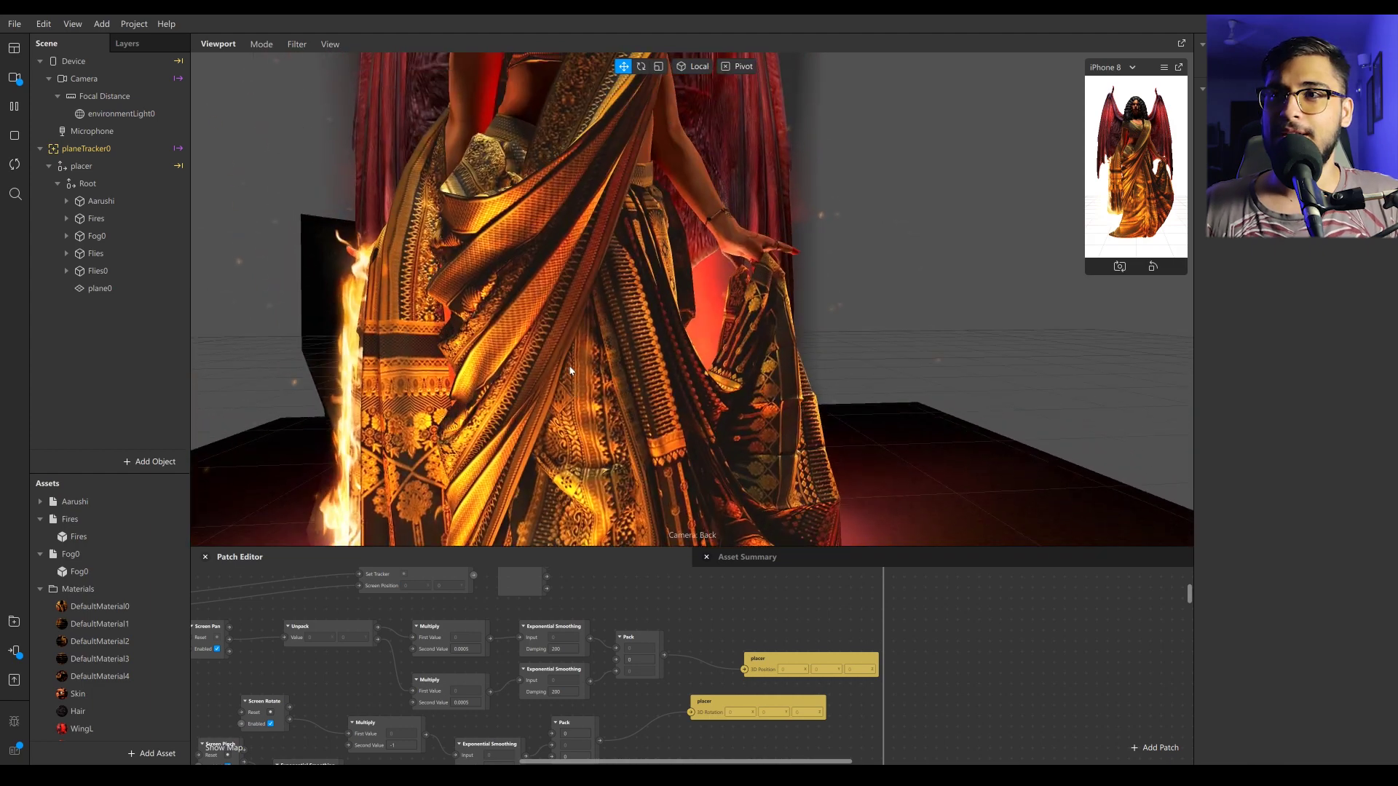
scroll(570, 371, down, 2)
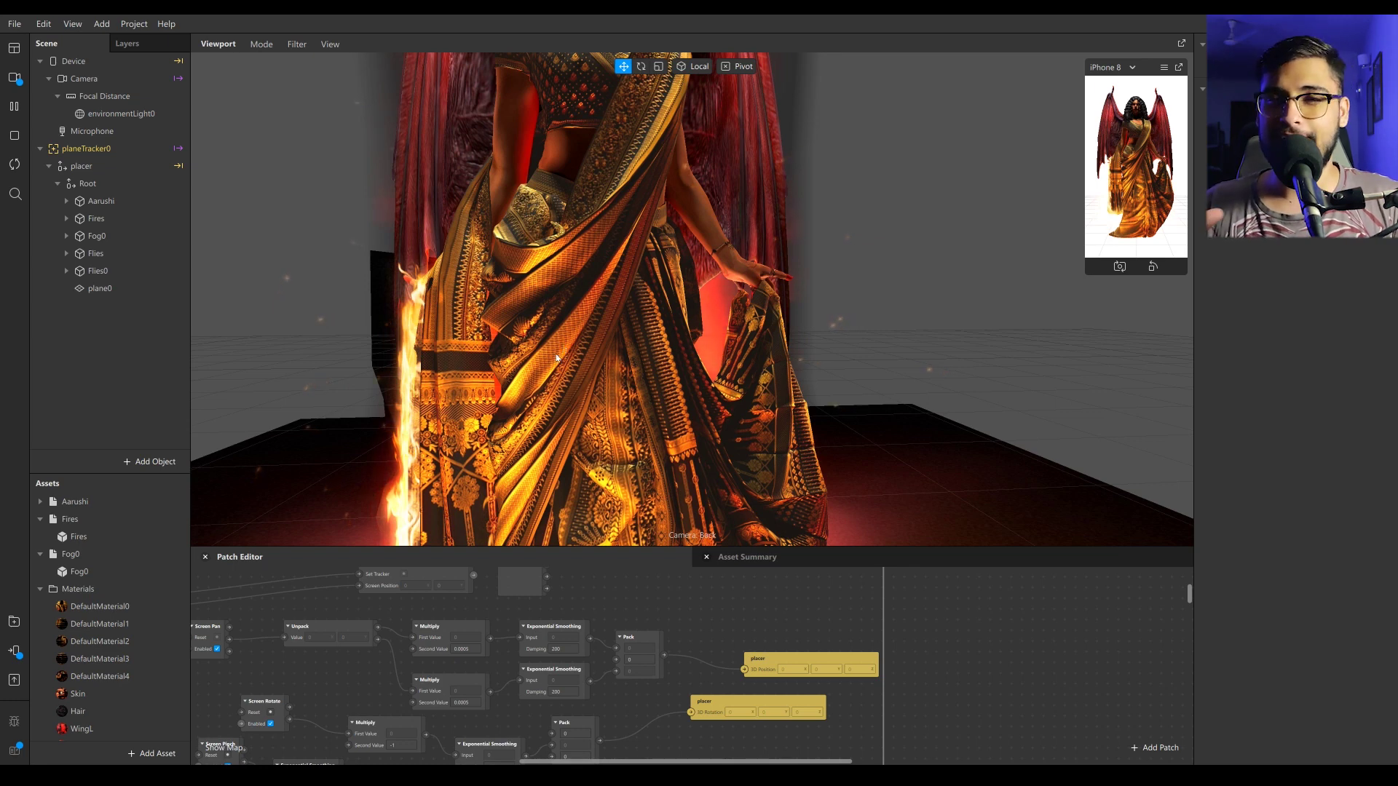
scroll(721, 291, down, 3)
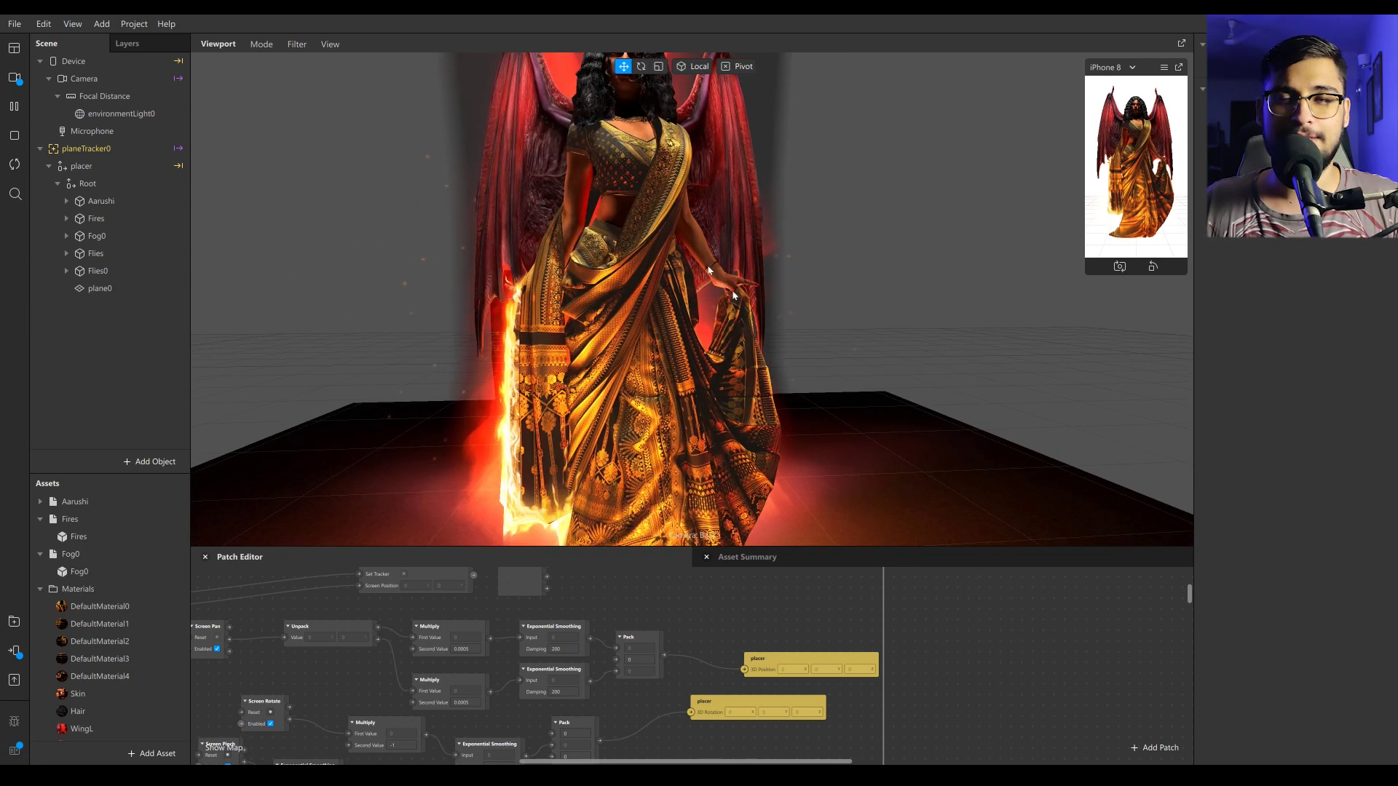
scroll(703, 310, up, 3)
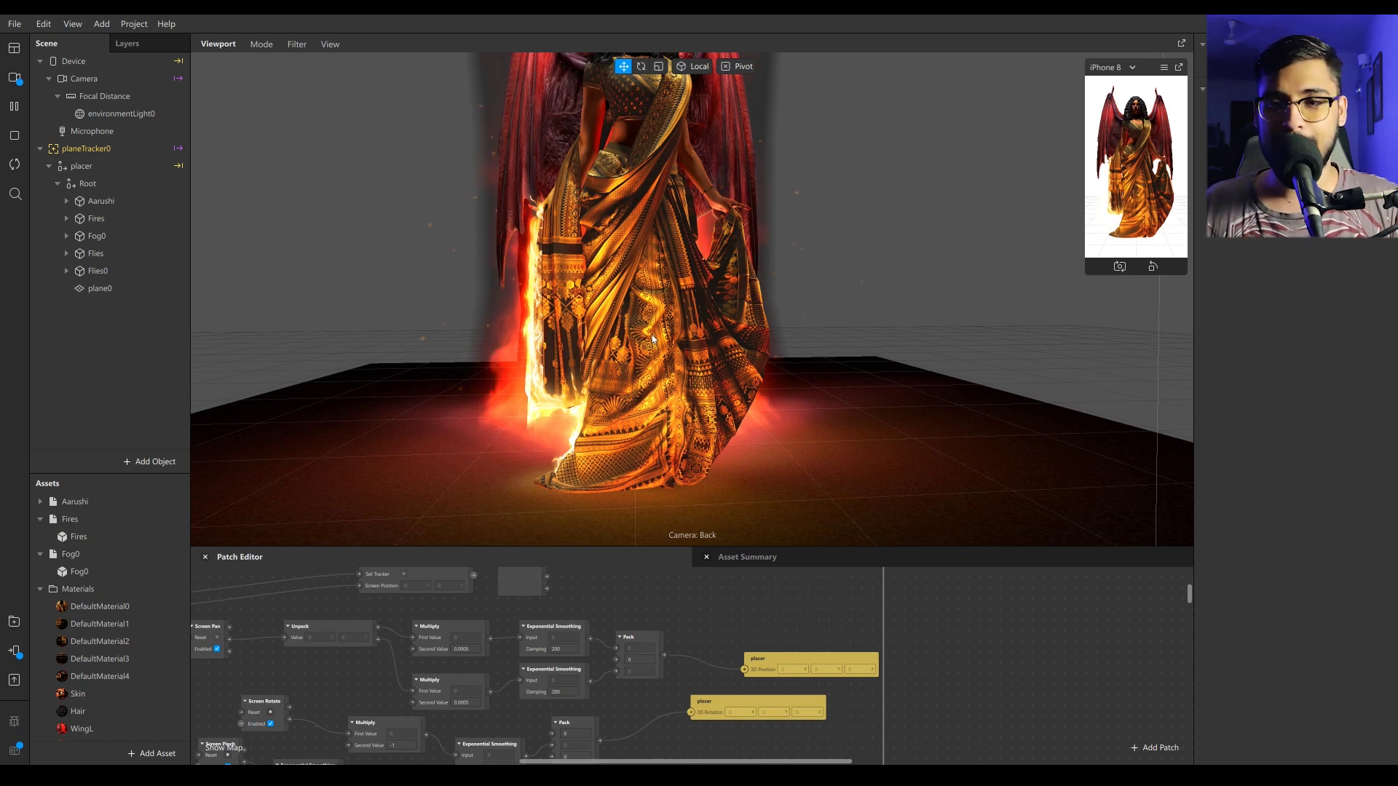
scroll(616, 405, down, 3)
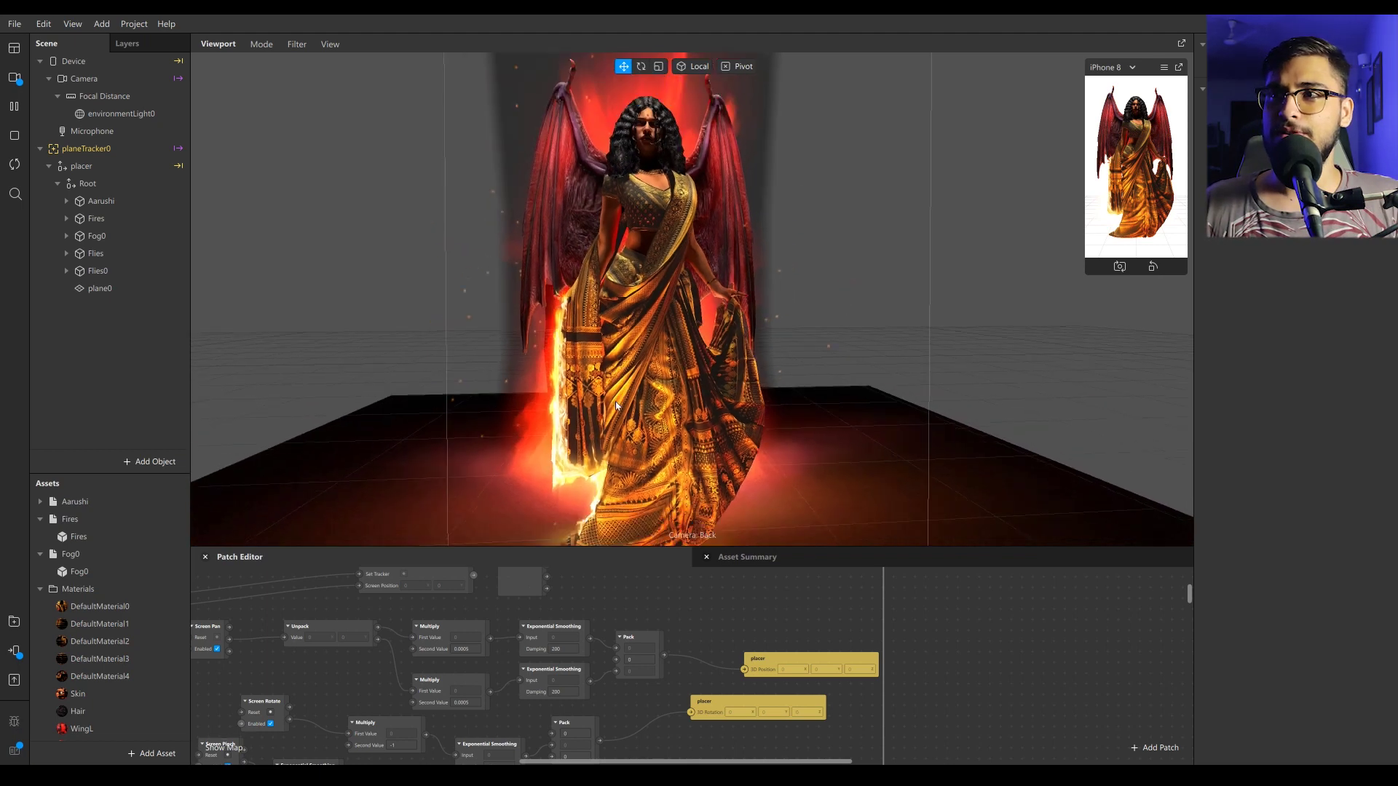
scroll(616, 405, down, 2)
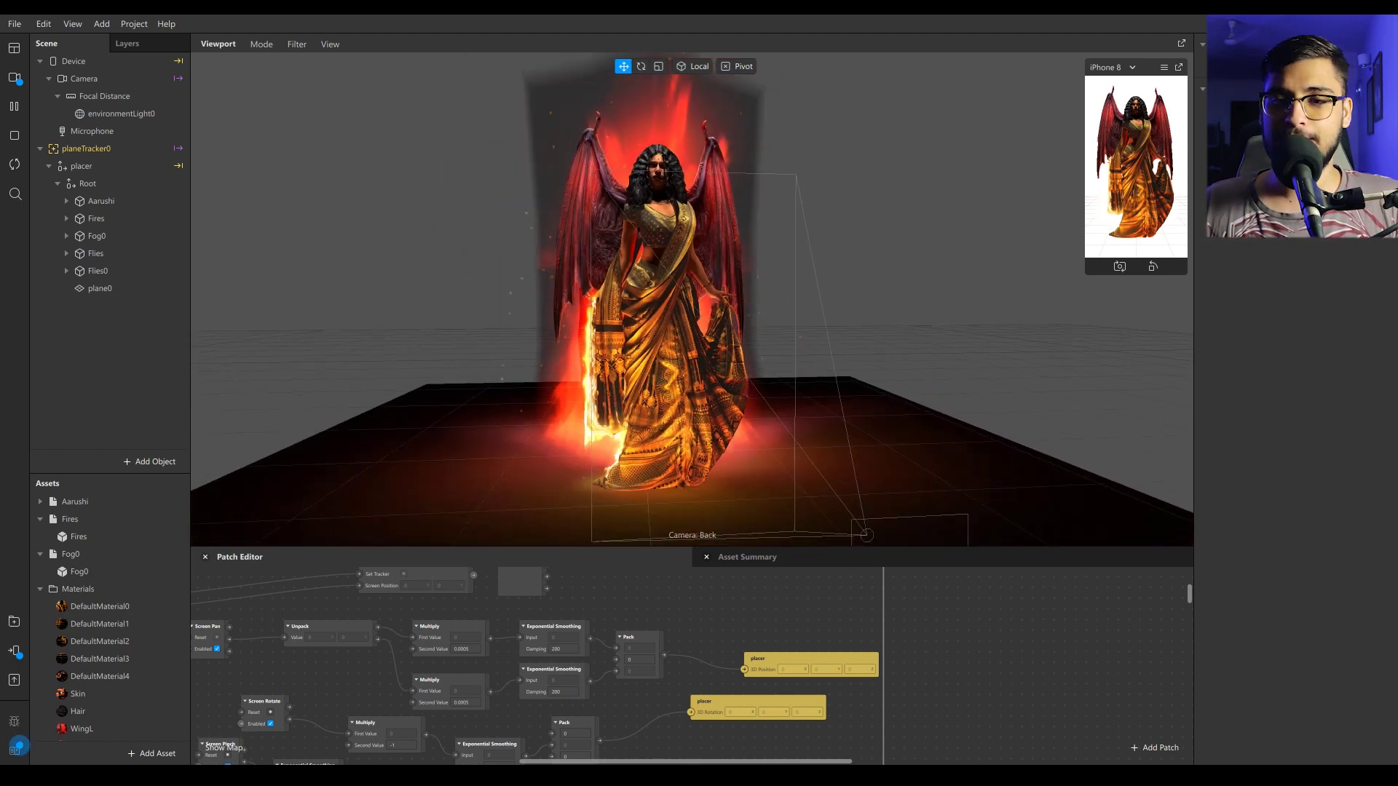
Step: Switch to Houdini and look over the geo1 node network as far as the wings and body export branches
click(177, 775)
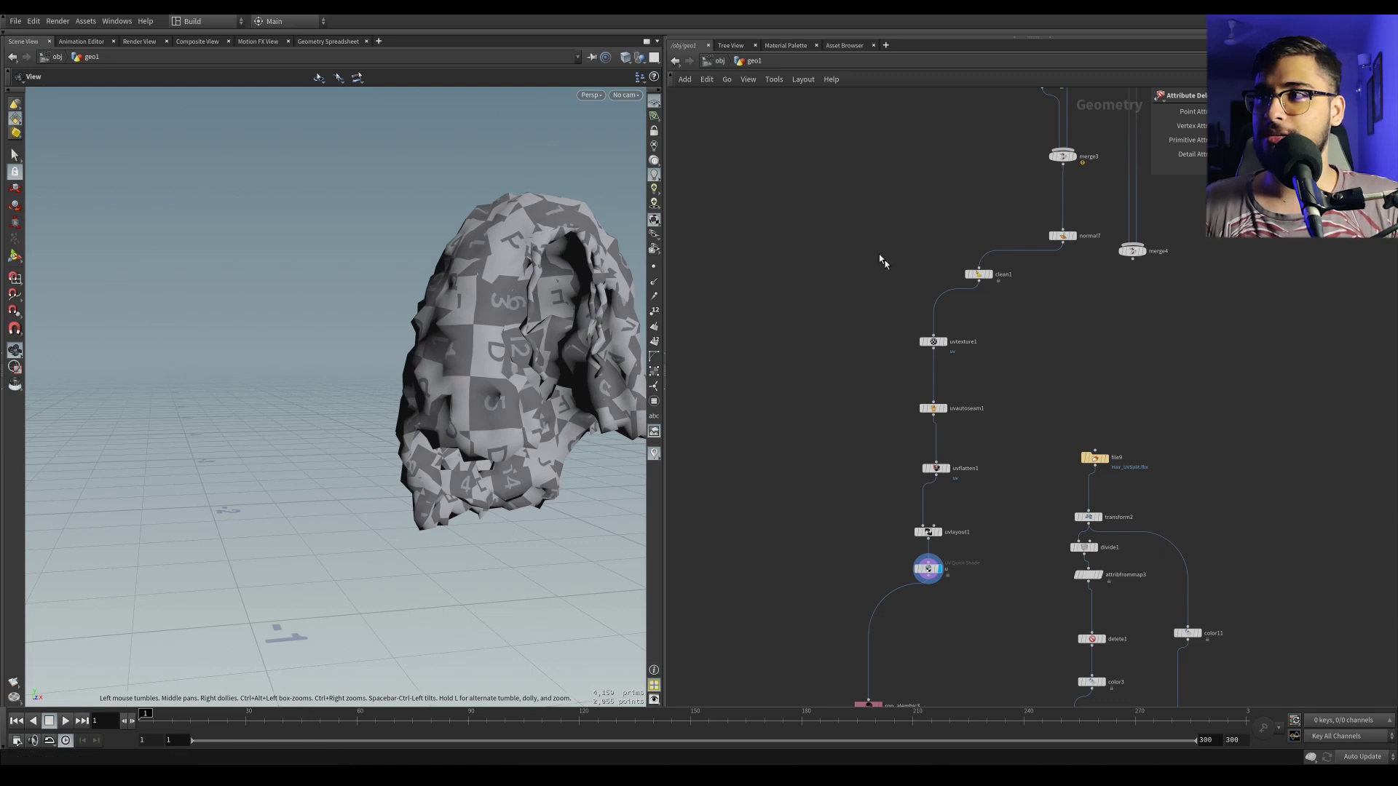
scroll(875, 249, down, 5)
middle_drag(837, 206, 945, 425)
scroll(945, 429, down, 2)
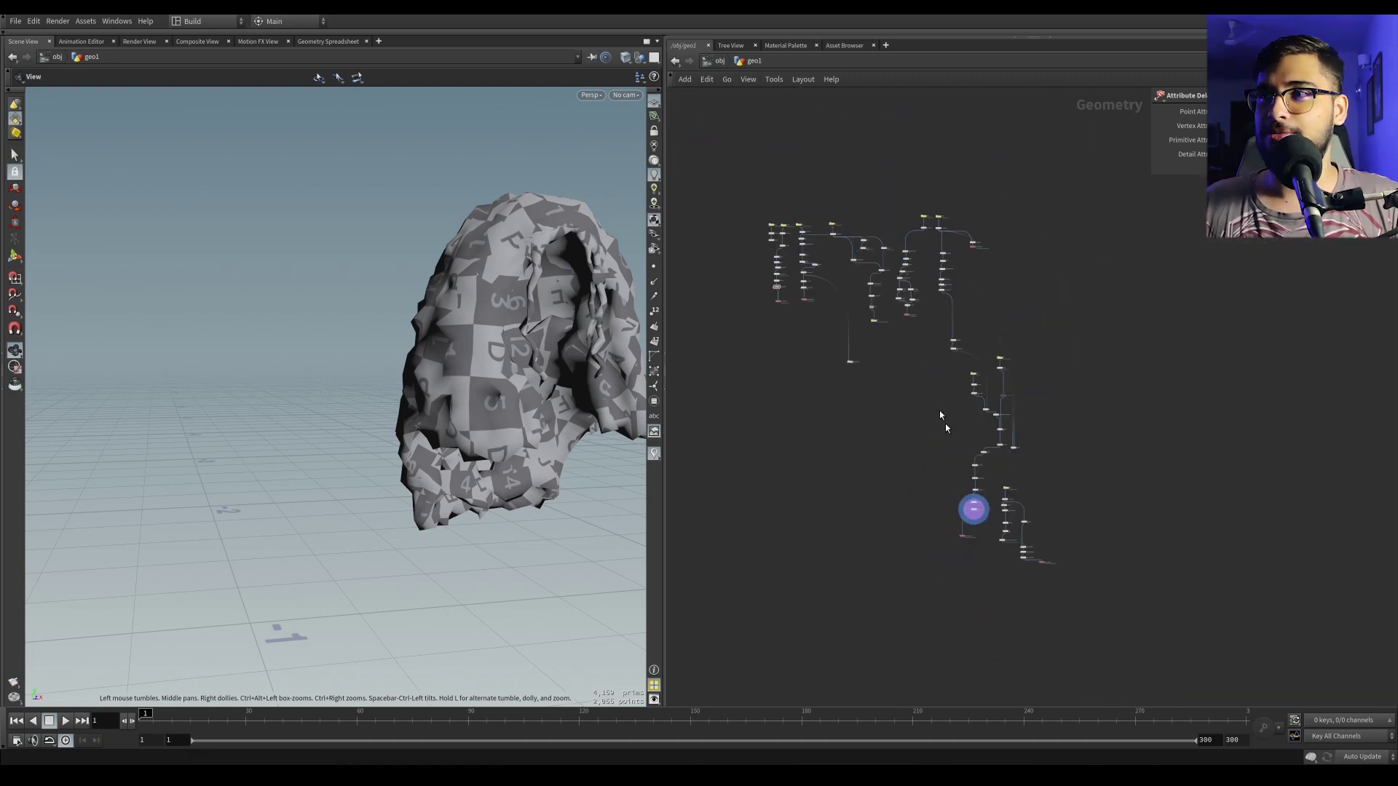
scroll(797, 298, up, 4)
scroll(851, 435, up, 3)
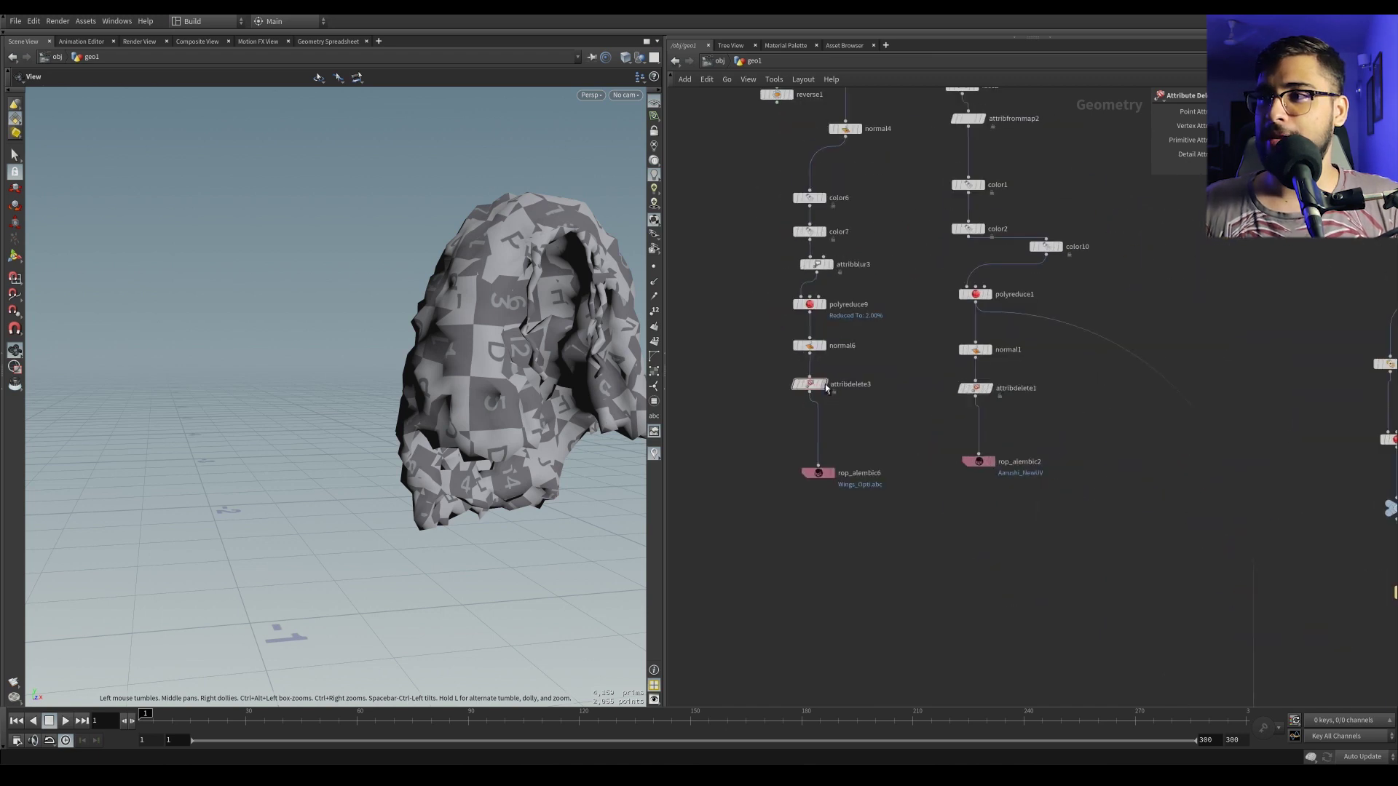
Step: Show the wings at attribdelete3 and the full body at attribdelete1, and inspect the body's node branch
click(808, 384)
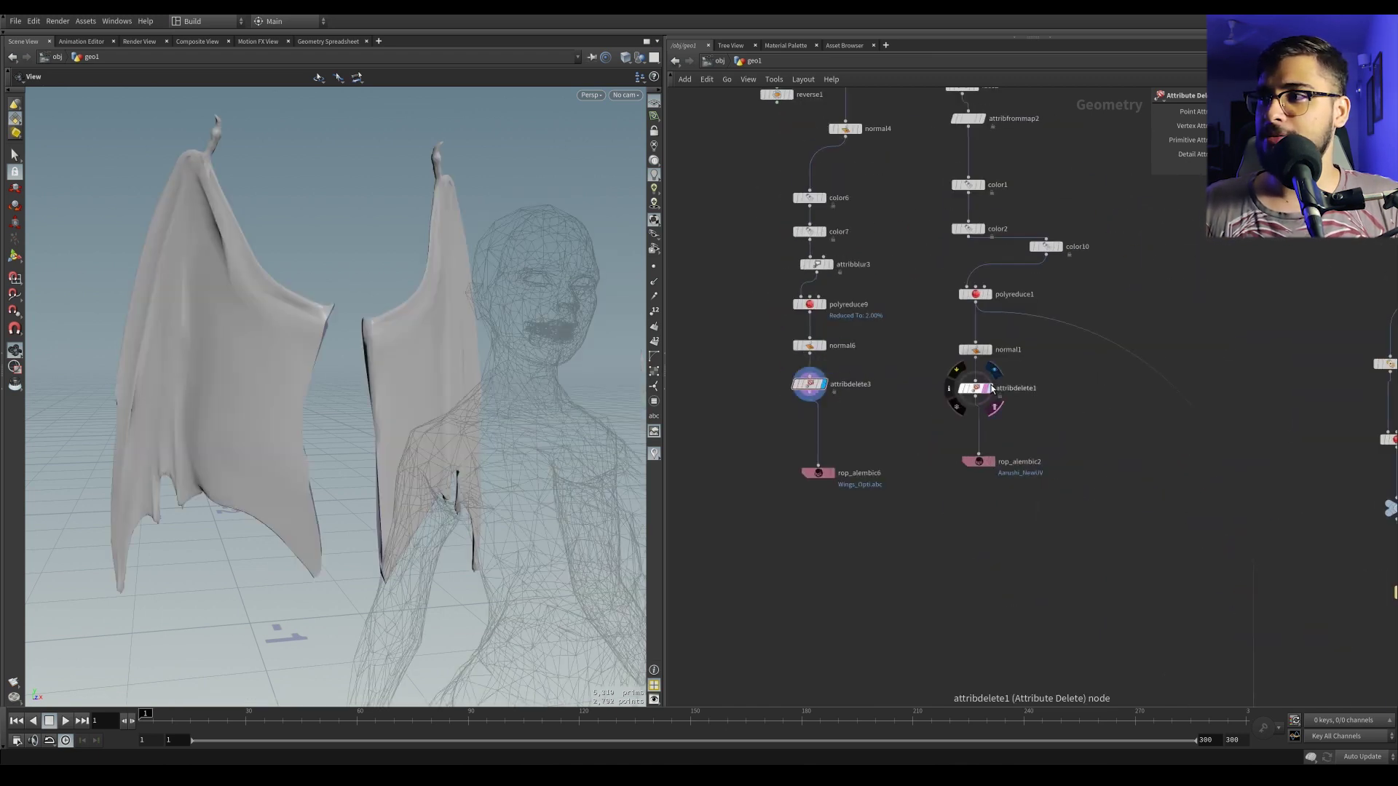
click(988, 392)
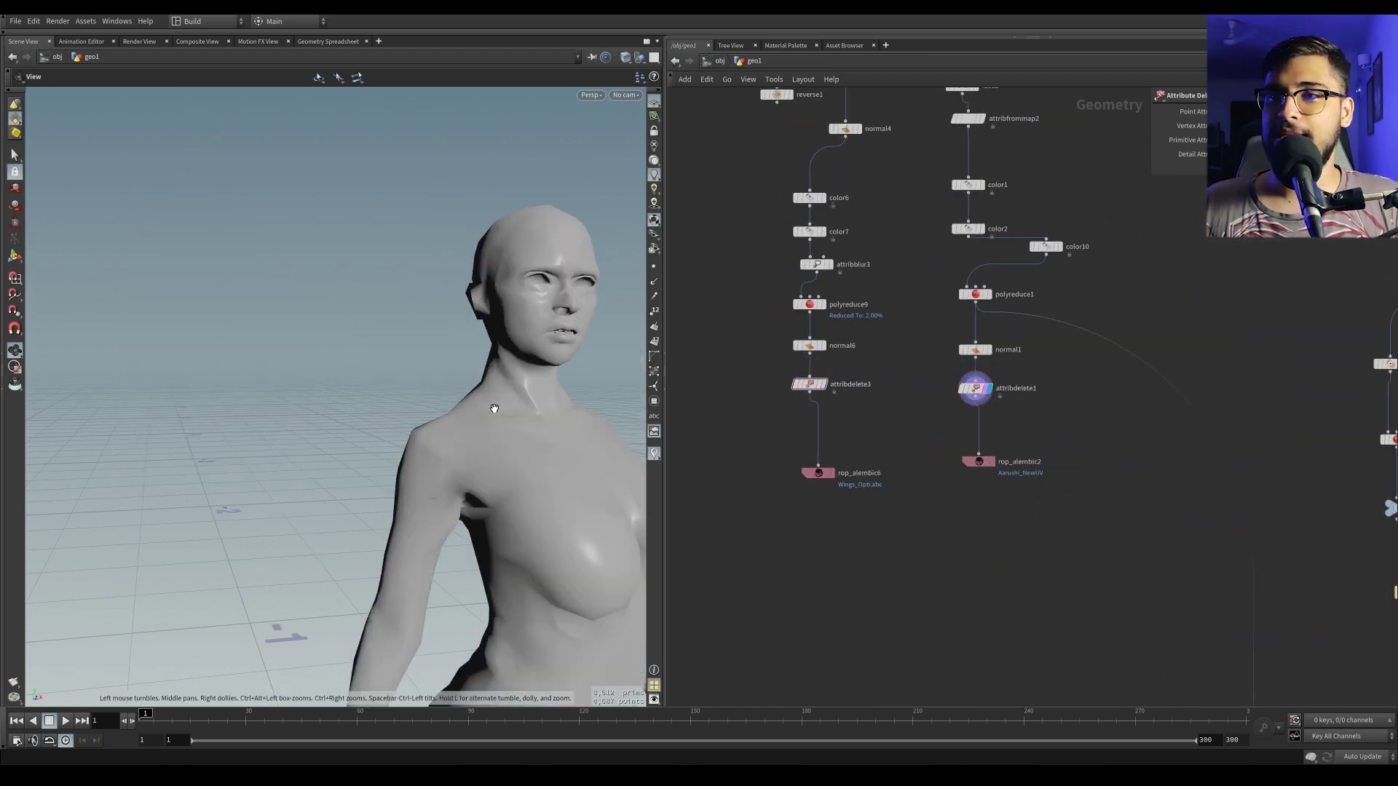
right_drag(485, 414, 510, 450)
middle_drag(510, 450, 415, 356)
middle_drag(417, 441, 350, 384)
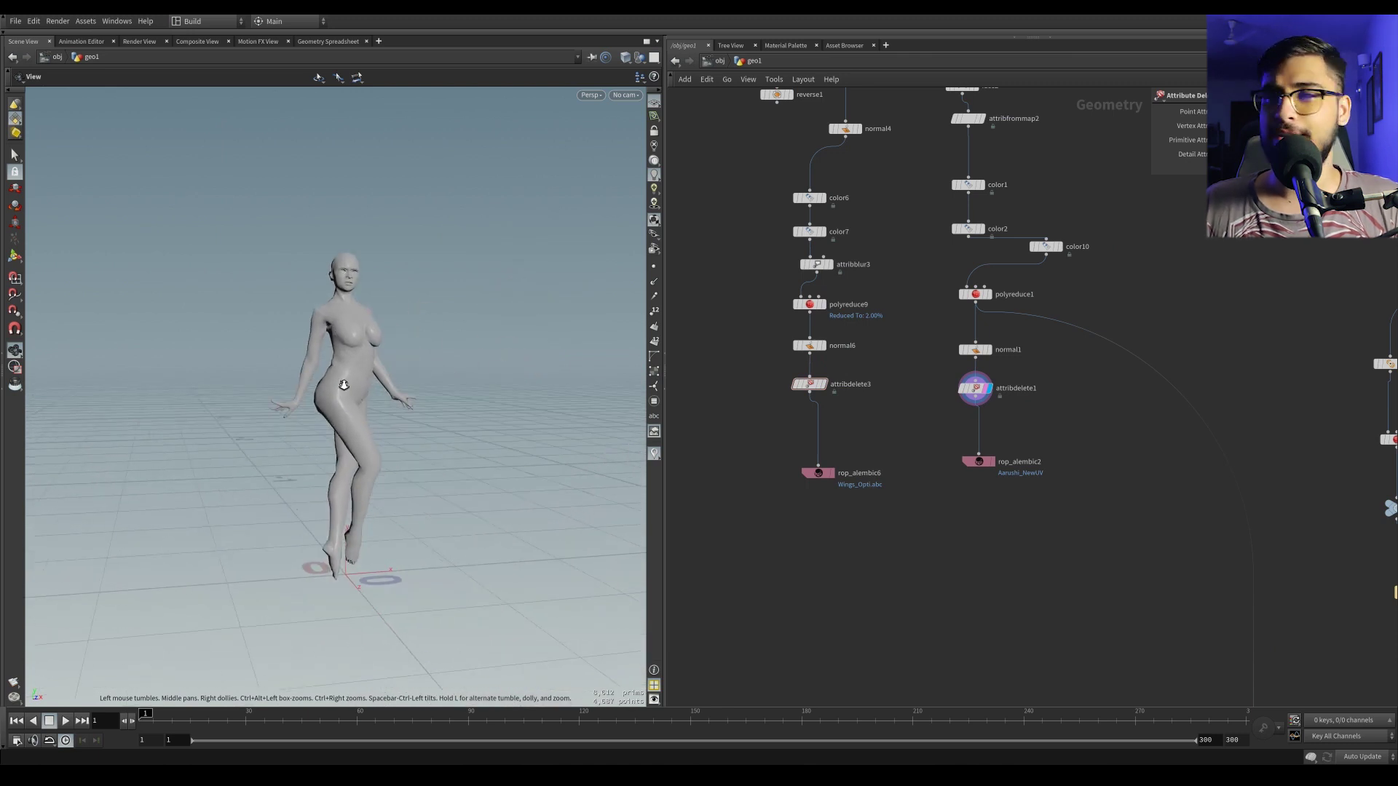
scroll(349, 384, up, 2)
middle_drag(1065, 274, 1032, 475)
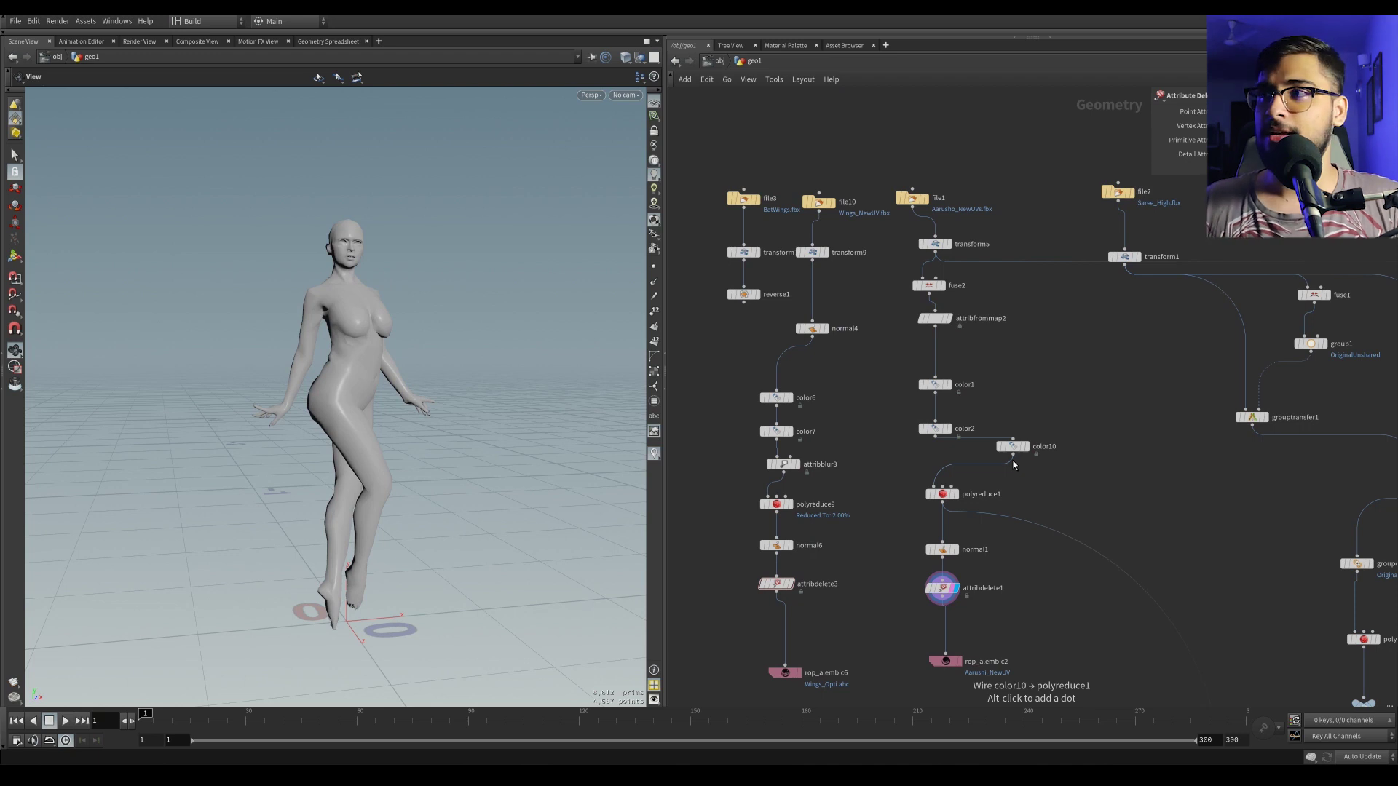
Step: Display the original body mesh at transform5 with its wireframe overlay, and align the file1 node above it
click(948, 247)
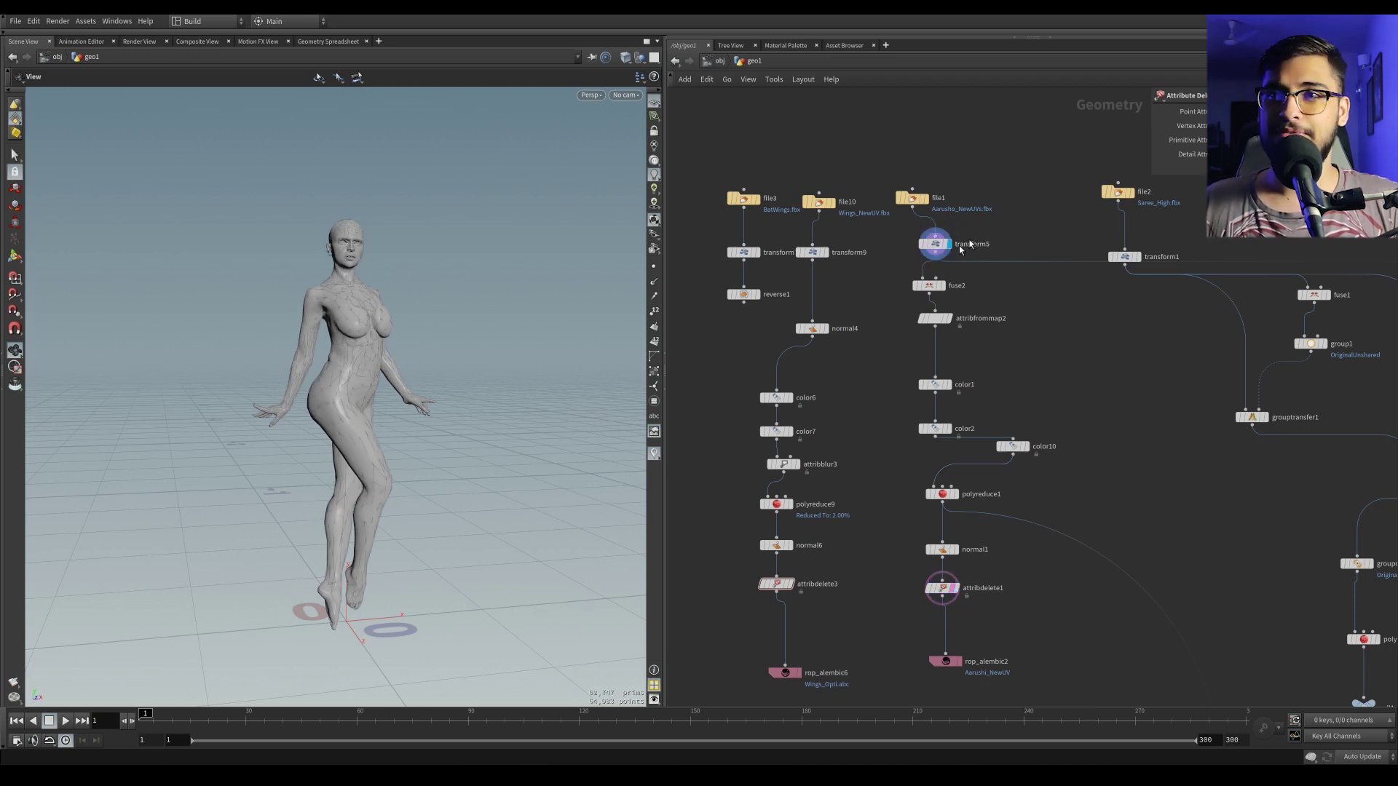
click(947, 252)
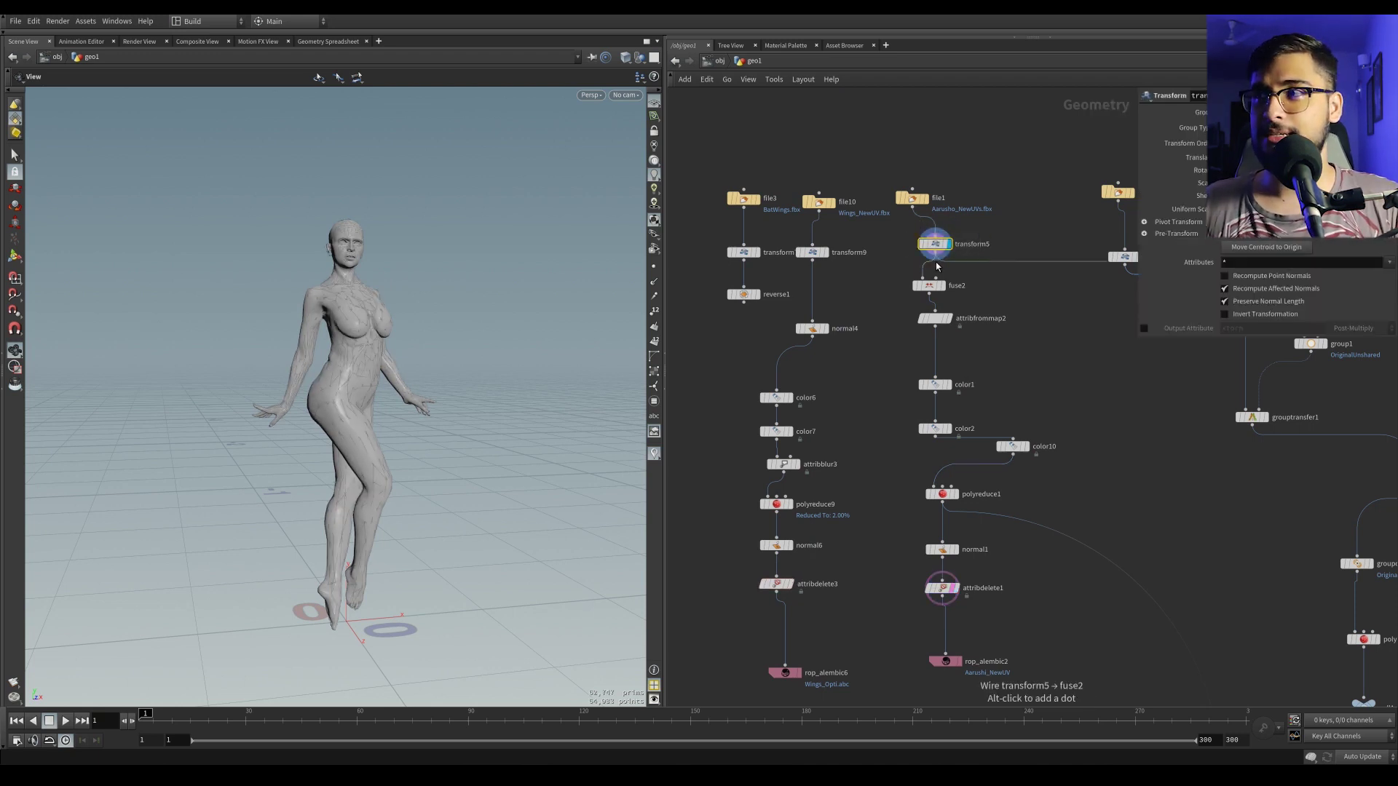
drag(914, 198, 931, 203)
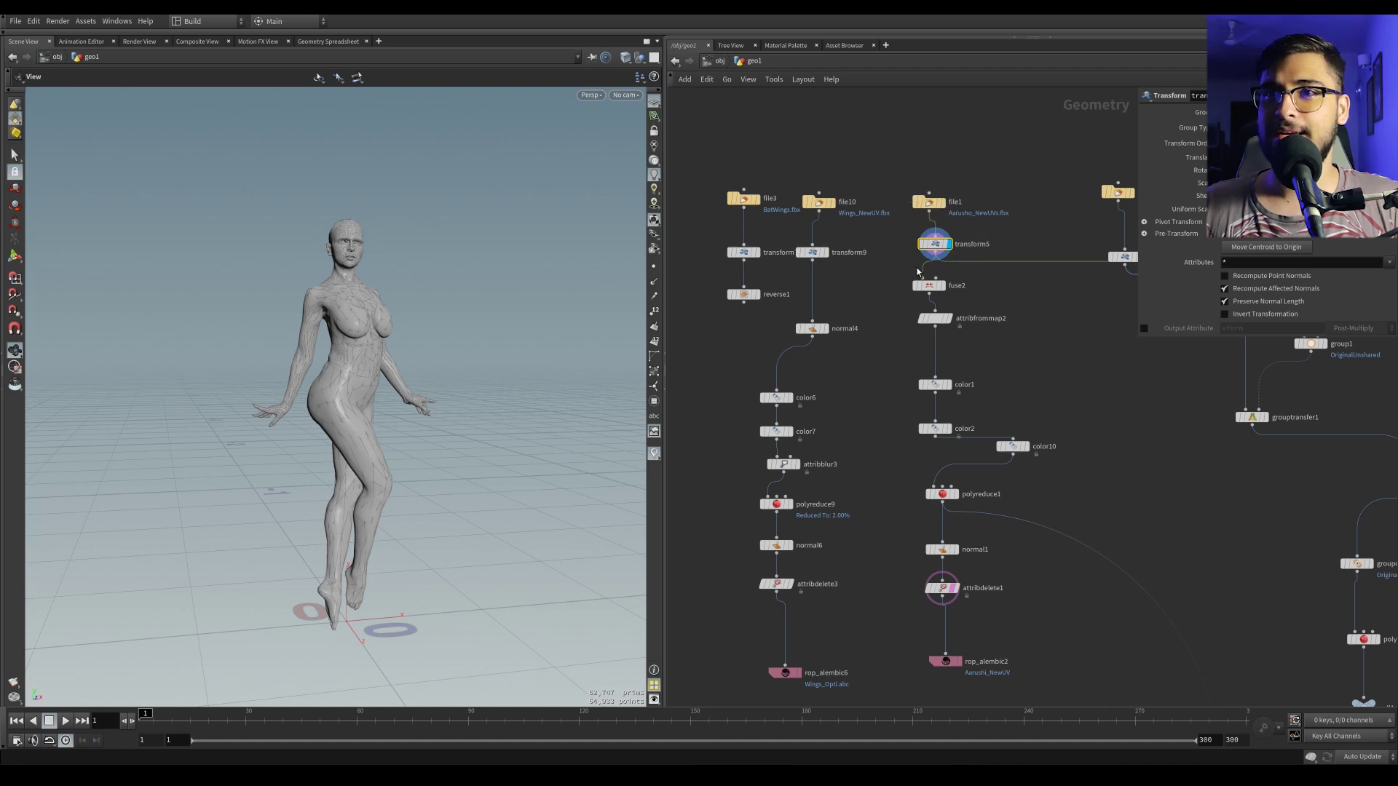
key(shift+w)
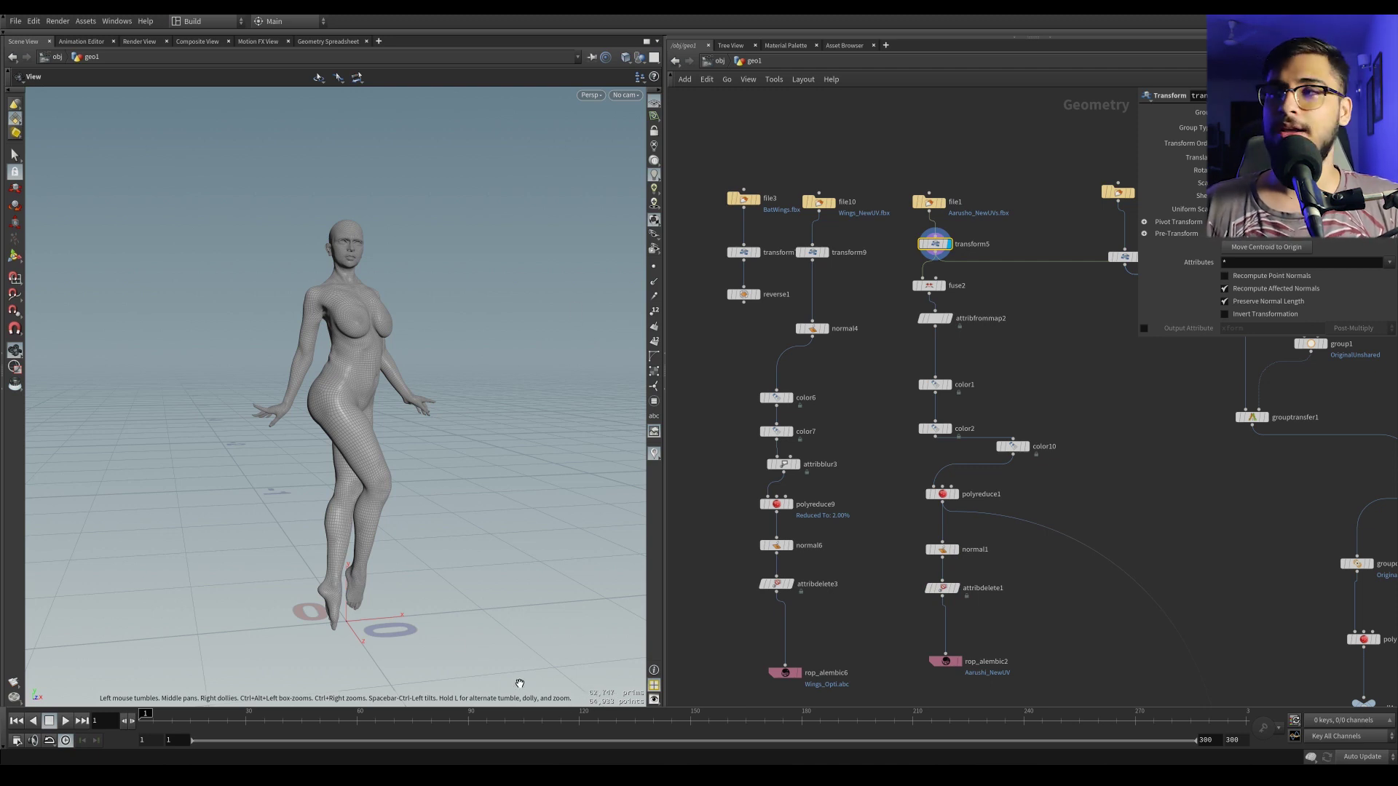
Step: Display the attribfrommap2 node's output and inspect the black and white mask on the body
click(946, 318)
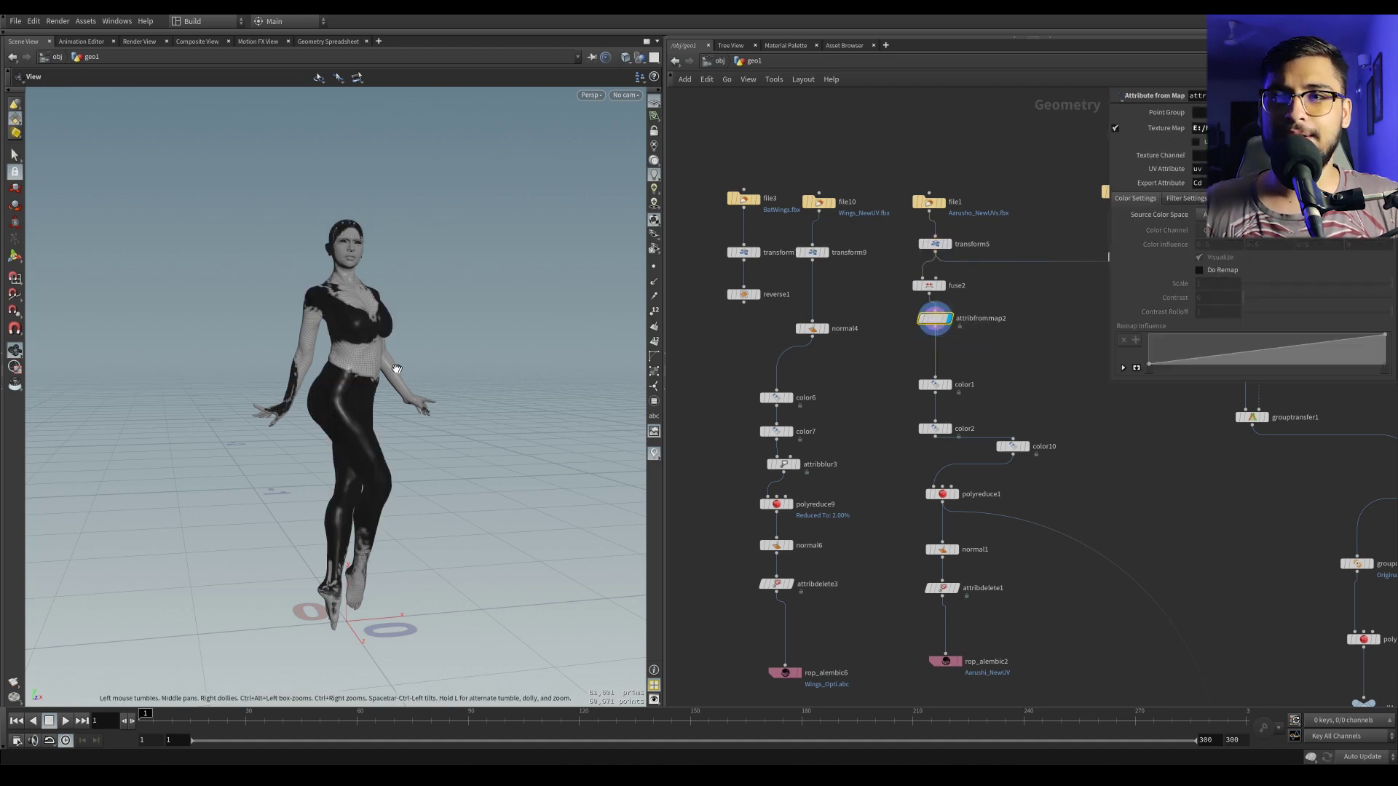
drag(391, 367, 326, 389)
scroll(360, 389, up, 4)
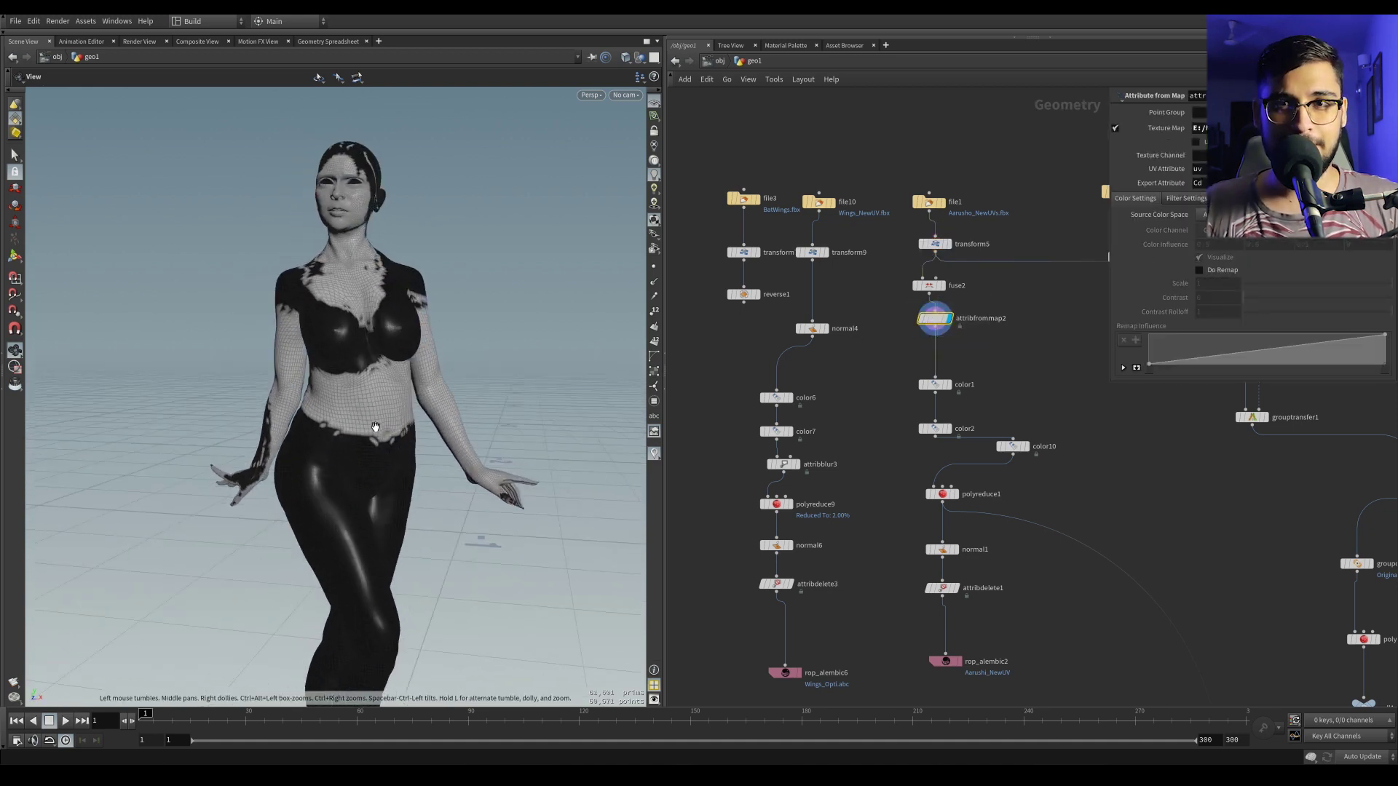
scroll(374, 427, down, 5)
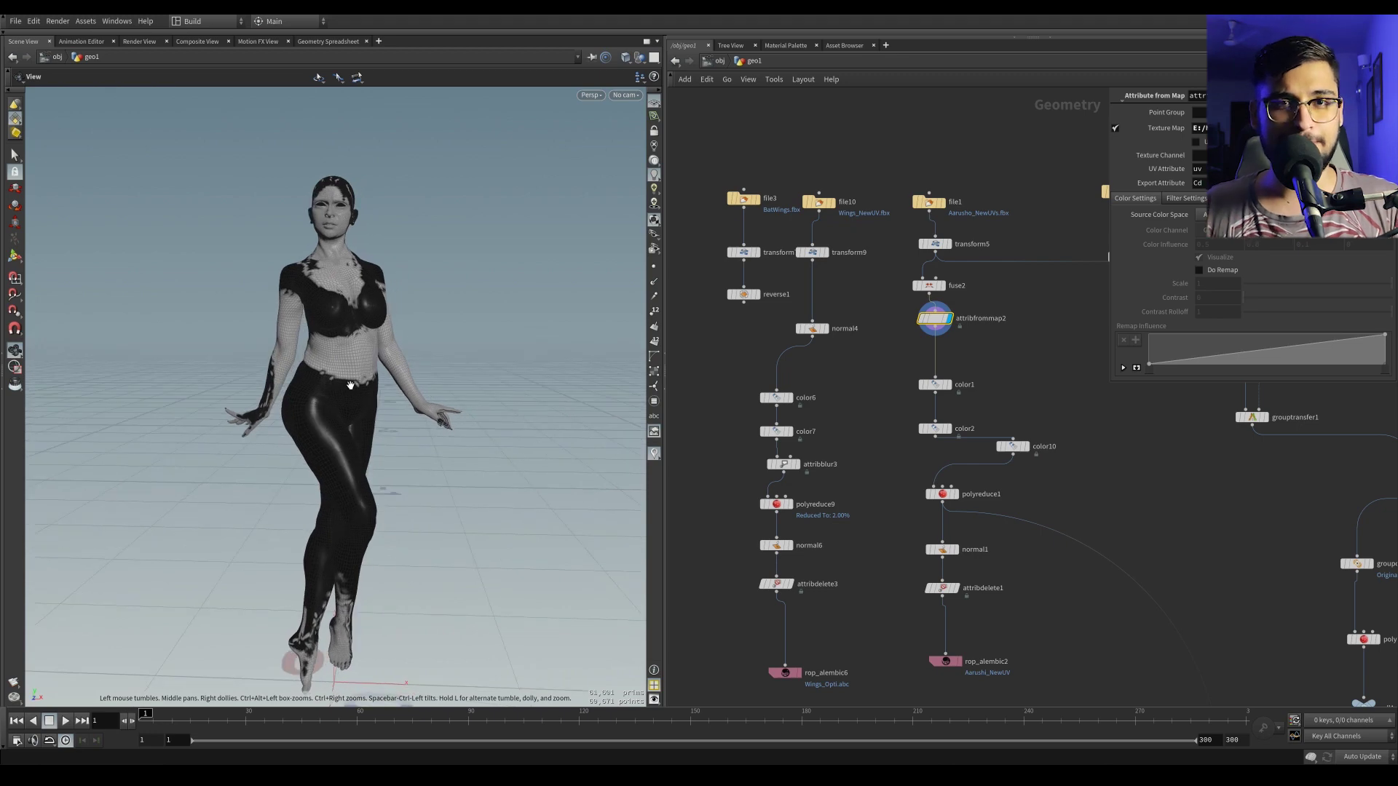
Step: Show transform1's saree as a template over the masked body and compare their coverage from several angles
middle_drag(1140, 261, 1021, 286)
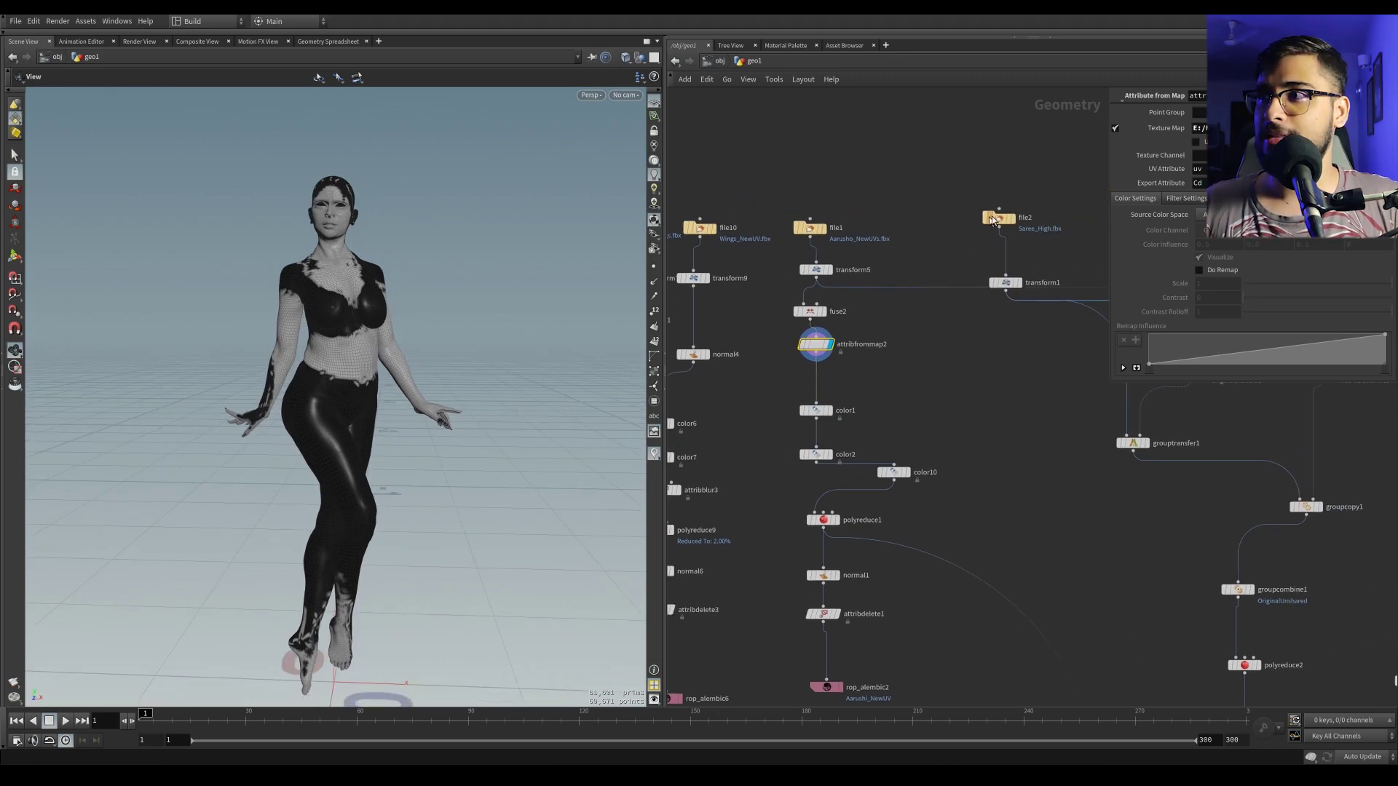
click(1021, 286)
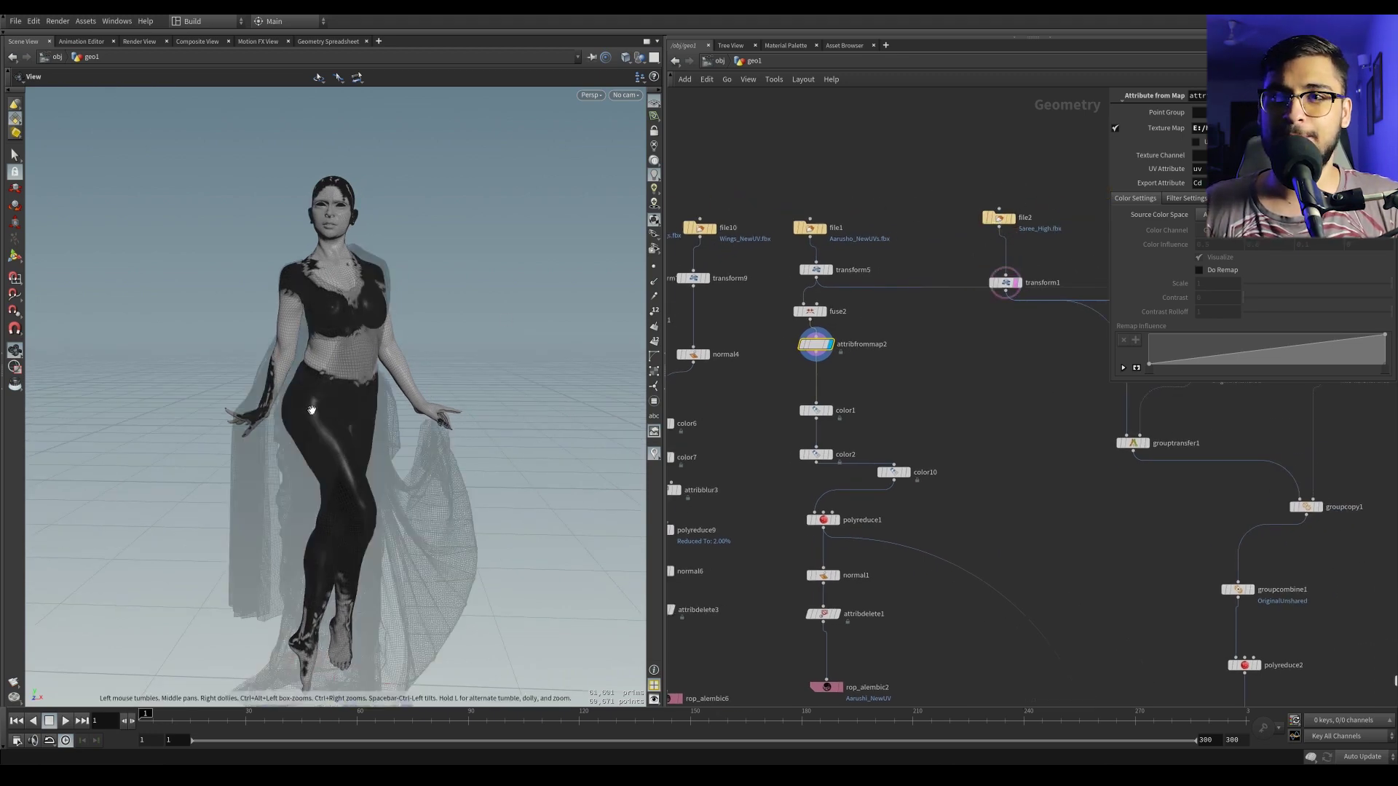
drag(313, 406, 269, 315)
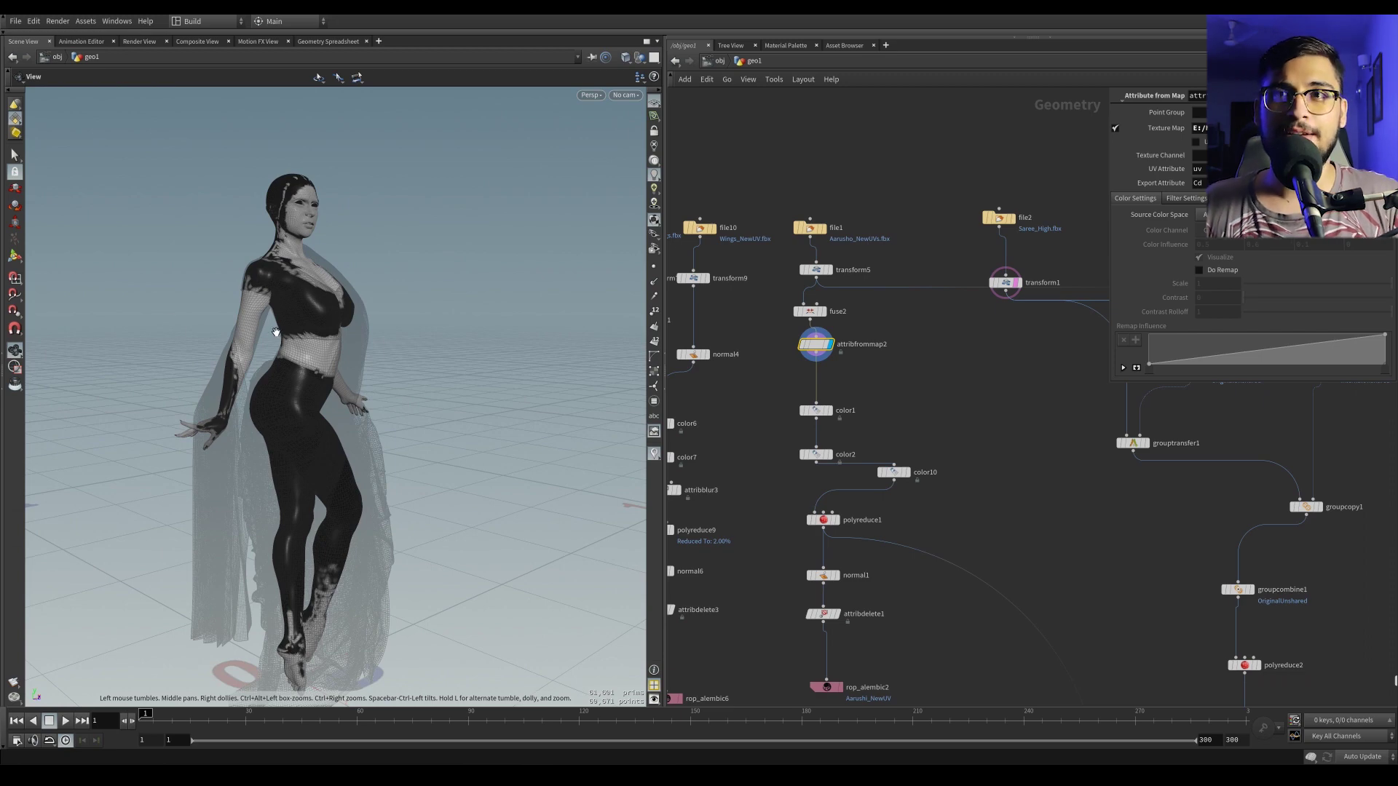
drag(258, 267, 294, 238)
drag(285, 304, 235, 357)
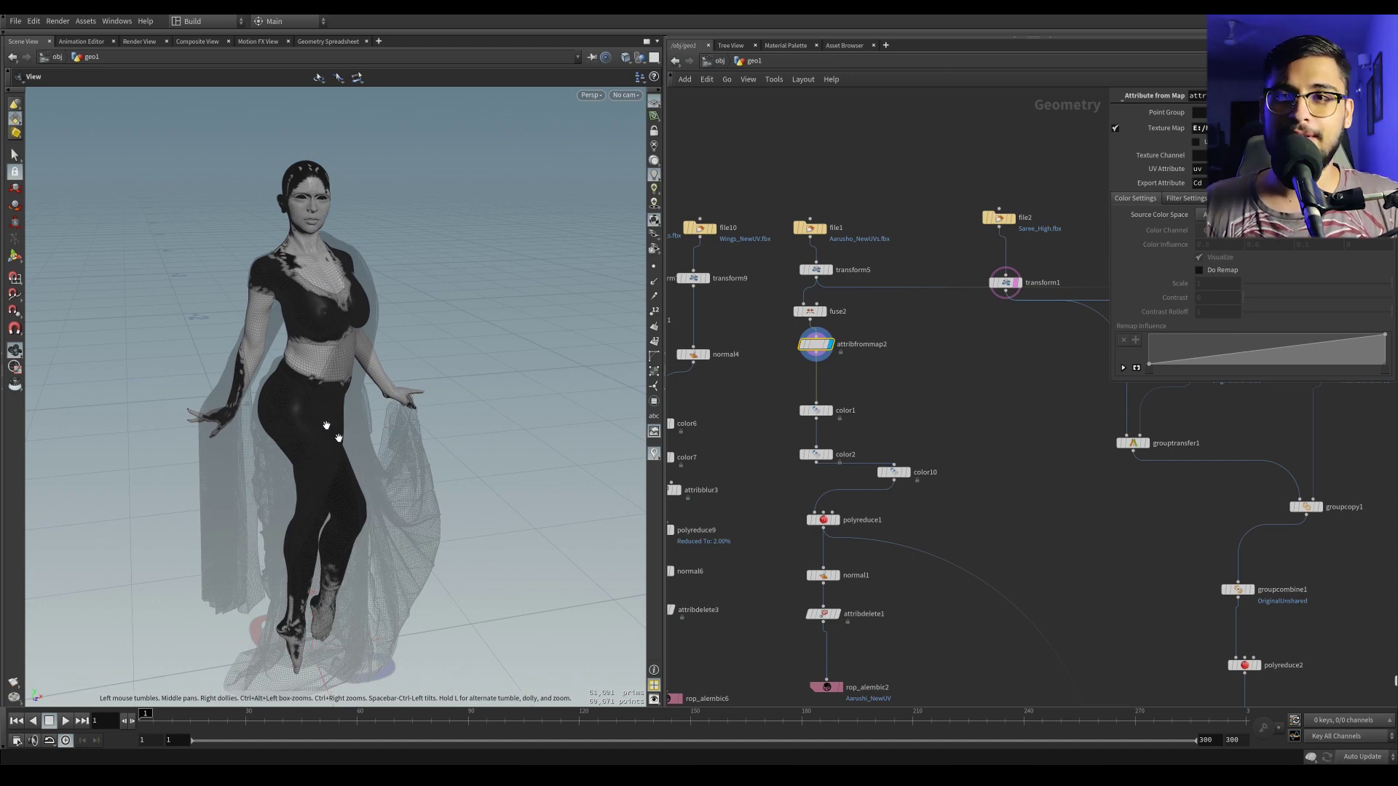
drag(356, 465, 393, 349)
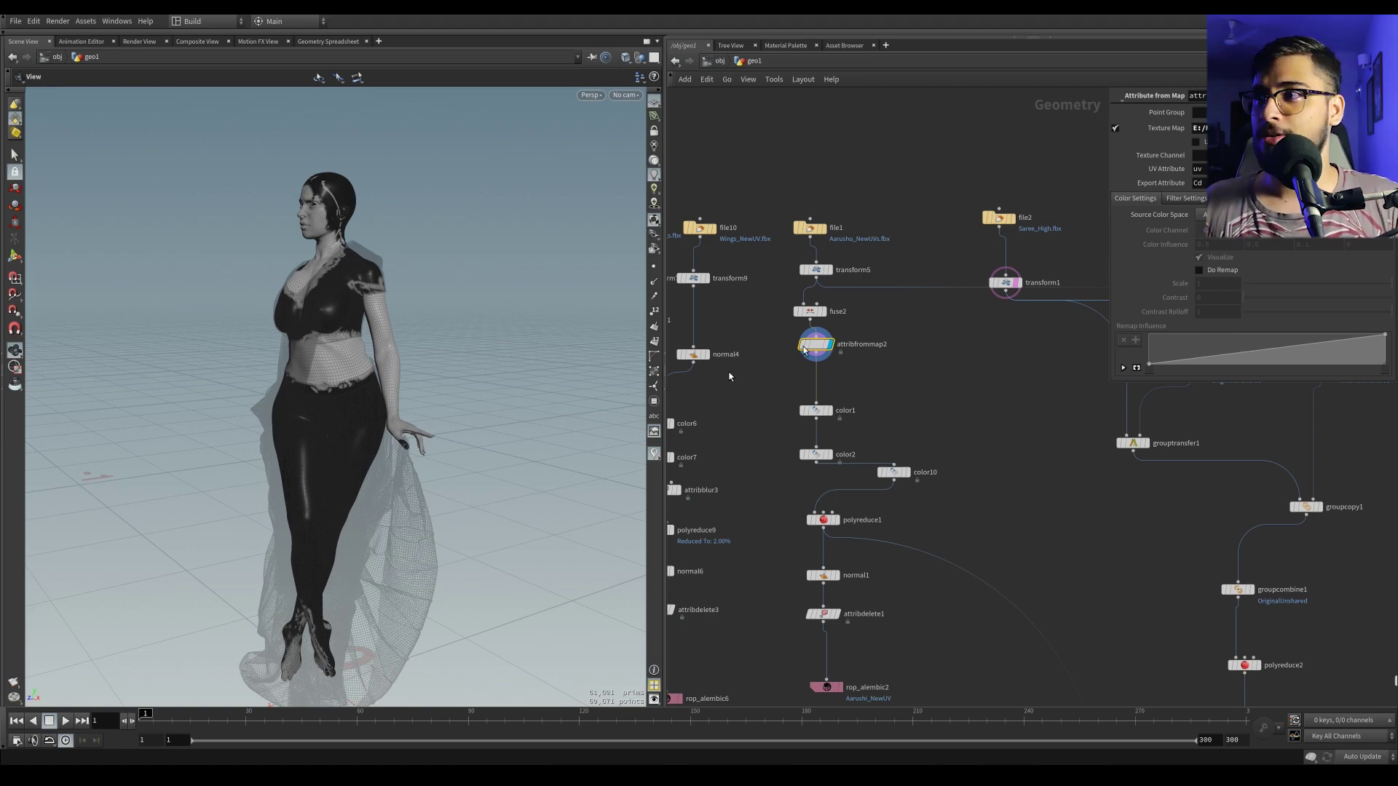
Step: Turn off transform1's saree template and view the attribfrommap2 mask alone on the body from the front
click(860, 345)
drag(860, 344, 826, 353)
click(868, 332)
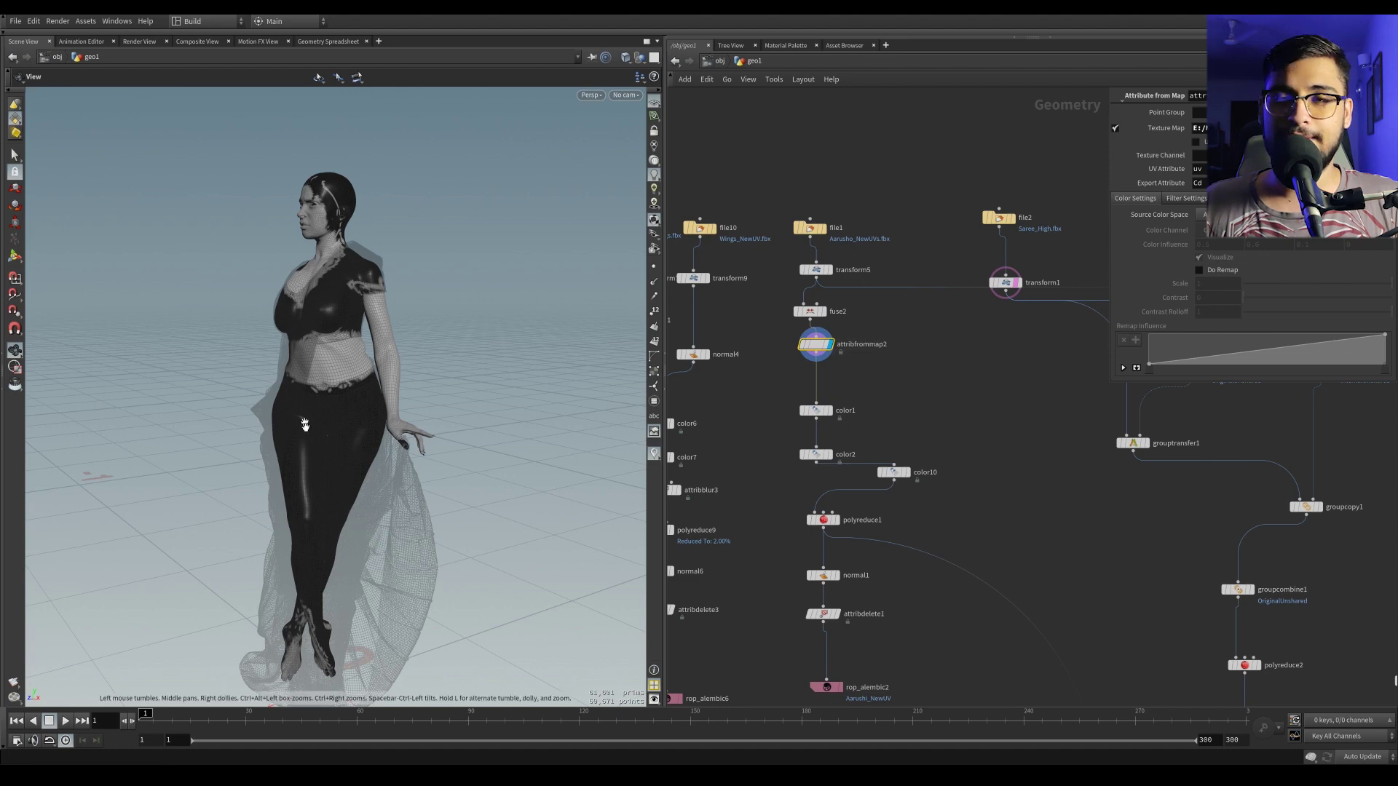
click(1016, 286)
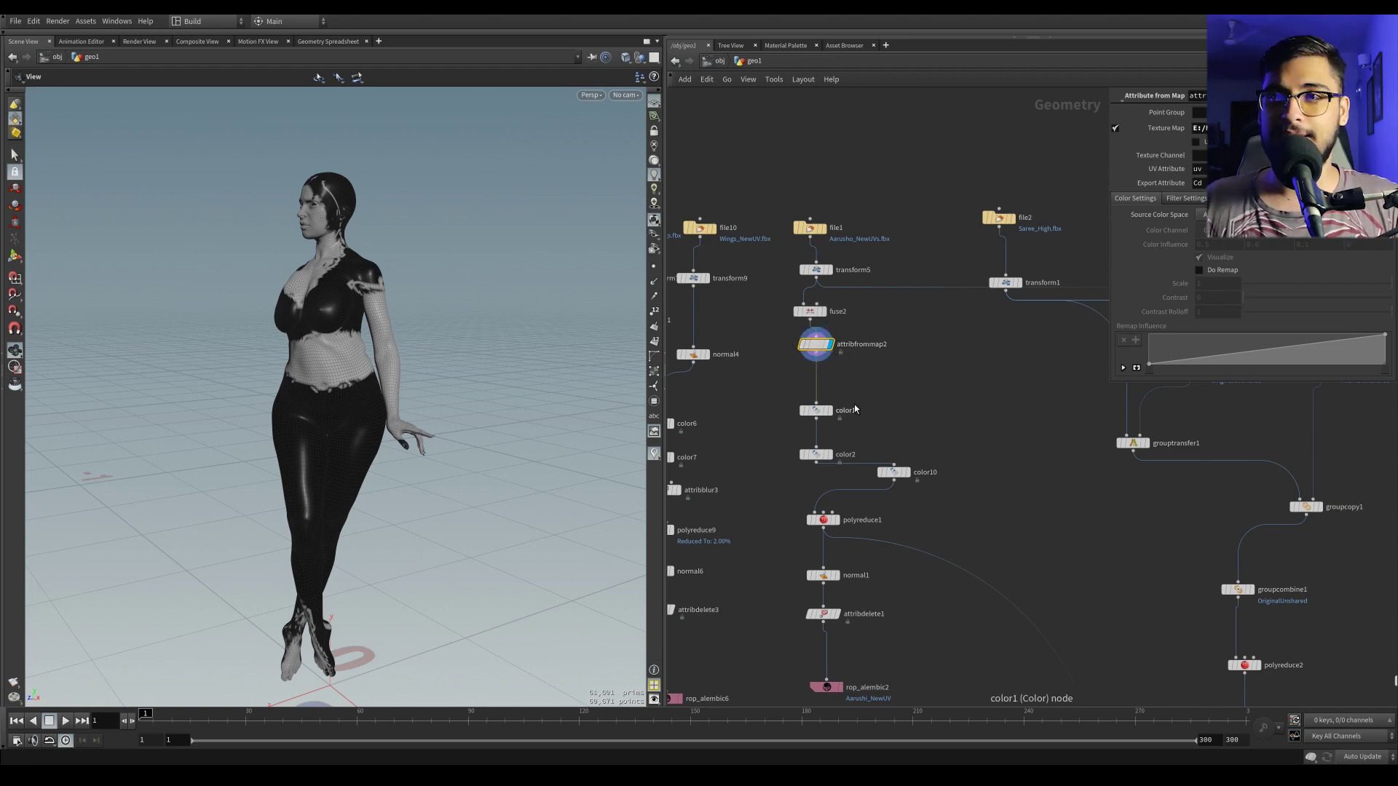
drag(309, 459, 372, 451)
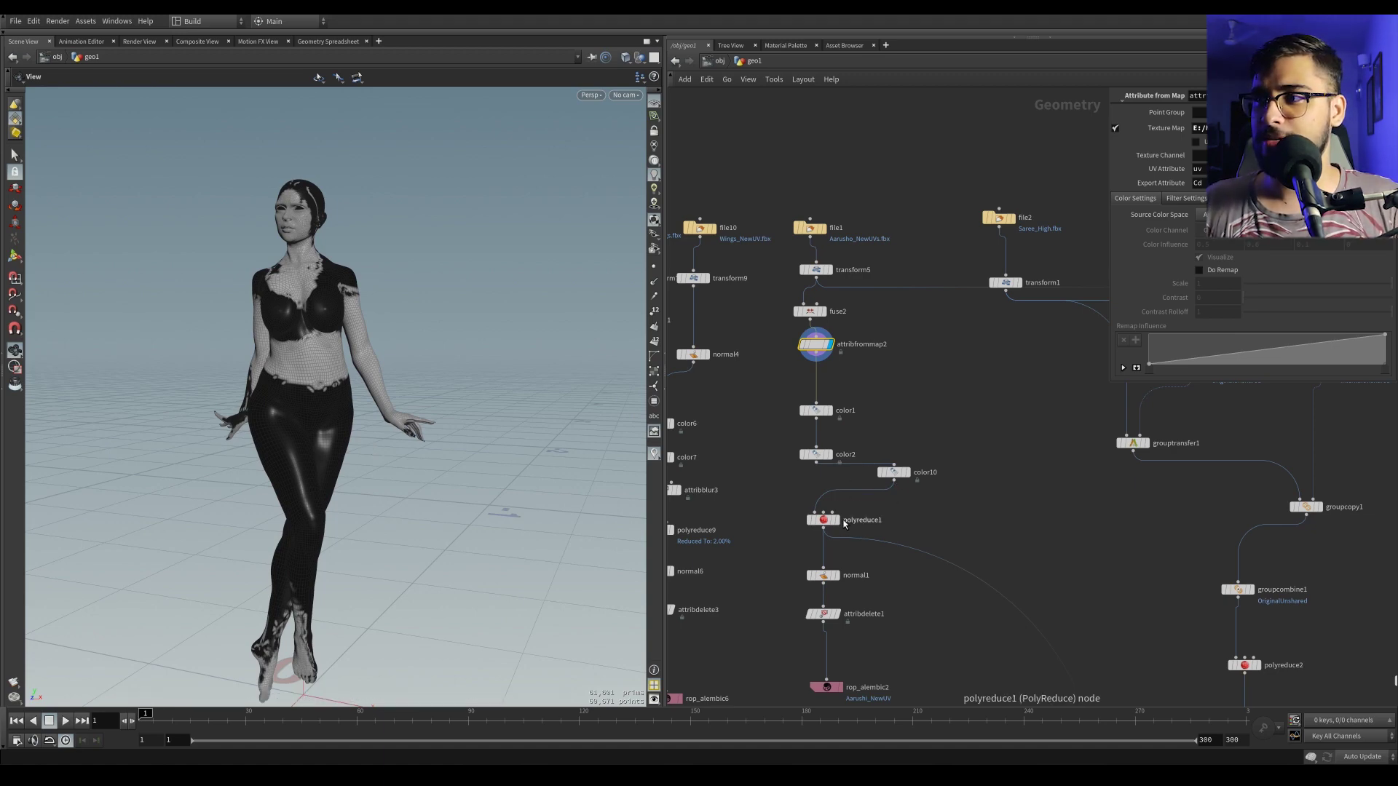
Step: Display polyreduce1 and attribdelete1 in turn and inspect the reduced body's mesh density from head to feet
click(835, 520)
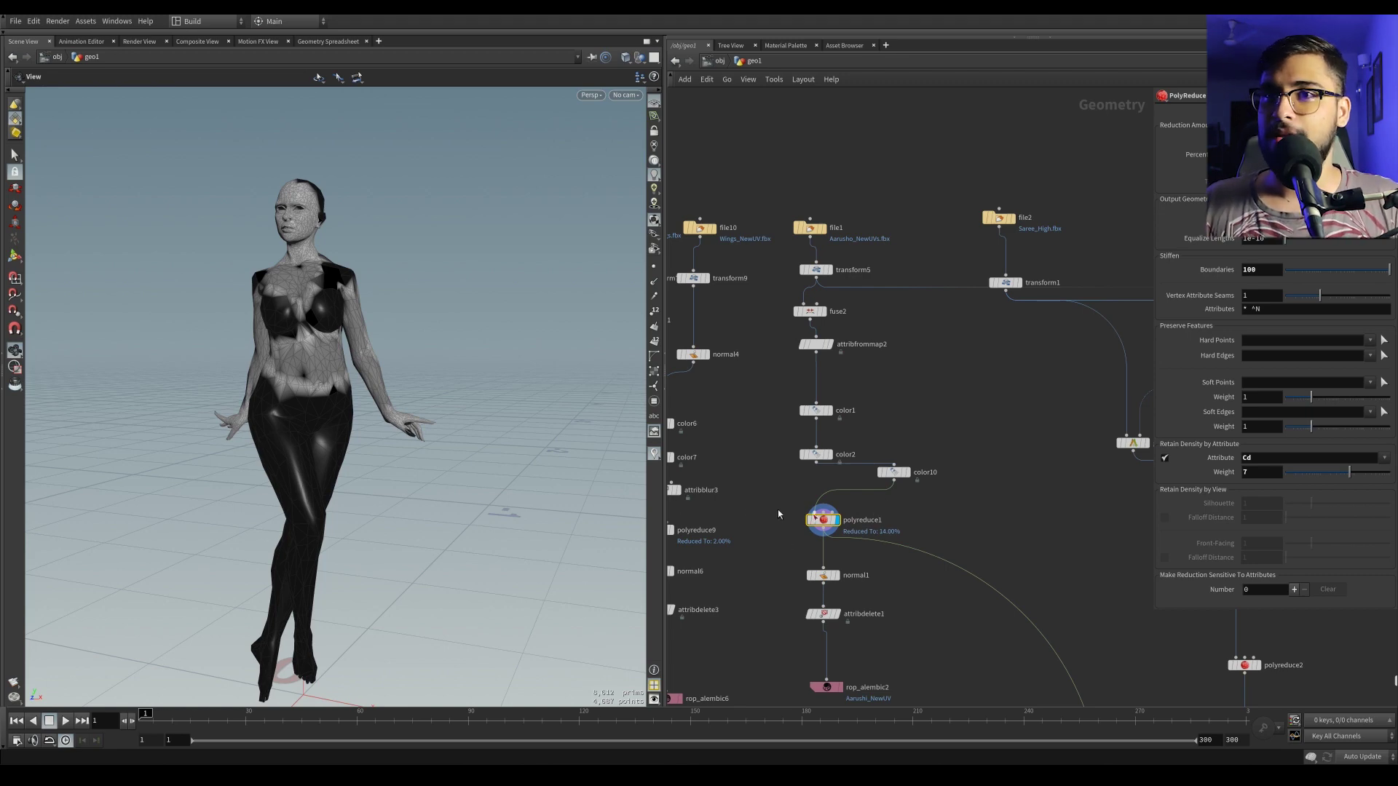
drag(305, 363, 325, 360)
click(835, 614)
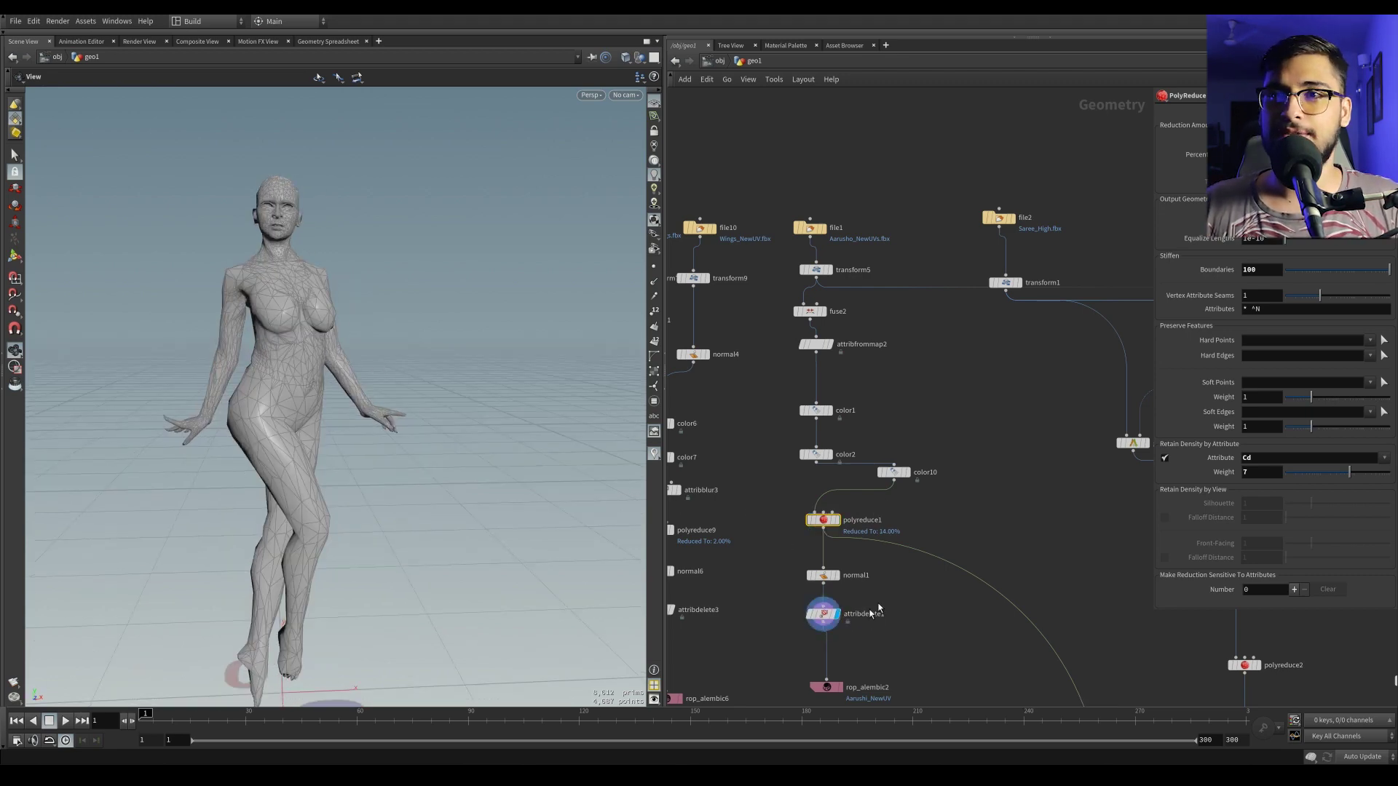
right_drag(275, 288, 395, 433)
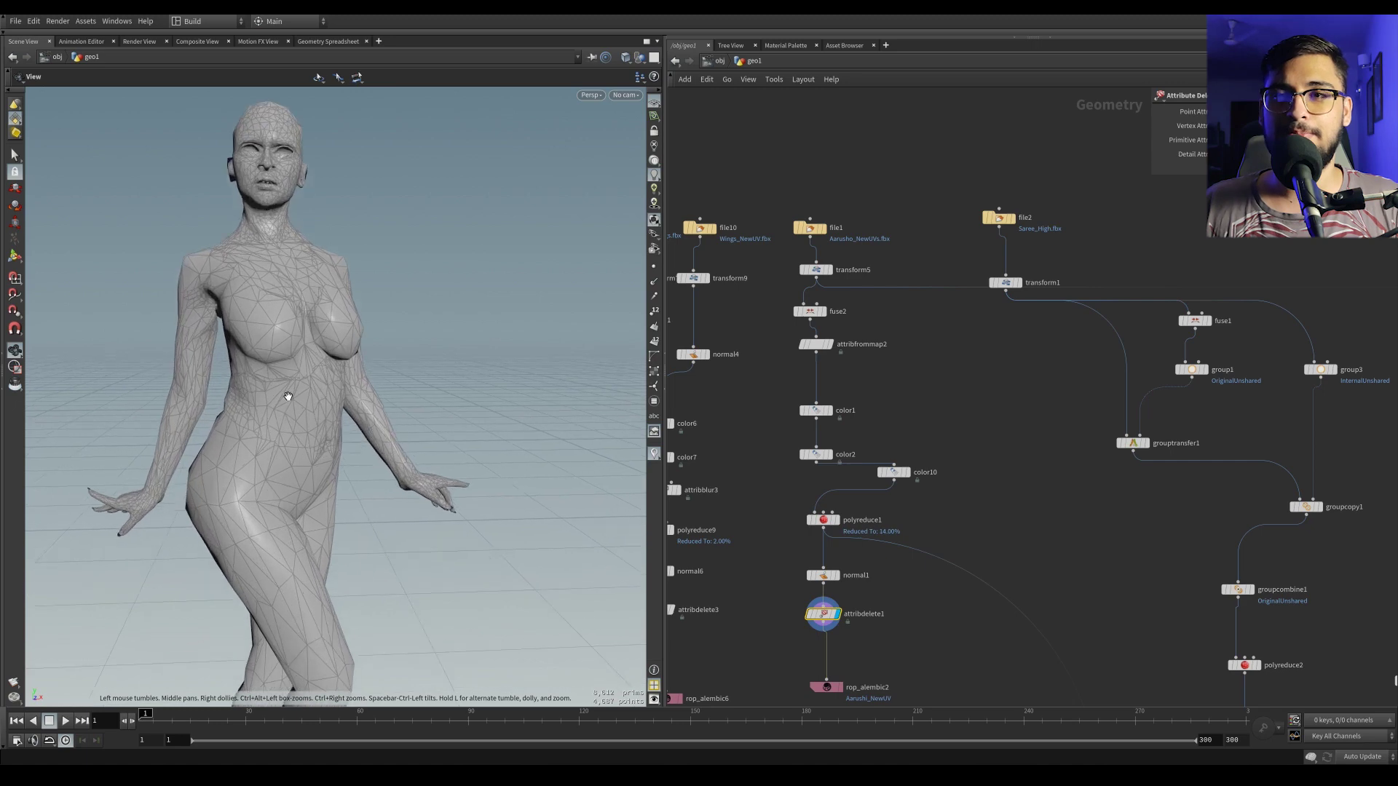
middle_drag(313, 533, 331, 304)
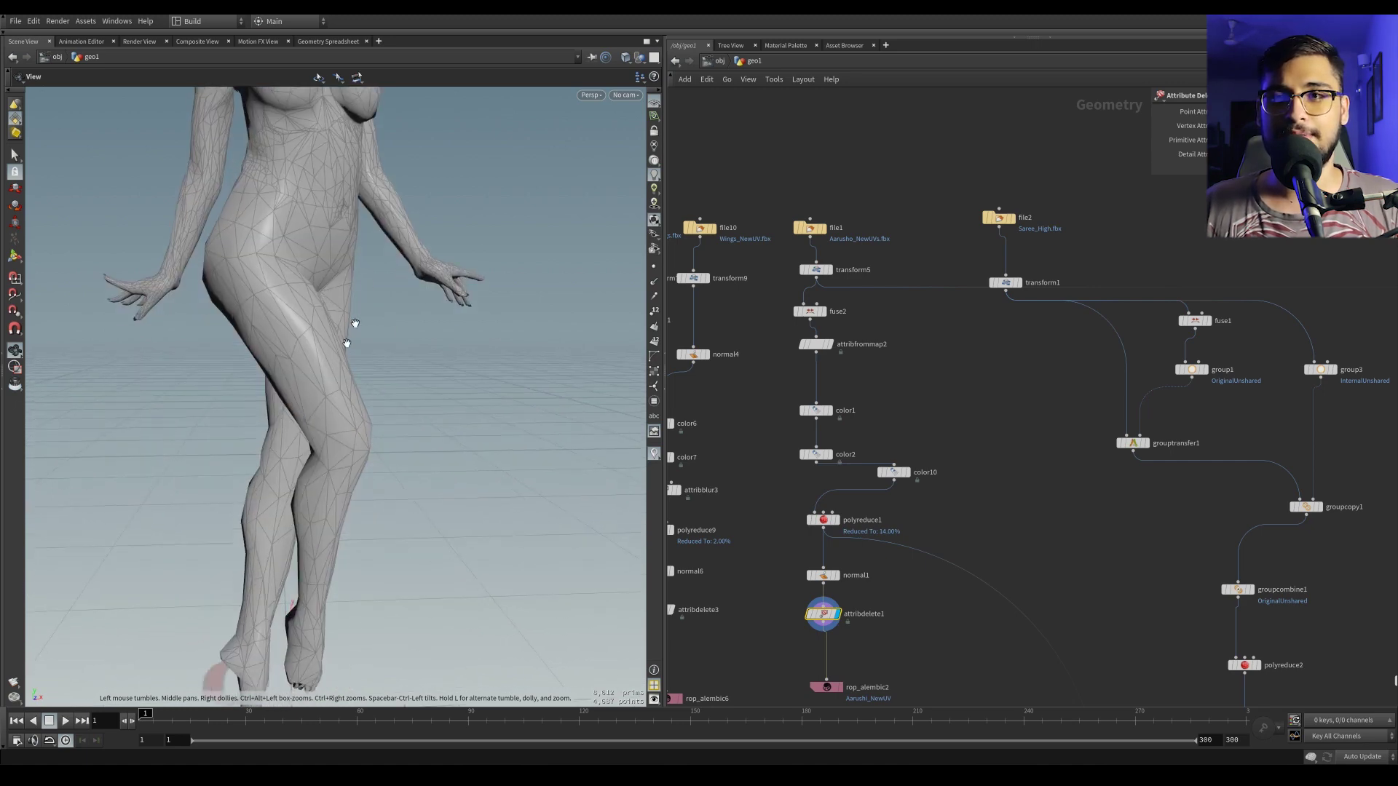
right_drag(340, 352, 310, 322)
Step: Compare color2's cleaned mask with attribdelete1's reduced mesh, examining the torso, arms and legs up close
click(830, 454)
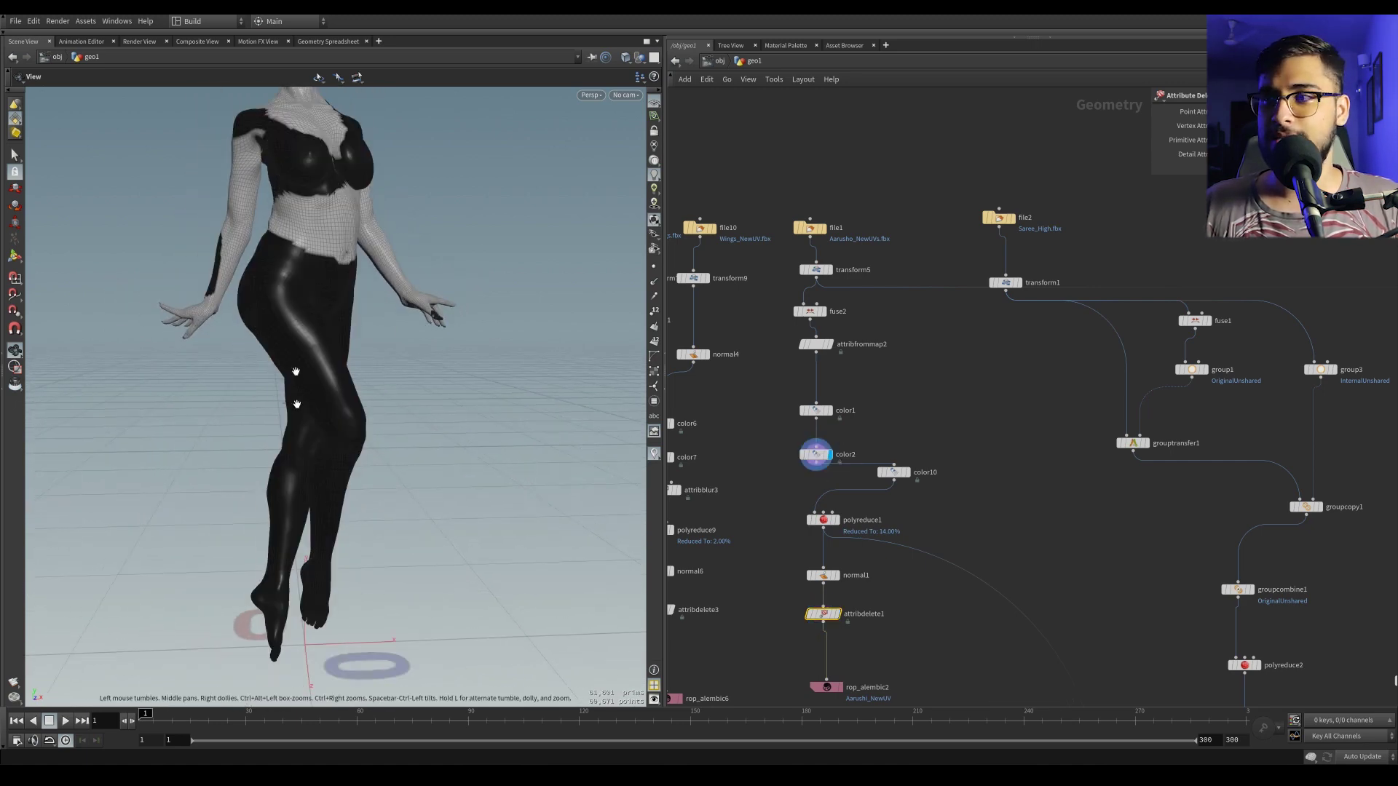
click(835, 614)
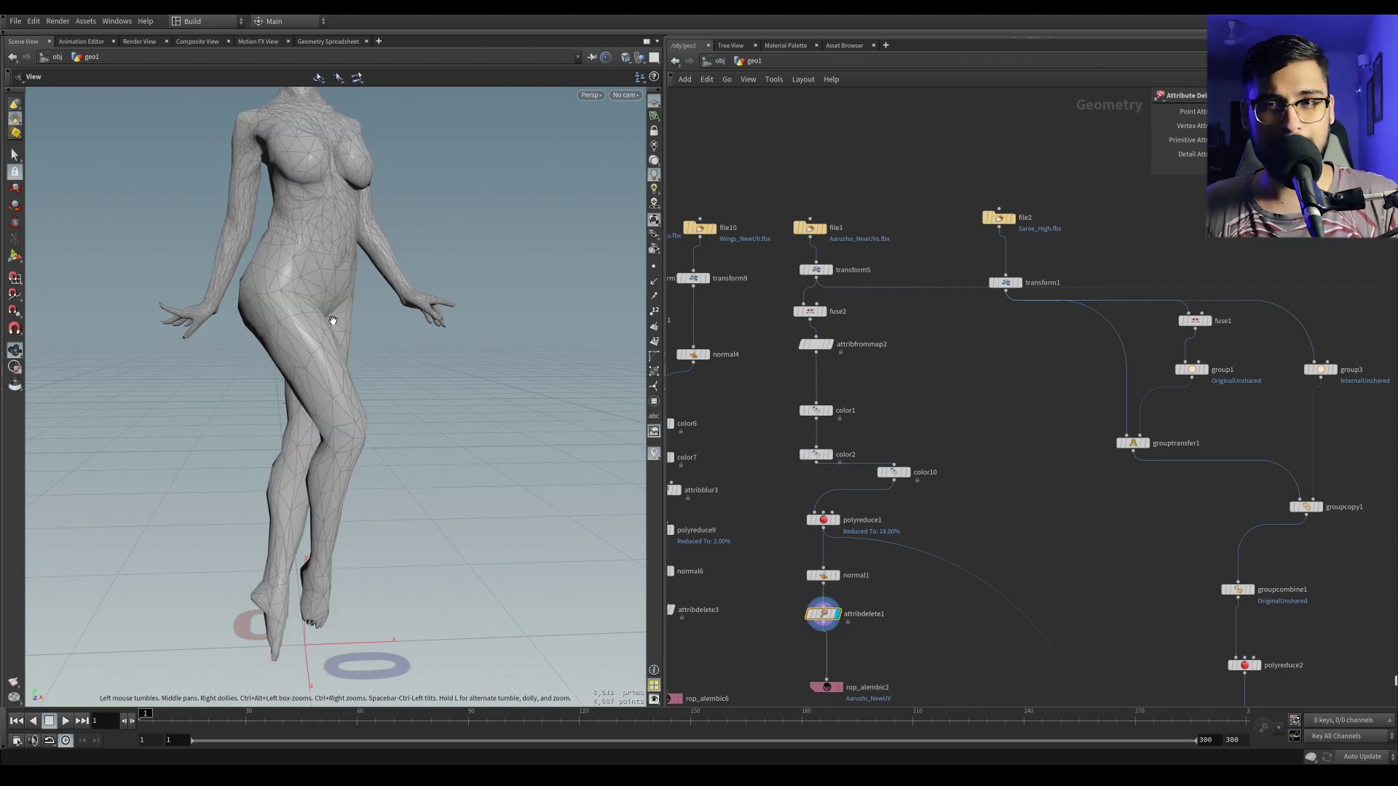
middle_drag(352, 250, 323, 366)
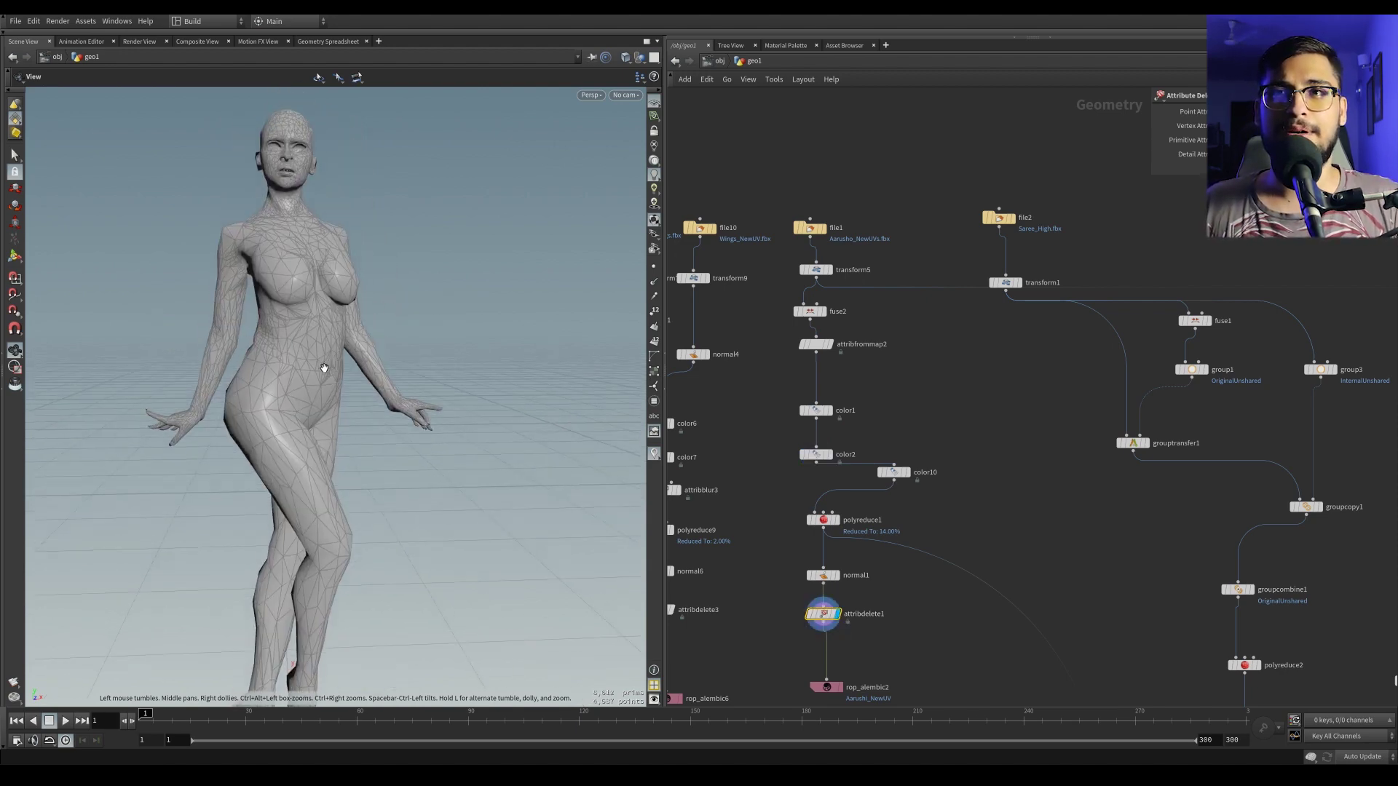
middle_drag(265, 130, 302, 242)
right_drag(306, 243, 431, 240)
drag(431, 241, 98, 449)
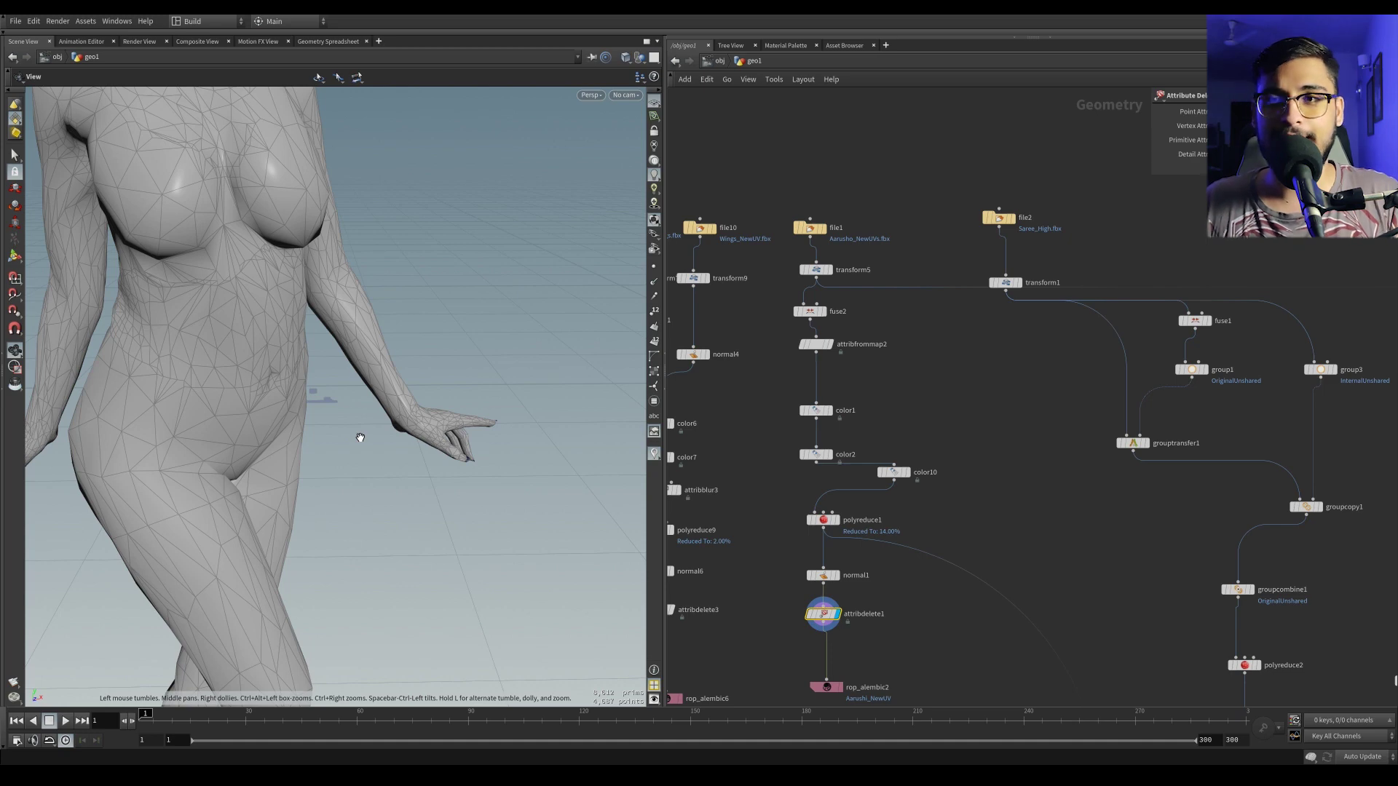
scroll(414, 420, down, 5)
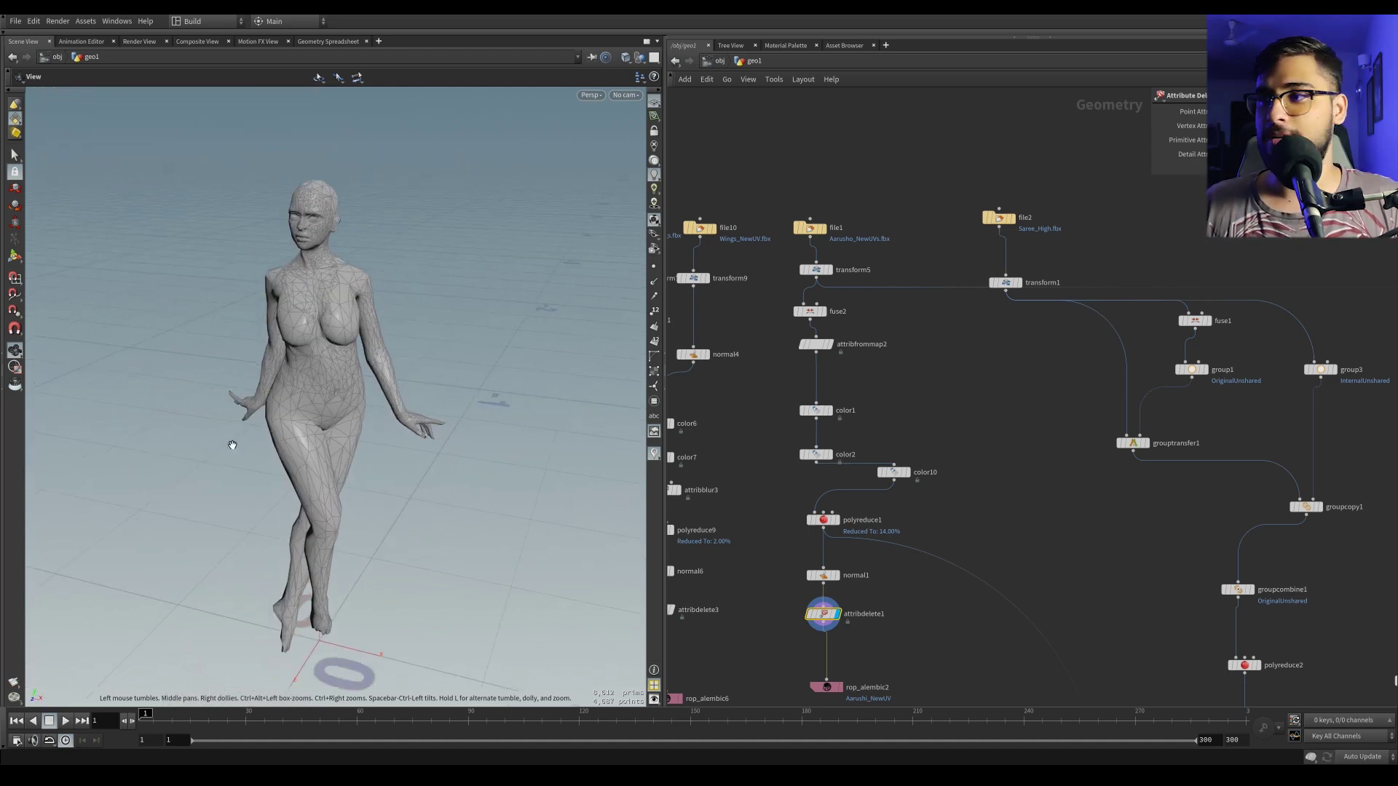
Step: Display attribfrommap2's mask again, switch the display to polyreduce1 and open its reduction parameters
click(823, 520)
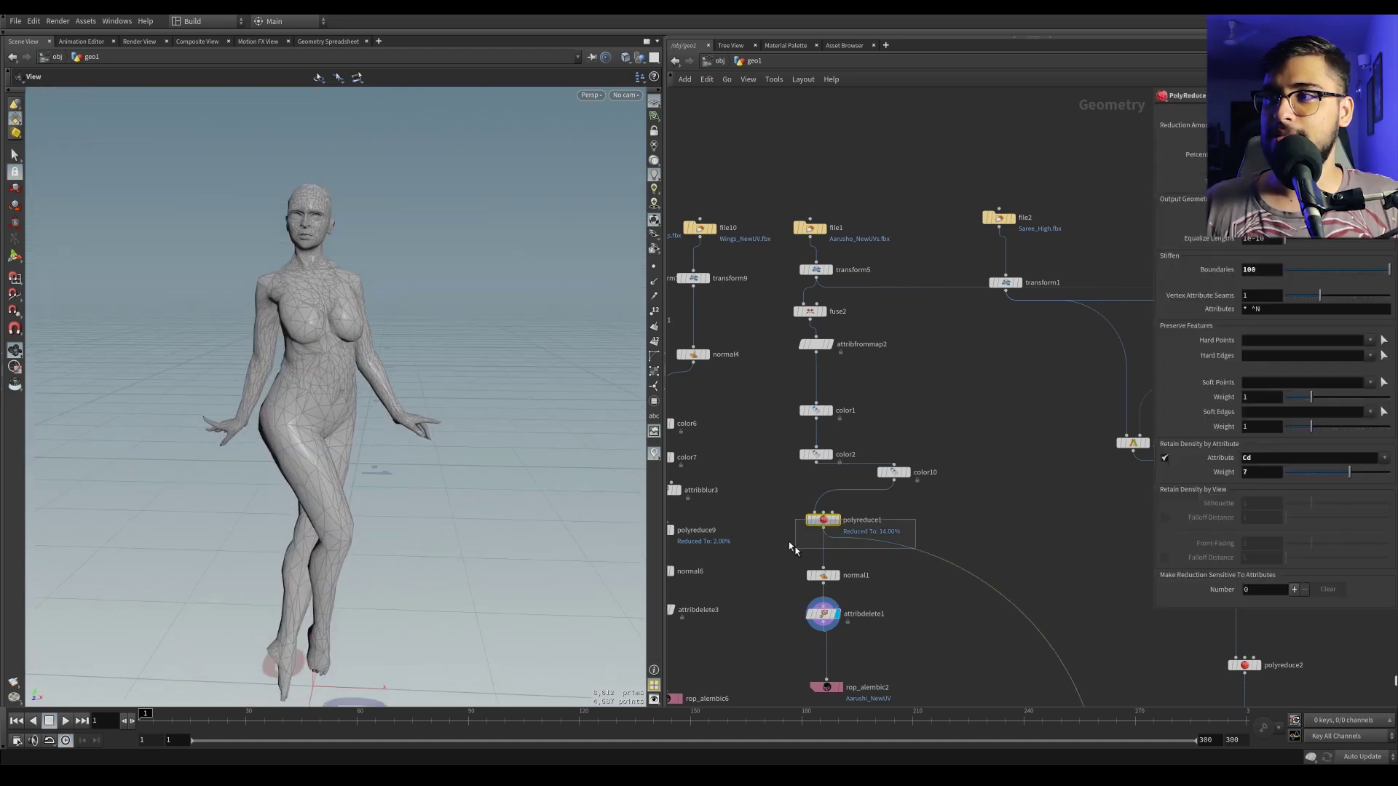
click(829, 343)
drag(791, 364, 788, 362)
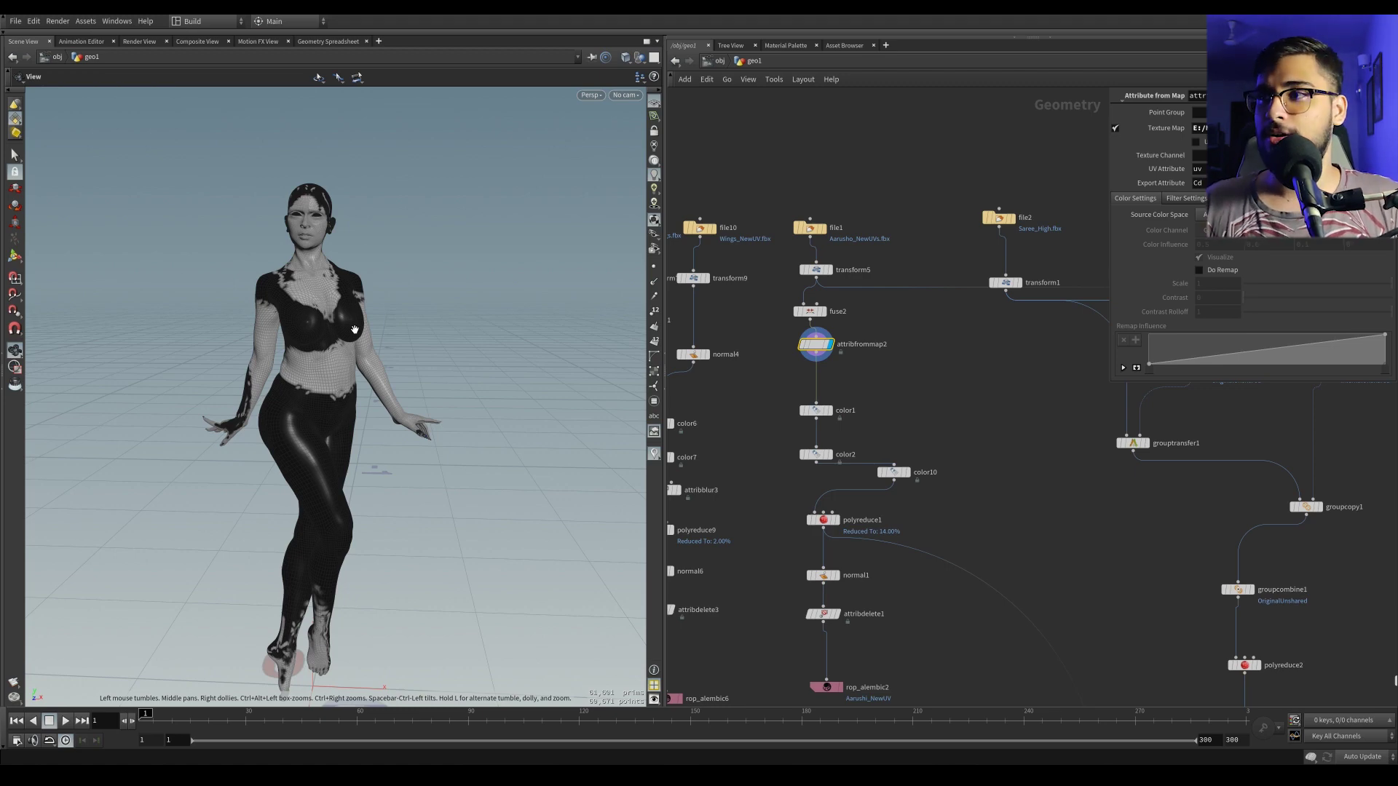
click(835, 519)
click(829, 519)
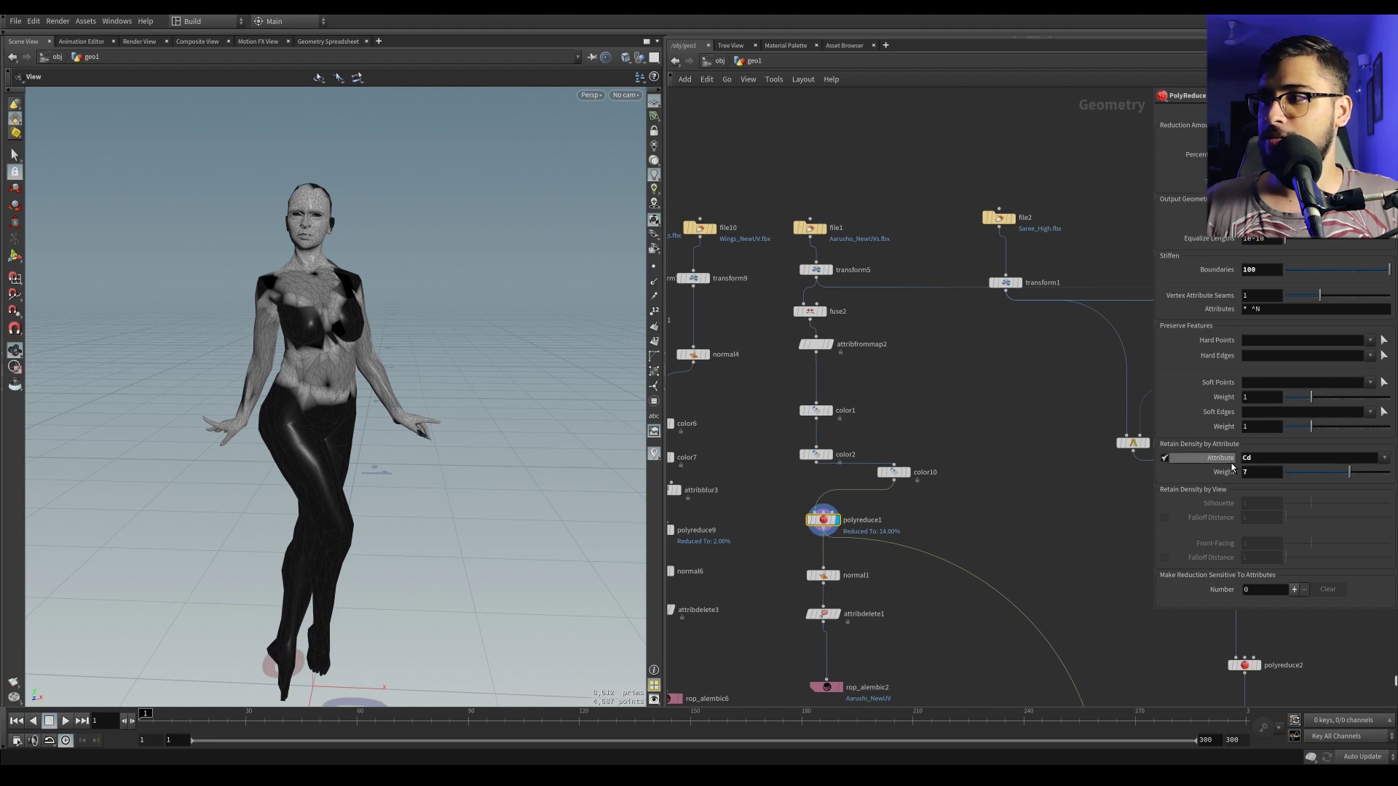
Step: Switch polyreduce1's Retain Density by Attribute off and back on, keeping the Cd attribute with a weight of 7
click(1165, 458)
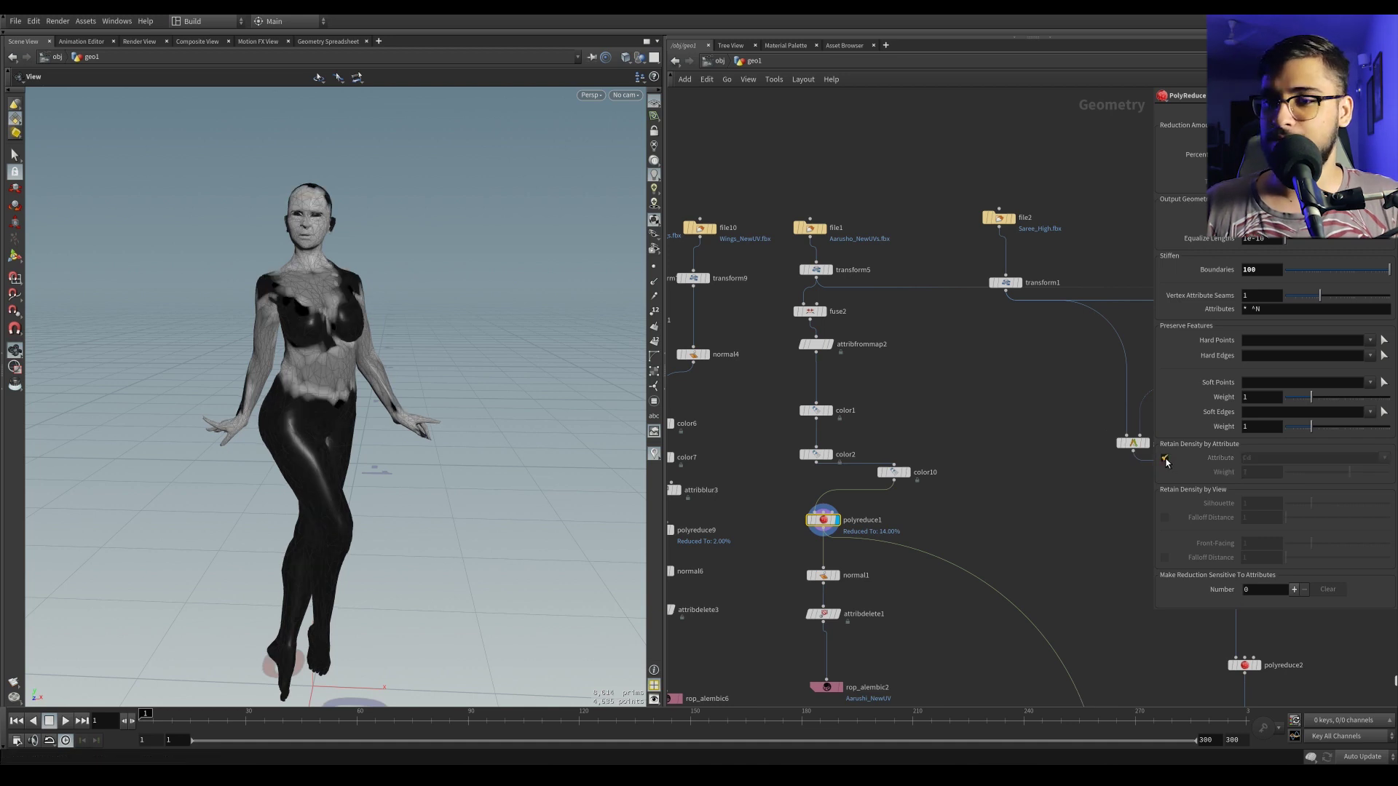
click(1165, 458)
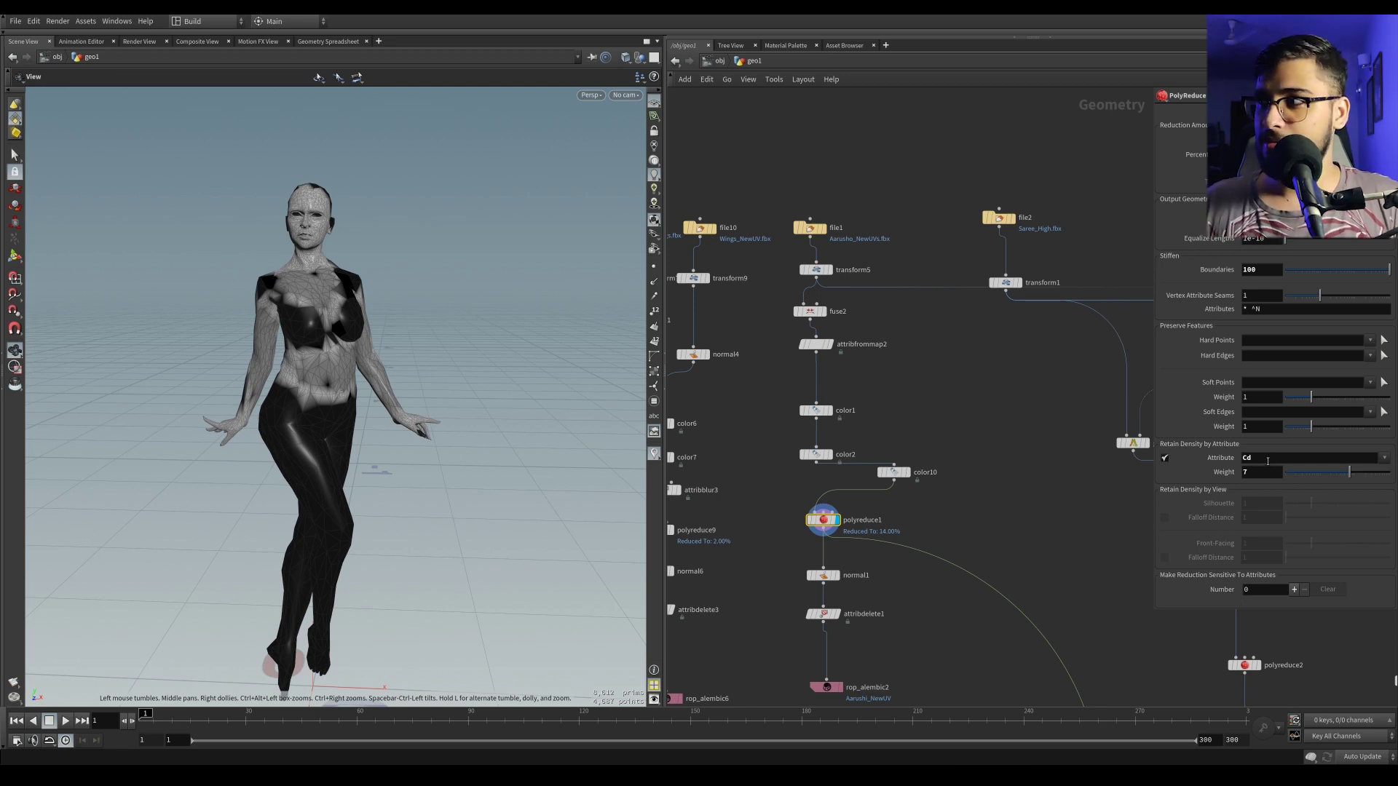
drag(1268, 461, 1191, 458)
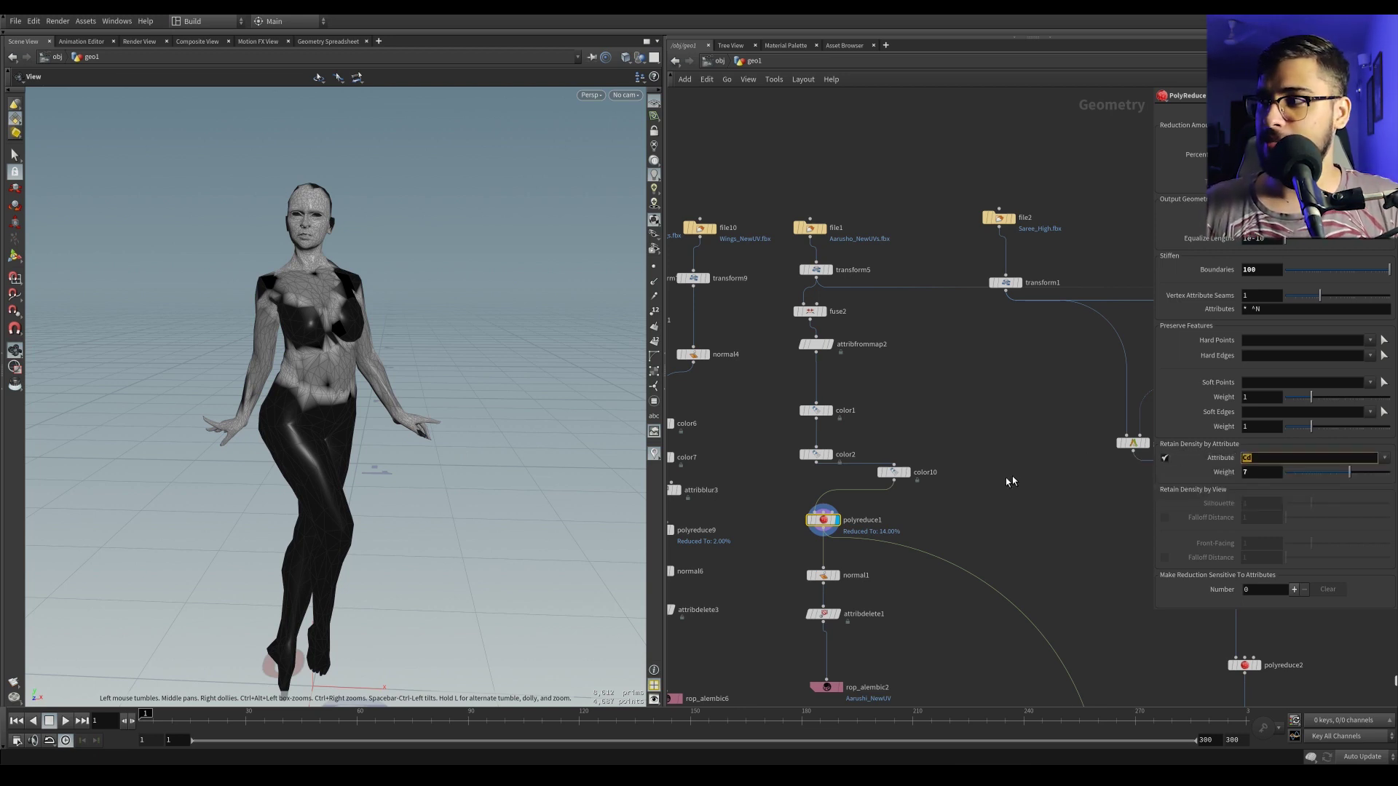
click(1257, 472)
text(7)
key(Return)
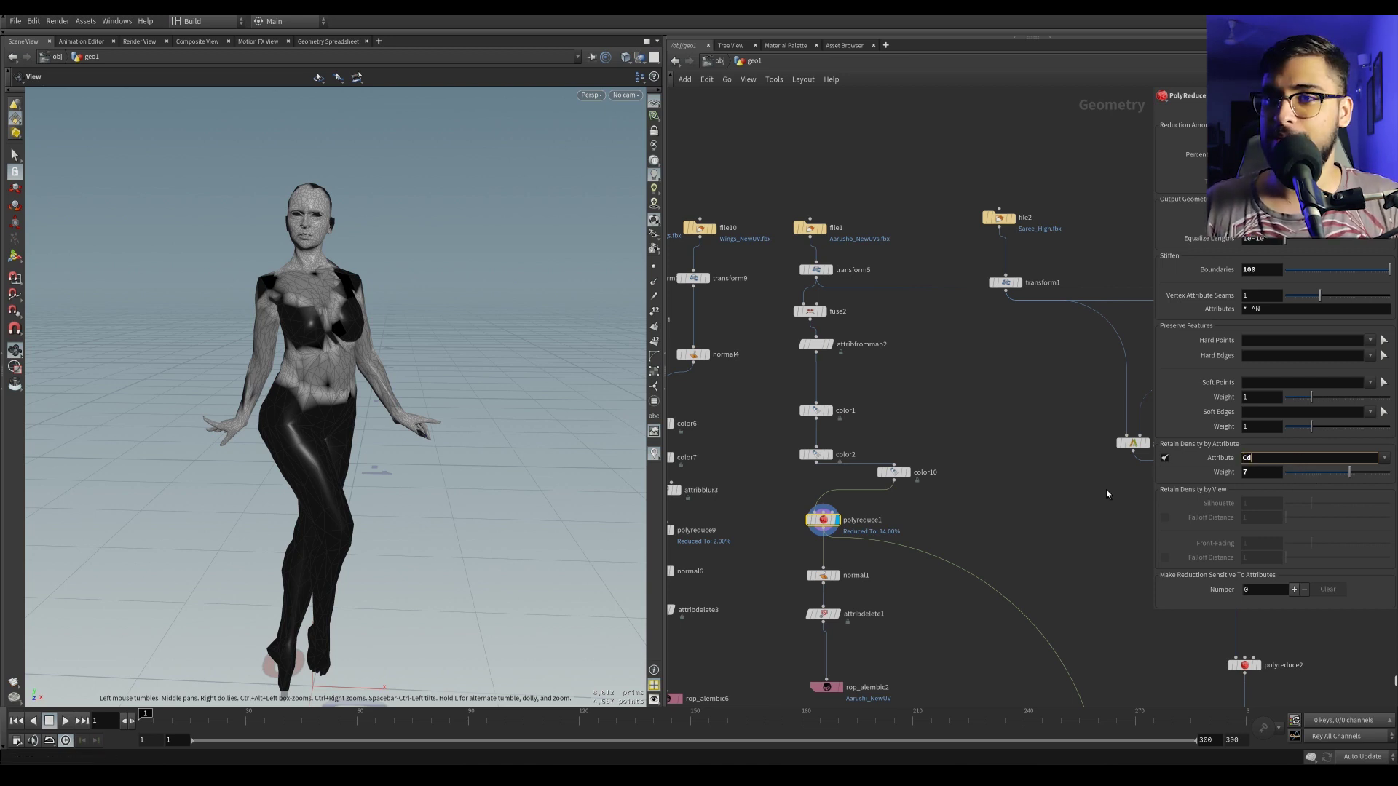
Step: Branch copies of polyreduce1, normal1 and attribdelete1 off color10, with Retain Density by Attribute off on the polyreduce copy, and display the branch's last node
click(822, 524)
ctrl+drag(821, 525, 914, 532)
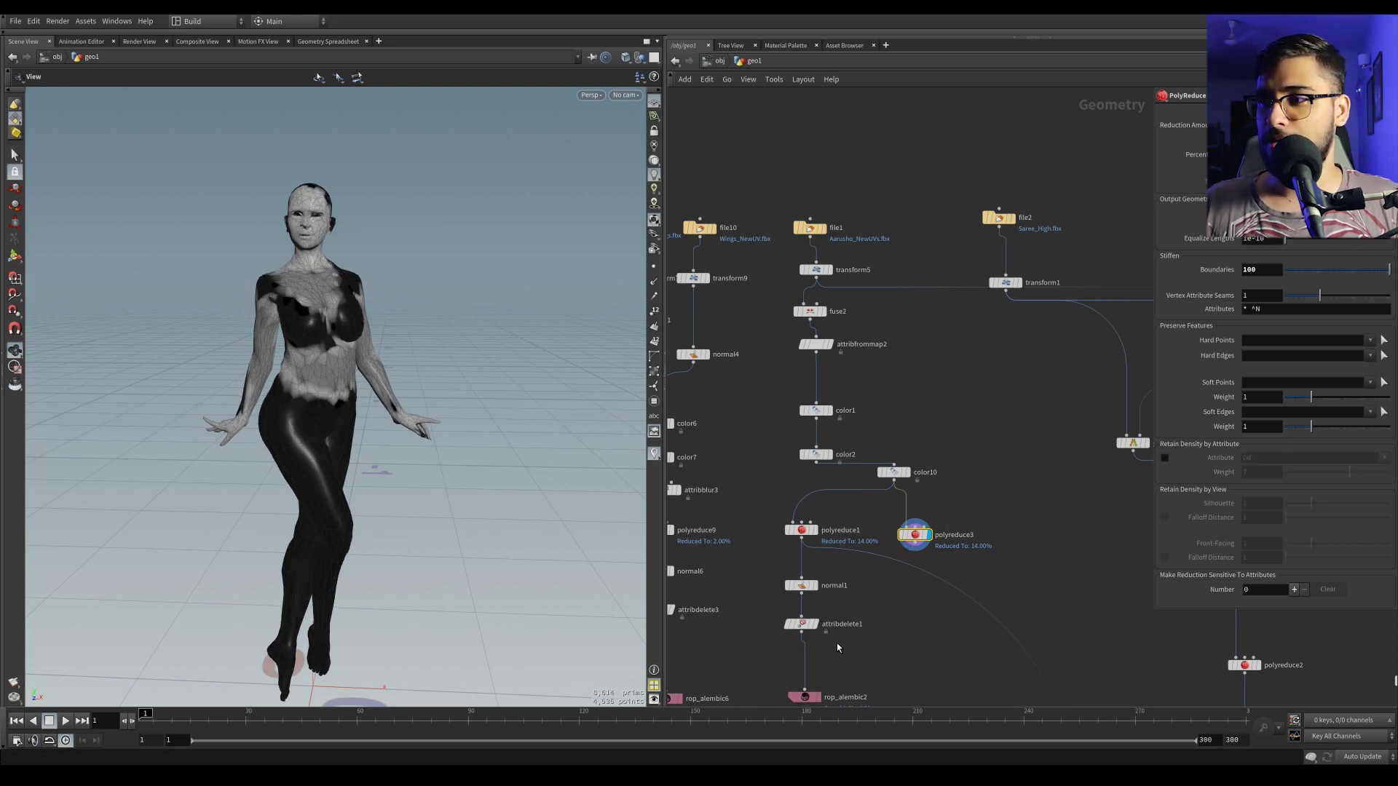
drag(833, 644, 929, 628)
key(ctrl+z)
click(923, 551)
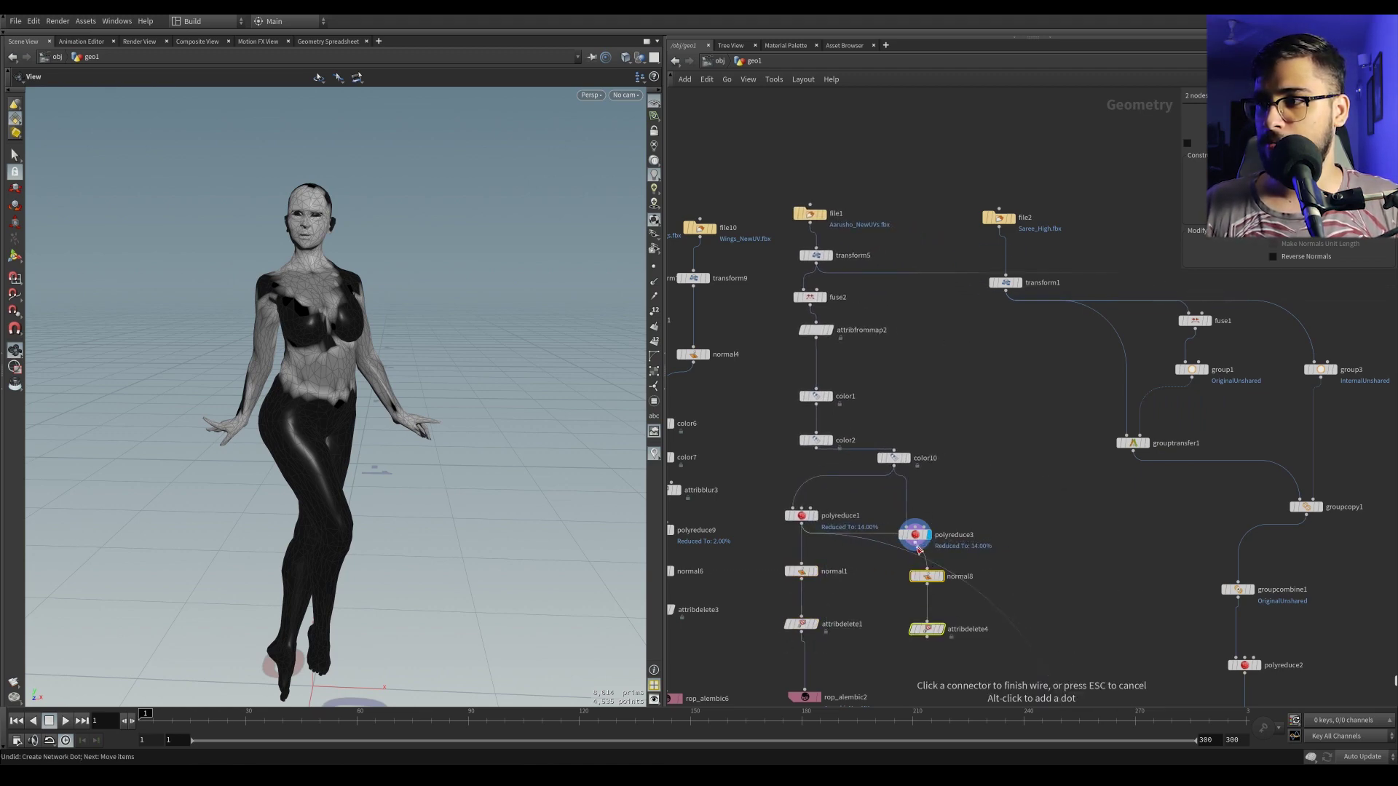
click(926, 569)
click(940, 629)
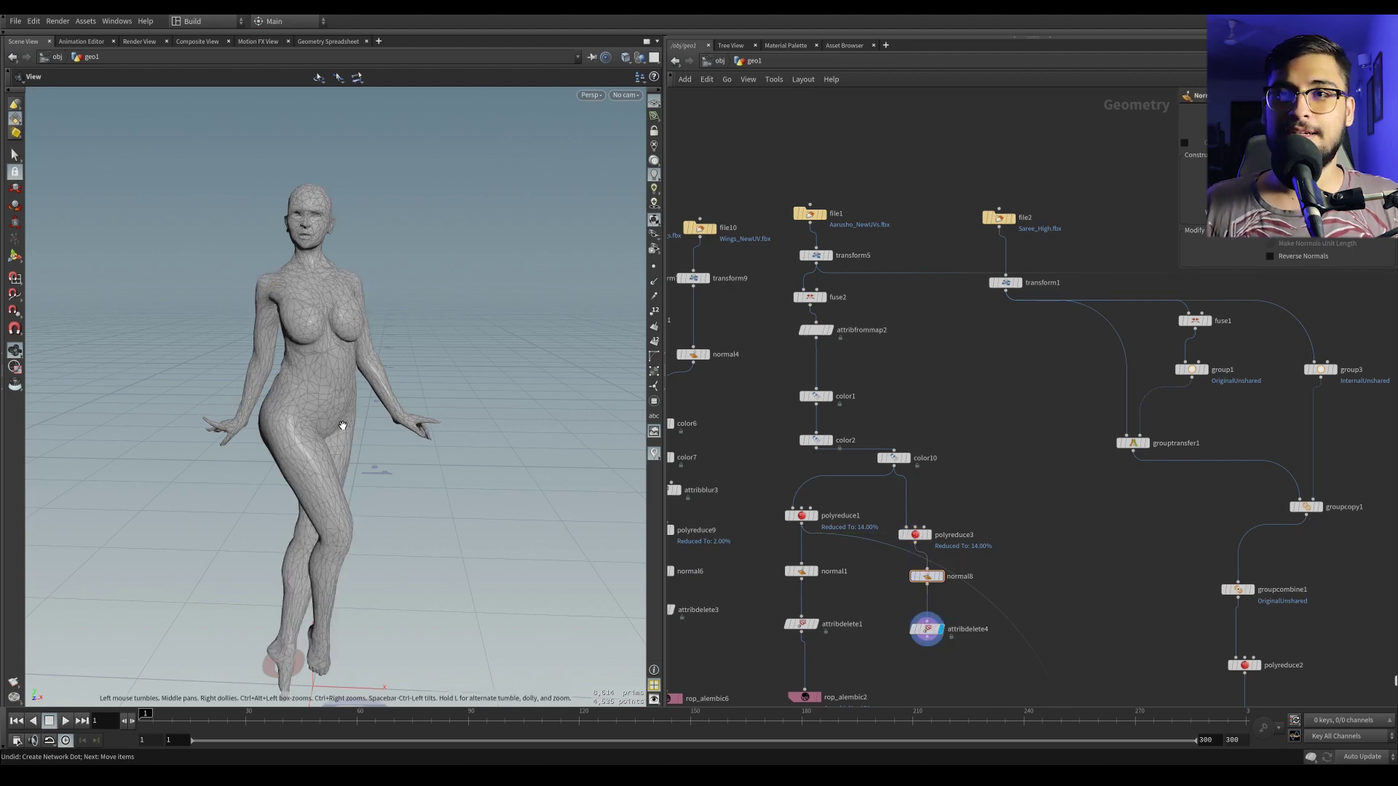
Step: Alternate the display between attribdelete4 and attribdelete1 to compare the full body reduced without and with the mask
drag(340, 422, 310, 390)
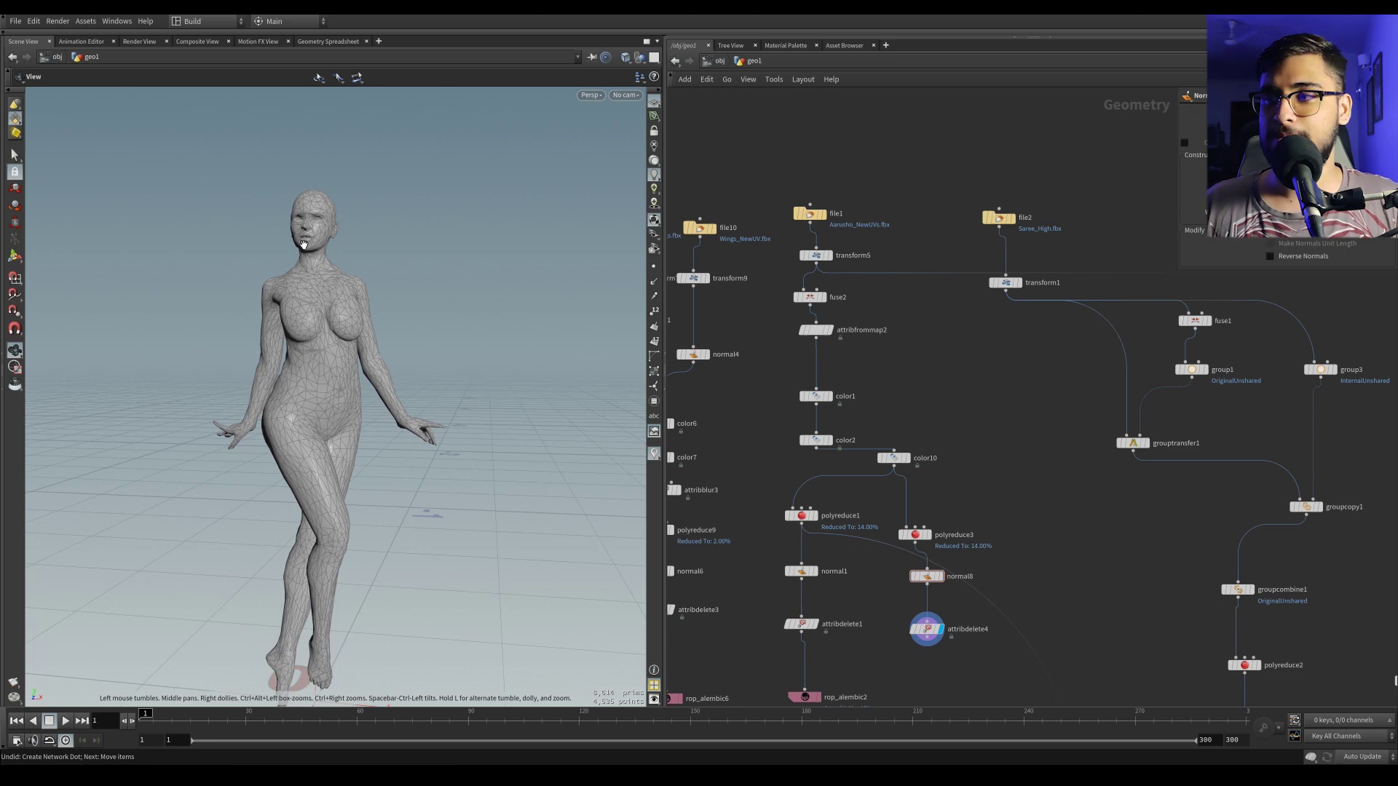
click(815, 624)
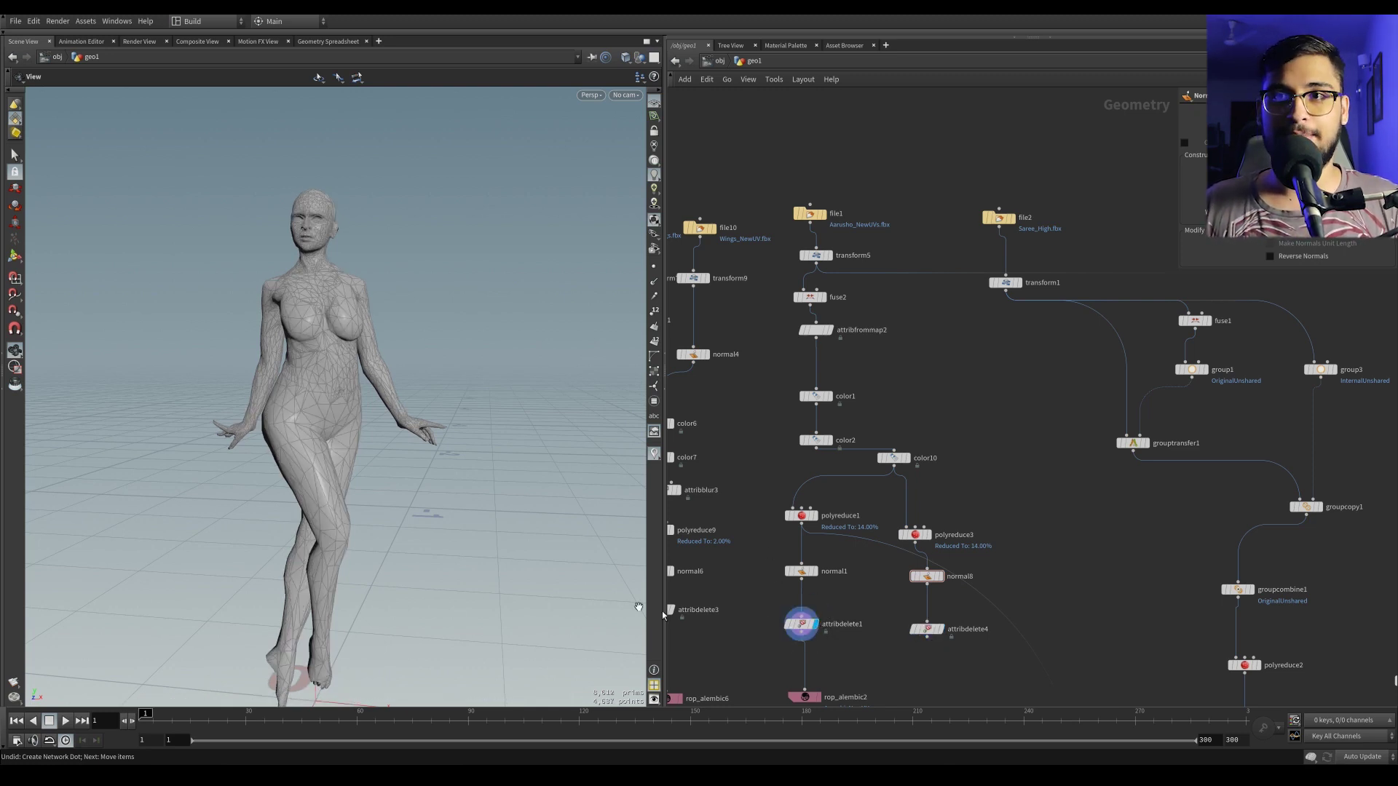
click(937, 629)
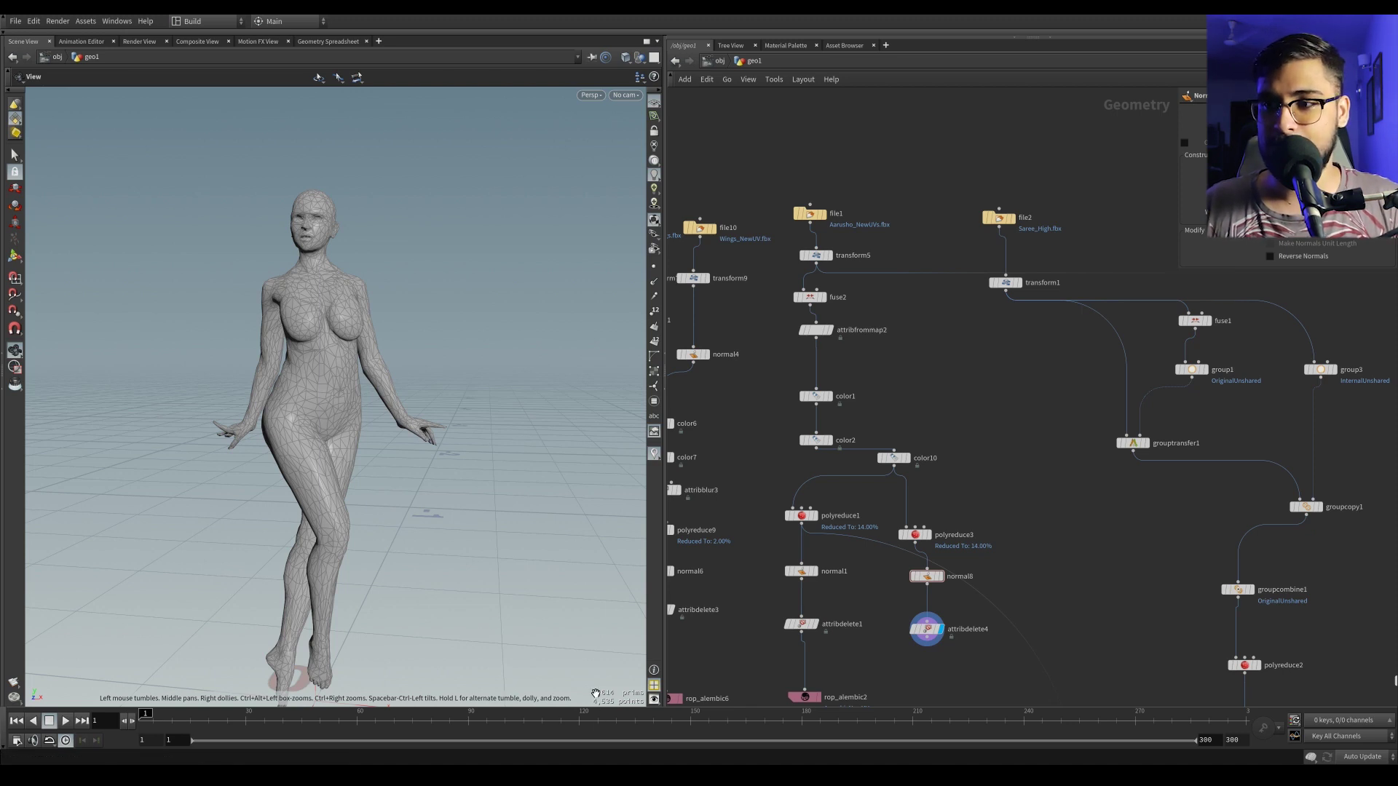
click(806, 627)
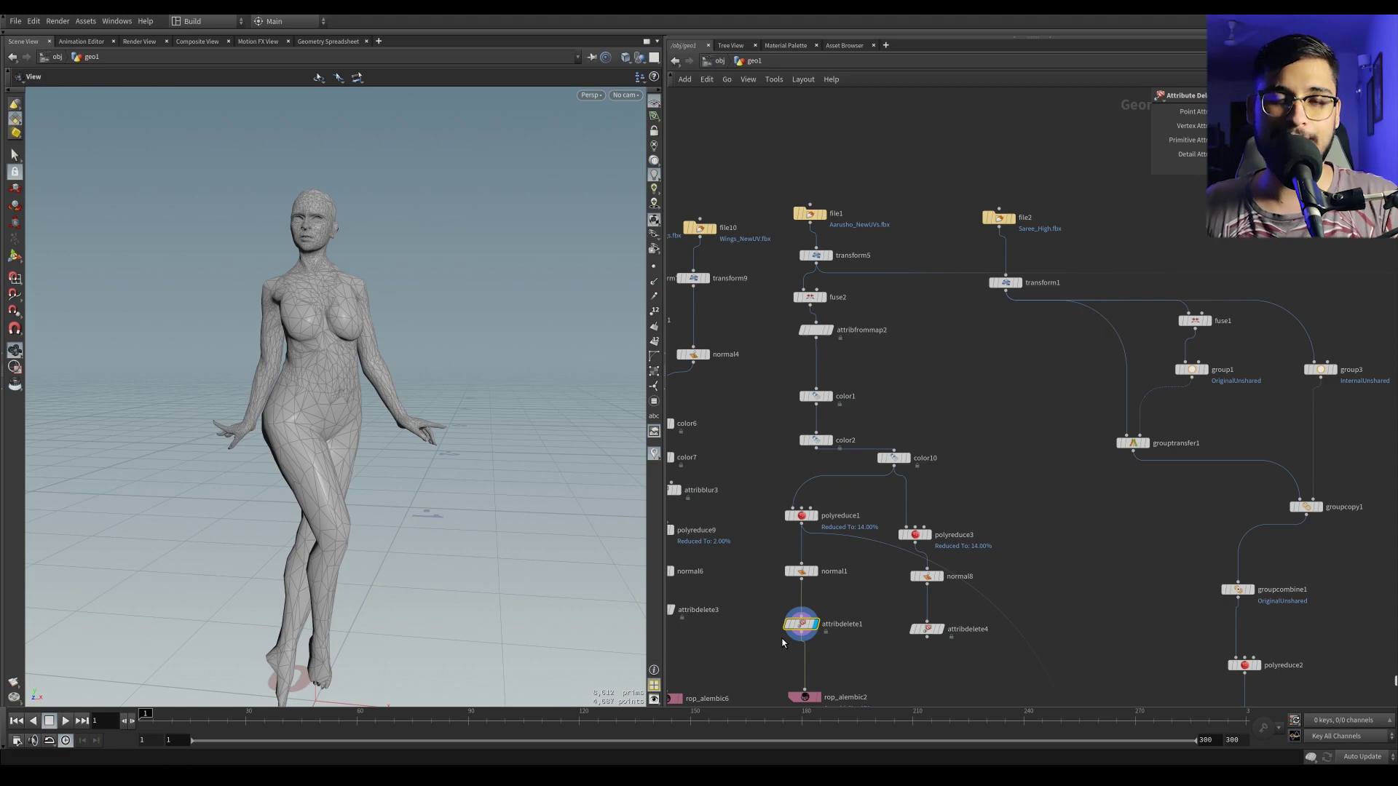
Step: Compare the hand and hip topology of attribdelete1 and attribdelete4 up close
right_drag(393, 440, 459, 411)
drag(458, 411, 409, 456)
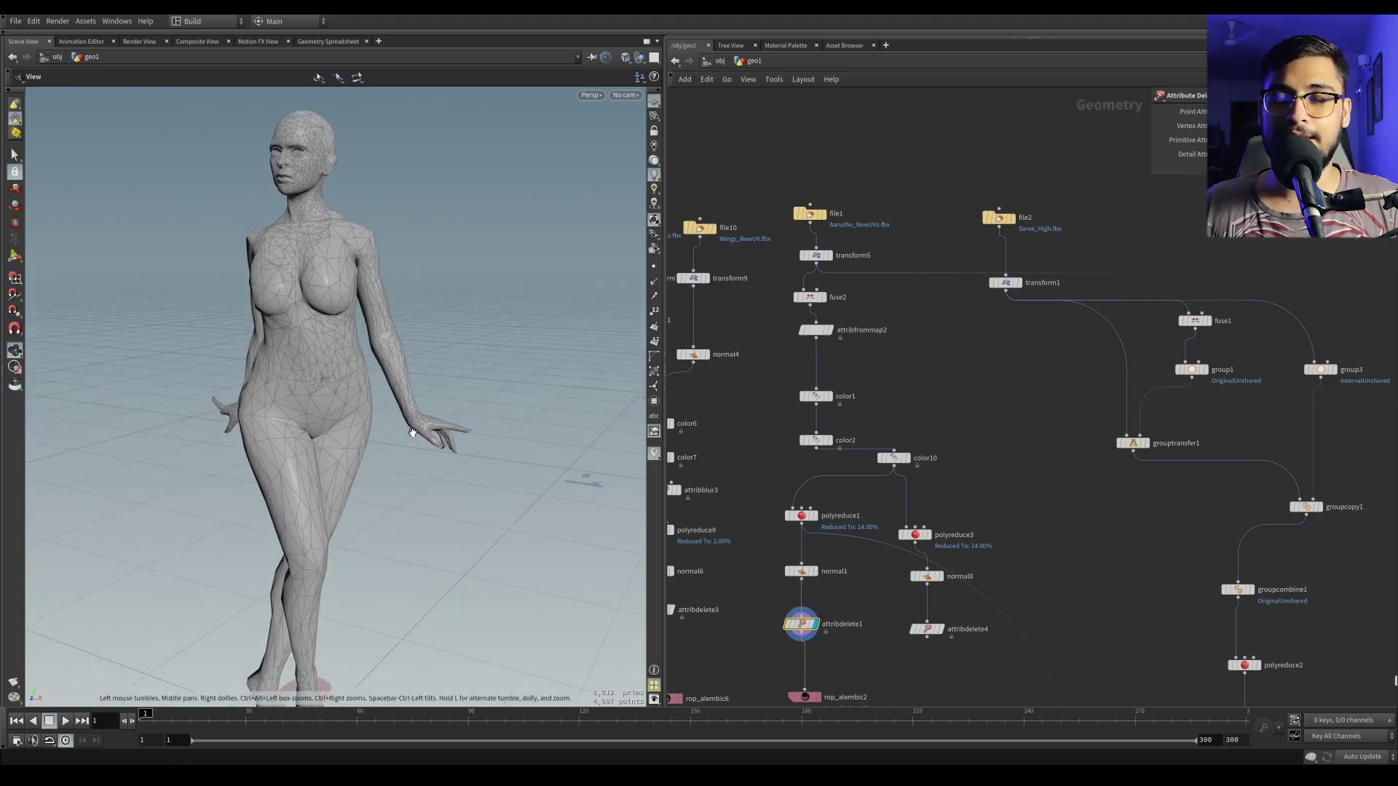
right_drag(465, 429, 596, 440)
drag(596, 440, 415, 427)
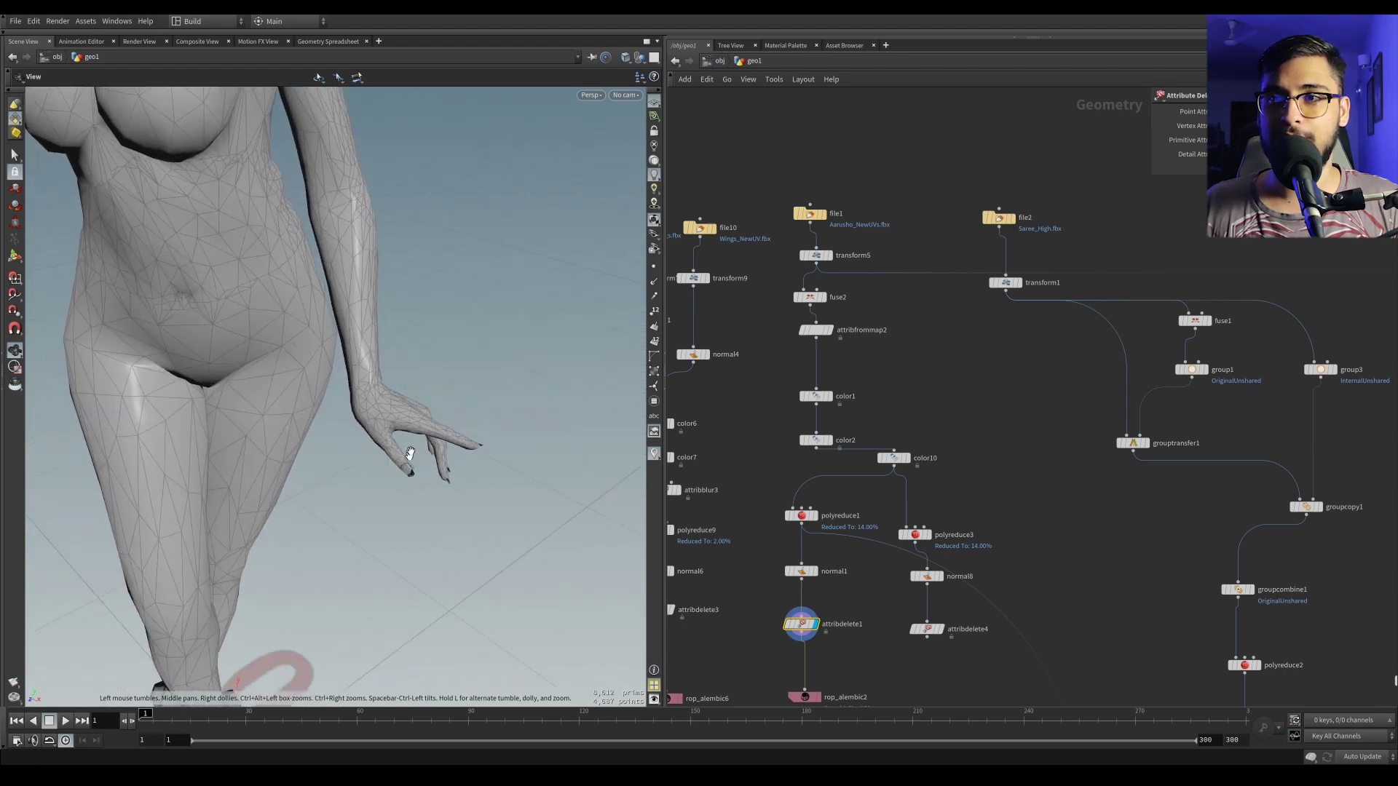
click(939, 629)
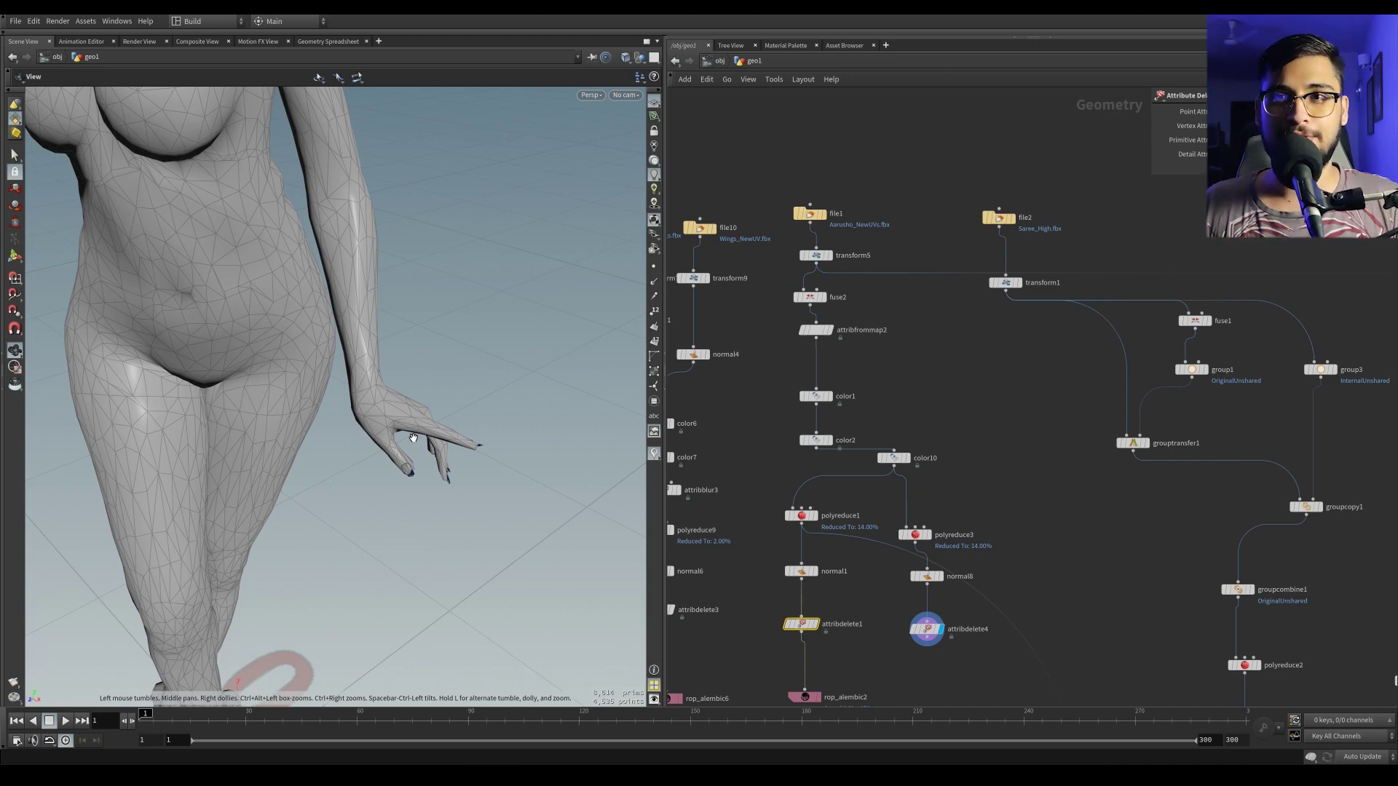
Step: Compare the head and face topology of attribdelete4 and attribdelete1 from the side
right_drag(391, 385, 225, 419)
middle_drag(263, 313, 387, 481)
drag(386, 481, 444, 376)
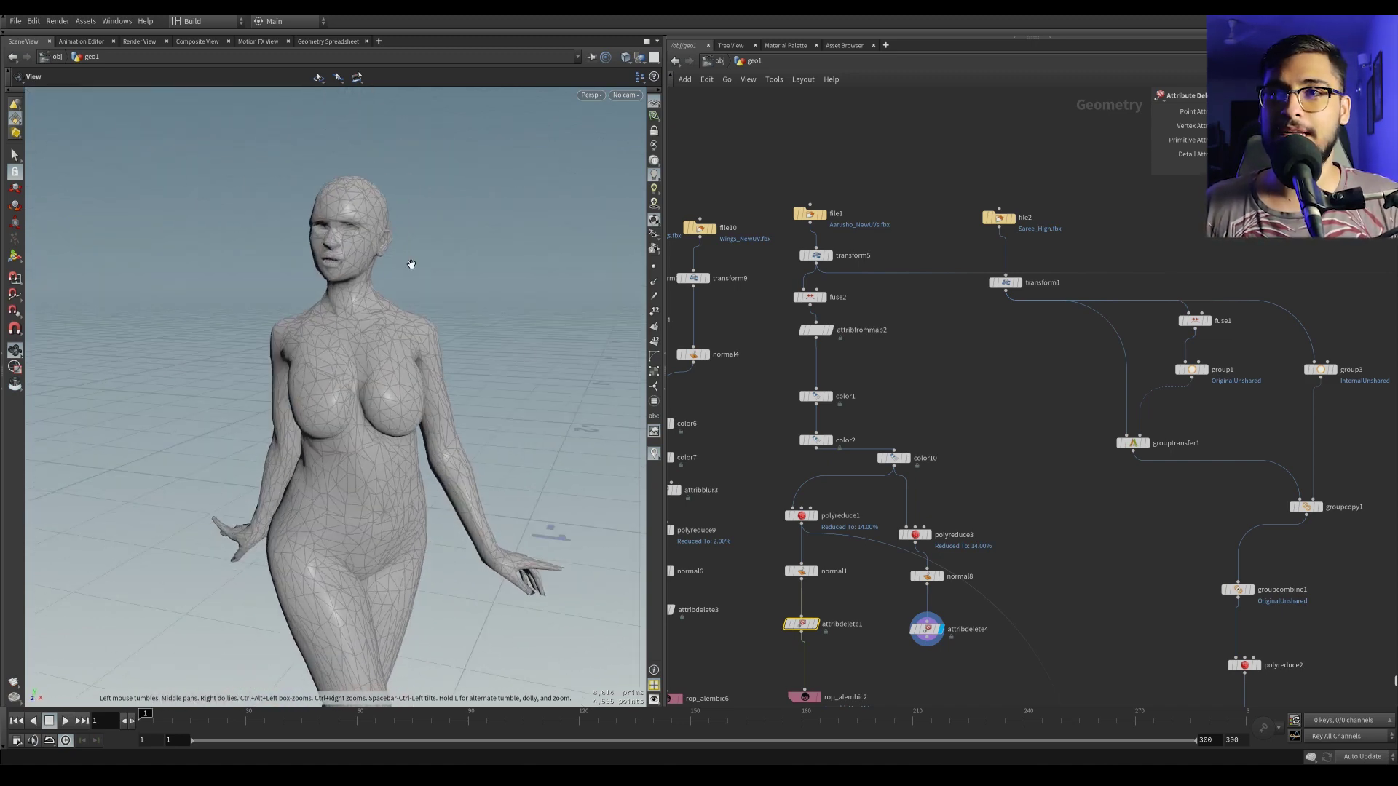
right_drag(384, 237, 468, 228)
drag(468, 228, 499, 241)
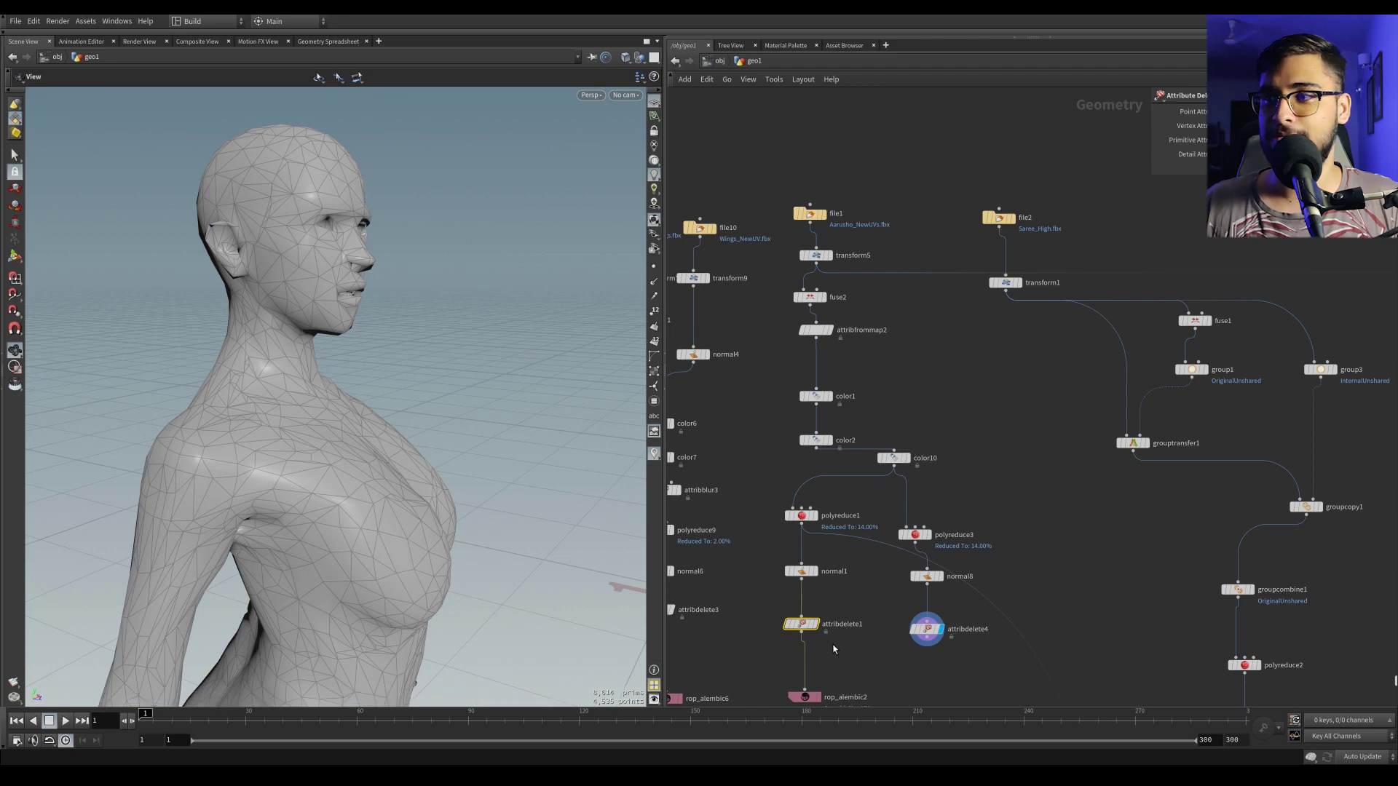
click(815, 623)
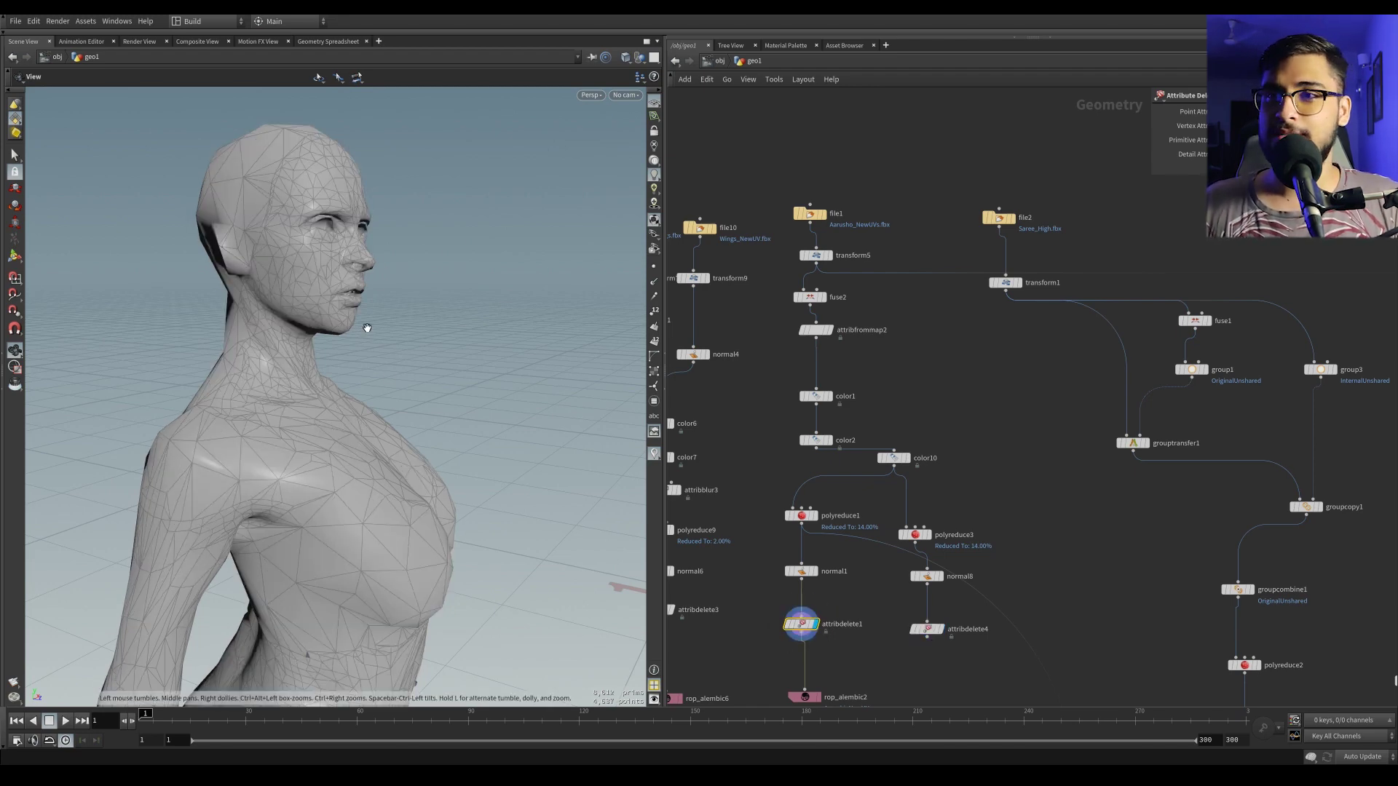
Step: Find the separate body branch beyond the saree network, display its transform node and view the dense original mesh
scroll(856, 613, down, 4)
middle_drag(1075, 516, 908, 459)
middle_drag(868, 517, 808, 436)
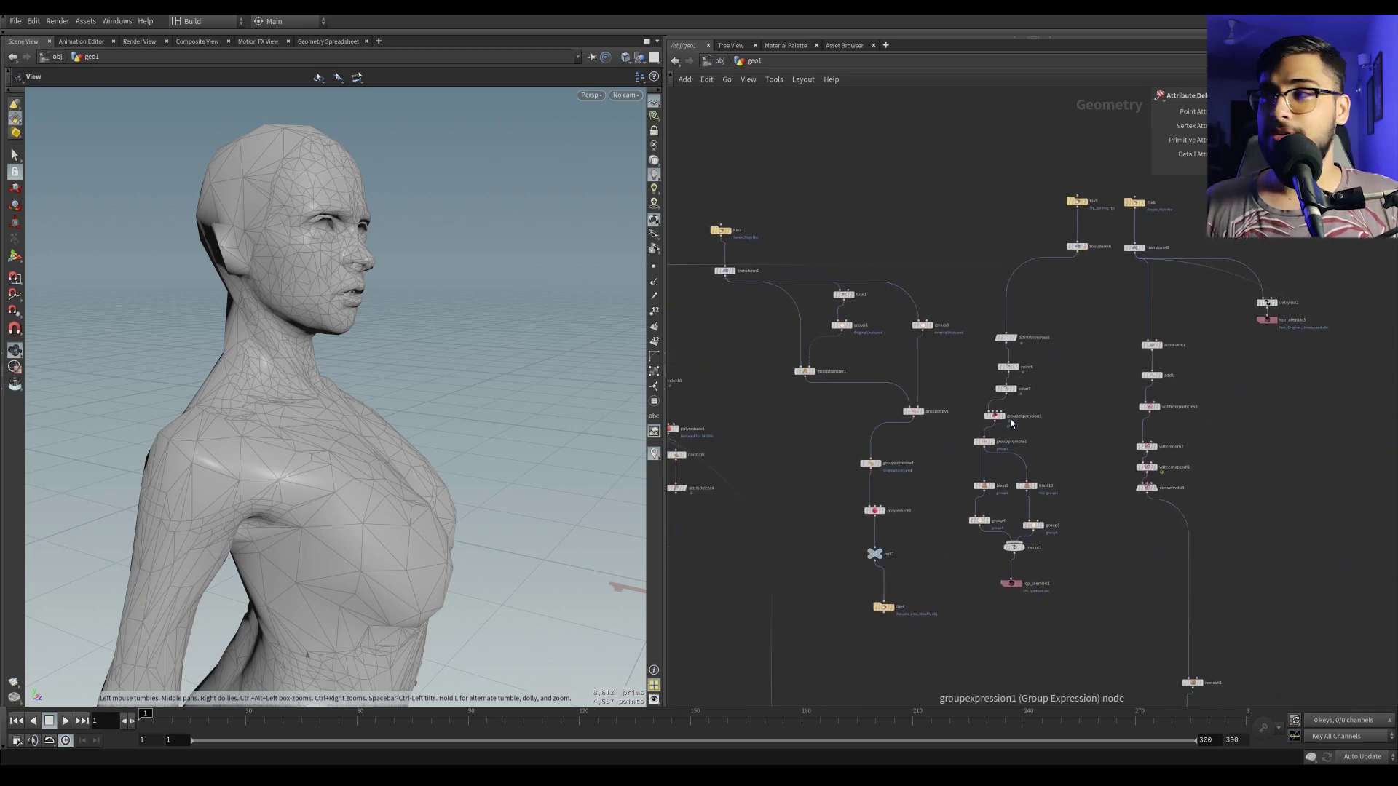
click(1077, 246)
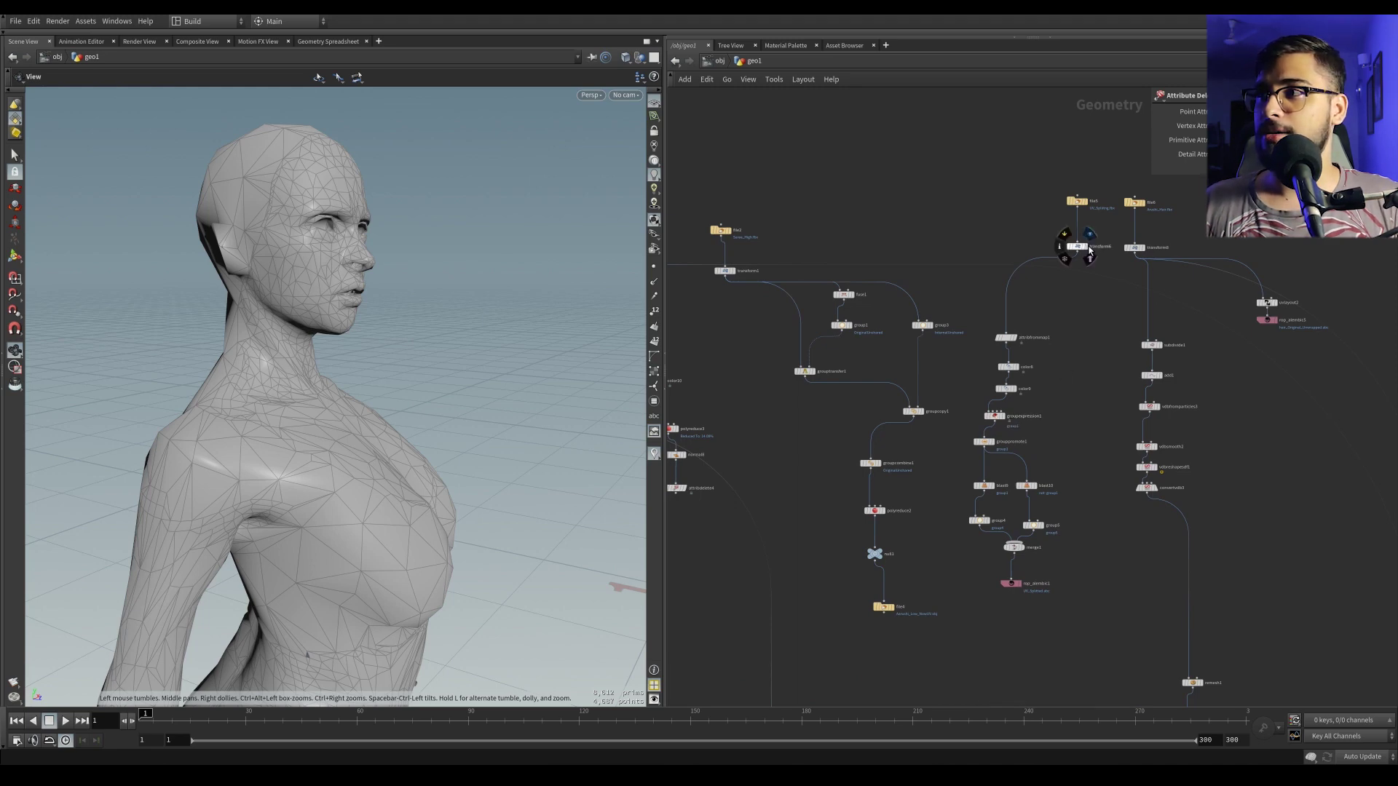
alt+right_drag(342, 510, 206, 549)
alt+middle_drag(375, 618, 417, 425)
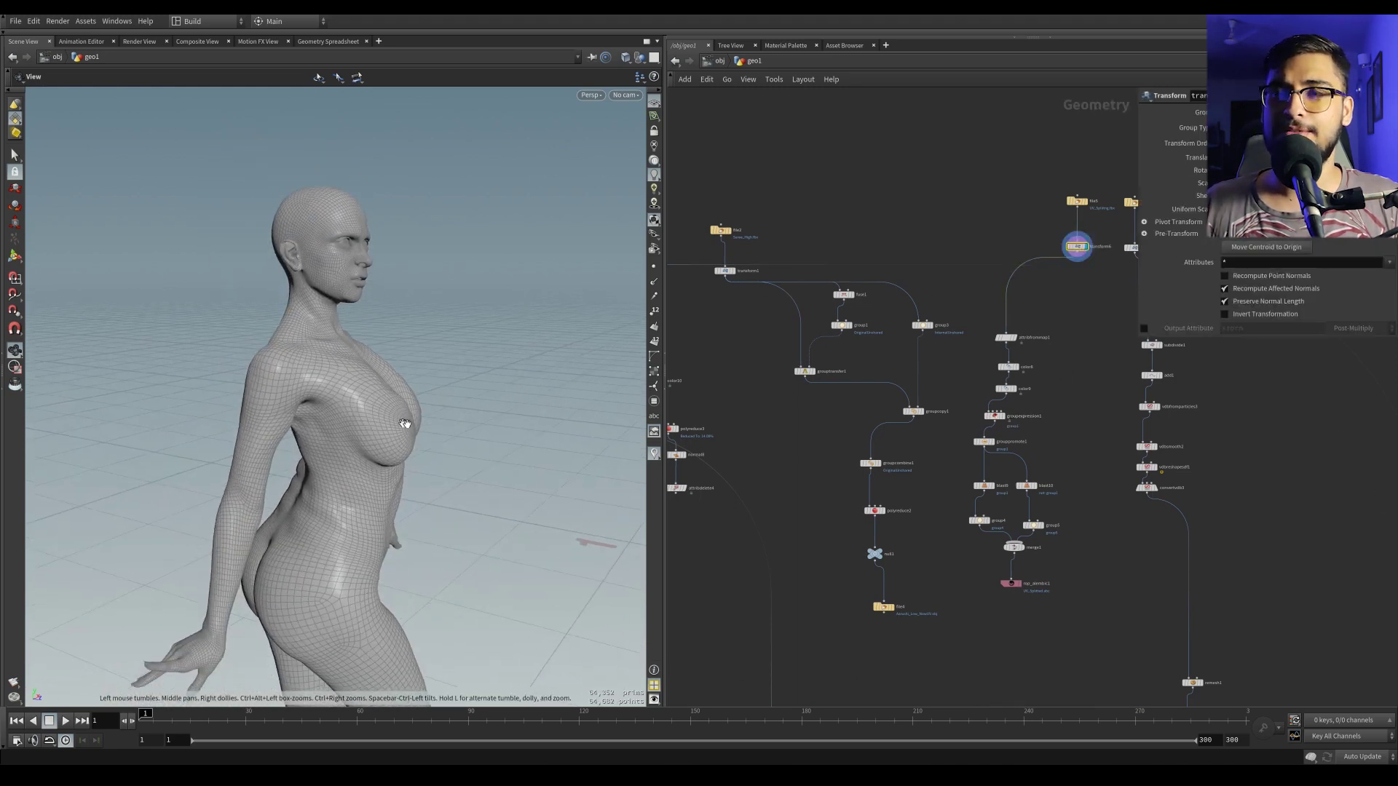
Step: Arrange the viewport as two views side by side, with the body's UV layout next to the perspective view
alt+drag(418, 424, 347, 438)
key(ctrl+2)
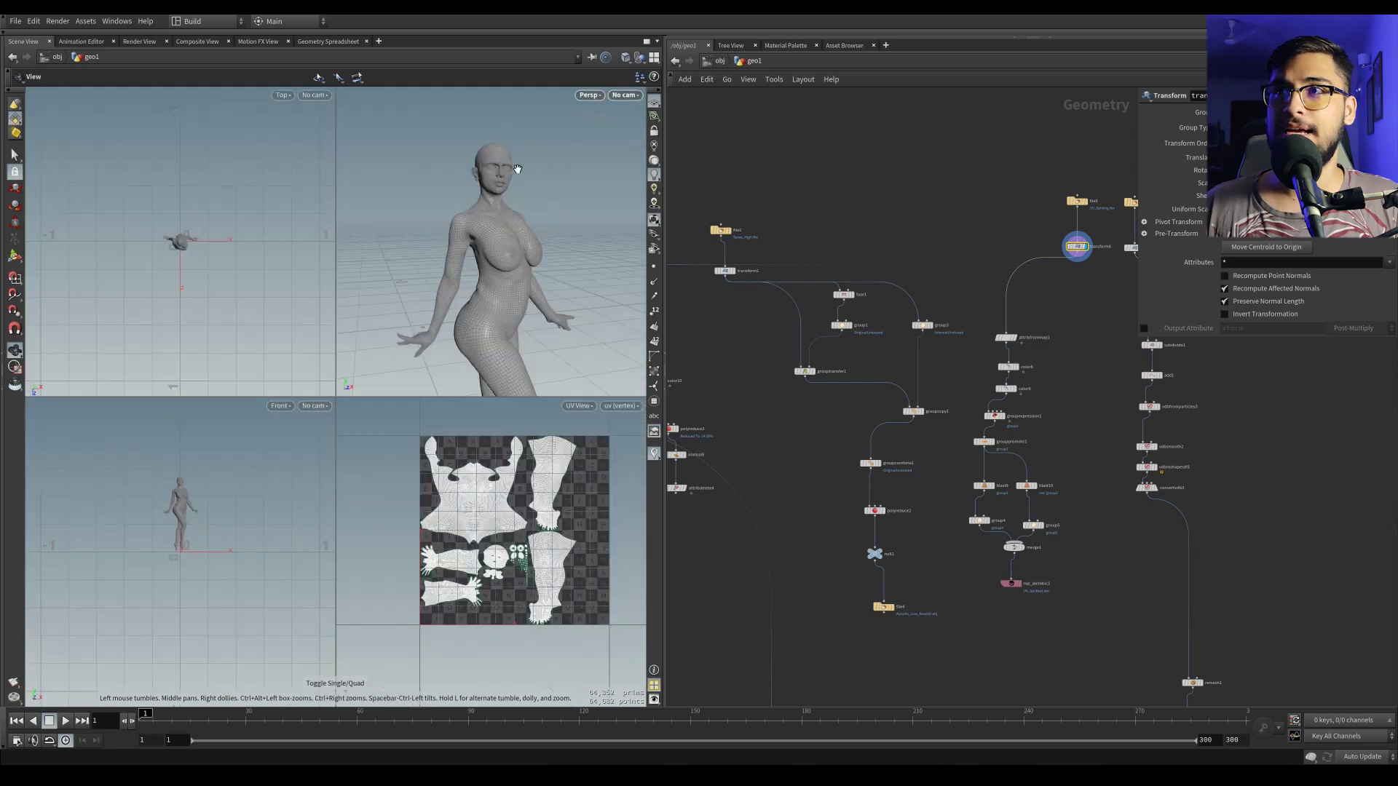
click(654, 57)
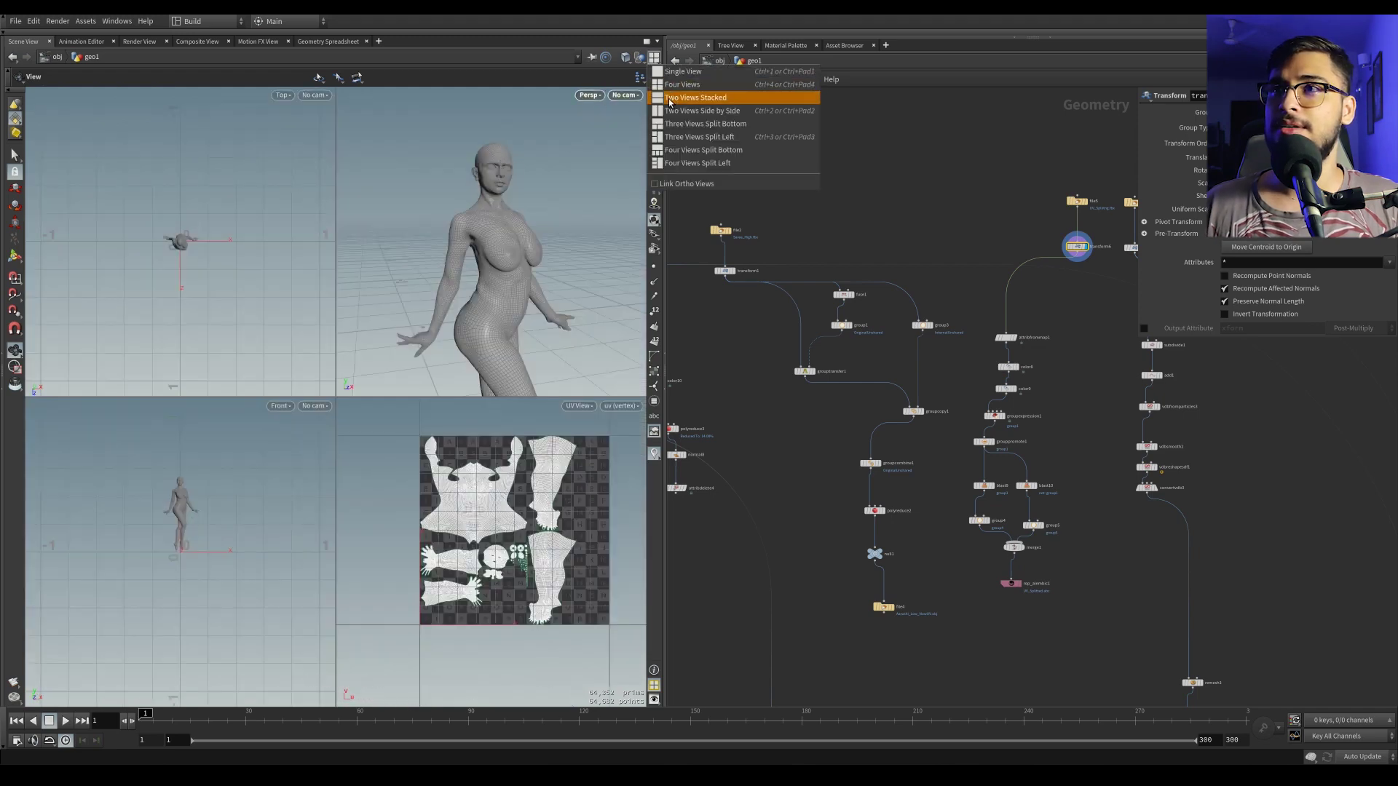
click(702, 111)
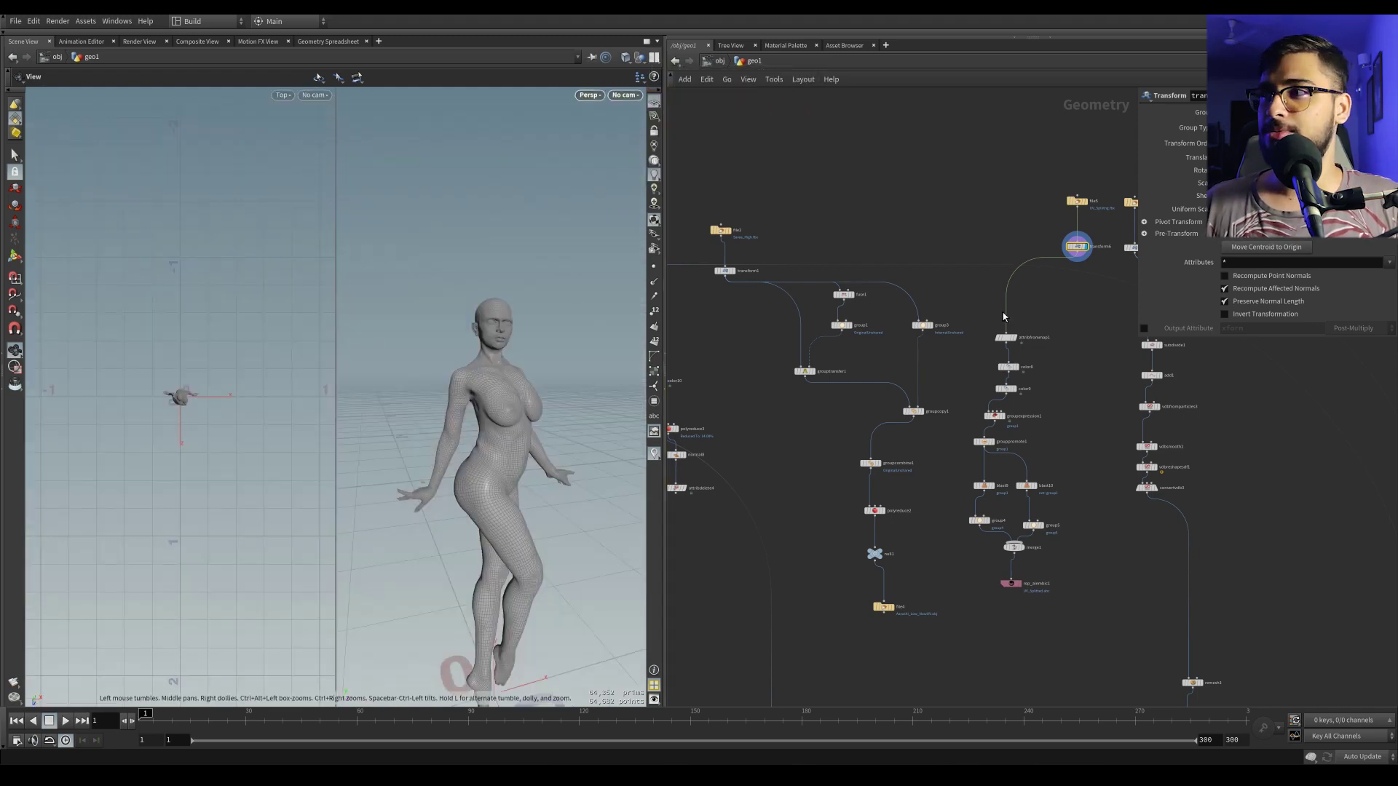
click(282, 95)
mouse_move(306, 121)
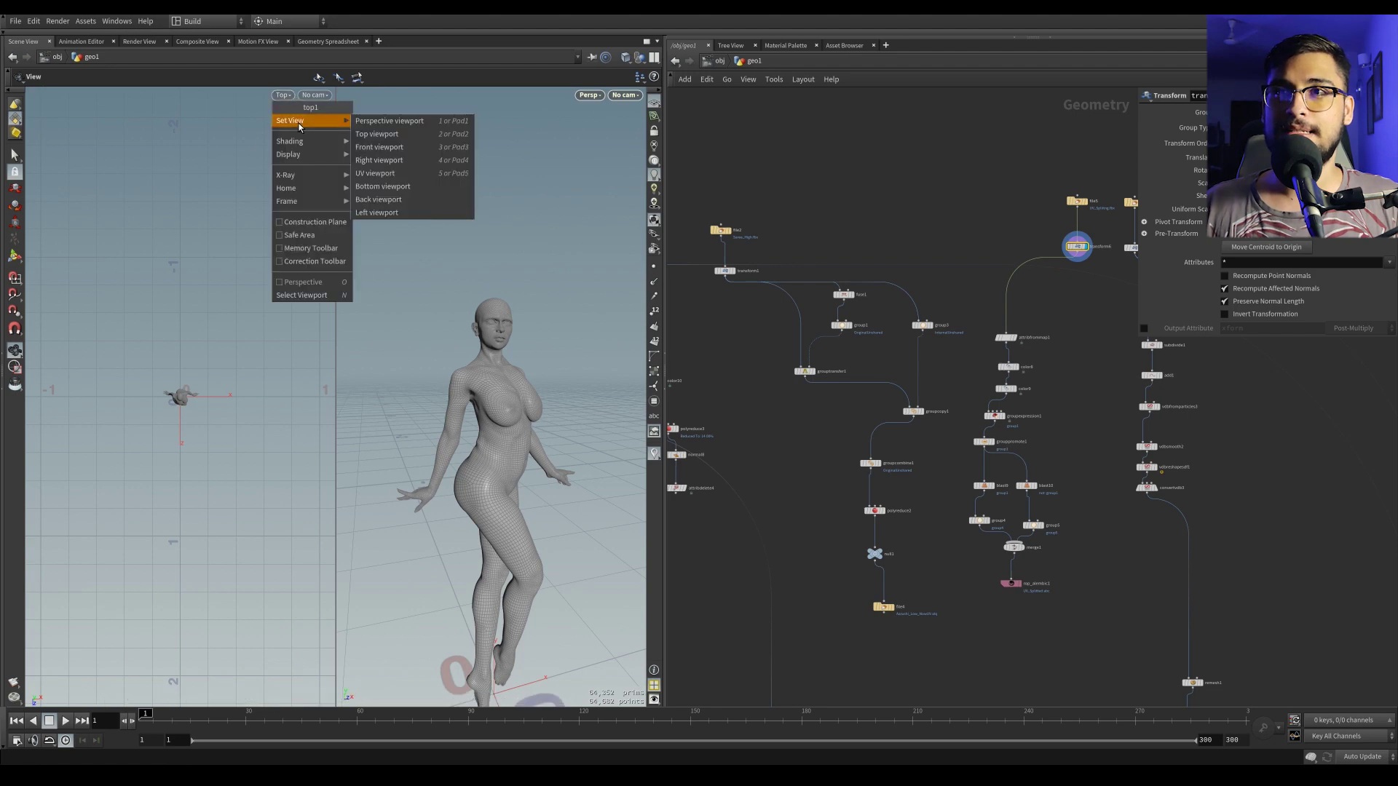
click(368, 175)
scroll(236, 369, up, 5)
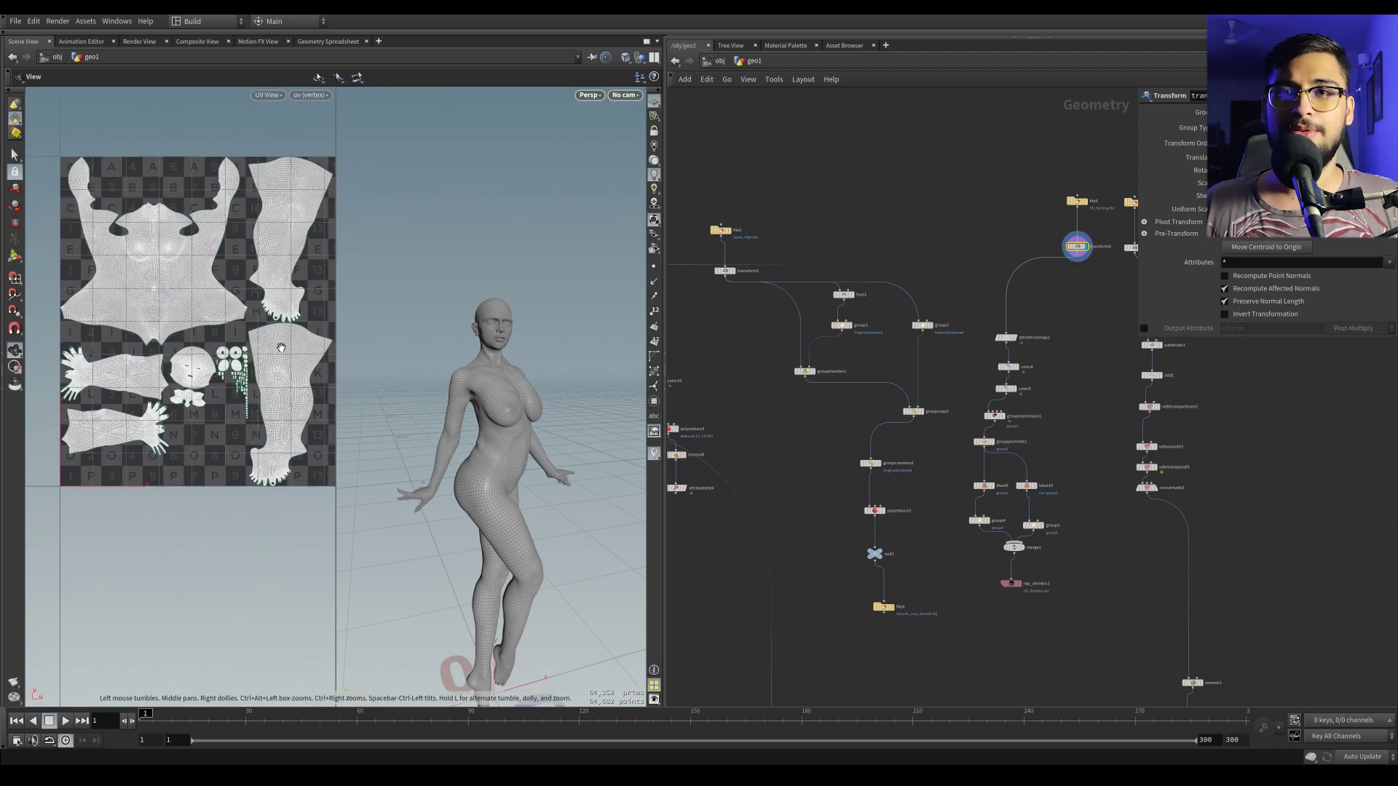
scroll(235, 369, down, 1)
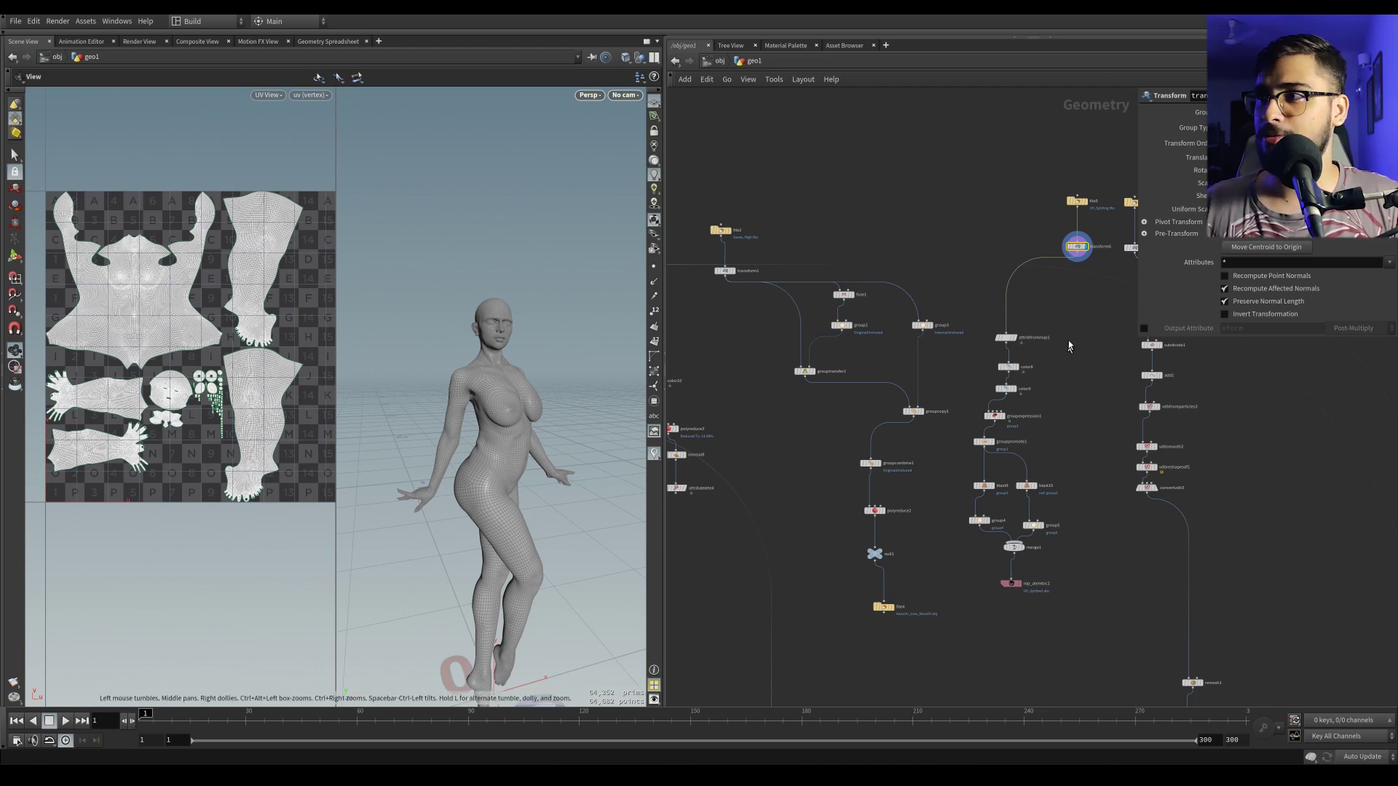
Step: Add a UV Quick Shade node below transform6, wire it to that transform and display the checker texture on the body
key(Tab)
text(uv)
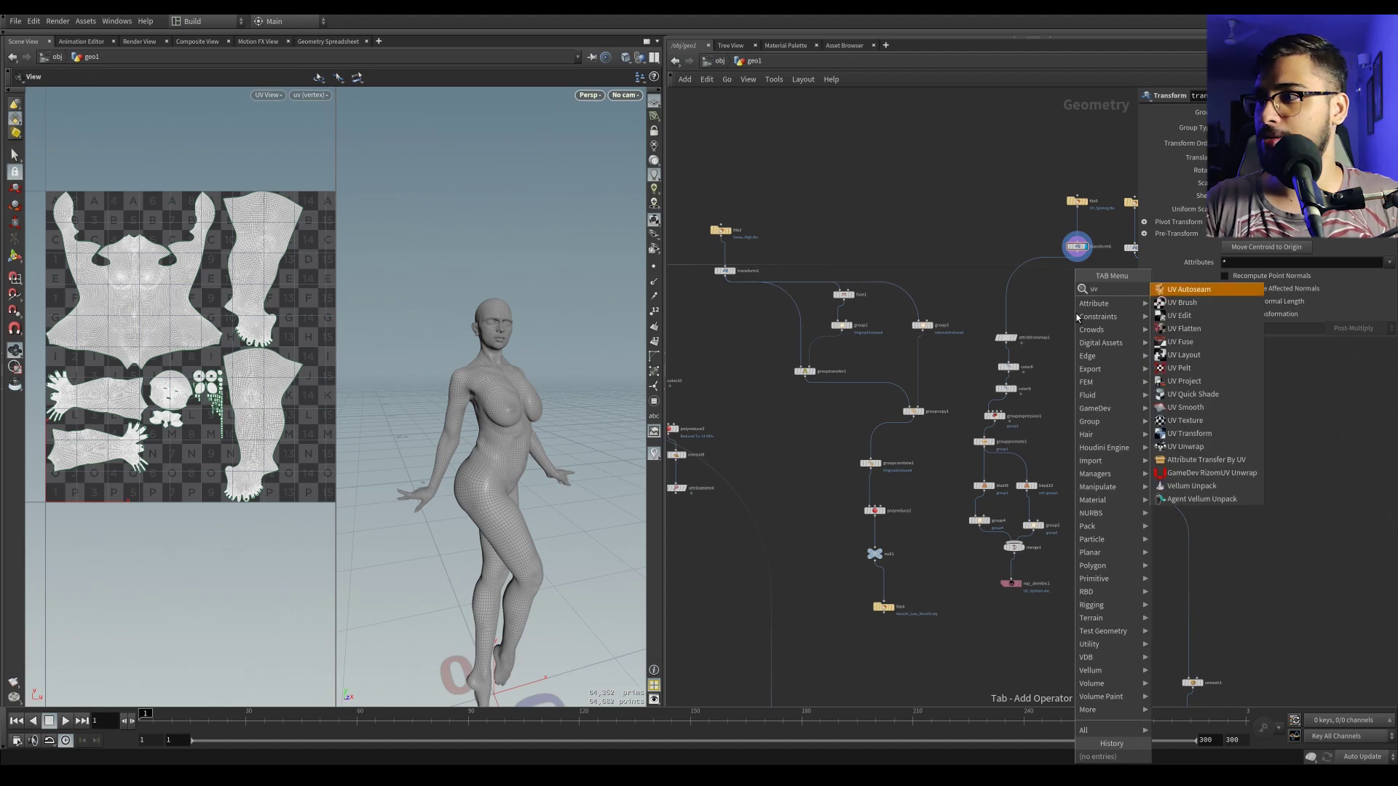
text( t)
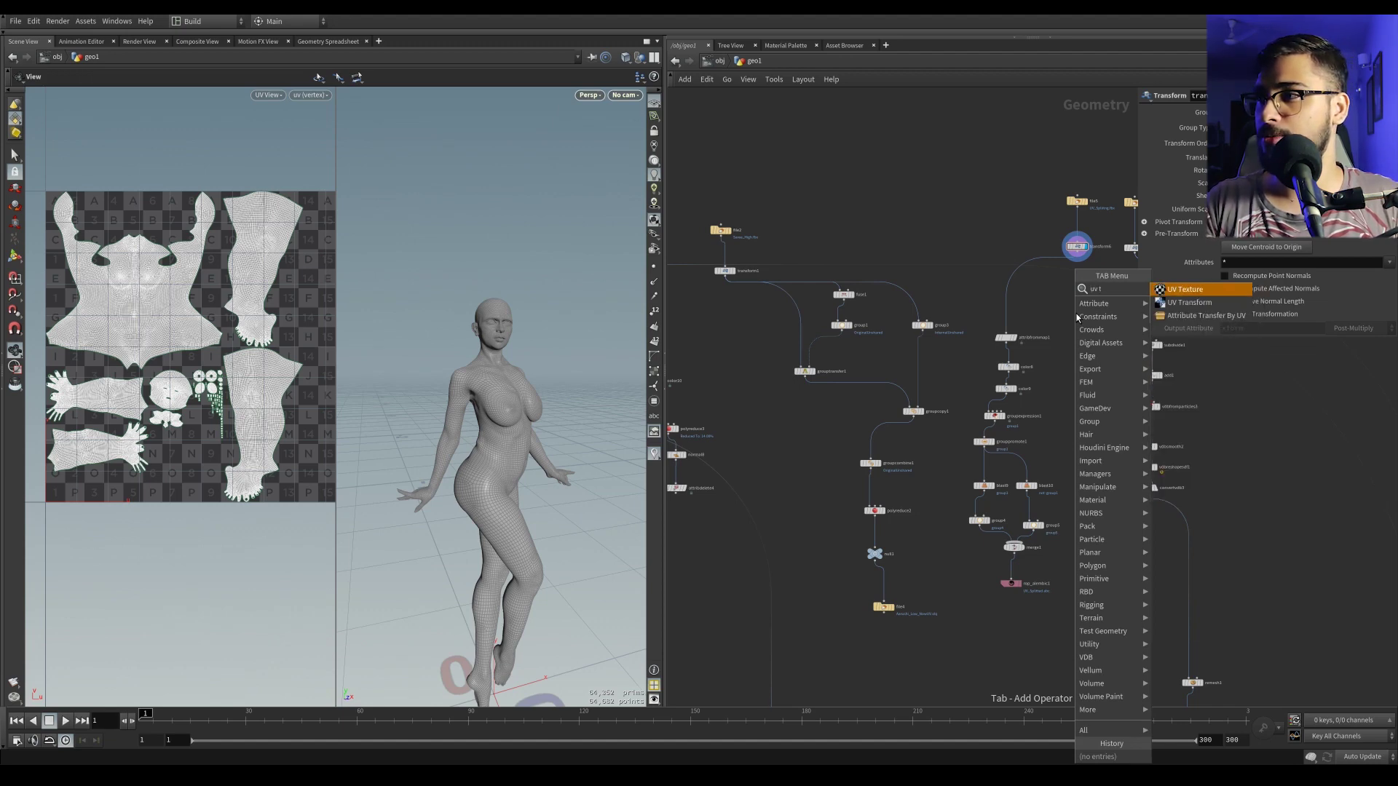
key(BackSpace)
text(qu)
key(Return)
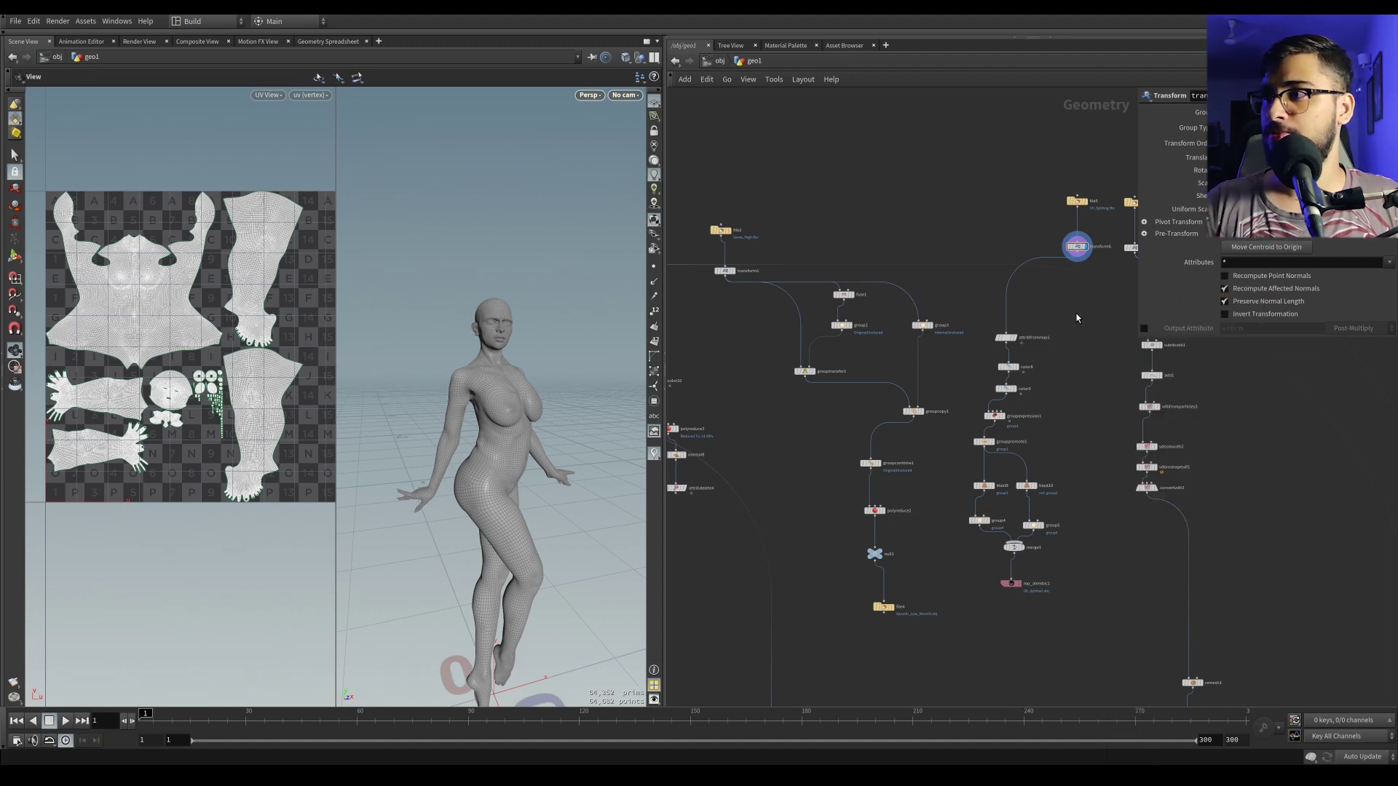
click(1076, 316)
click(1076, 317)
click(1076, 254)
click(1075, 309)
alt+drag(553, 429, 463, 455)
alt+middle_drag(463, 455, 460, 427)
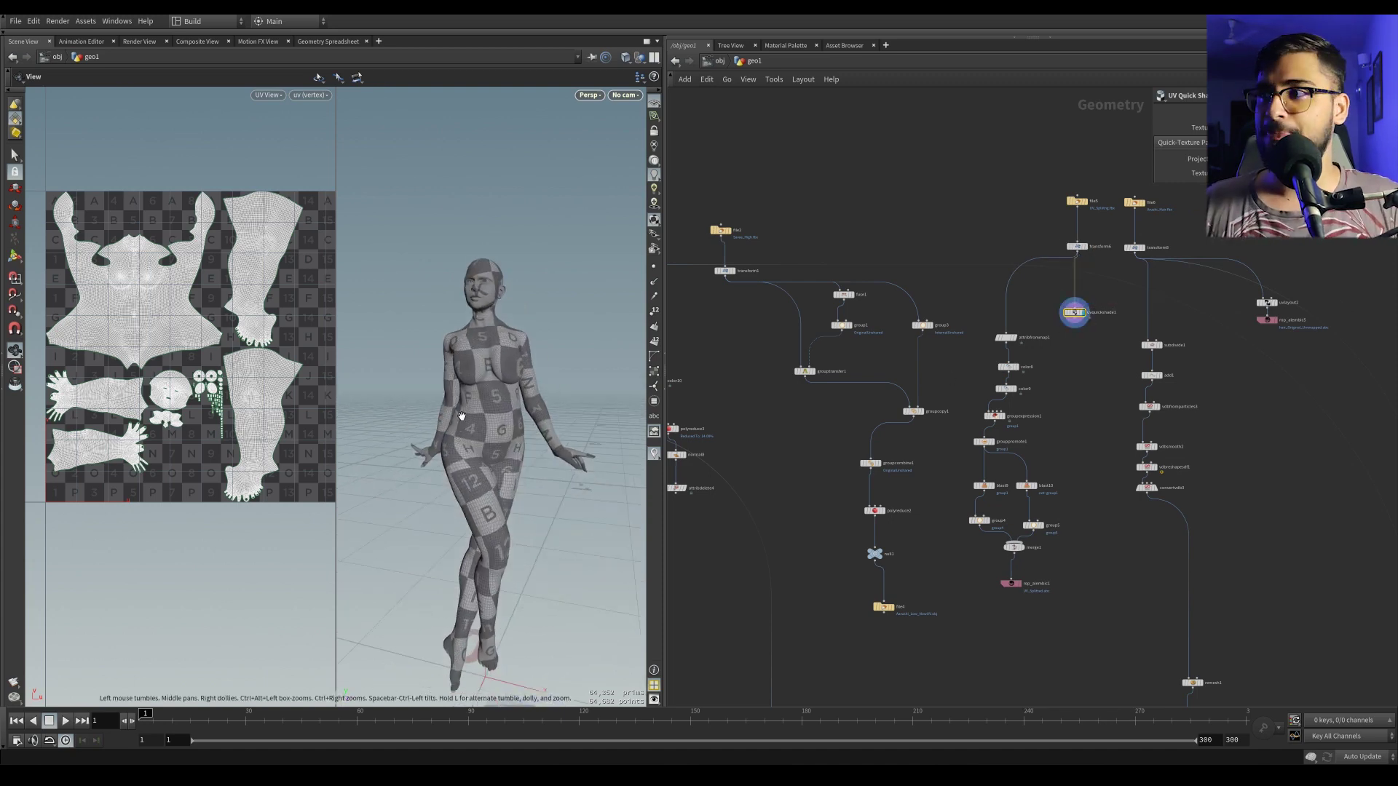
Step: Display the groupexpression1 selection on the body and UVs, and inspect the attribfrommap1 node that supplies its mask
scroll(1058, 364, up, 4)
mouse_move(979, 409)
click(962, 454)
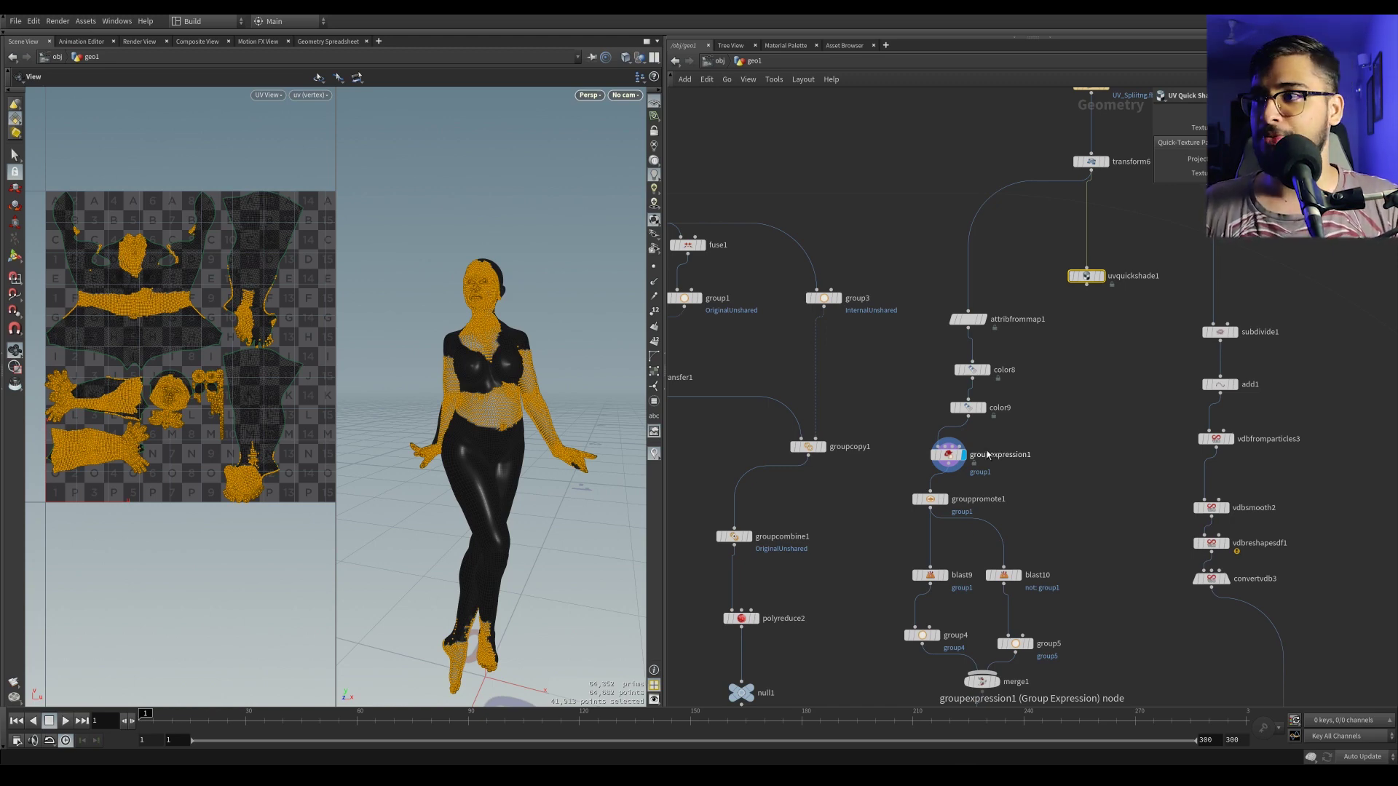
click(950, 455)
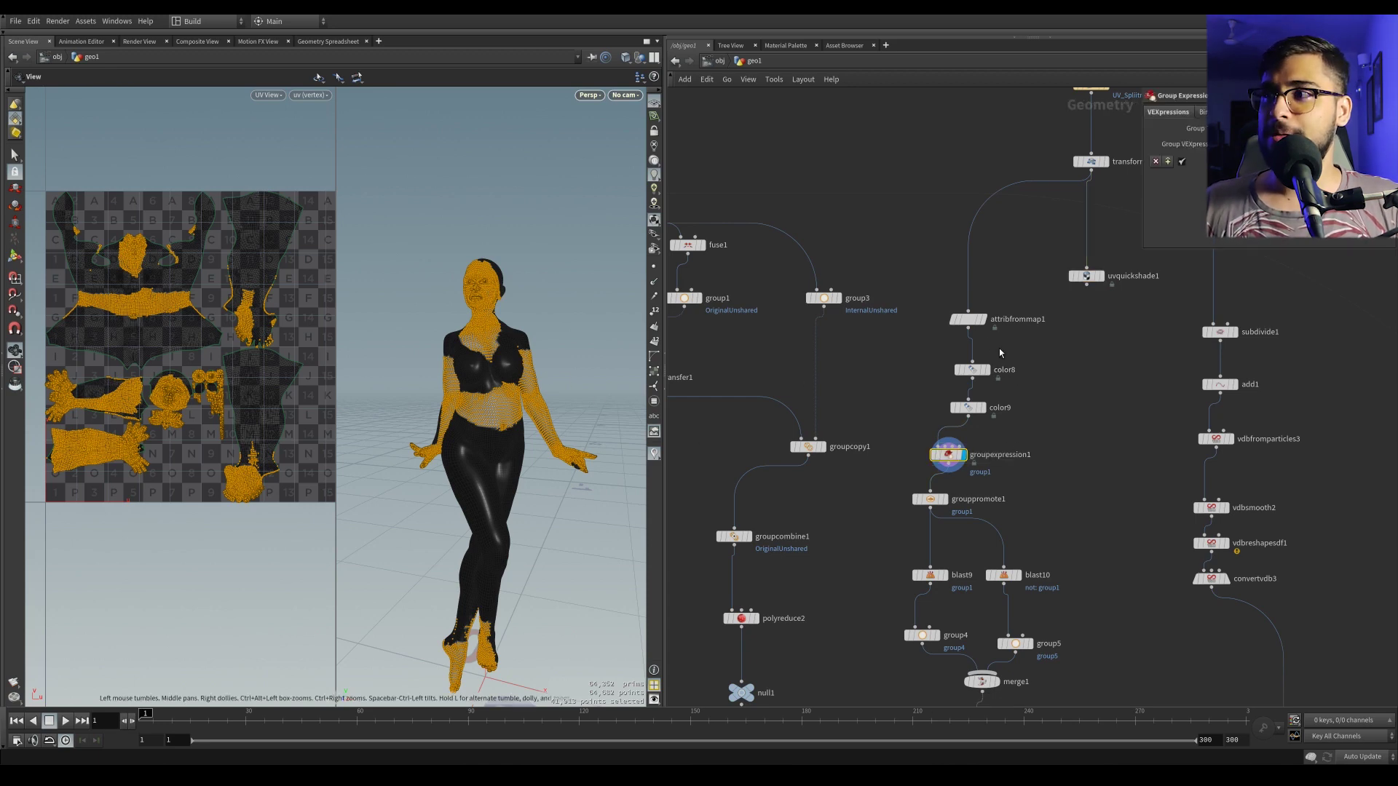
click(979, 319)
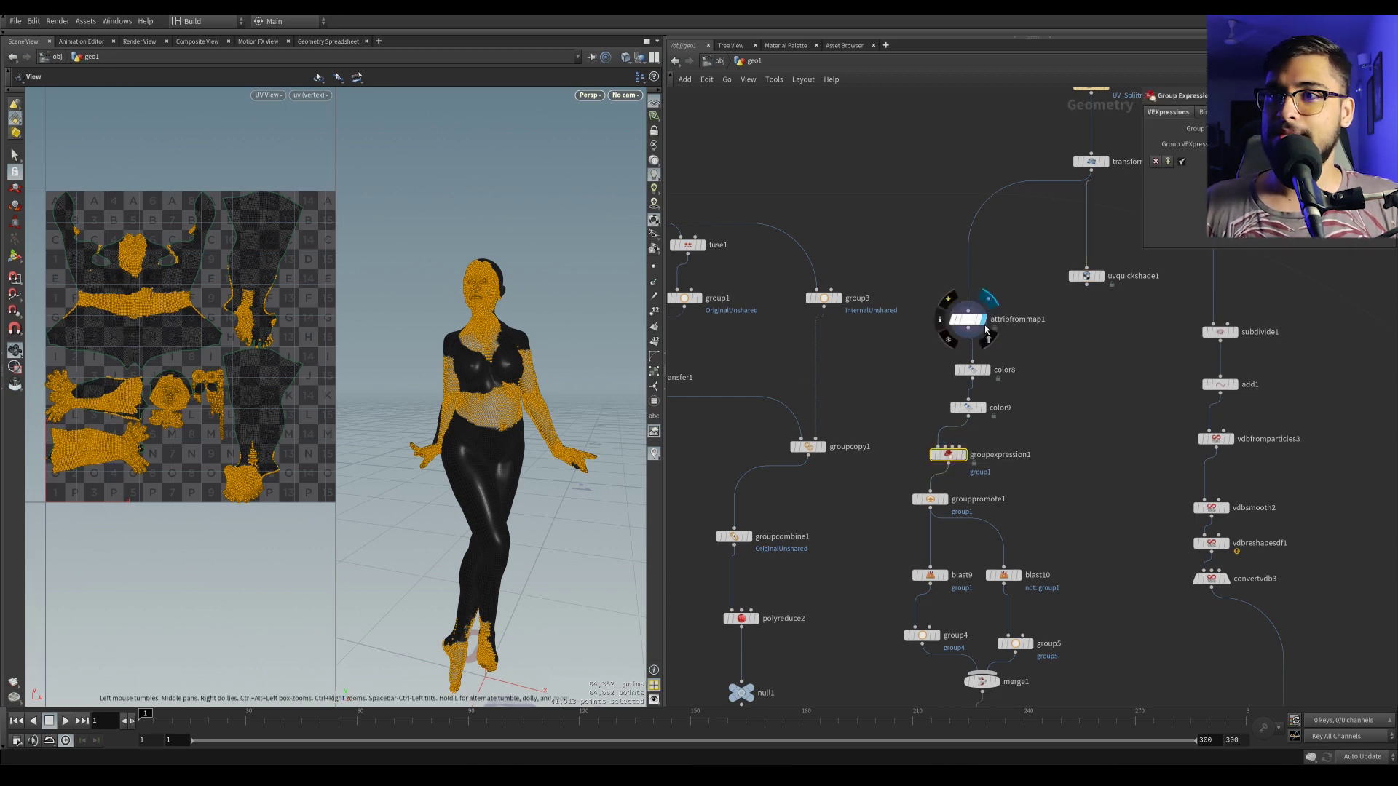
click(963, 460)
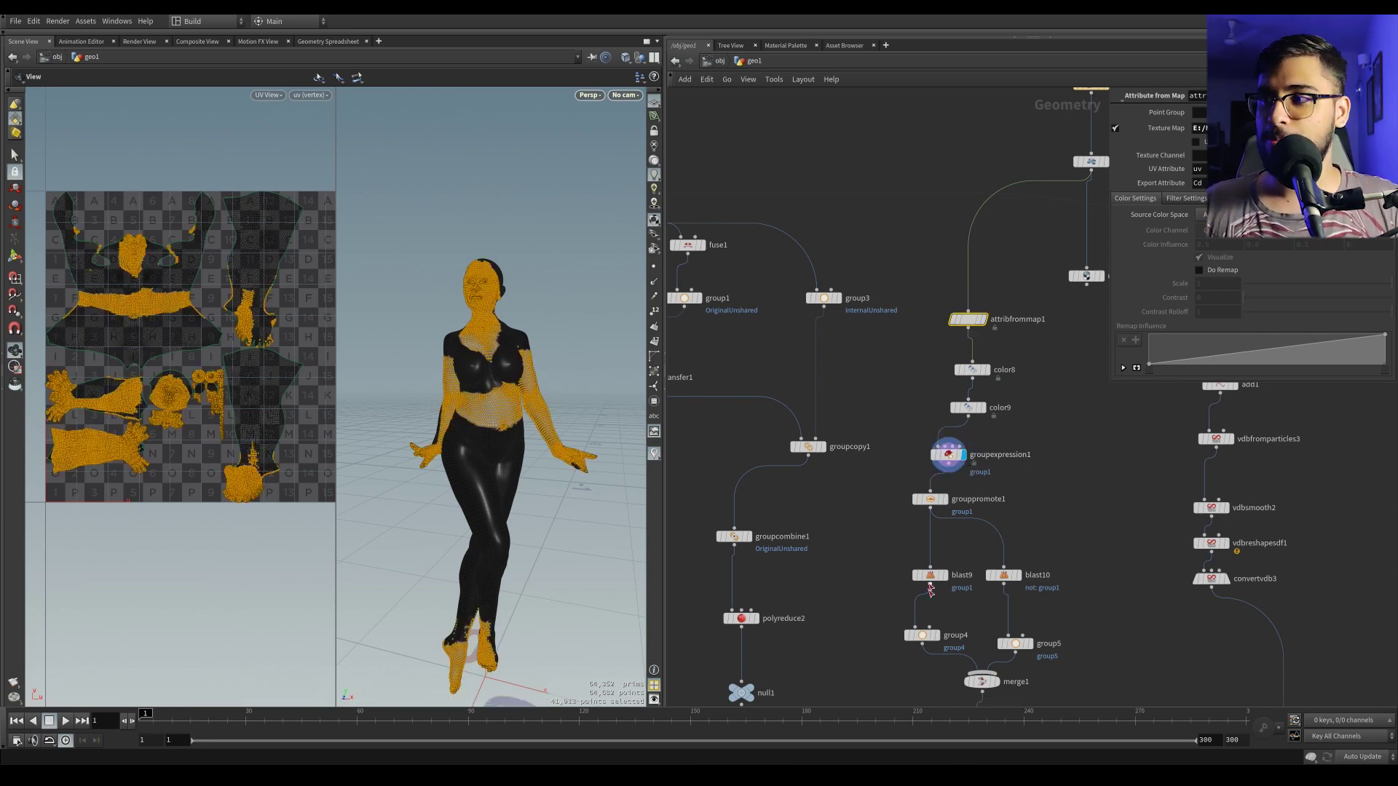
Step: Display group4 and group5 in turn, examining the covered and exposed body parts before they reach merge1
click(937, 641)
click(938, 640)
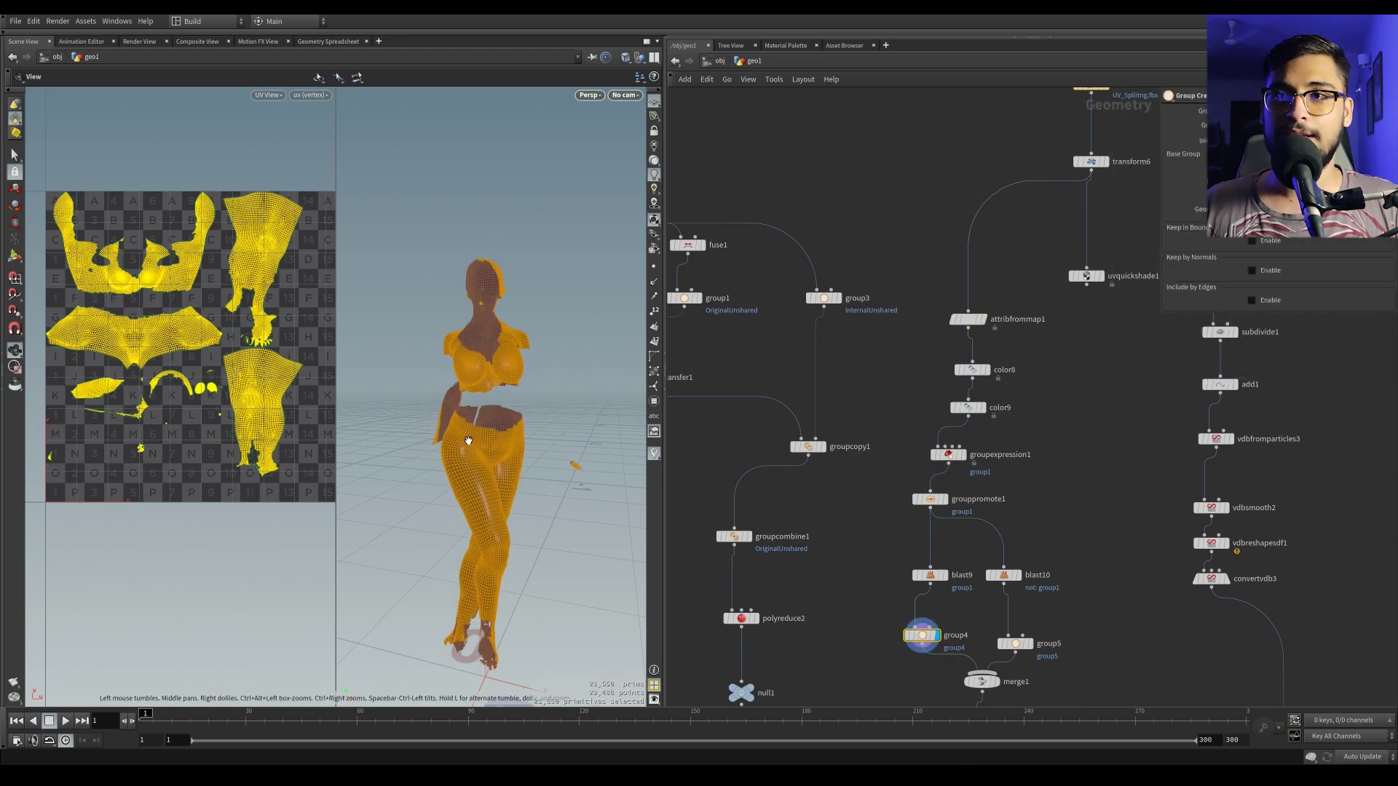
drag(464, 434, 438, 413)
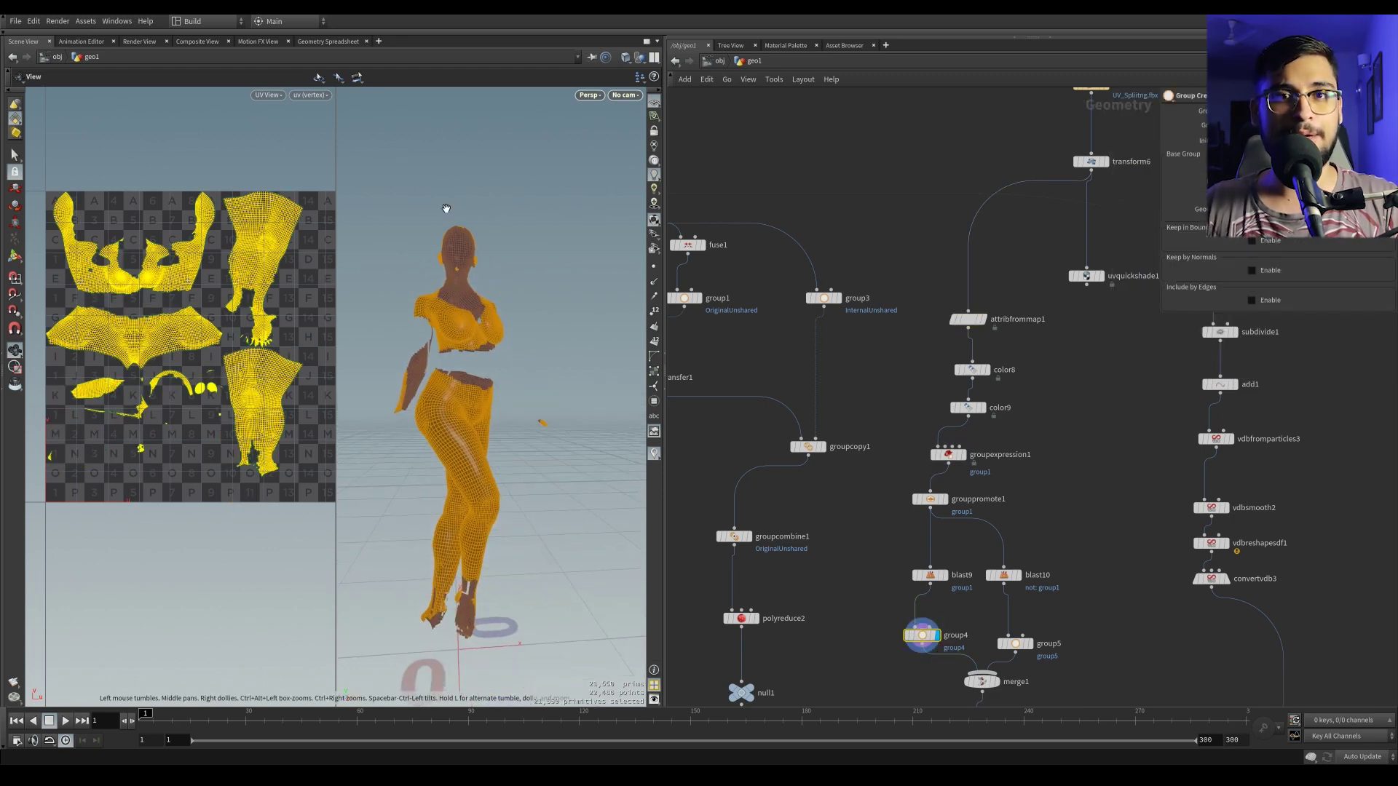
click(1012, 646)
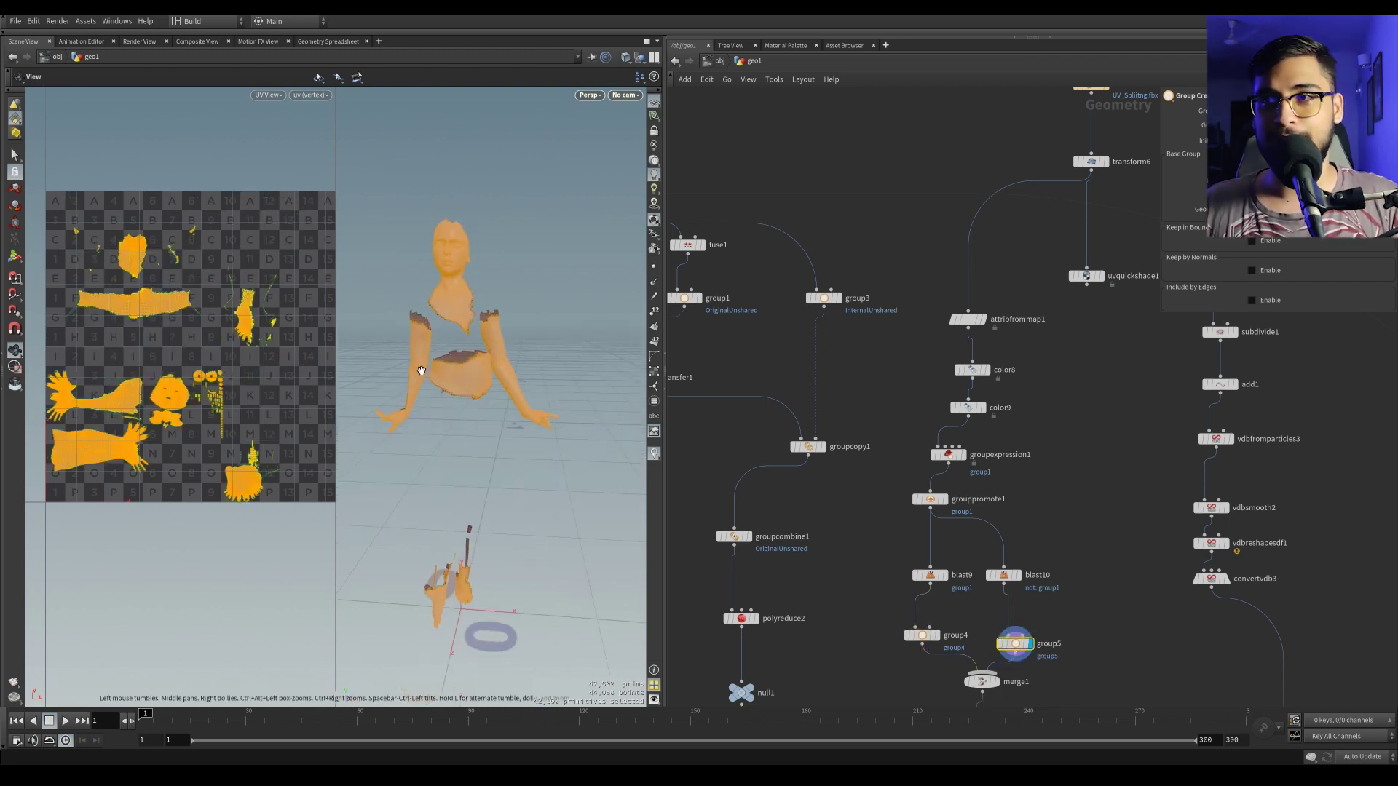
drag(409, 367, 522, 354)
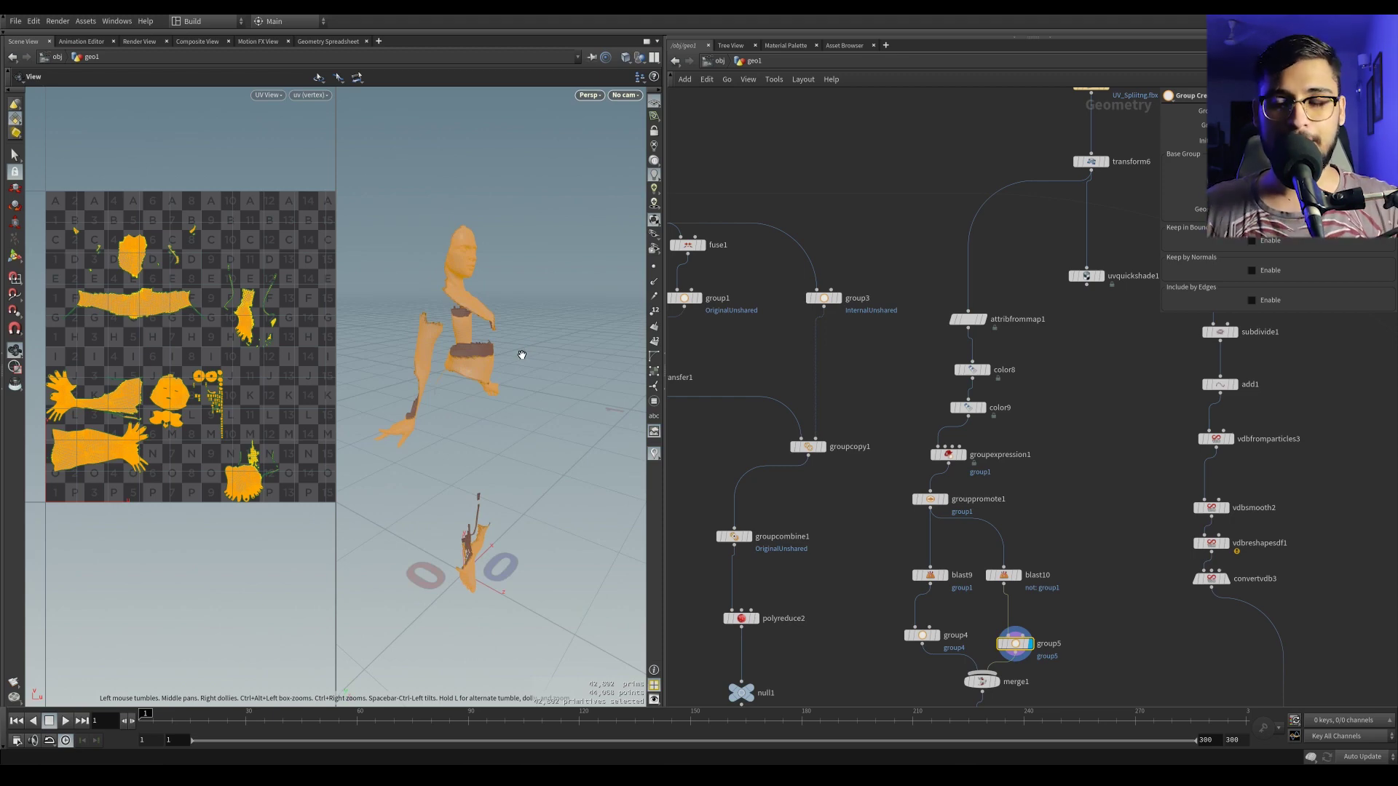
scroll(862, 558, down, 3)
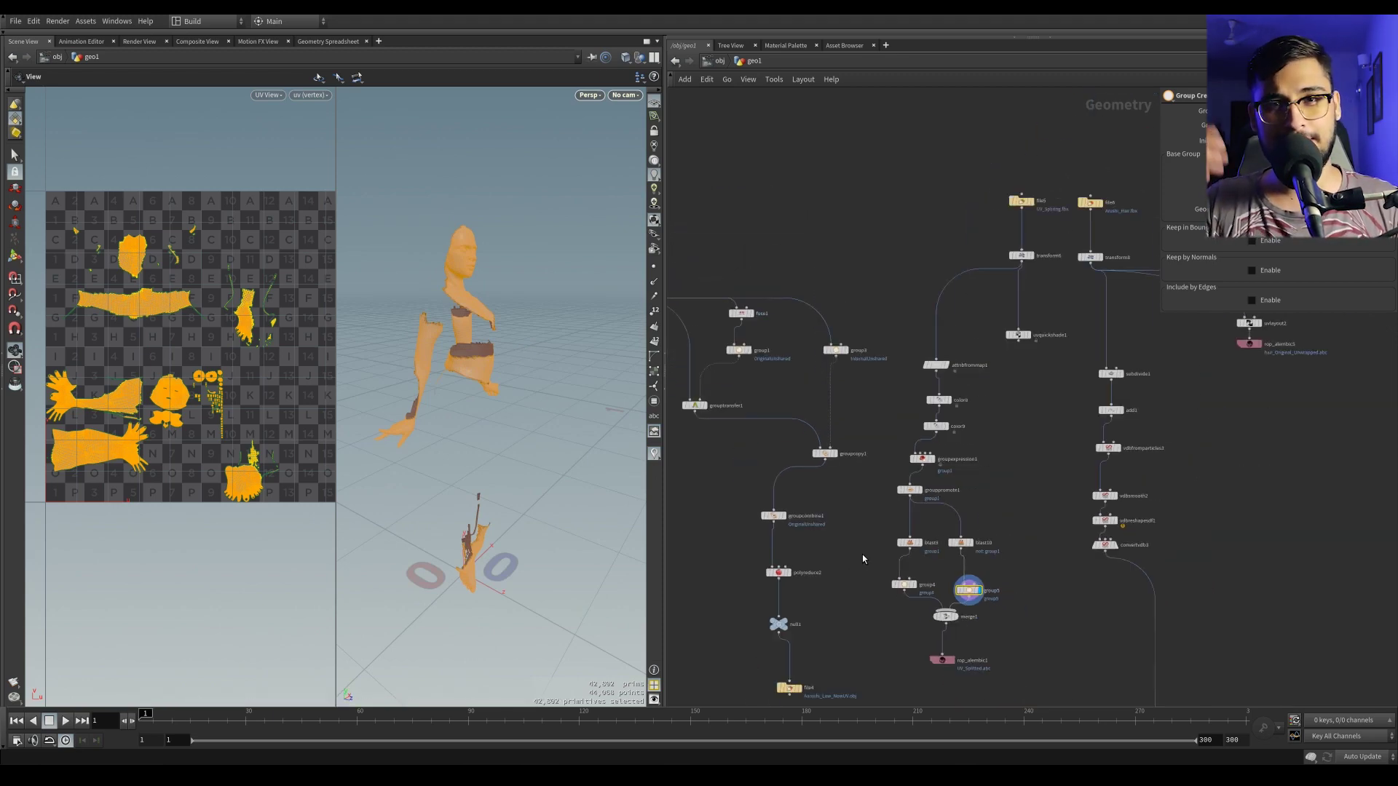
click(957, 619)
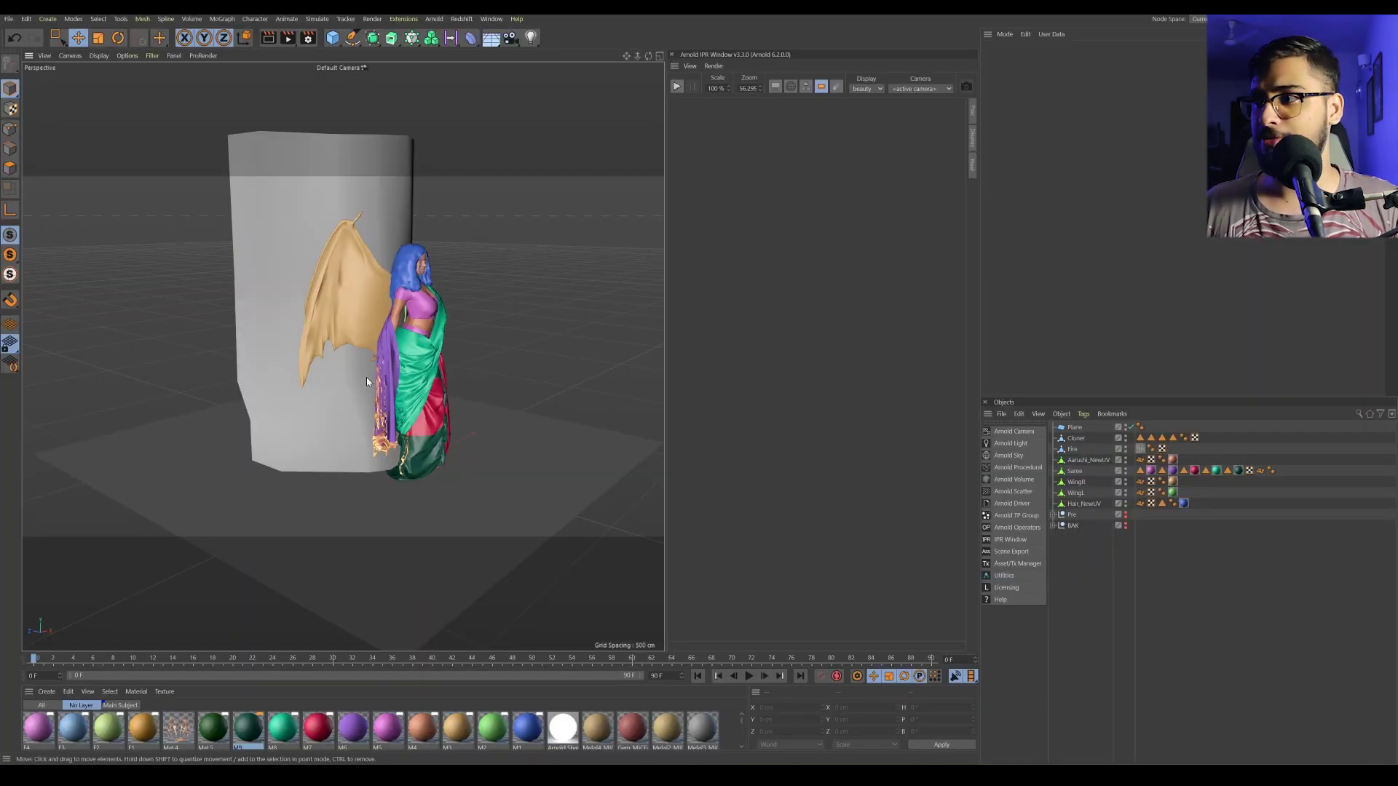
Step: Switch to Cinema 4D and hide the saree, wings, hair and fire objects around the body
click(1074, 471)
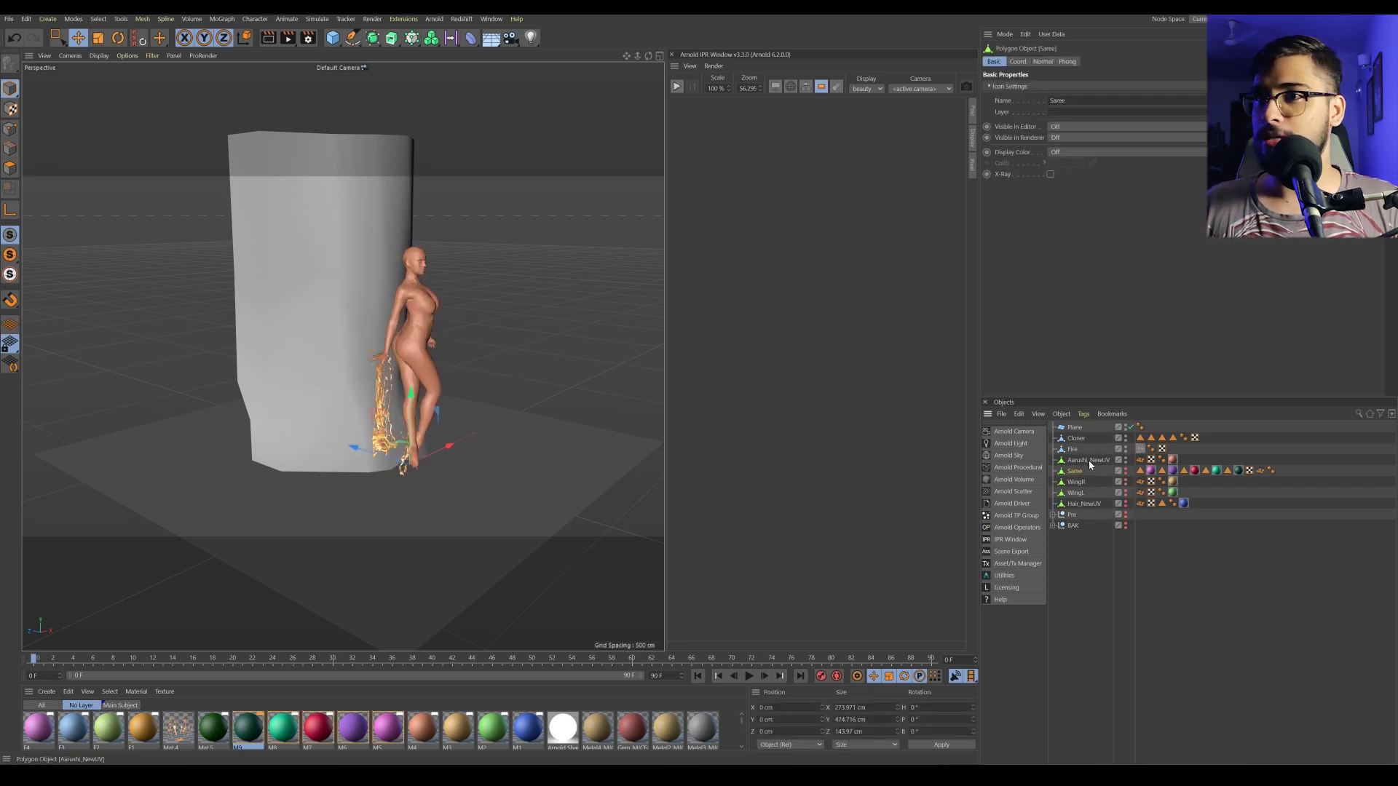
click(1089, 460)
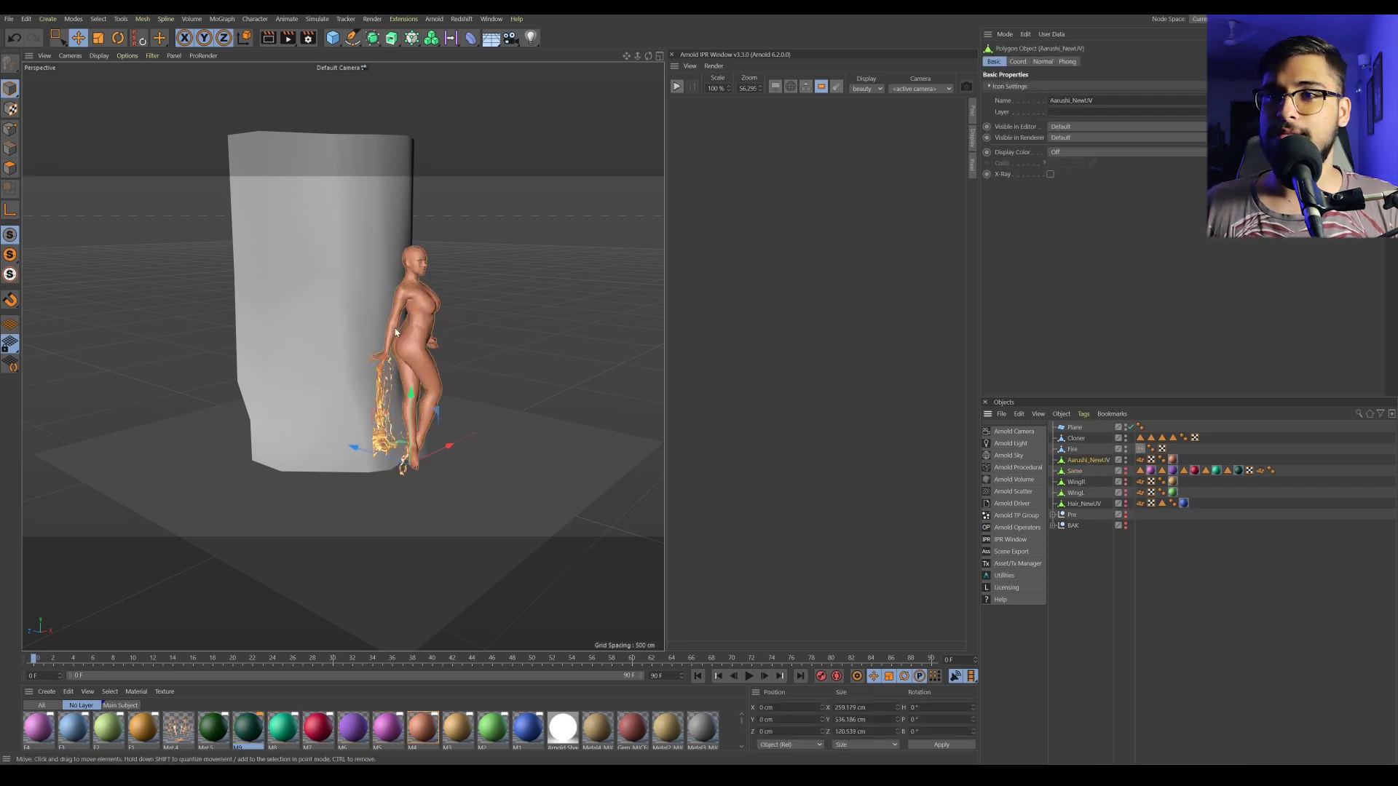
scroll(441, 383, down, 3)
scroll(441, 388, down, 2)
click(317, 504)
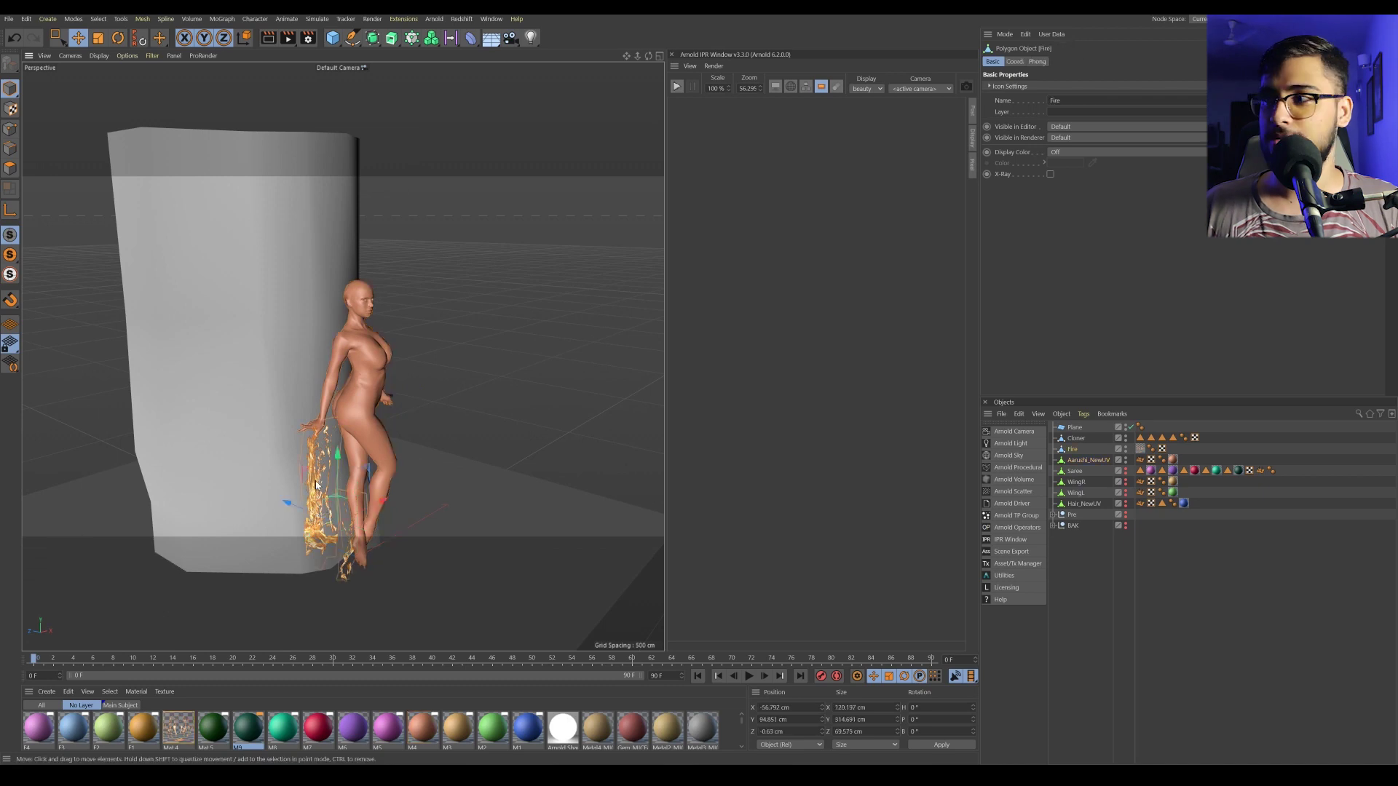
ctrl+click(1126, 447)
Step: Select the reduced body, open its UVs in the UV editing layout and examine its islands and seams in polygon mode
click(352, 408)
scroll(437, 409, down, 3)
alt+drag(457, 411, 365, 410)
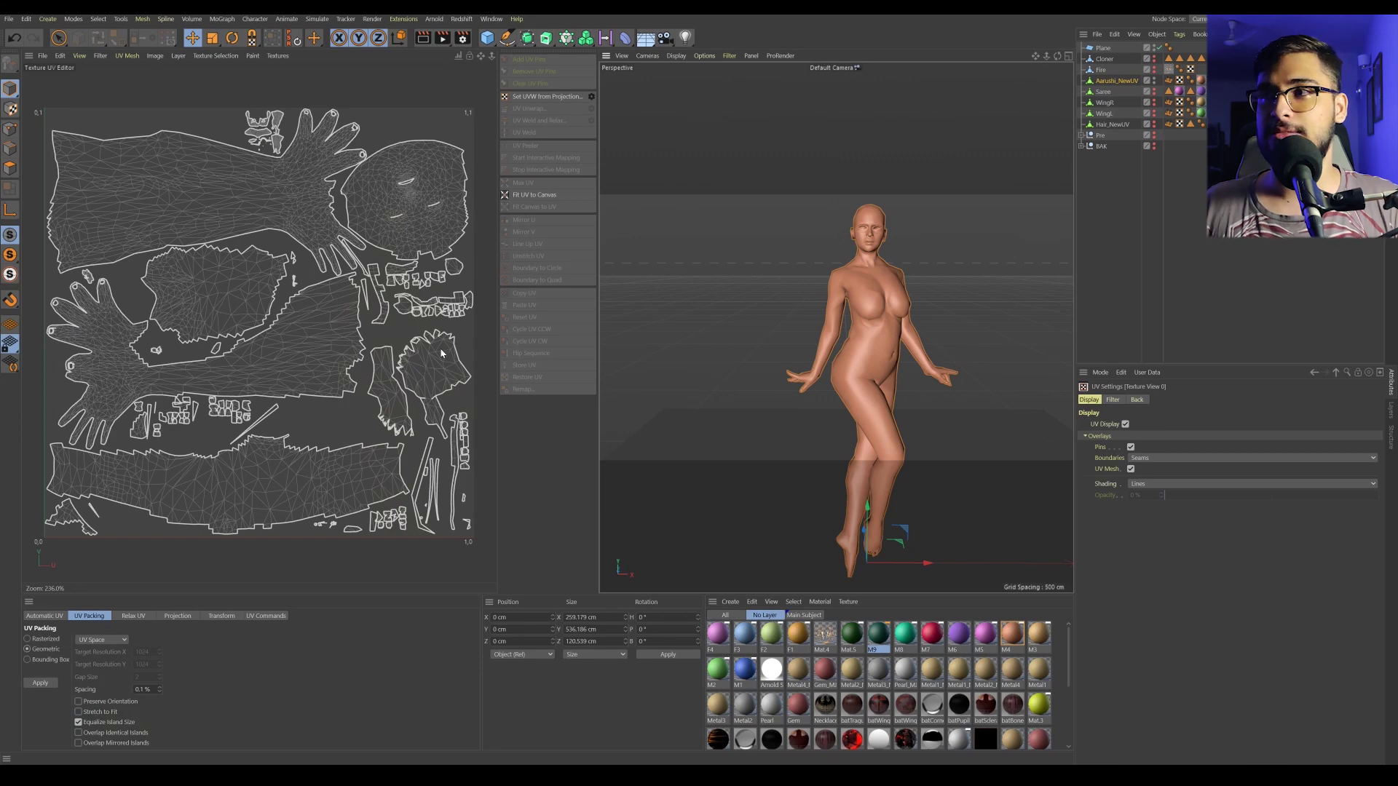
scroll(823, 329, down, 3)
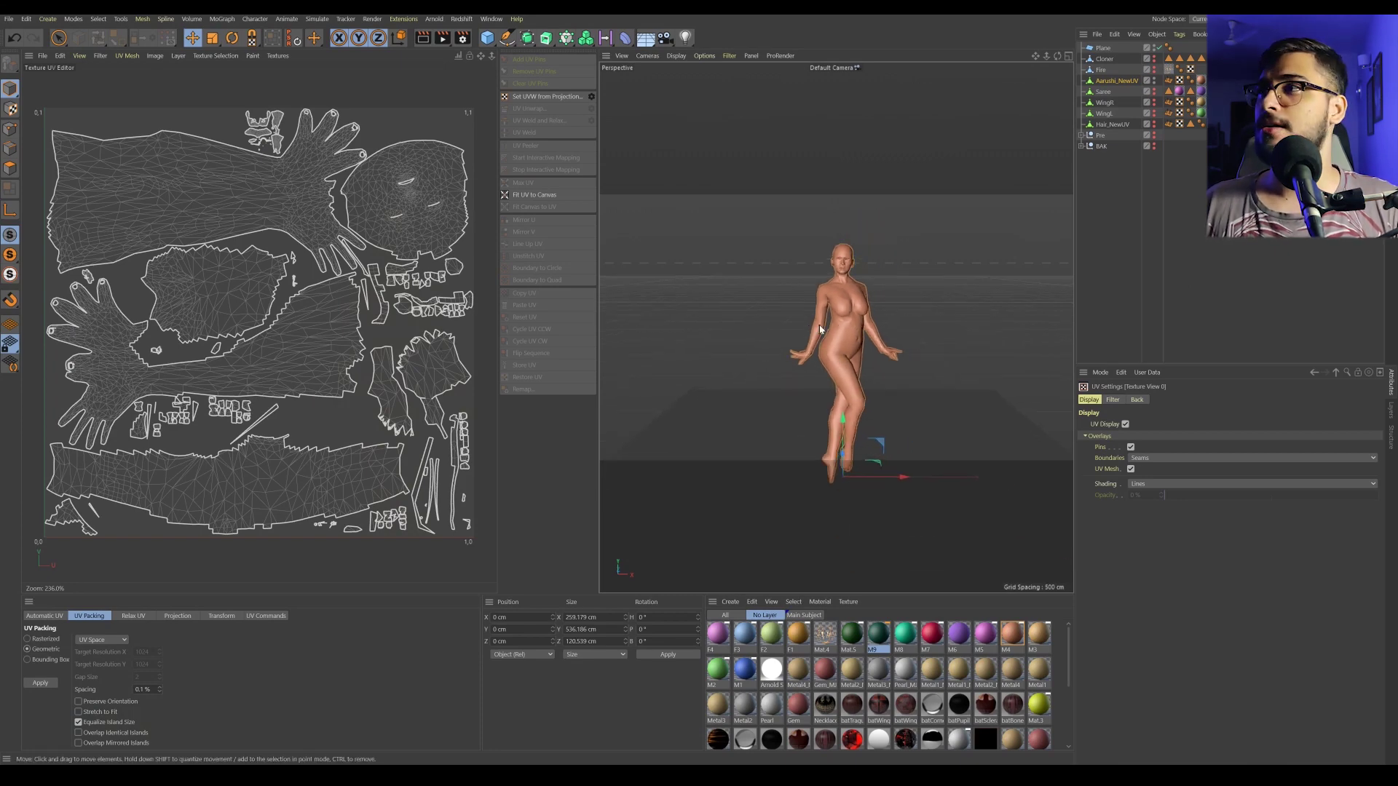
click(10, 169)
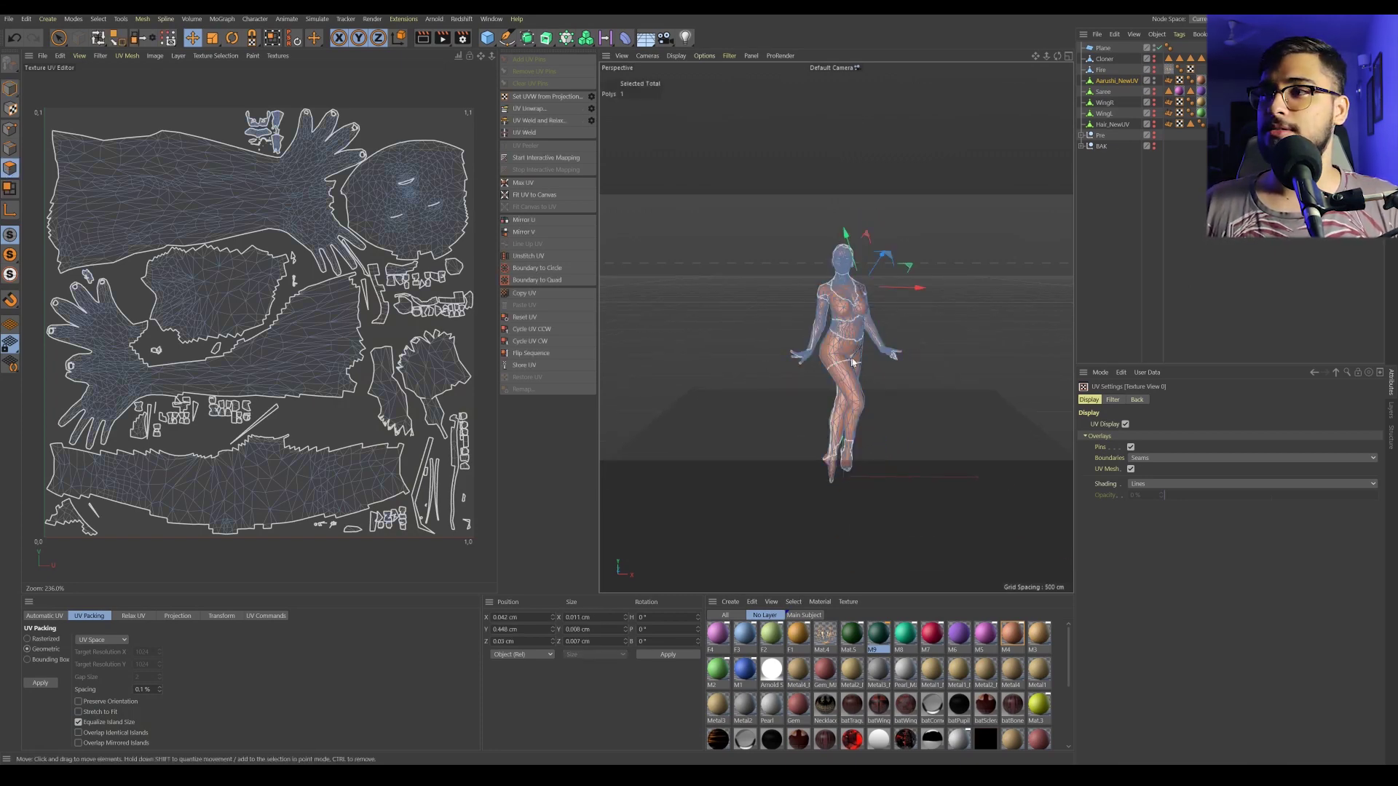
scroll(855, 381, up, 5)
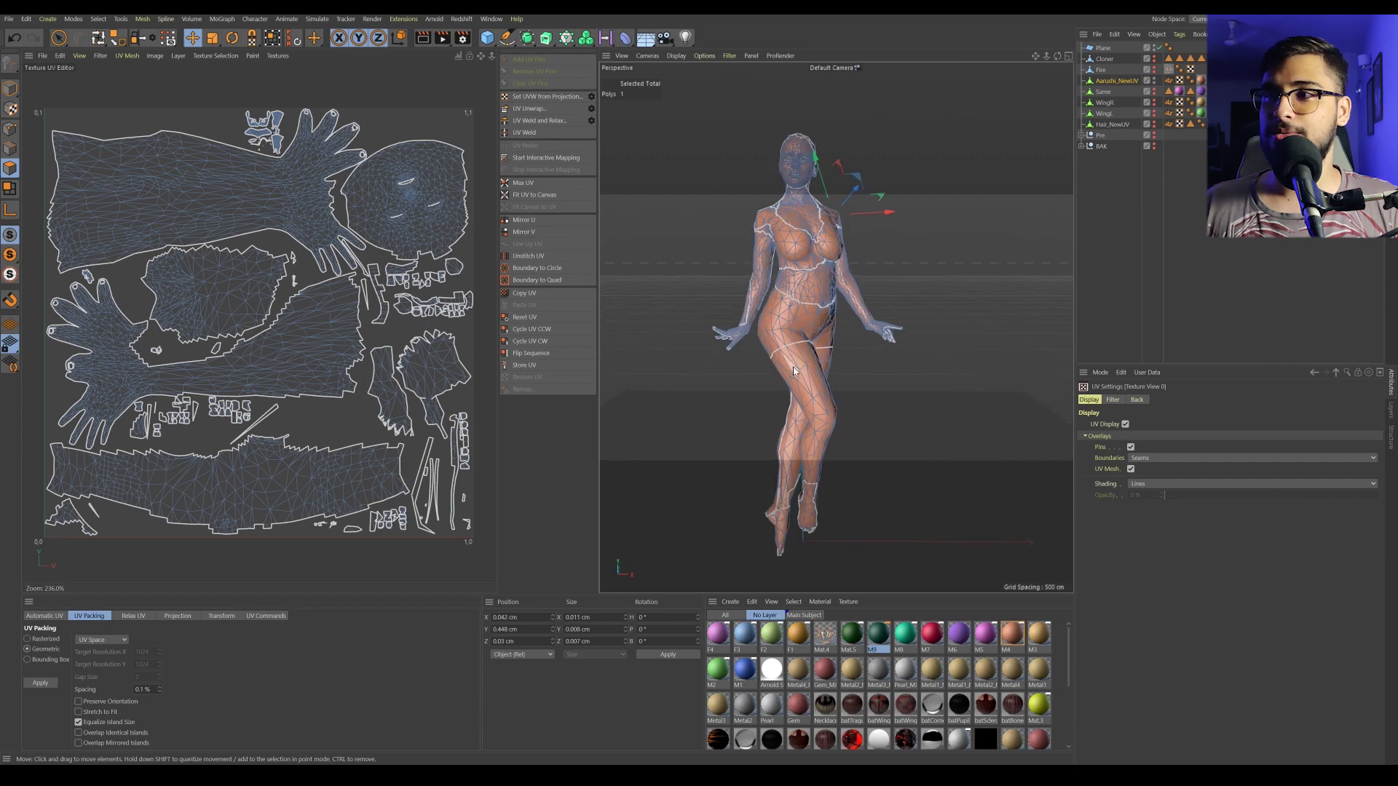
key(ctrl+a)
click(1188, 296)
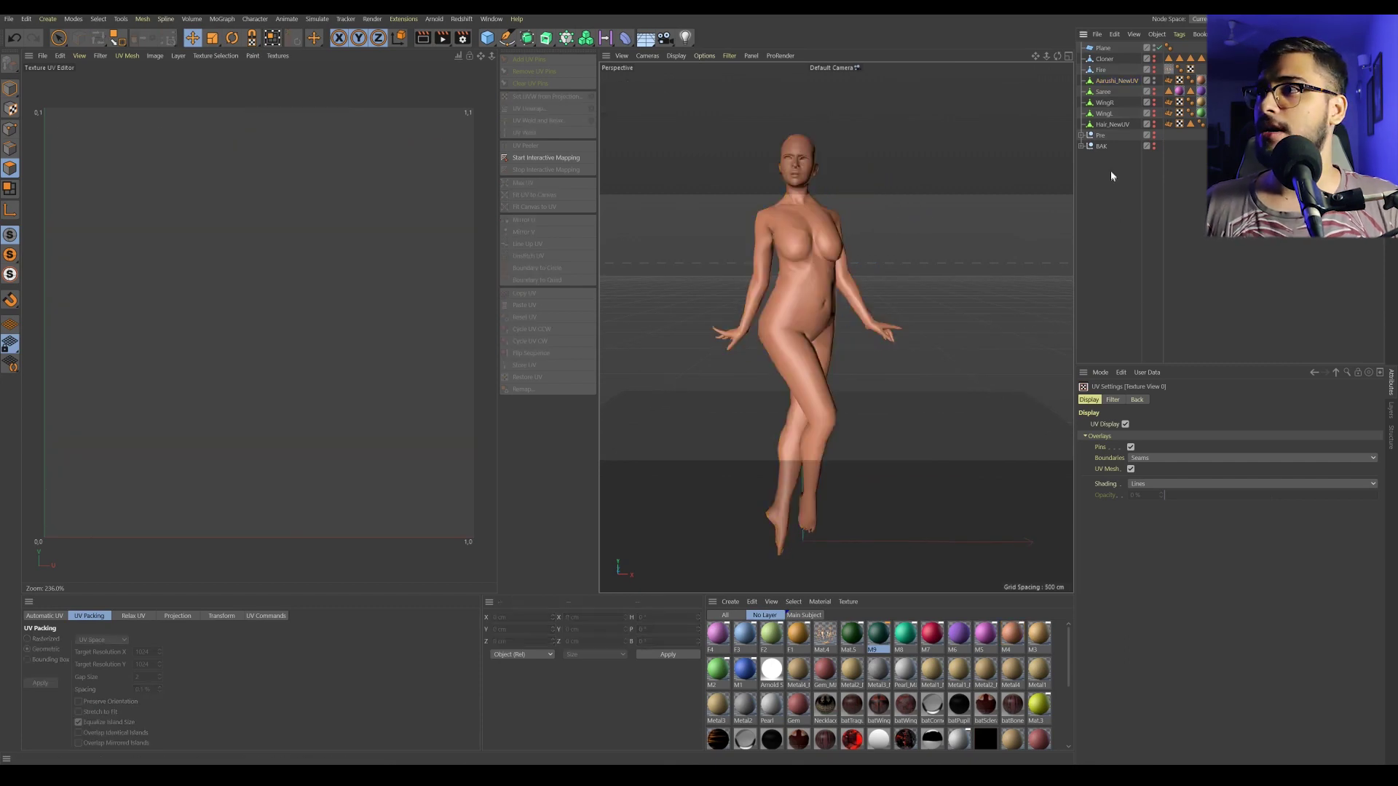
Step: Hide the reduced body and expand the Pre group down to the subgroup holding the older body meshes
click(1155, 81)
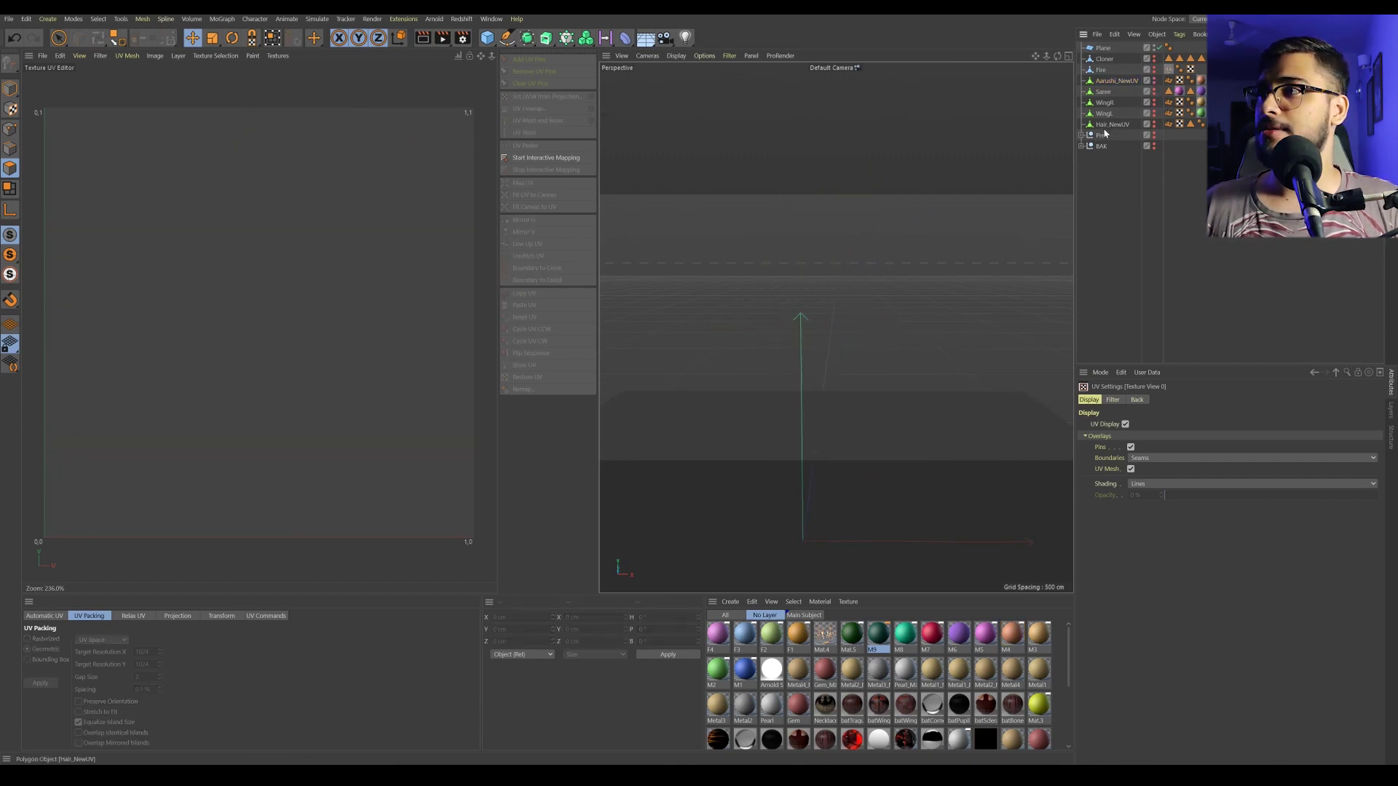
click(1081, 136)
click(1087, 201)
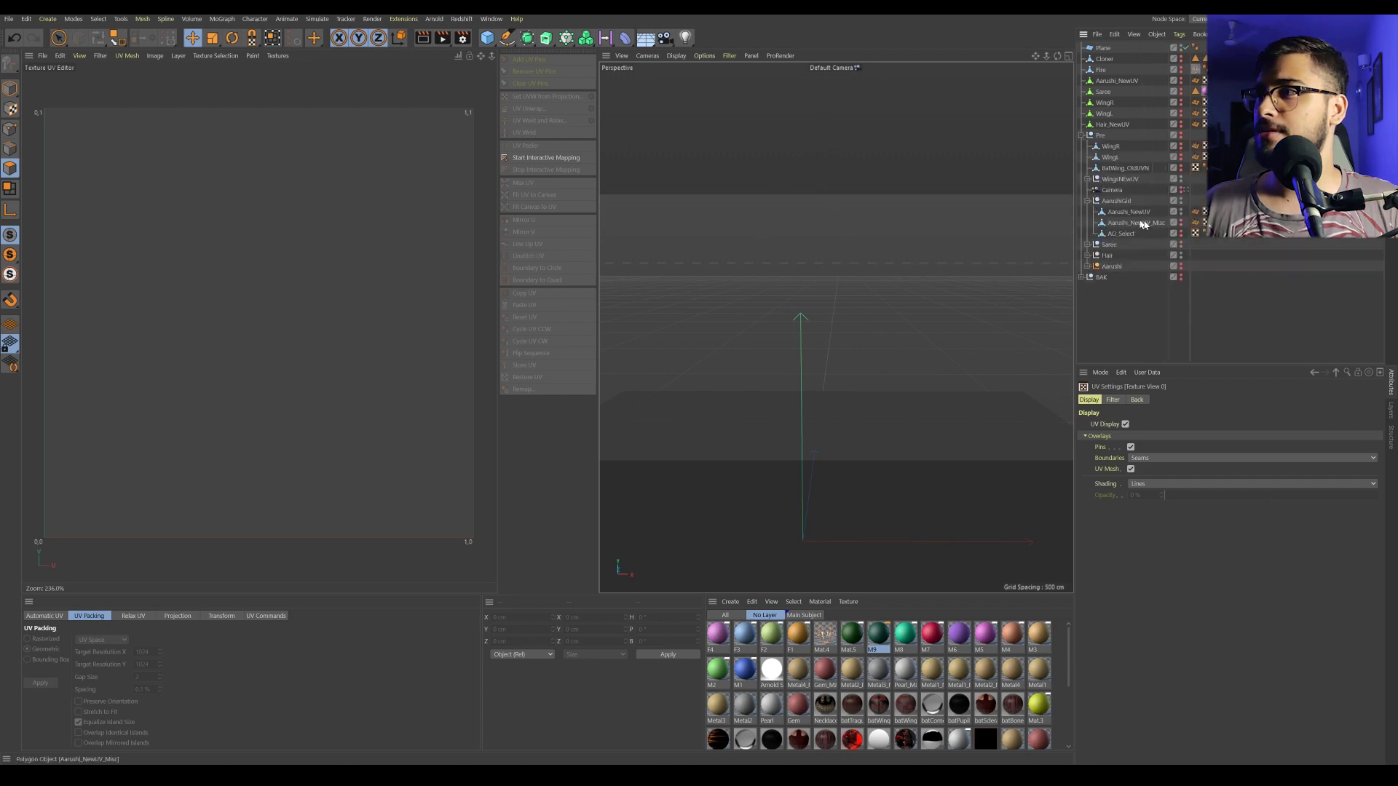
Step: Make the older body subgroup visible and compare the UV layouts of its NewUV_Misc and AO_Select meshes
click(1149, 224)
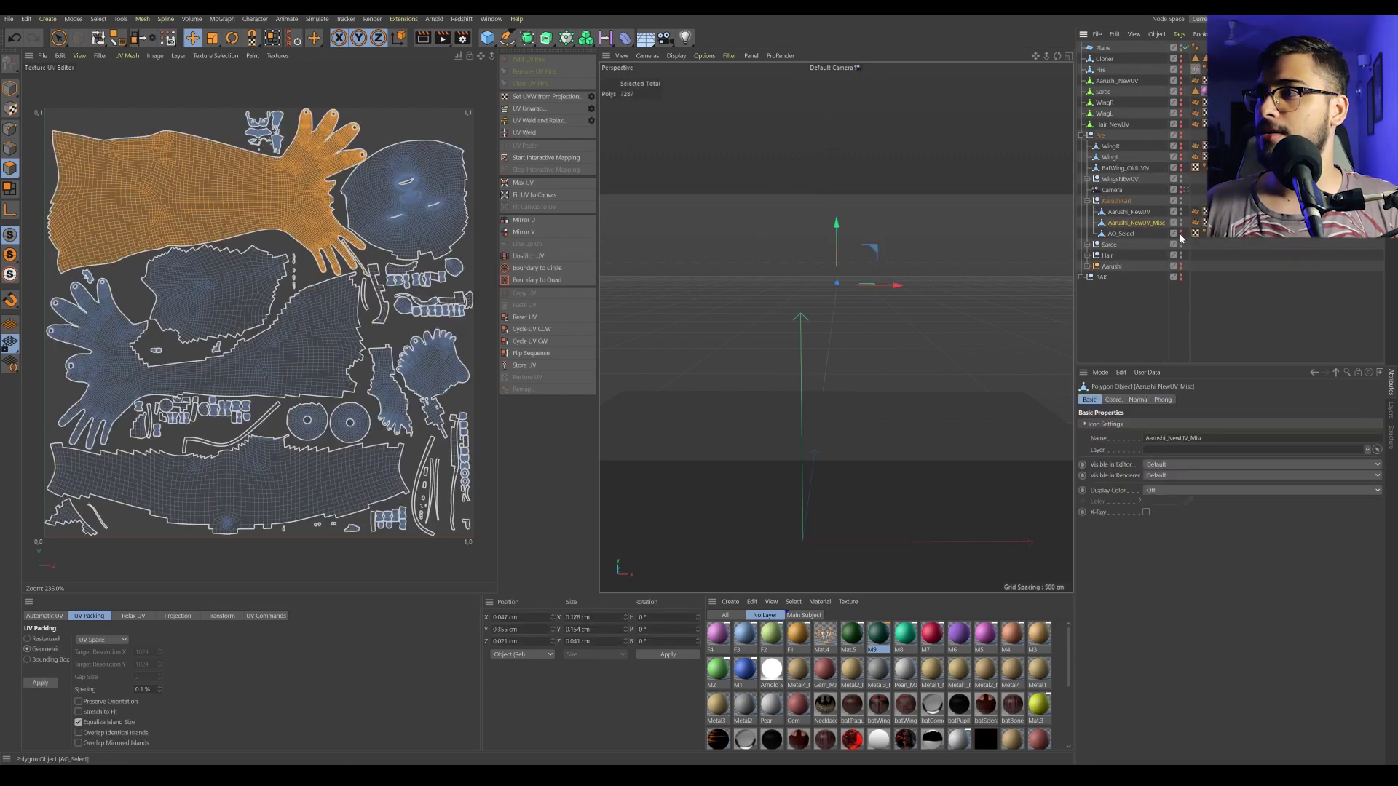
click(1132, 233)
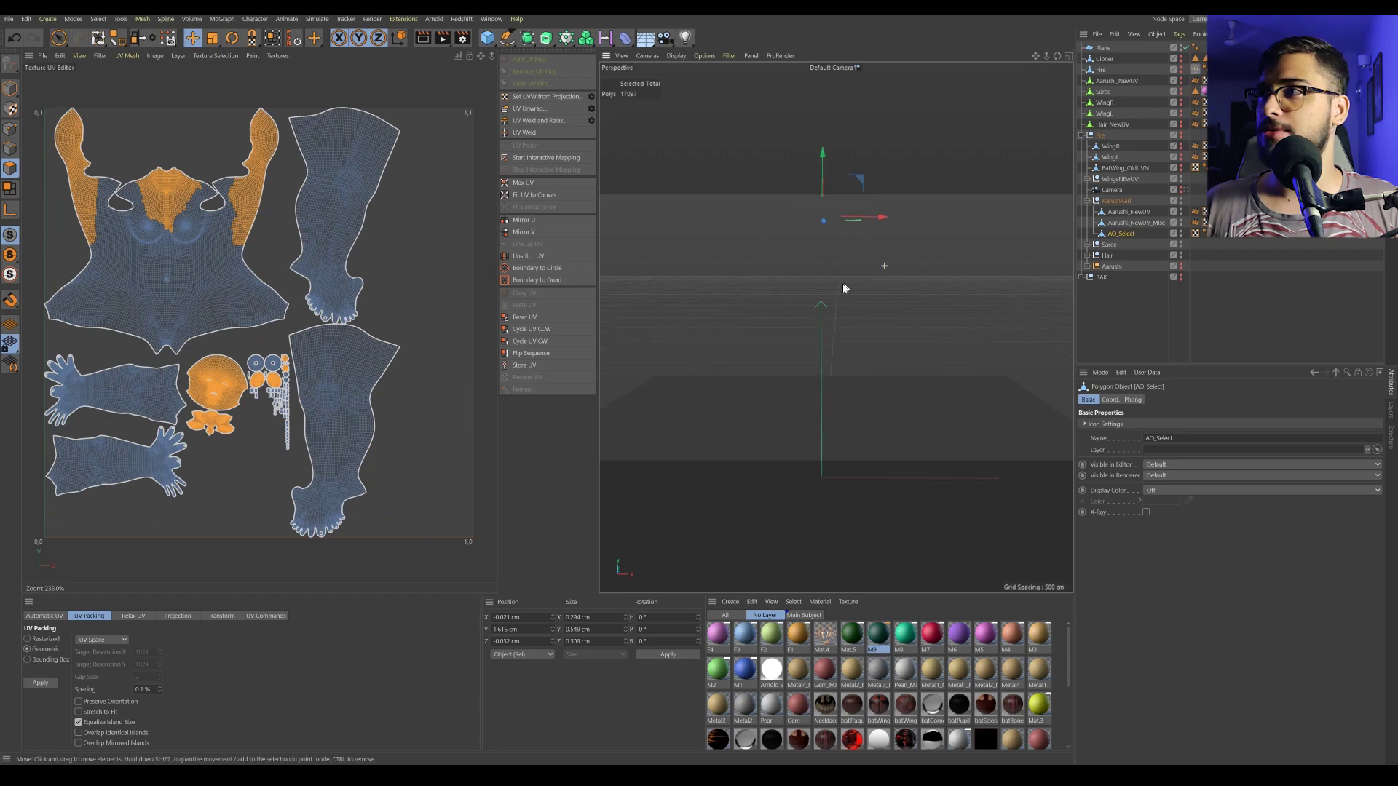
click(1181, 202)
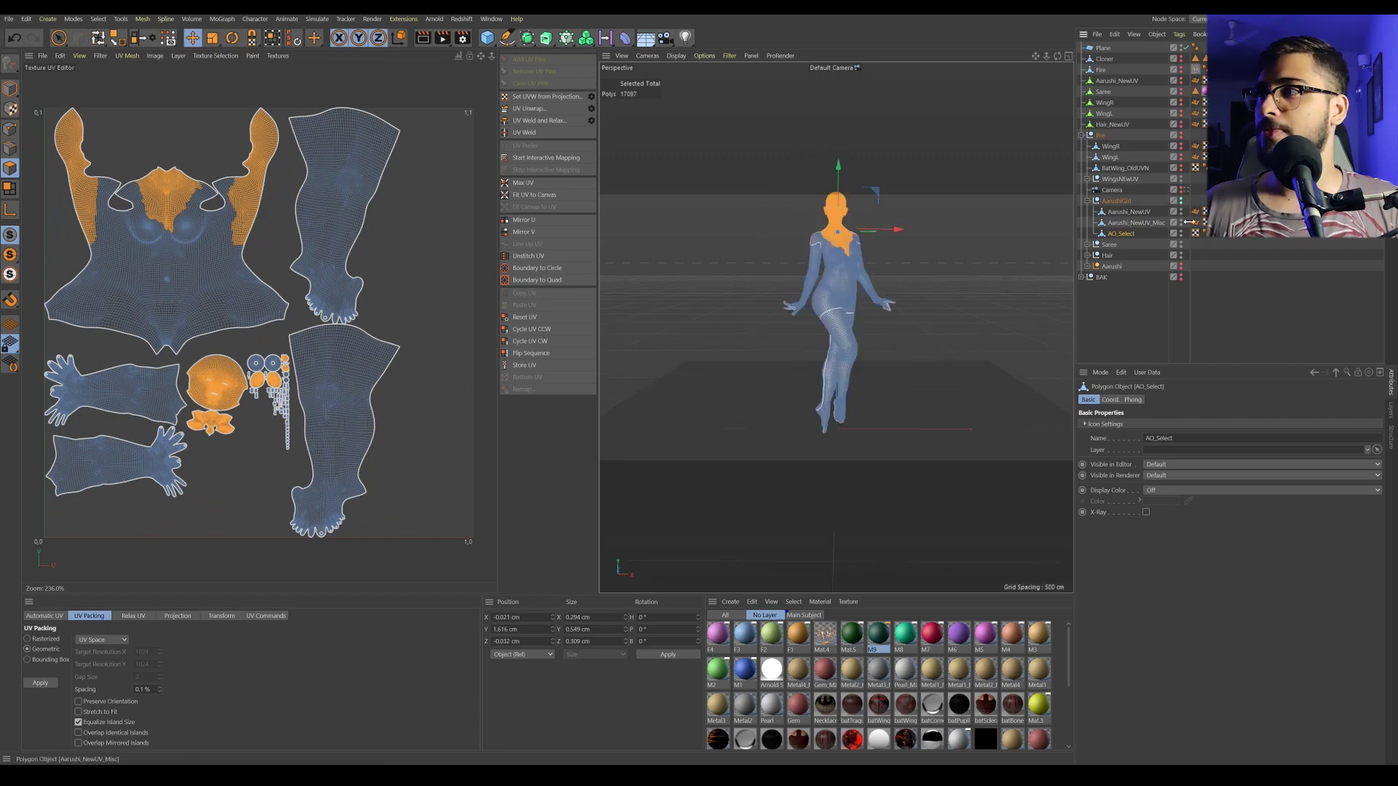
click(1121, 222)
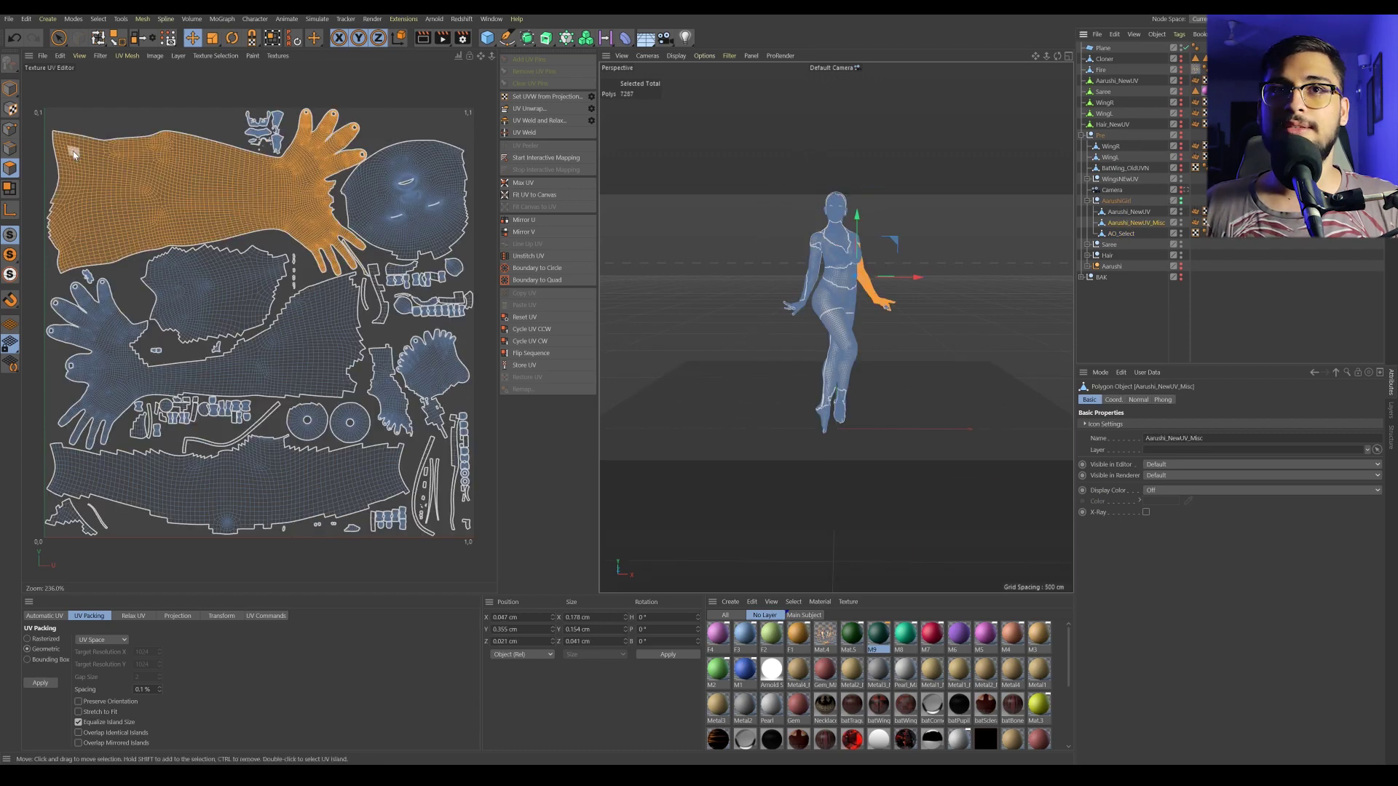
Step: Move the NewUV_Misc body in model mode about 268 cm along X so it stands beside the other body
click(11, 88)
drag(886, 428, 1002, 427)
alt+middle_drag(886, 343, 770, 393)
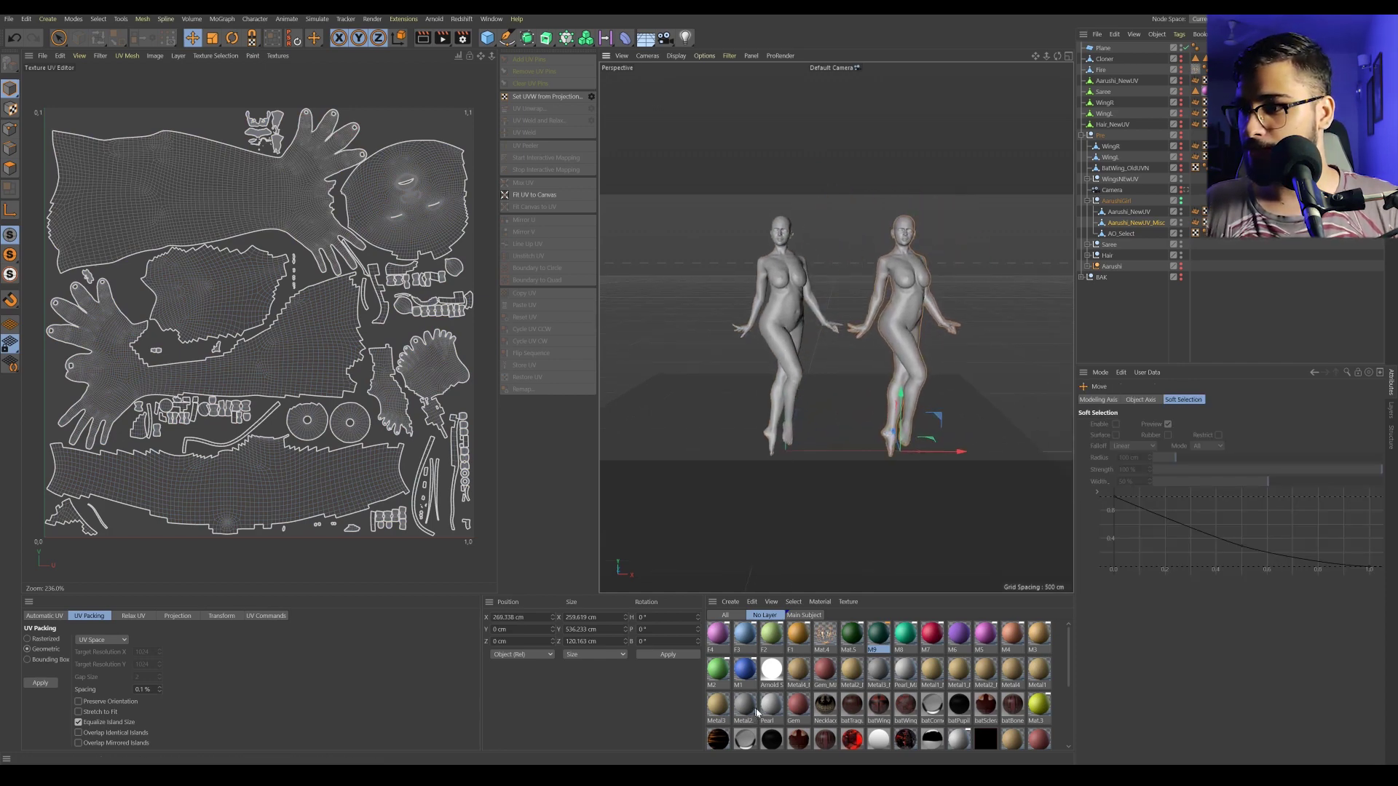
Step: Apply the checker material Mat to the NewUV_Misc and AO_Select bodies and hide the NewUV mesh overlapping AO_Select
scroll(841, 728, down, 2)
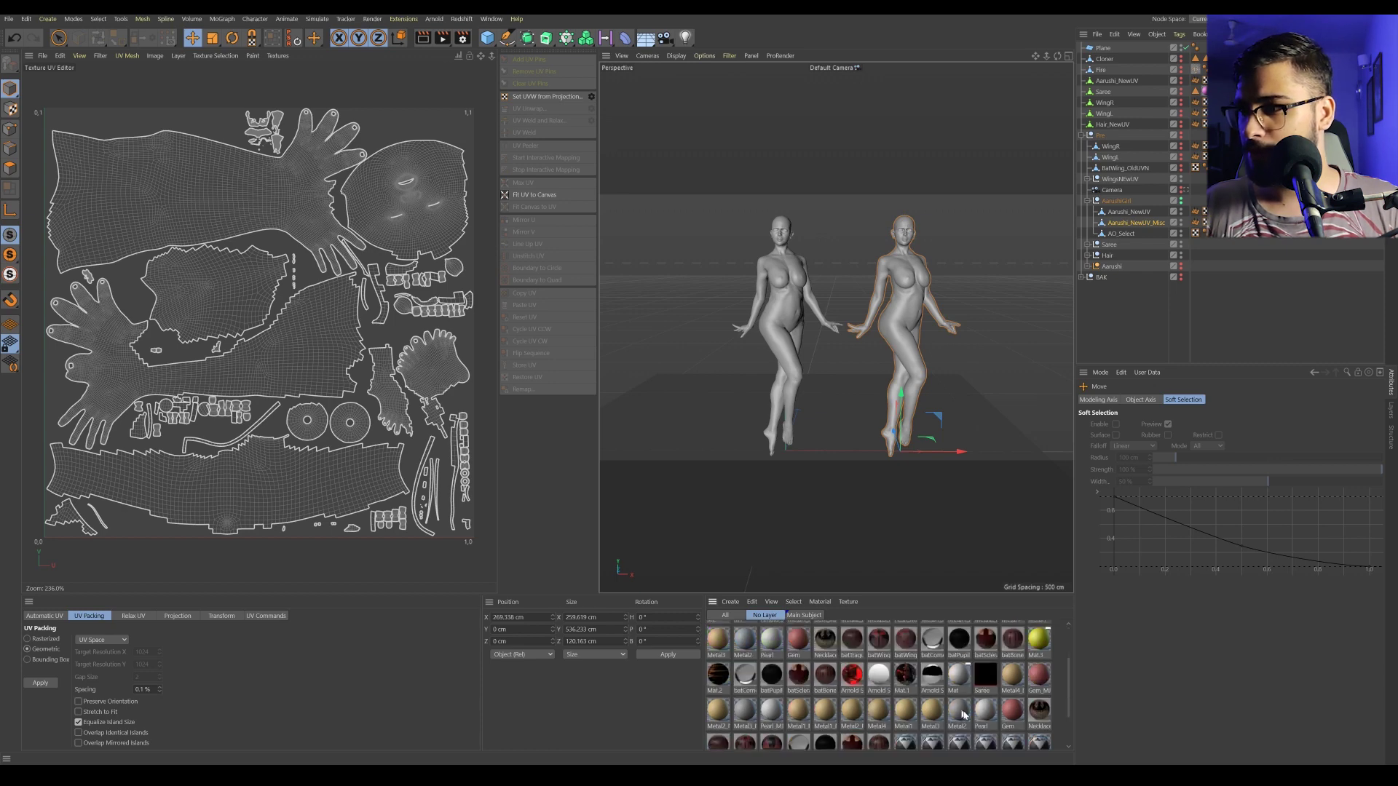
drag(953, 694, 897, 338)
drag(960, 679, 780, 358)
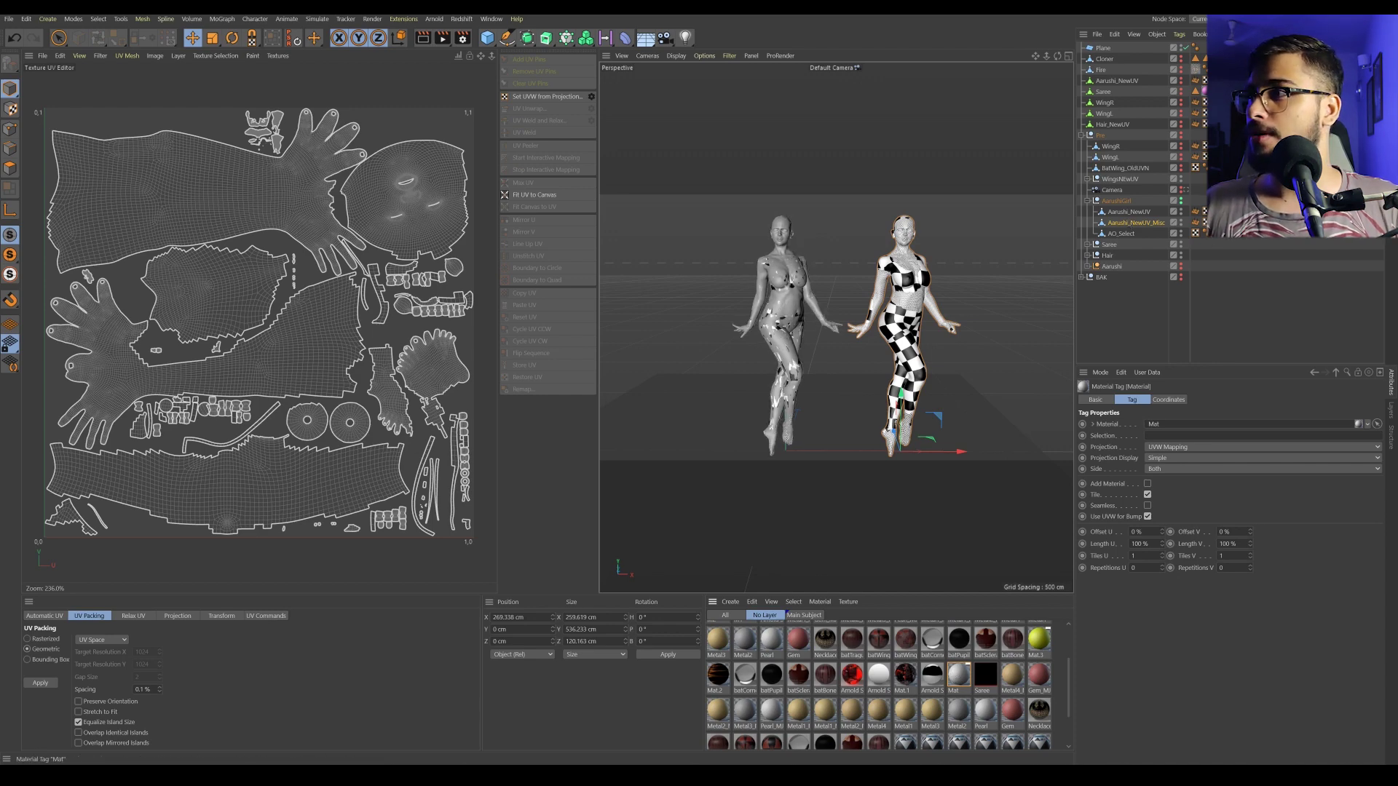
drag(1187, 217, 1181, 211)
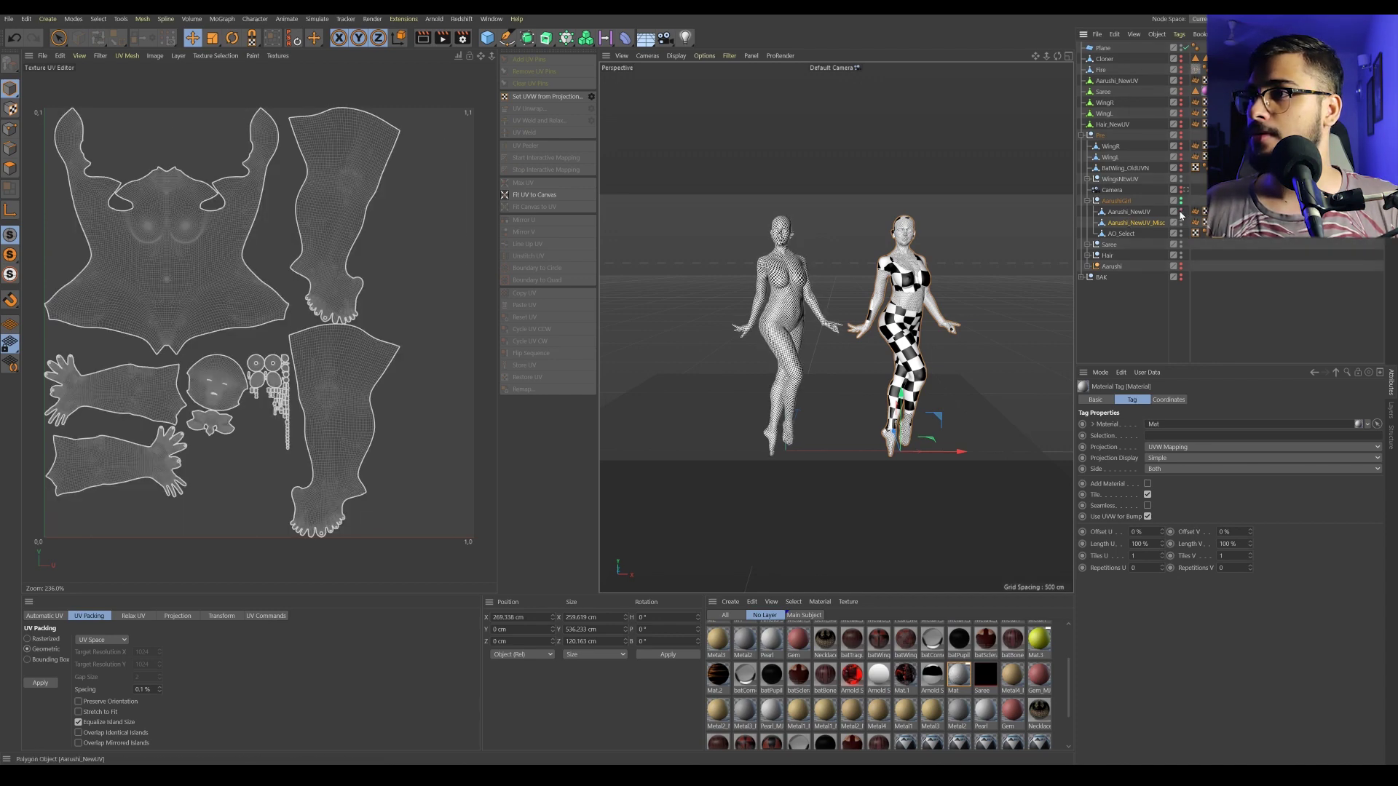
Step: Examine the checker density on both bodies from head to legs, comparing the skin areas with the clothed areas
scroll(711, 333, up, 3)
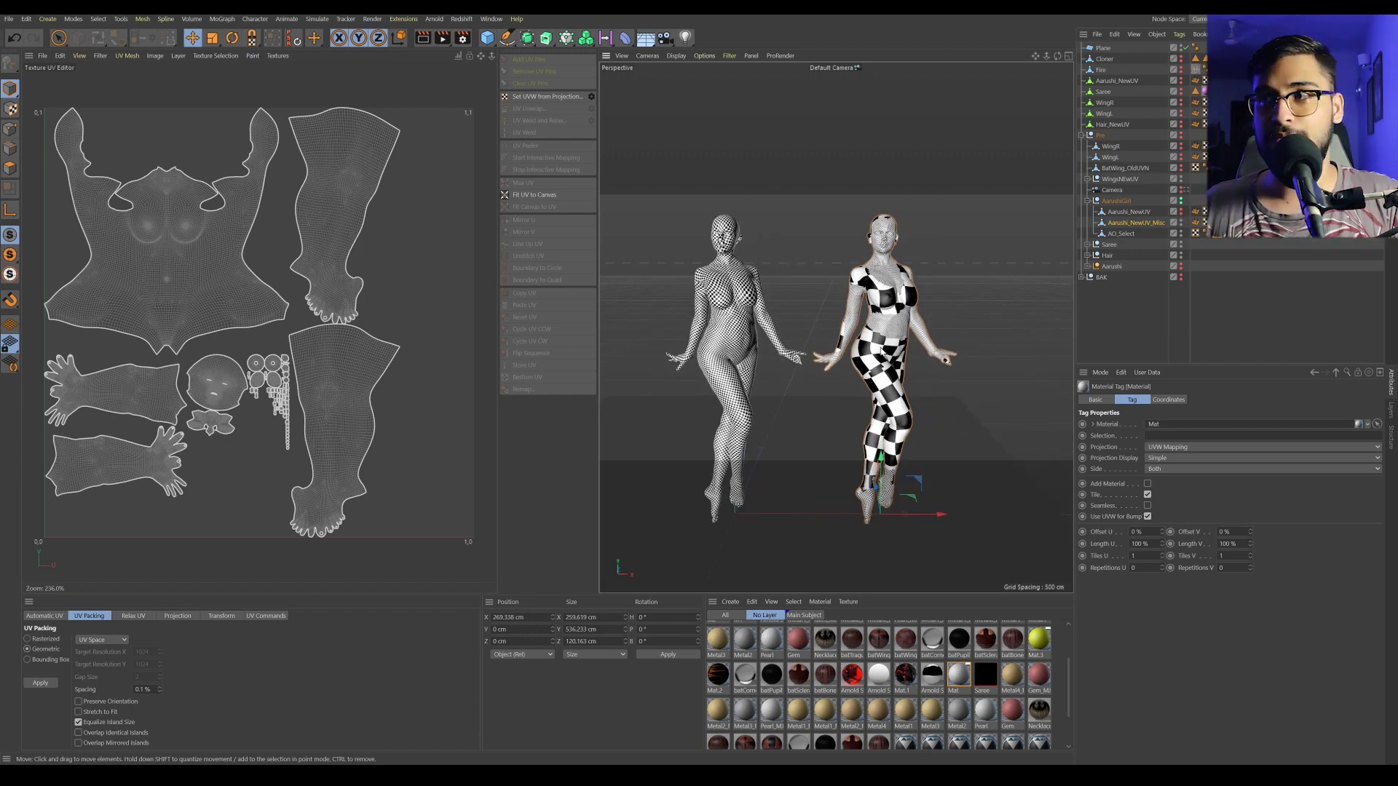
click(1120, 235)
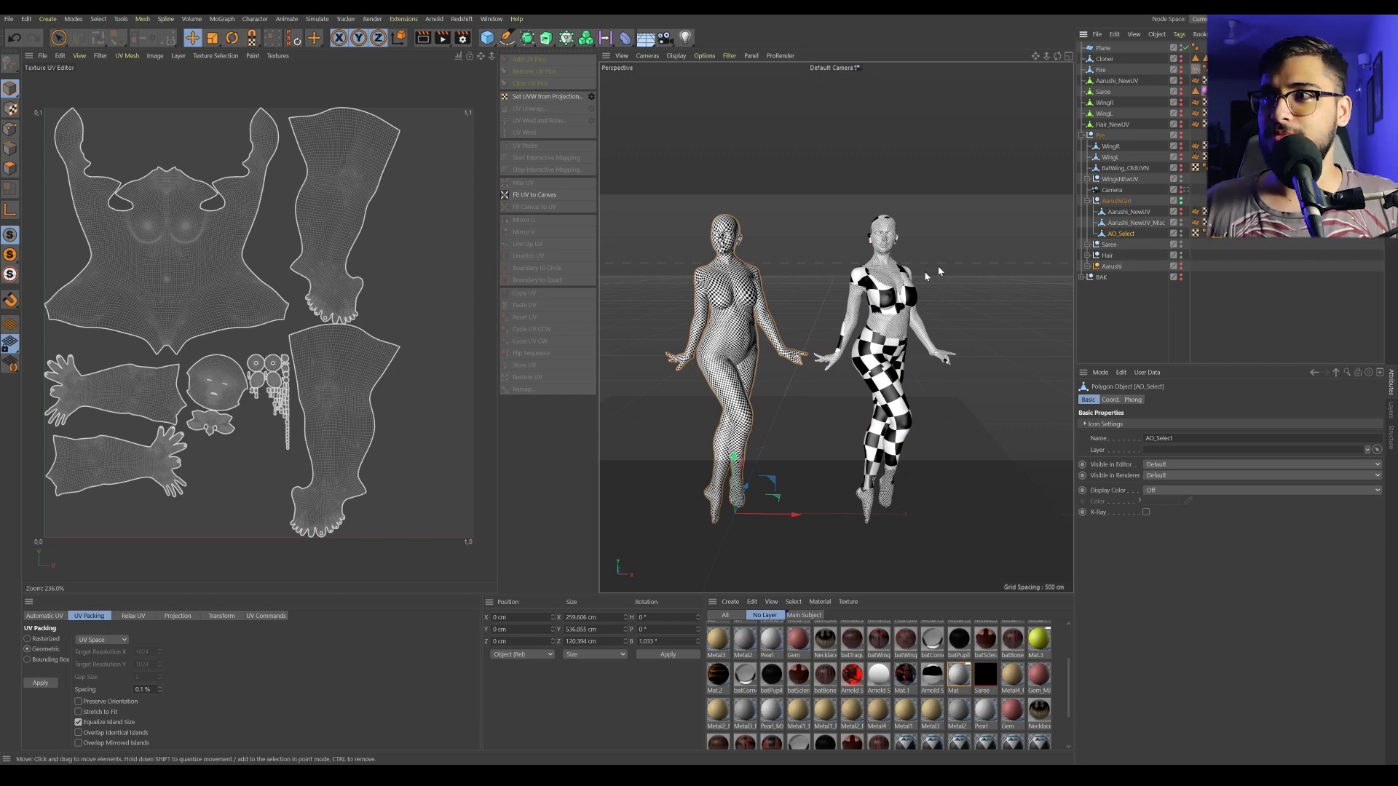
alt+right_drag(871, 240, 974, 235)
alt+middle_drag(871, 240, 869, 297)
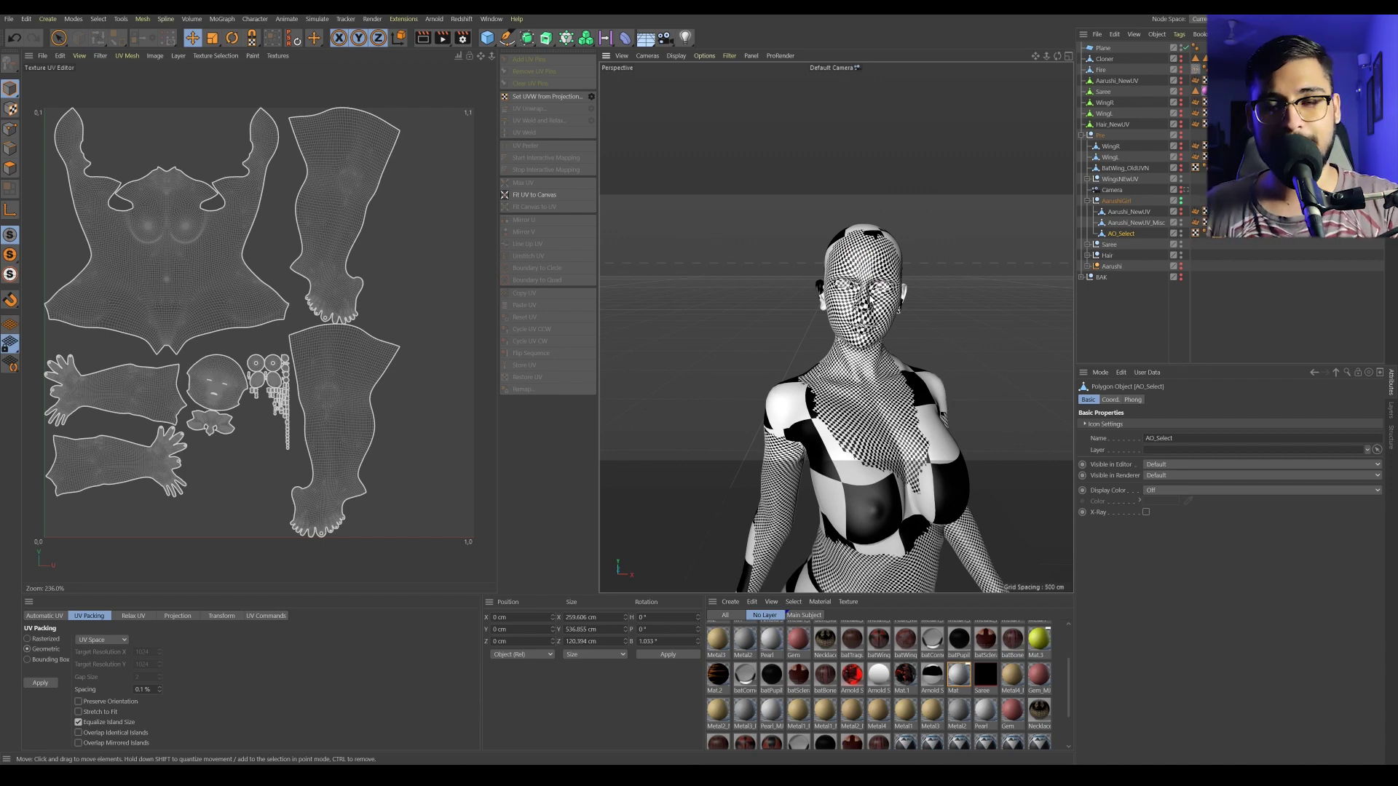
alt+middle_drag(823, 502, 817, 336)
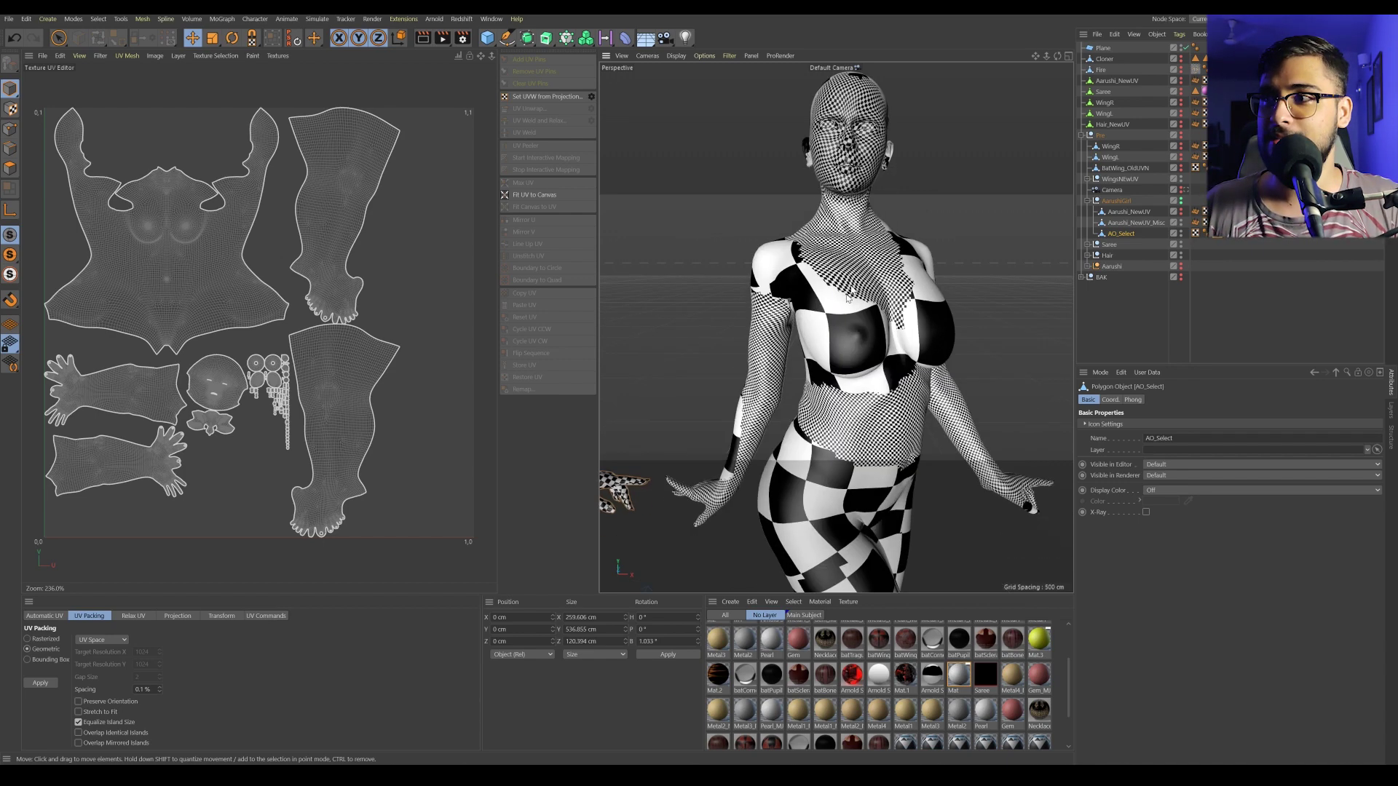
alt+drag(773, 466, 816, 441)
alt+middle_drag(919, 442, 797, 378)
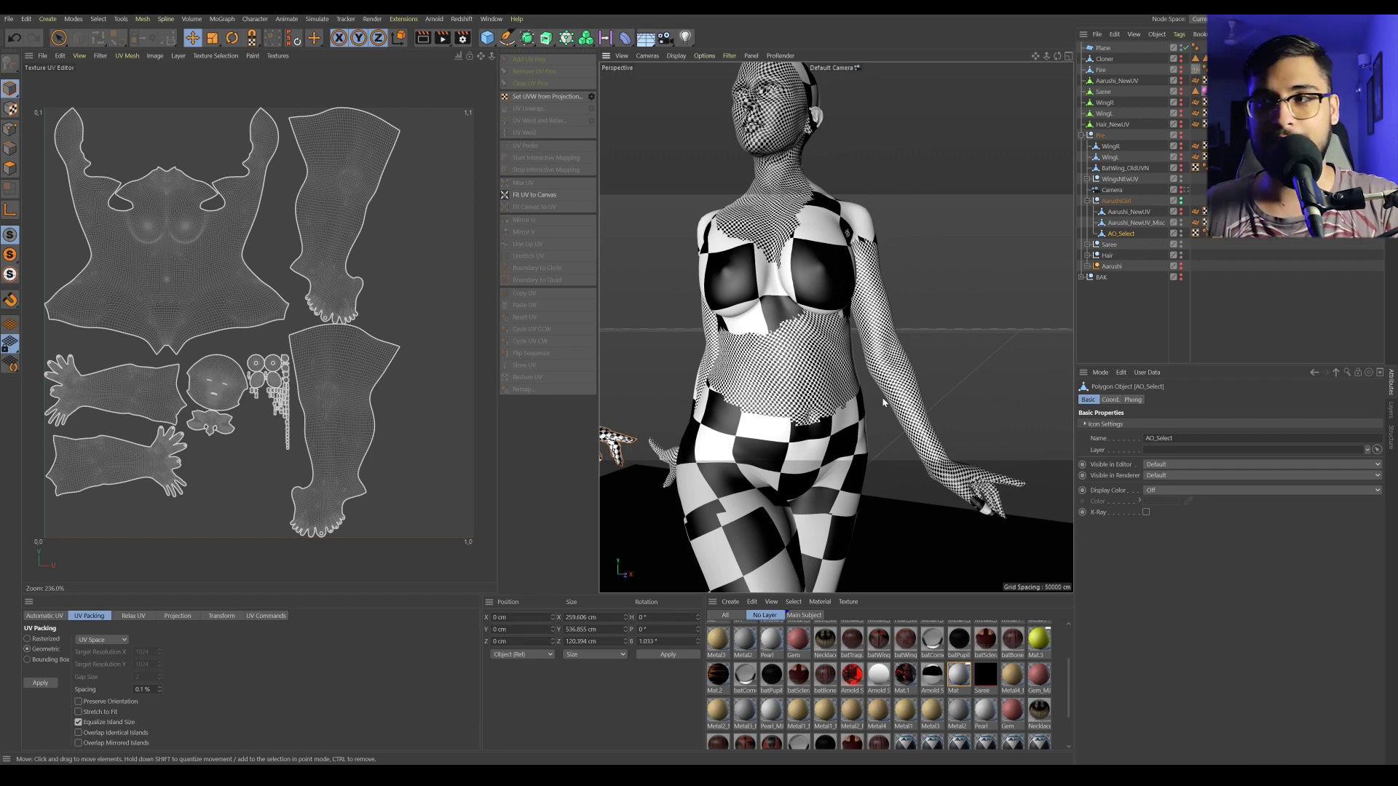
alt+middle_drag(798, 440, 753, 352)
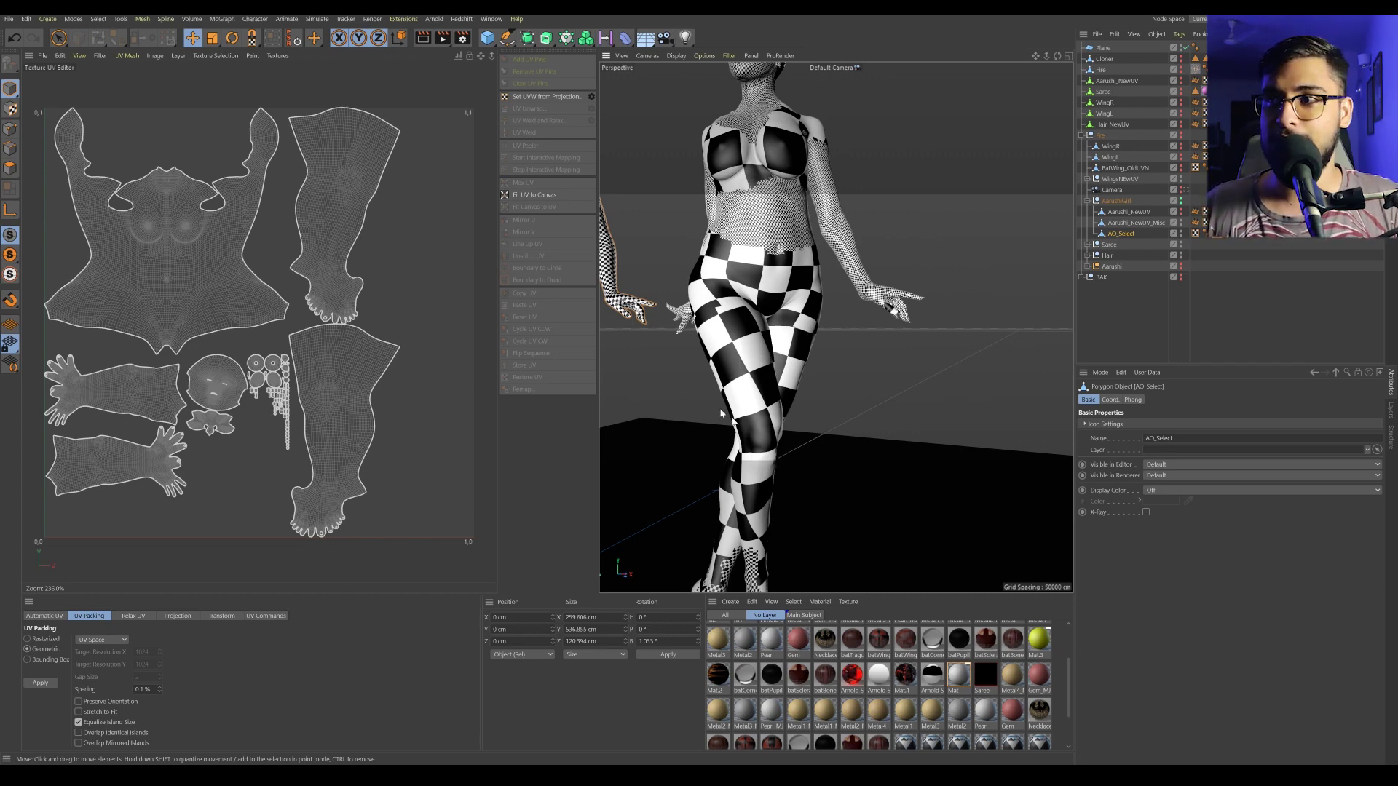
alt+drag(754, 327, 900, 335)
alt+drag(785, 350, 914, 261)
scroll(913, 254, down, 8)
Step: Enter polygon mode and bring up AO_Select's UV islands with the polygon selection cleared
click(1134, 222)
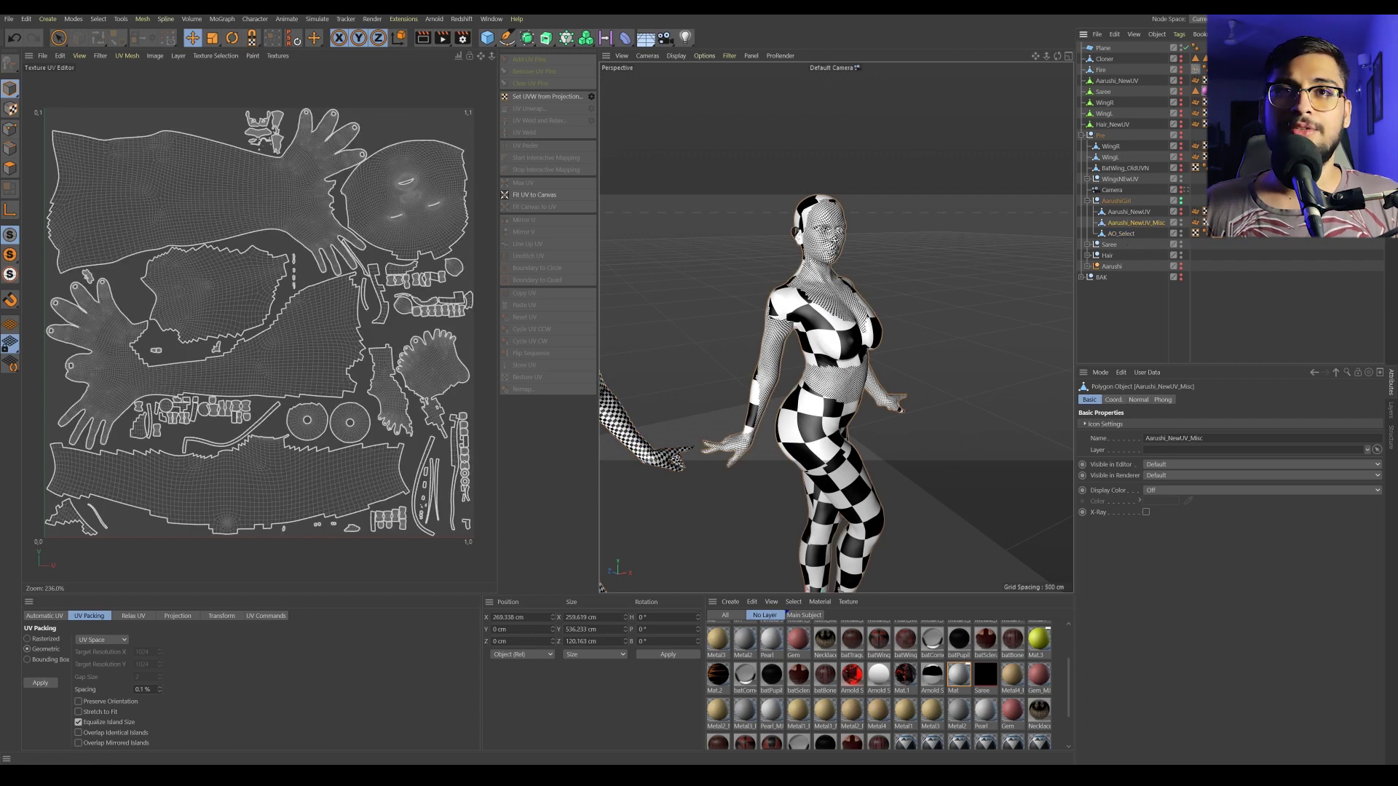
click(10, 169)
click(1113, 234)
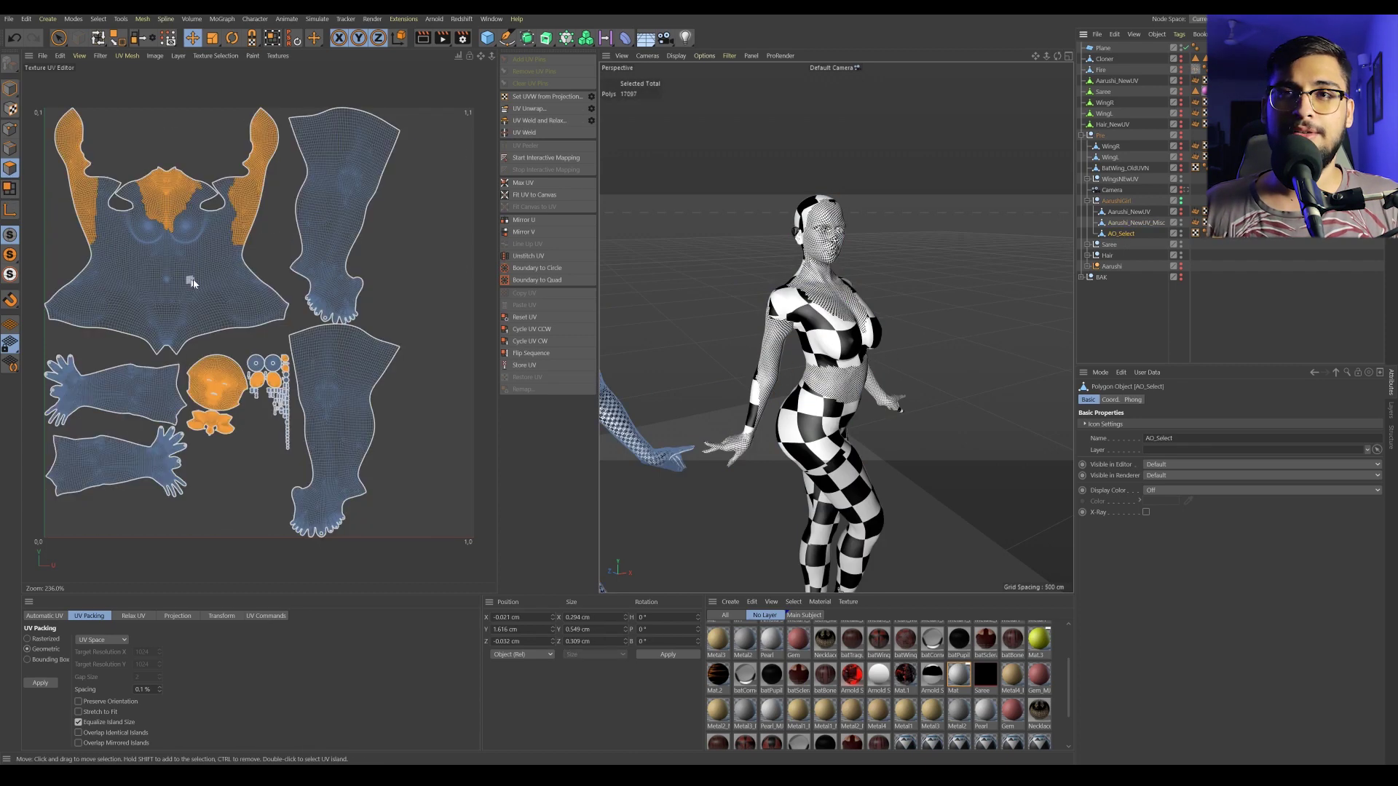
click(149, 124)
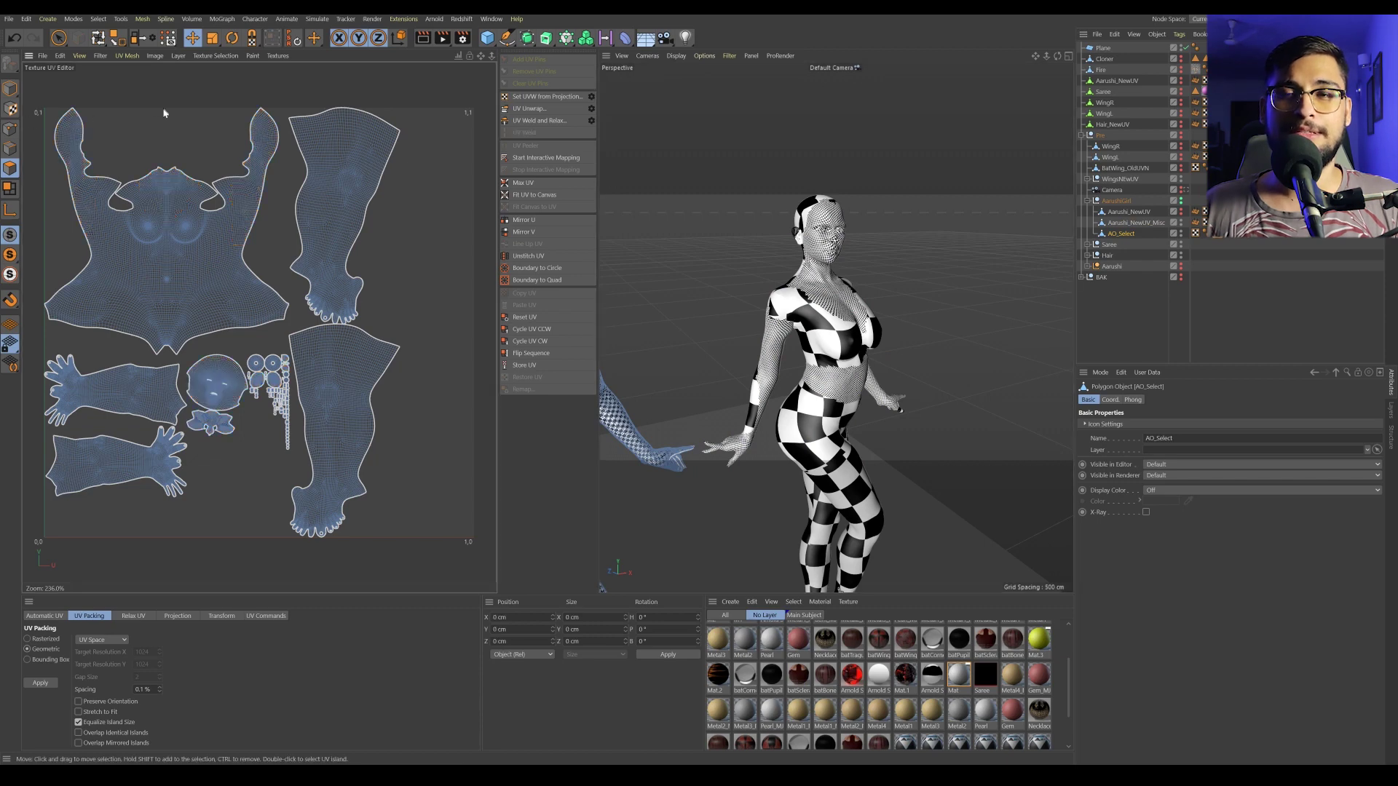
scroll(725, 333, down, 5)
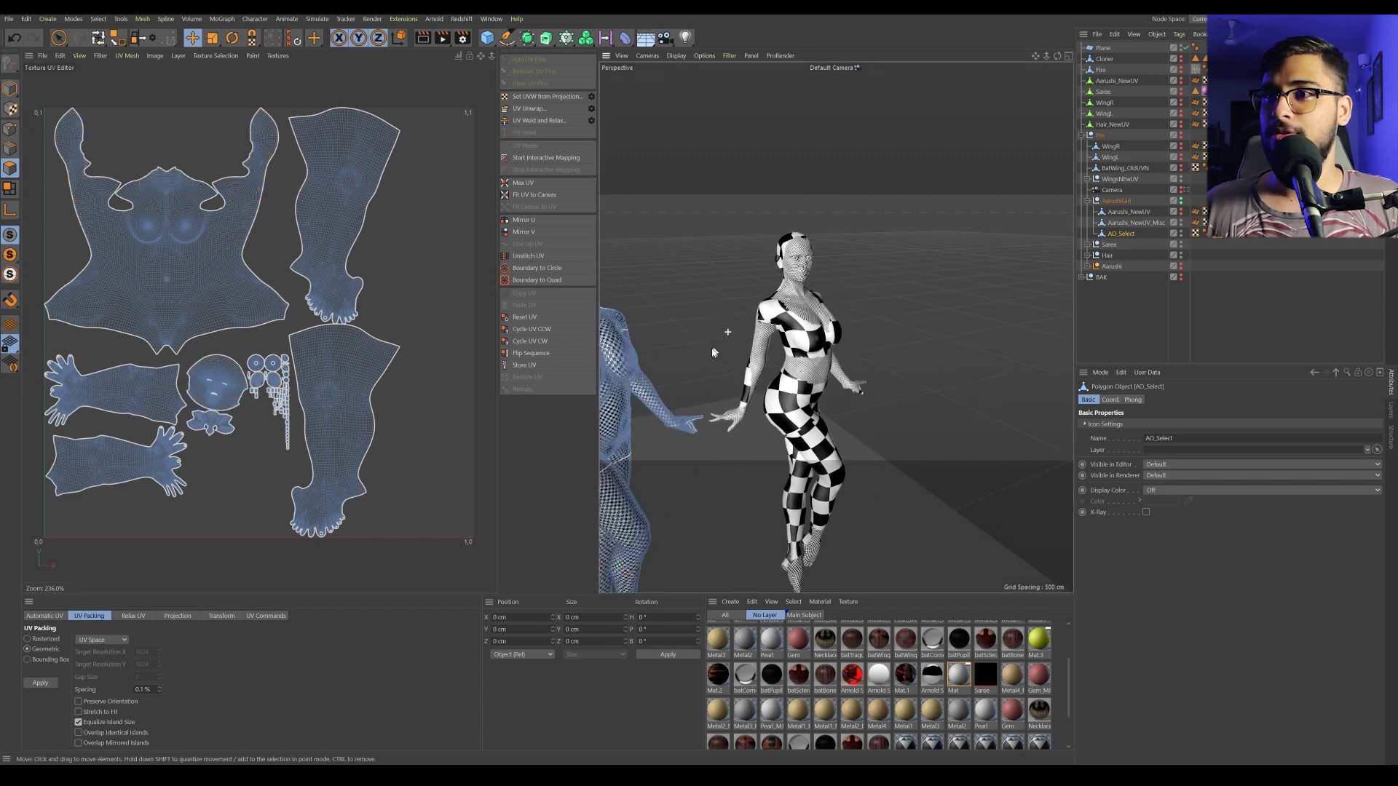
Step: Check the face and the large arm-and-hand island in the NewUV_Misc body's UV layout by selecting them in turn
click(1136, 222)
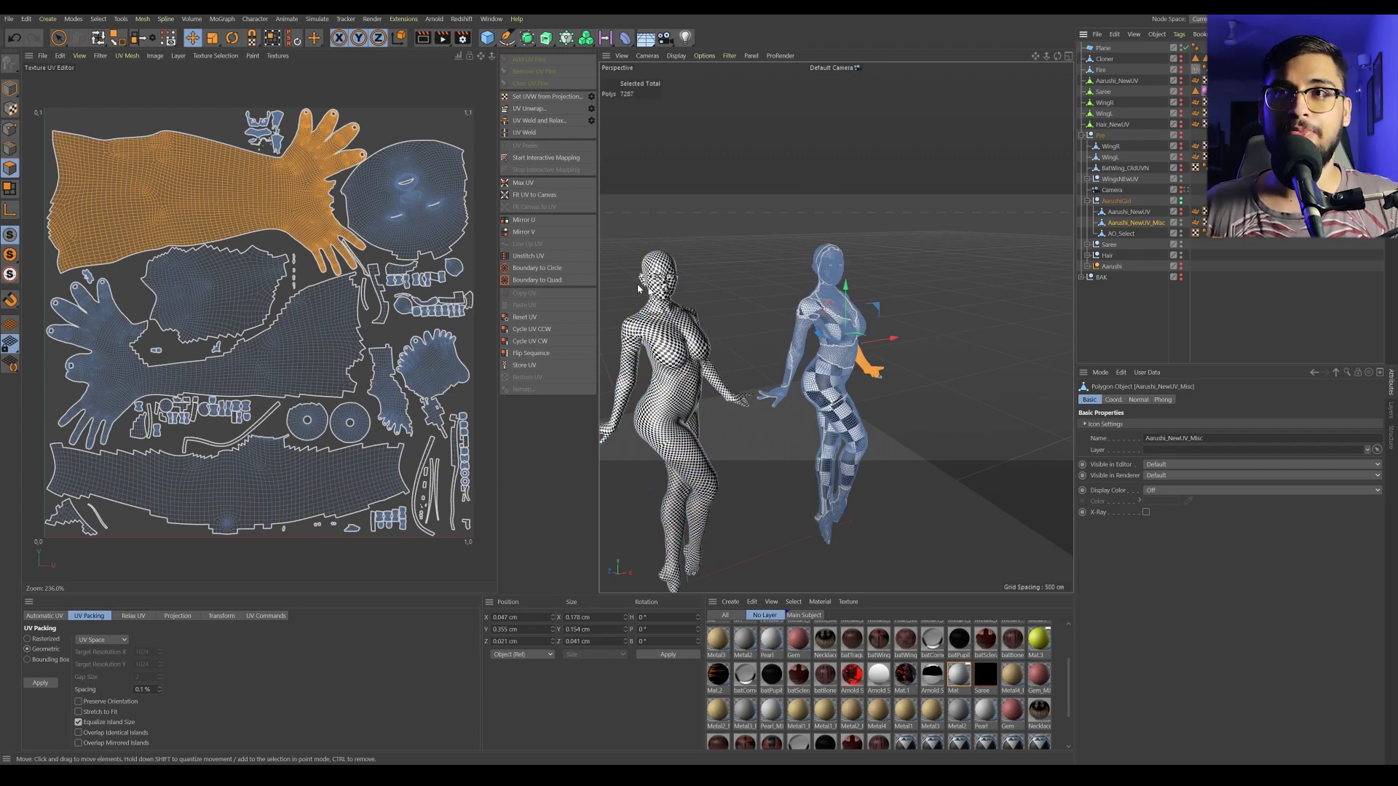
double_click(408, 186)
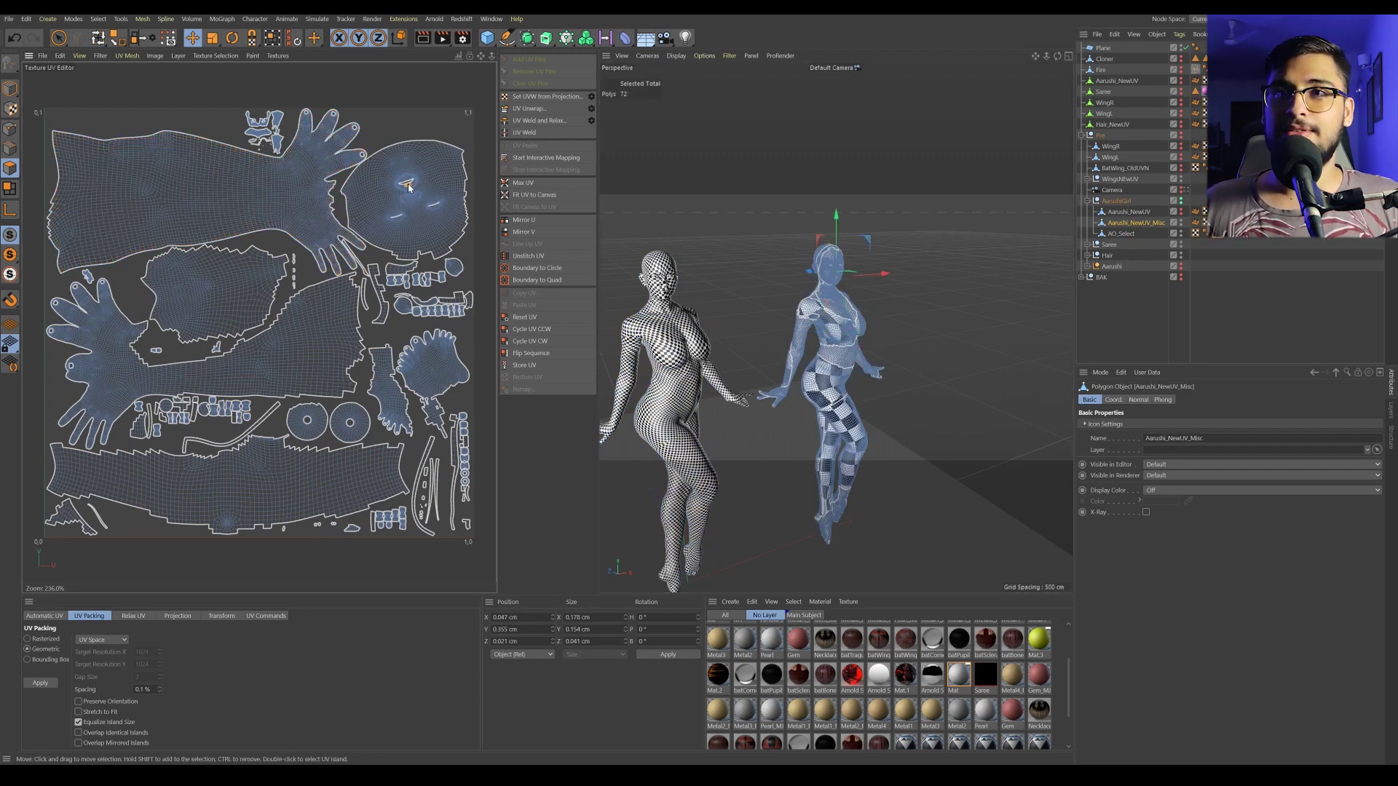
double_click(289, 193)
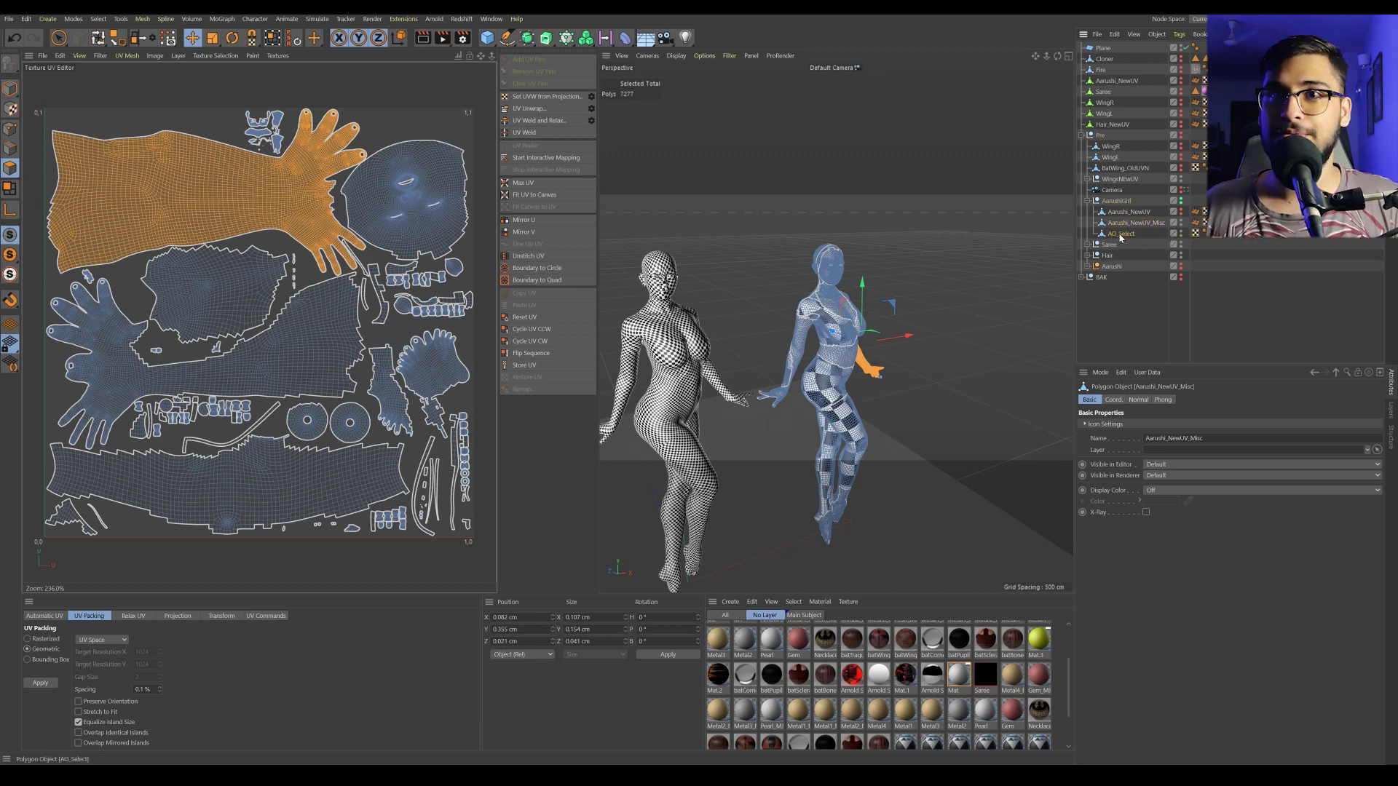
Step: Select AO_Select's face UV island for comparison, add the arm-and-hand island beside it and take that island out again
click(1121, 233)
click(152, 386)
shift+double_click(217, 384)
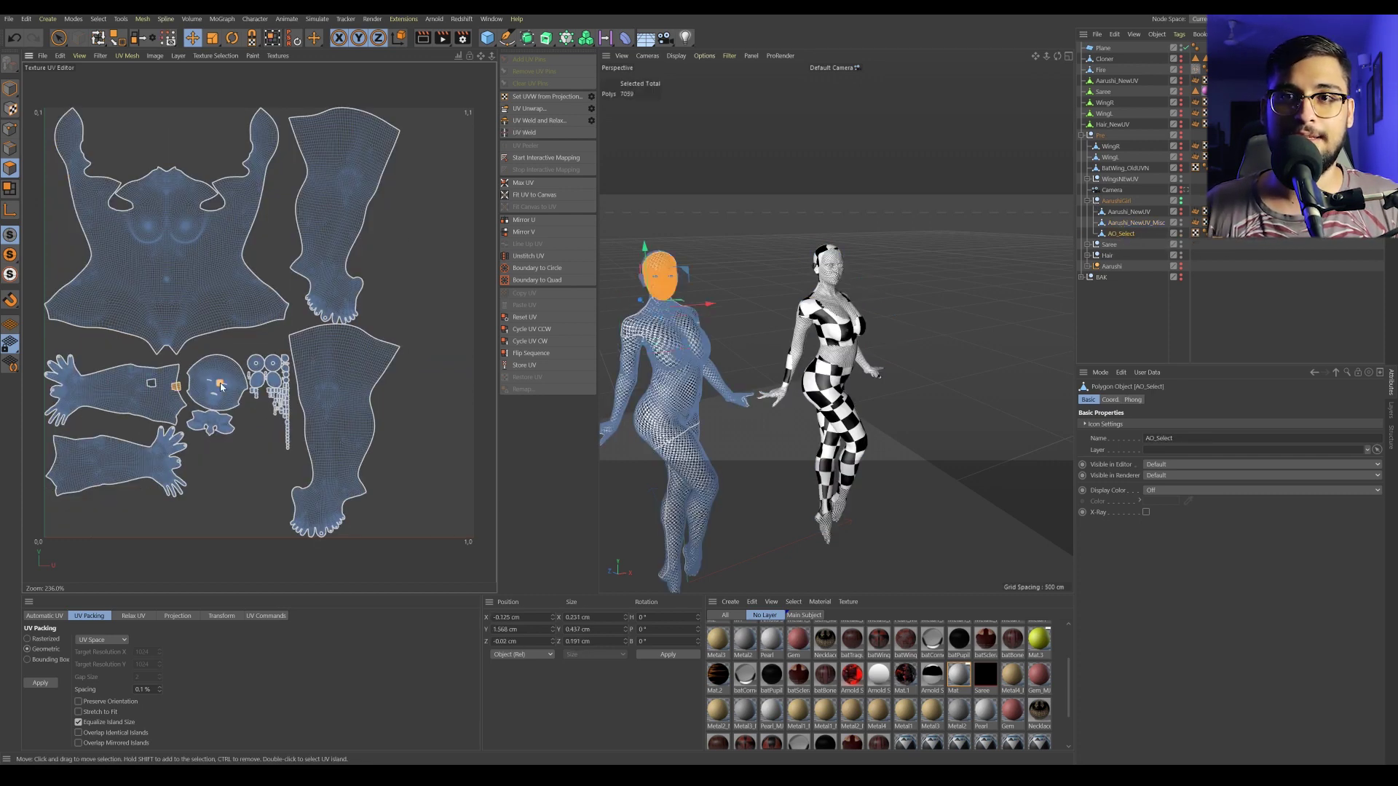
shift+double_click(131, 412)
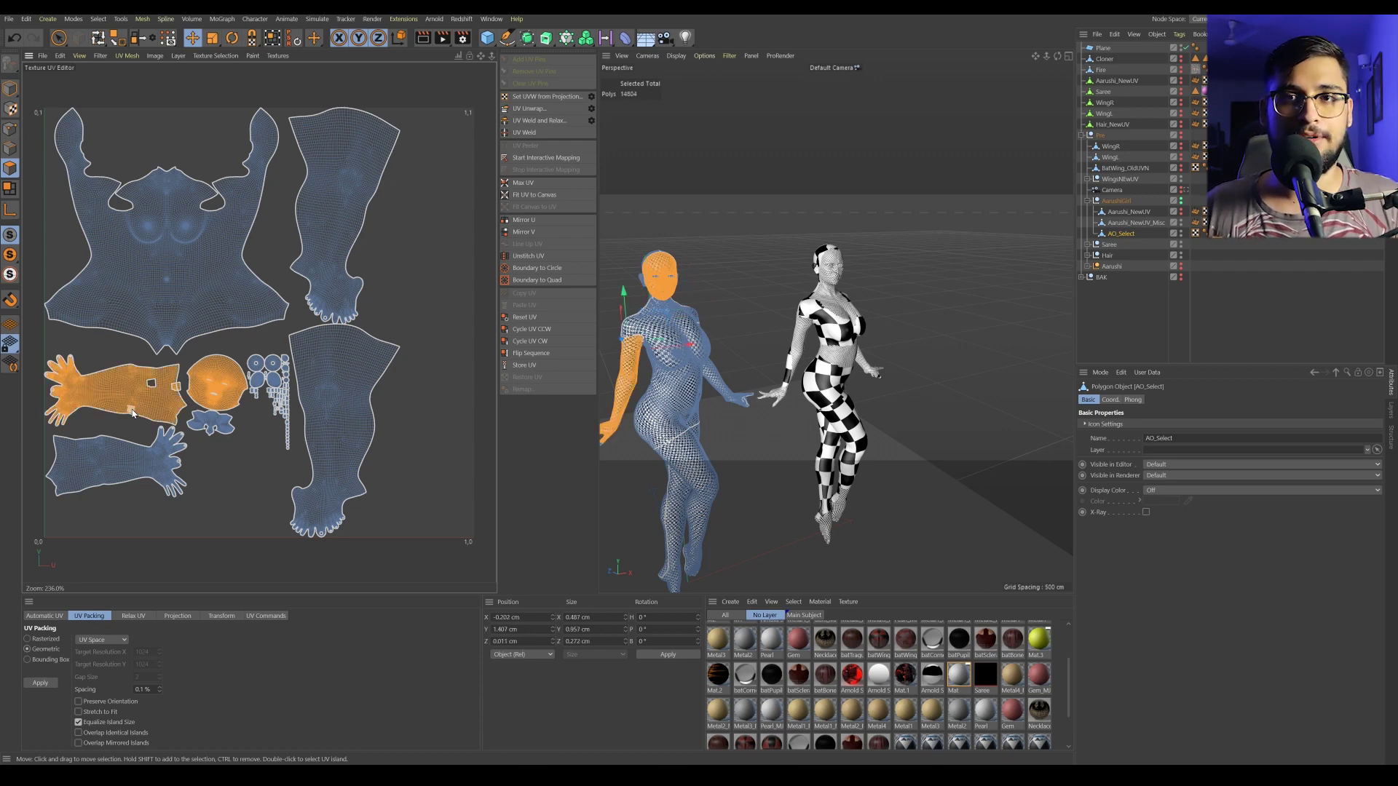
ctrl+double_click(133, 413)
ctrl+double_click(131, 412)
Step: Switch to Houdini, display the transform1 node under the Saree_High file in perspective view and examine the saree and its node branch
key(alt+Tab)
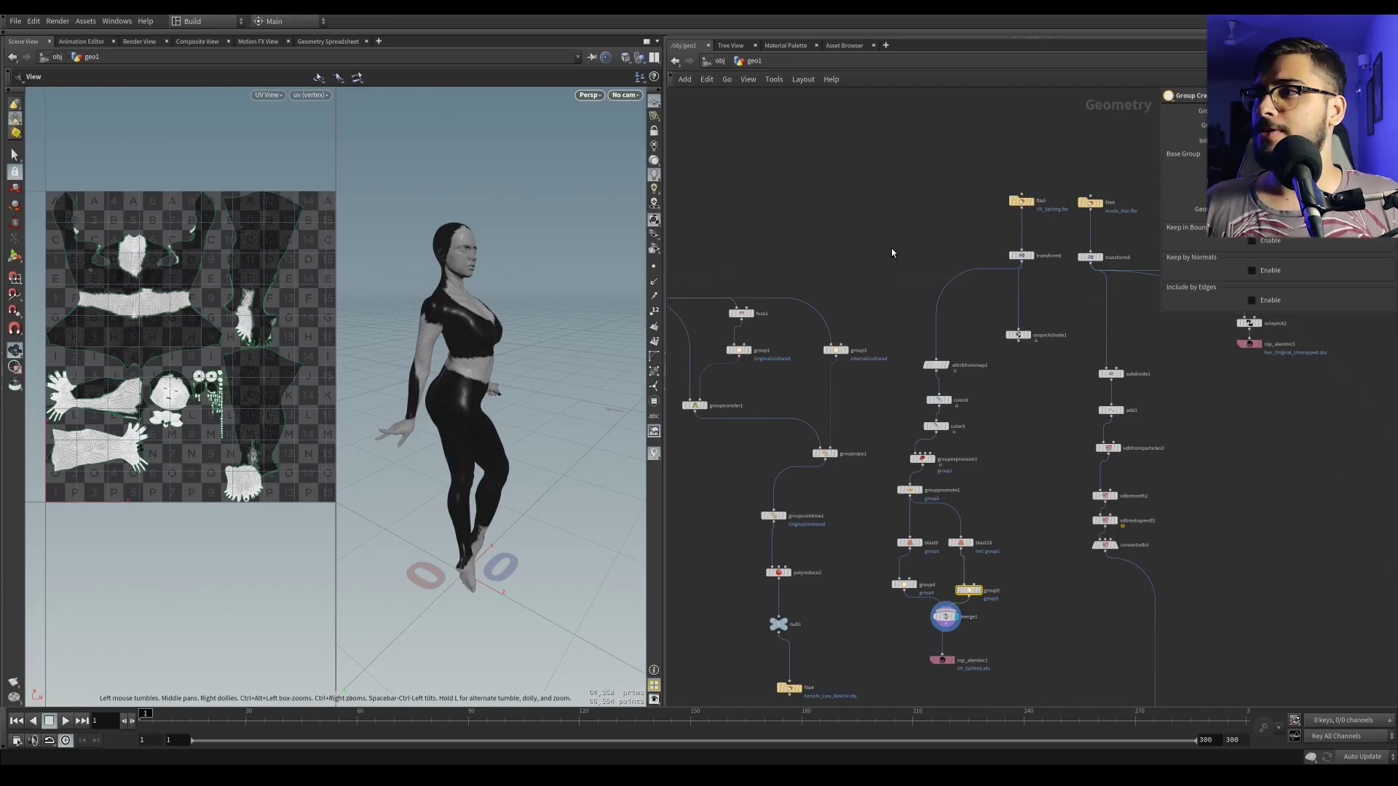
scroll(889, 250, down, 3)
middle_drag(878, 250, 1044, 206)
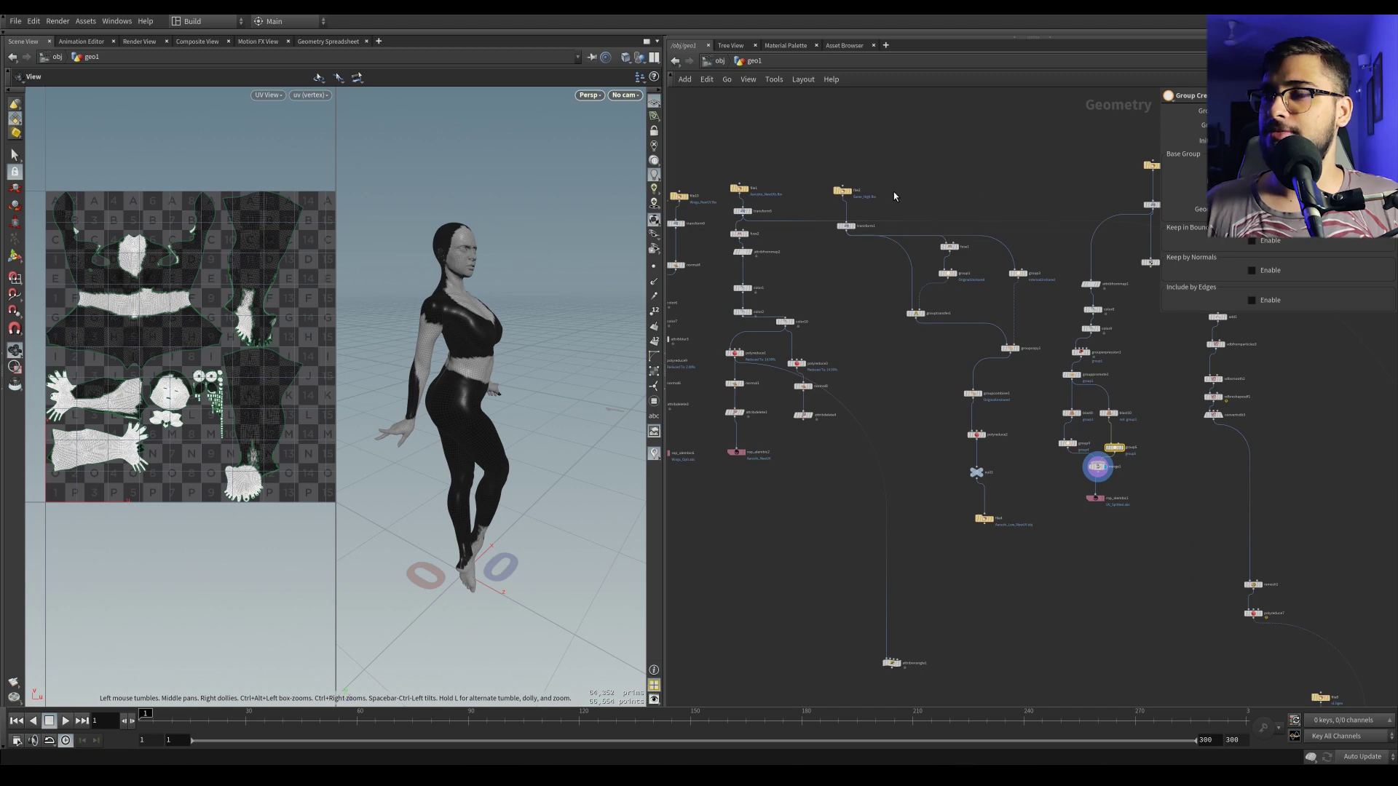
middle_drag(899, 196, 1026, 216)
scroll(990, 220, up, 3)
click(969, 262)
click(980, 263)
key(space+b)
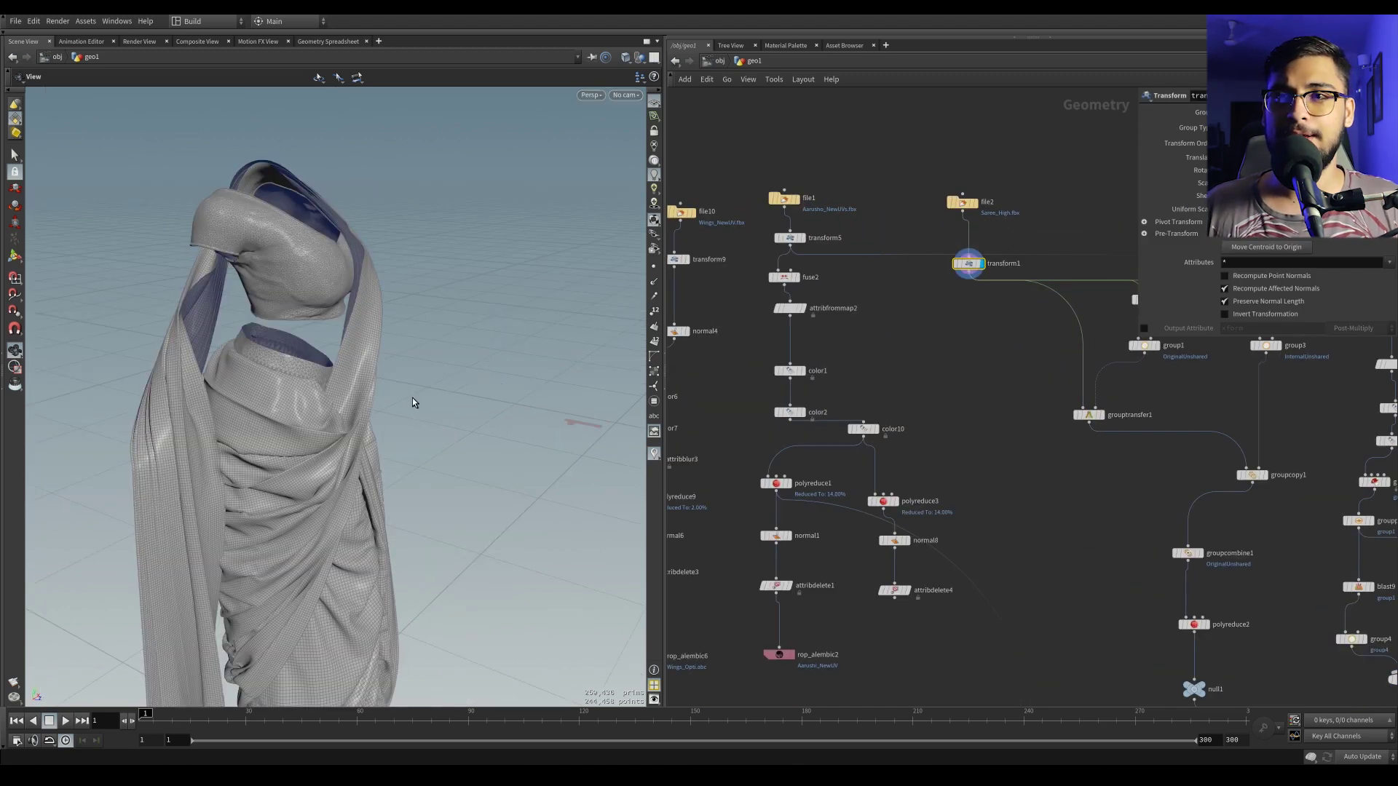
drag(412, 402, 337, 405)
right_drag(337, 406, 340, 354)
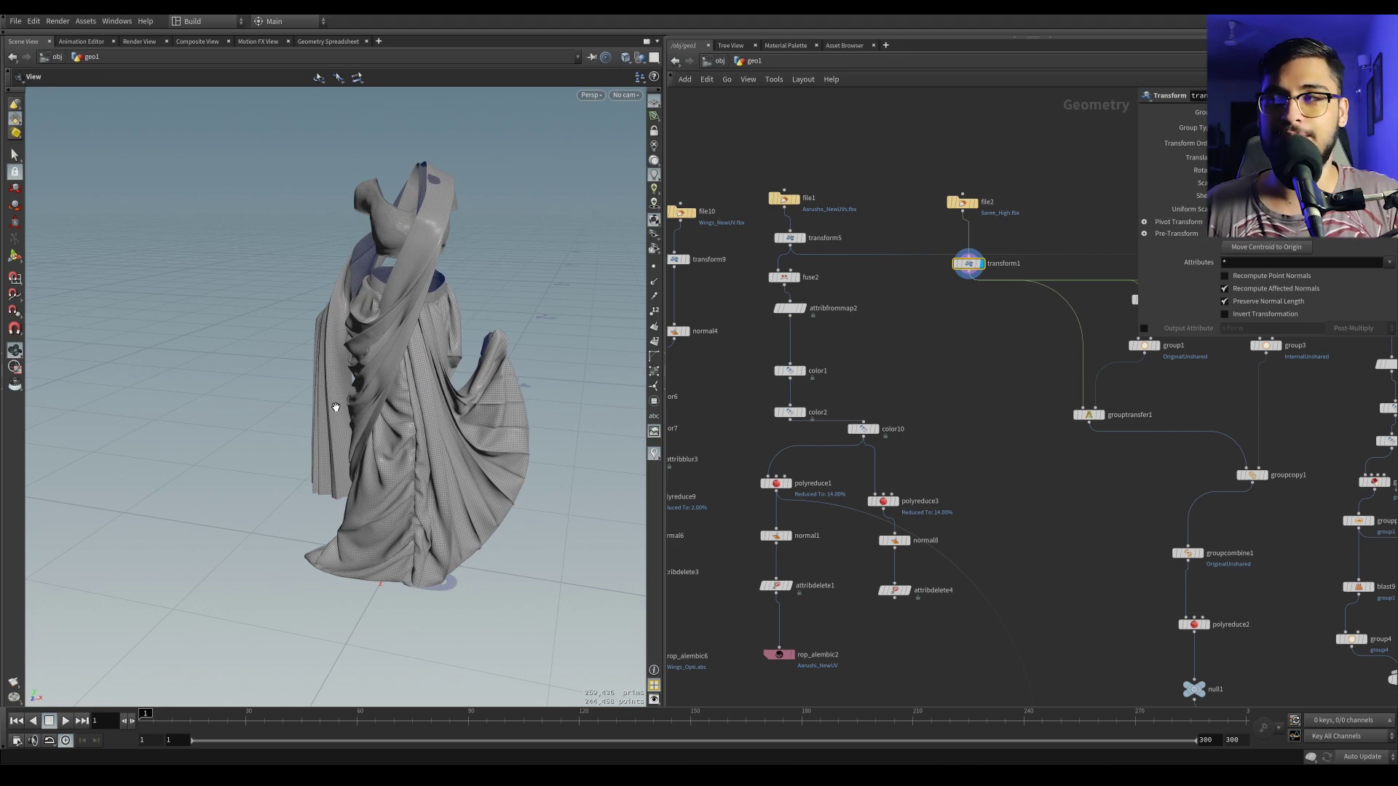
middle_drag(1063, 529, 864, 443)
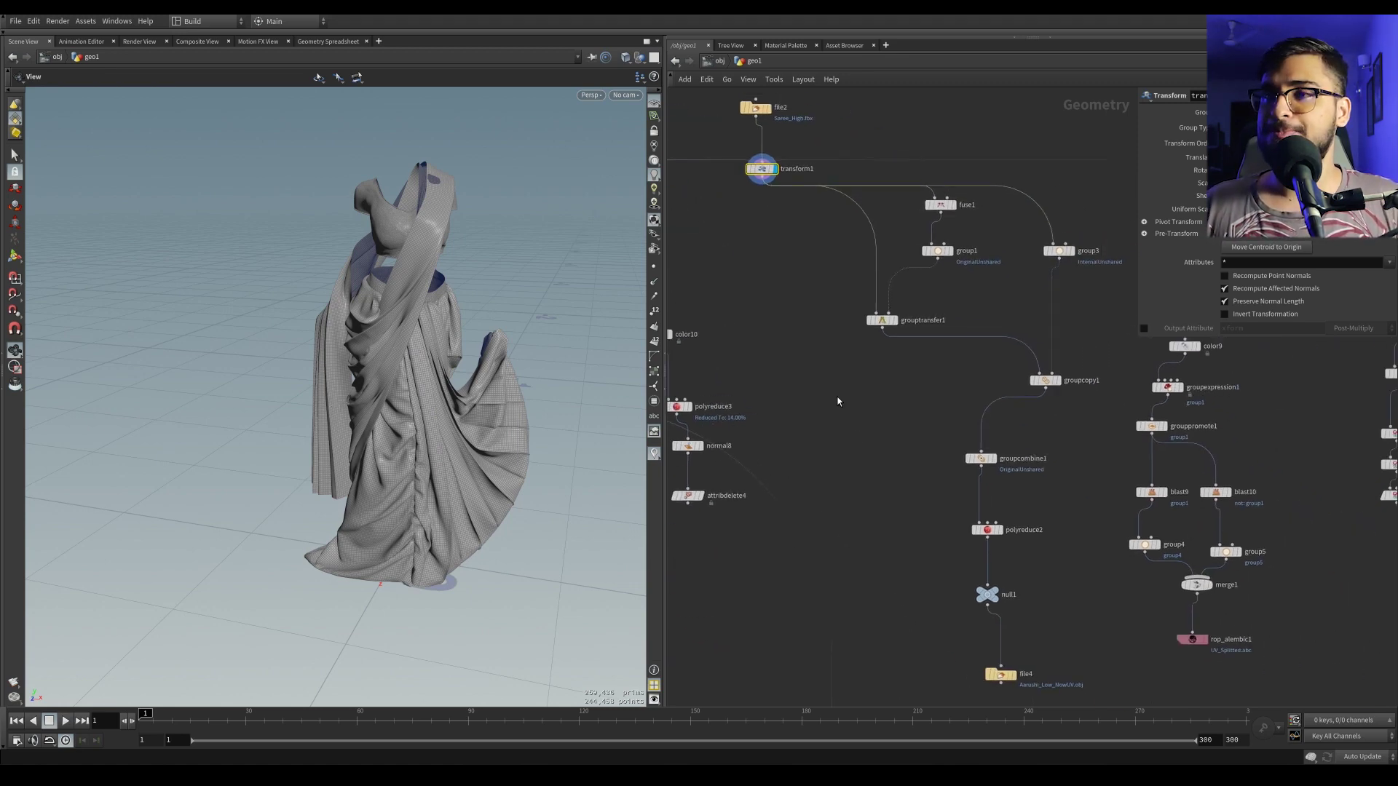
scroll(837, 399, down, 2)
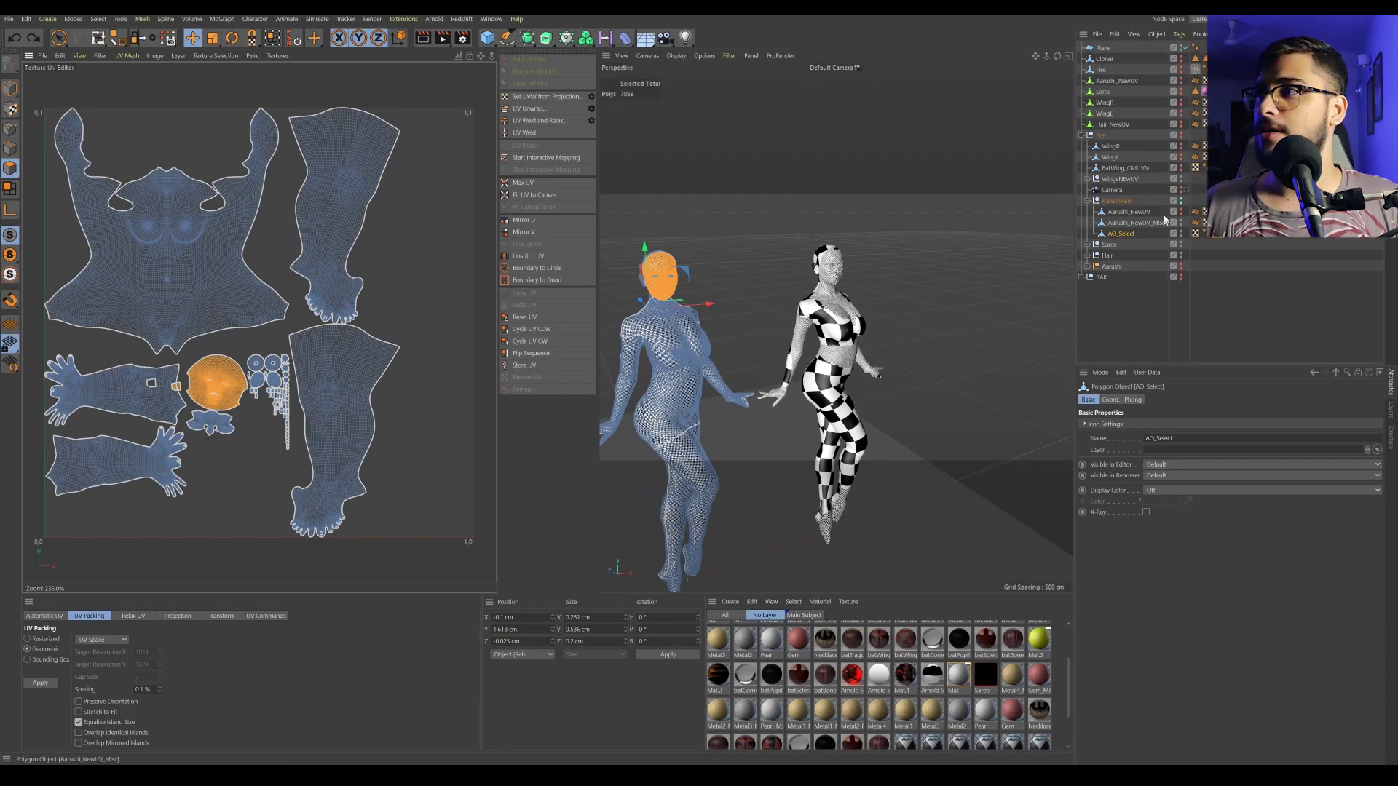
Step: Switch back to Cinema 4D, hide and collapse the older body subgroup and expand the Saree group down to its U1M to U5M meshes
click(1180, 202)
click(1087, 201)
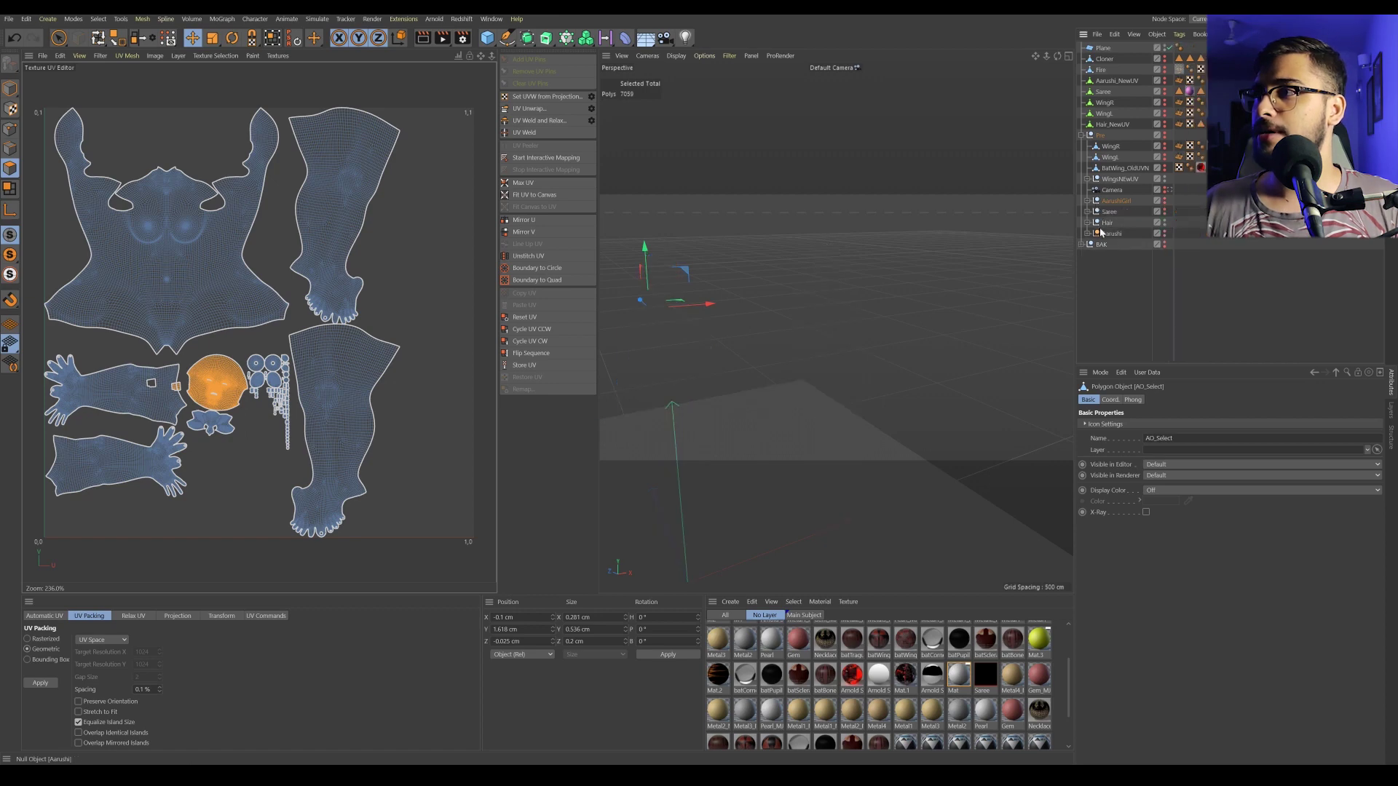
click(1081, 245)
click(1087, 299)
click(1087, 299)
click(1086, 212)
click(1094, 245)
click(1093, 246)
click(1093, 233)
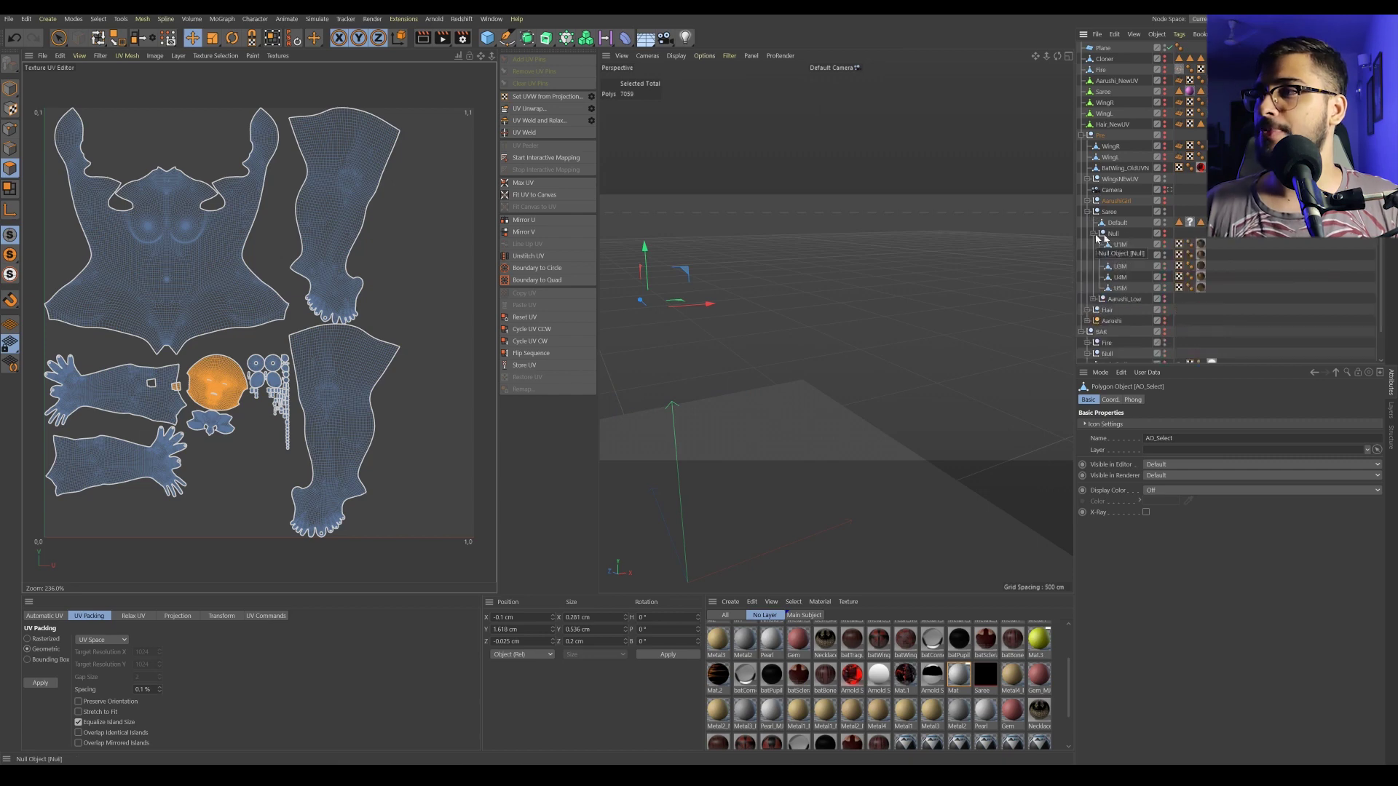
Step: Make the Saree group visible, check the Default mesh's UV layout and hide that mesh
click(1163, 224)
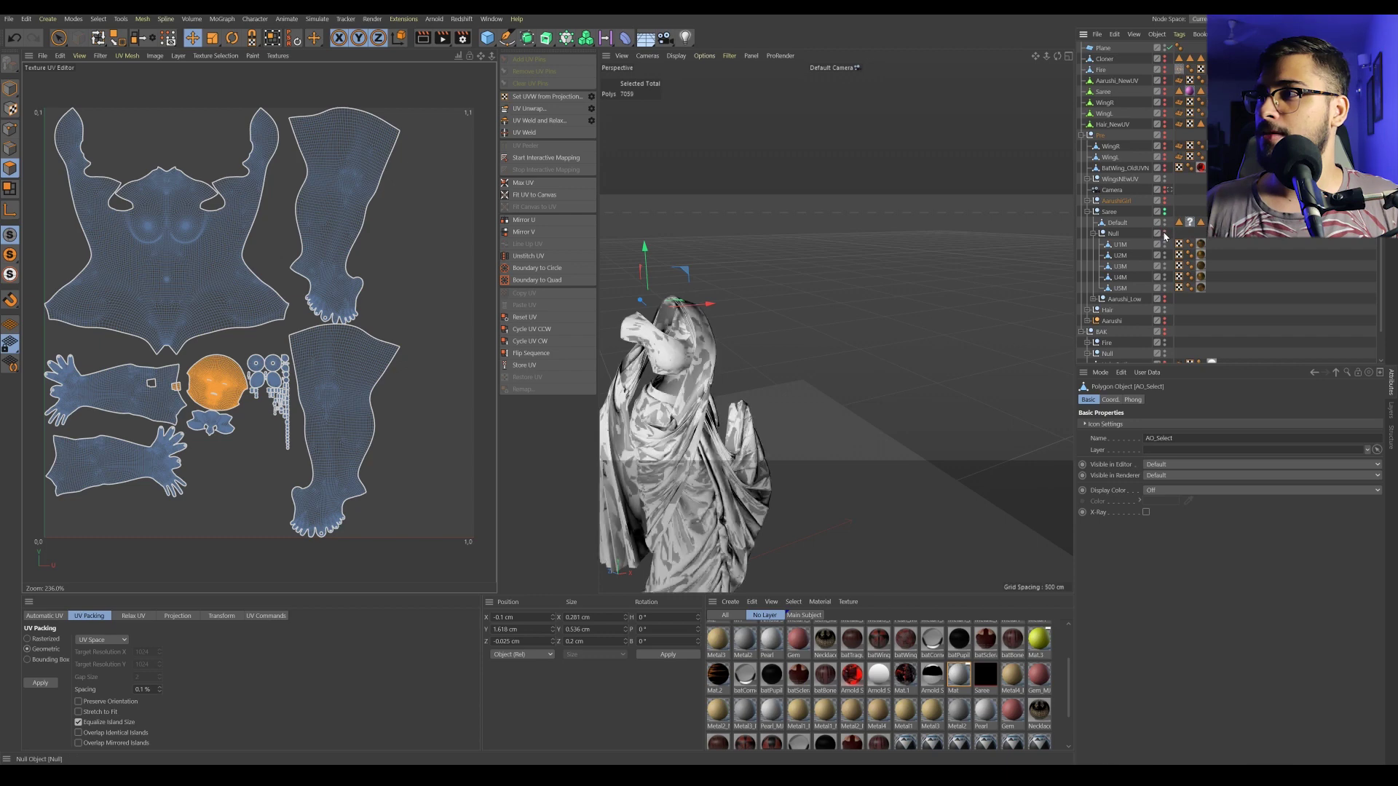
click(1121, 225)
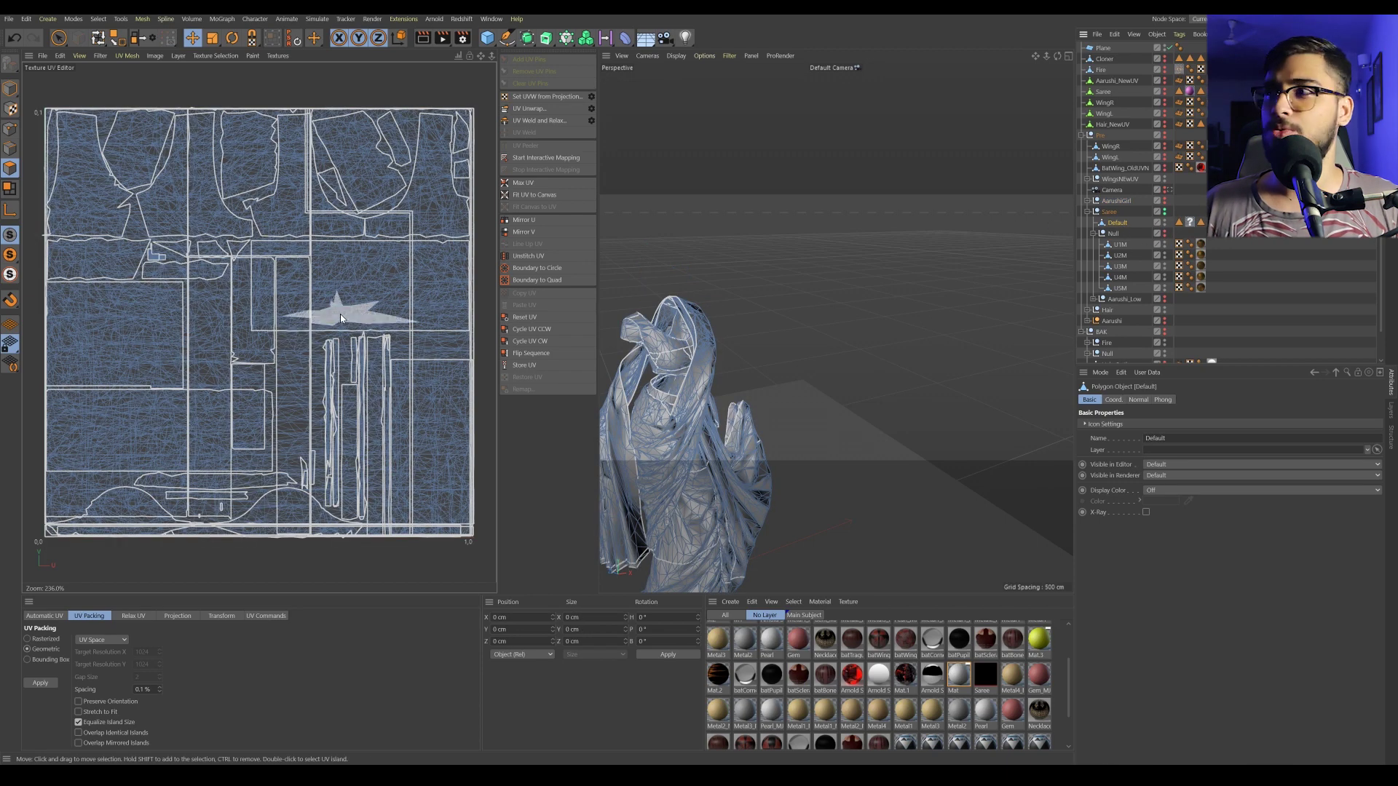
ctrl+click(1163, 223)
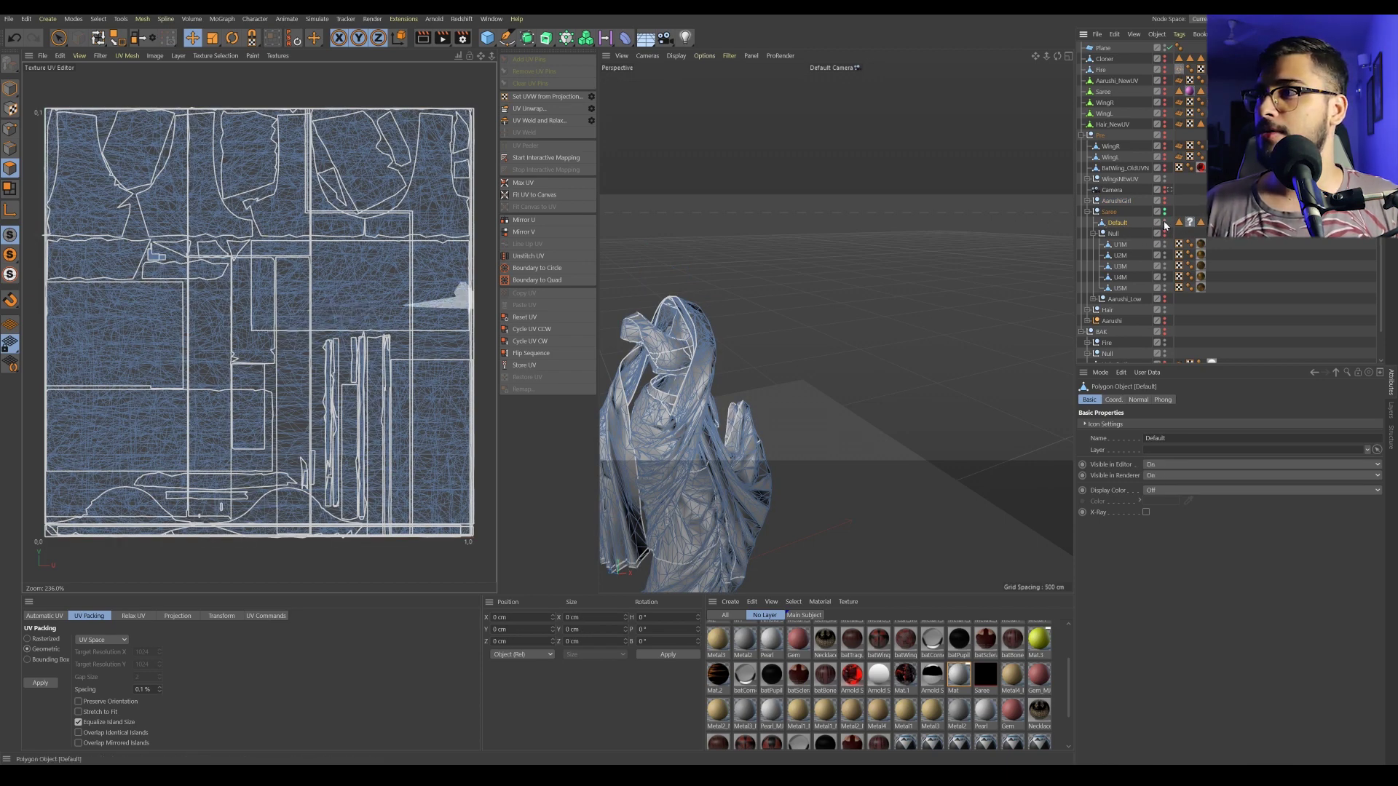
Step: Compare the UV layouts of the U1M to U5M saree meshes one by one with the Saree mesh in the group following Pre
click(1113, 234)
click(1115, 248)
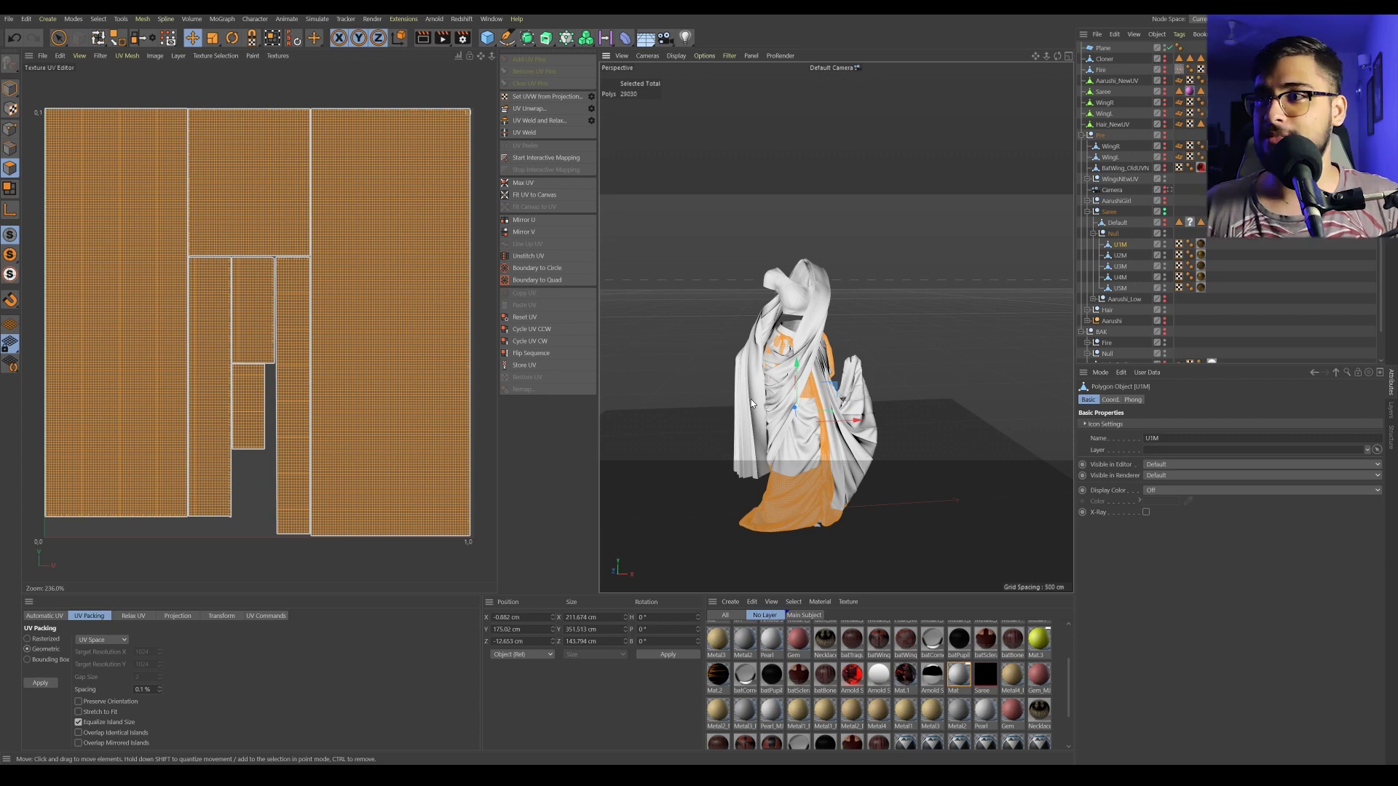
alt+middle_drag(829, 463, 785, 390)
alt+right_drag(785, 390, 760, 182)
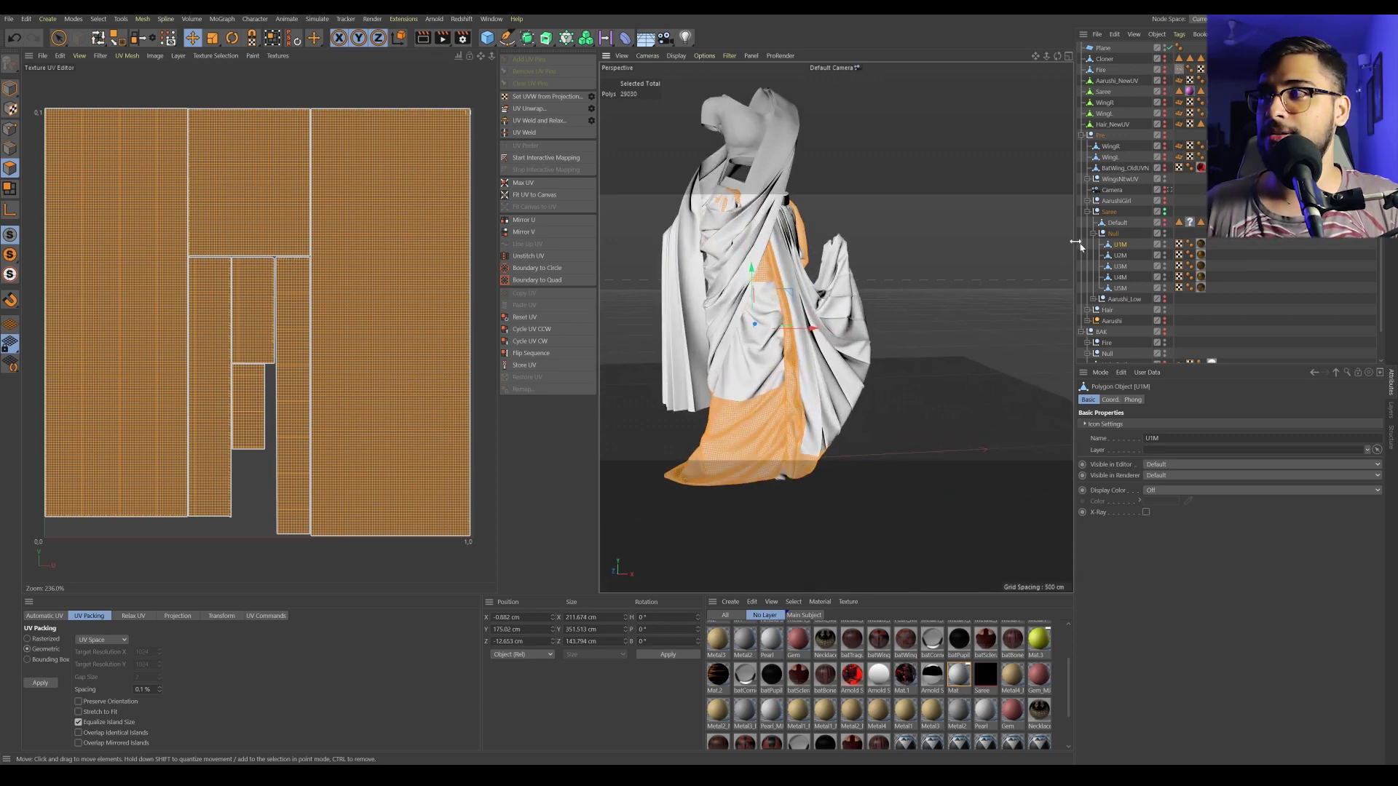
click(1119, 256)
key(o)
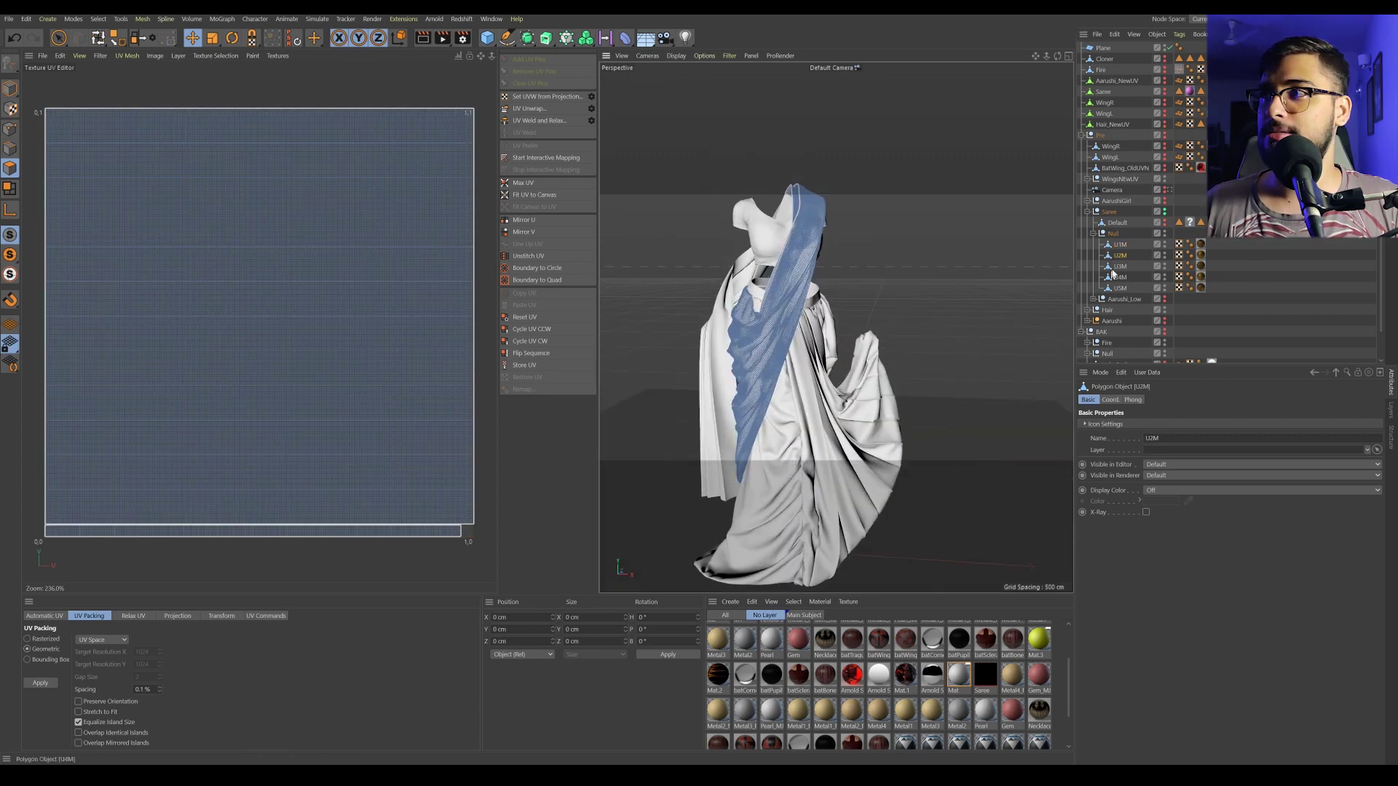
click(1118, 266)
click(1119, 278)
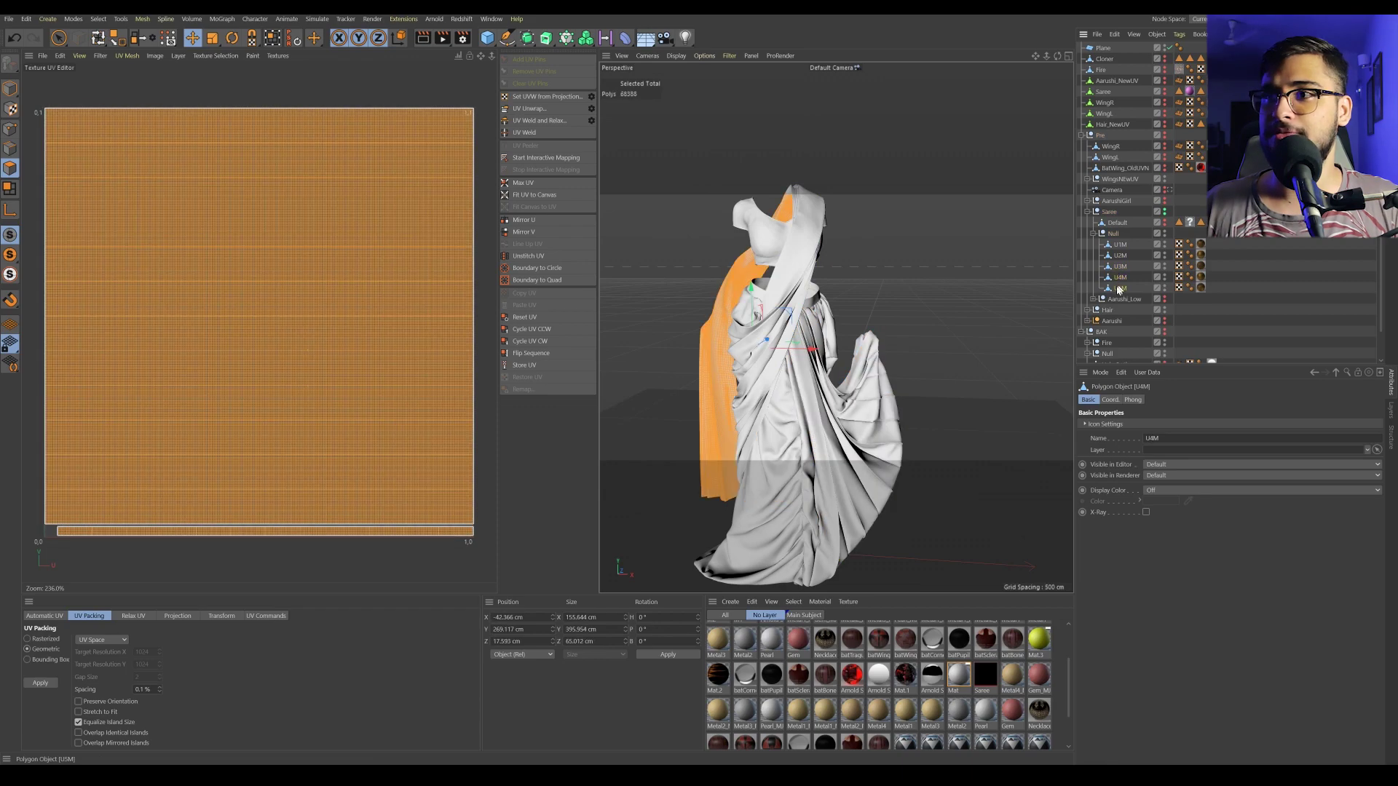
click(1118, 288)
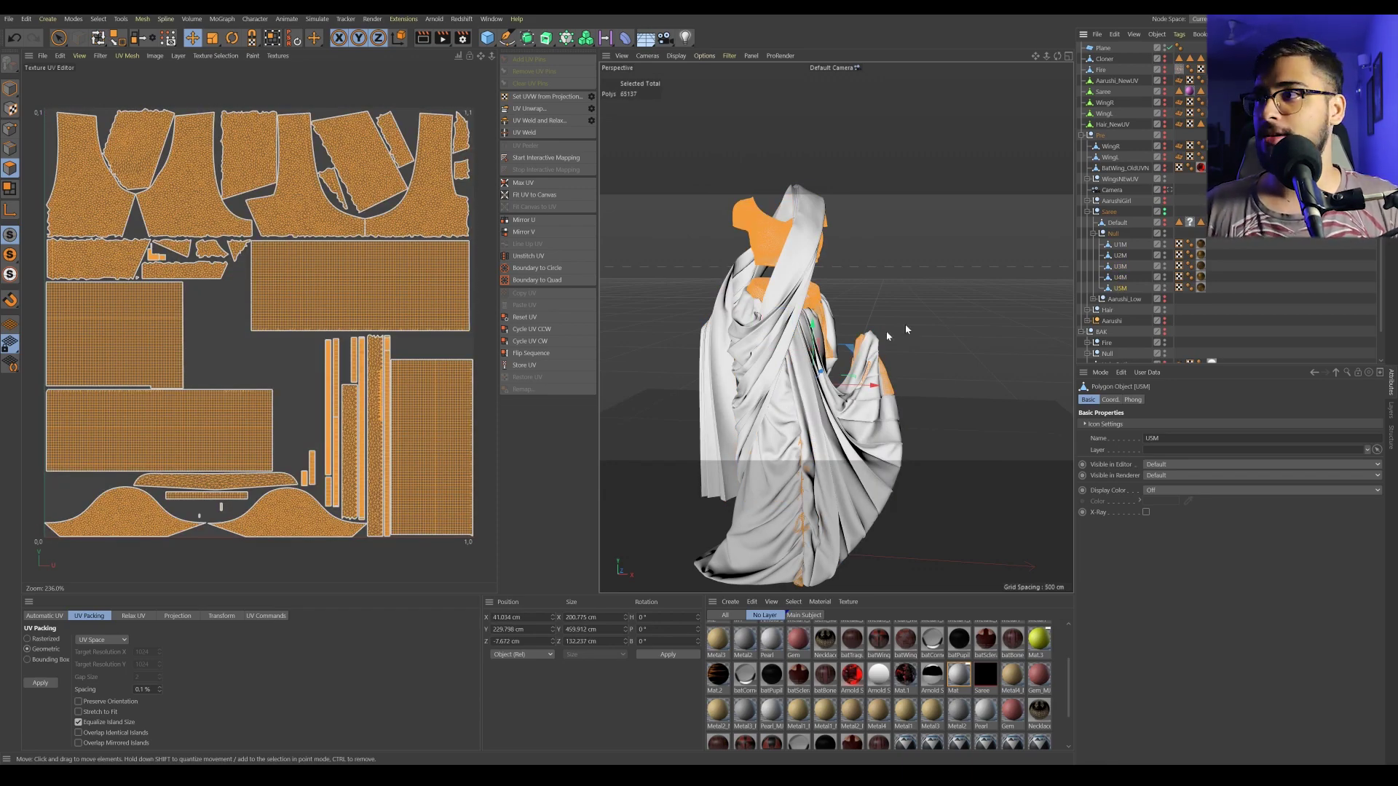
scroll(1101, 323, down, 2)
click(1097, 348)
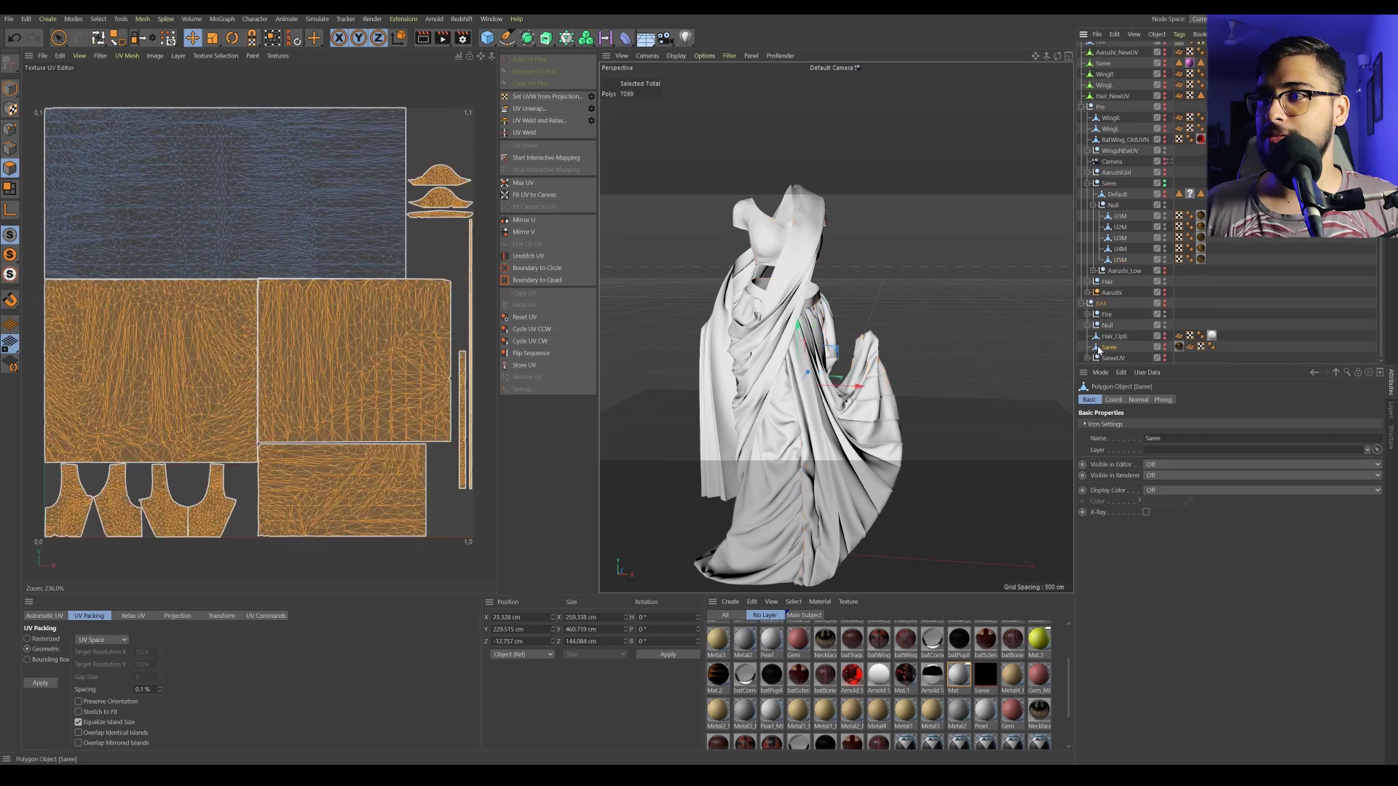
Step: Unhide the low-poly Saree mesh below the Hair_Opti object and move it sideways along X to stand beside the old saree
alt+click(1164, 347)
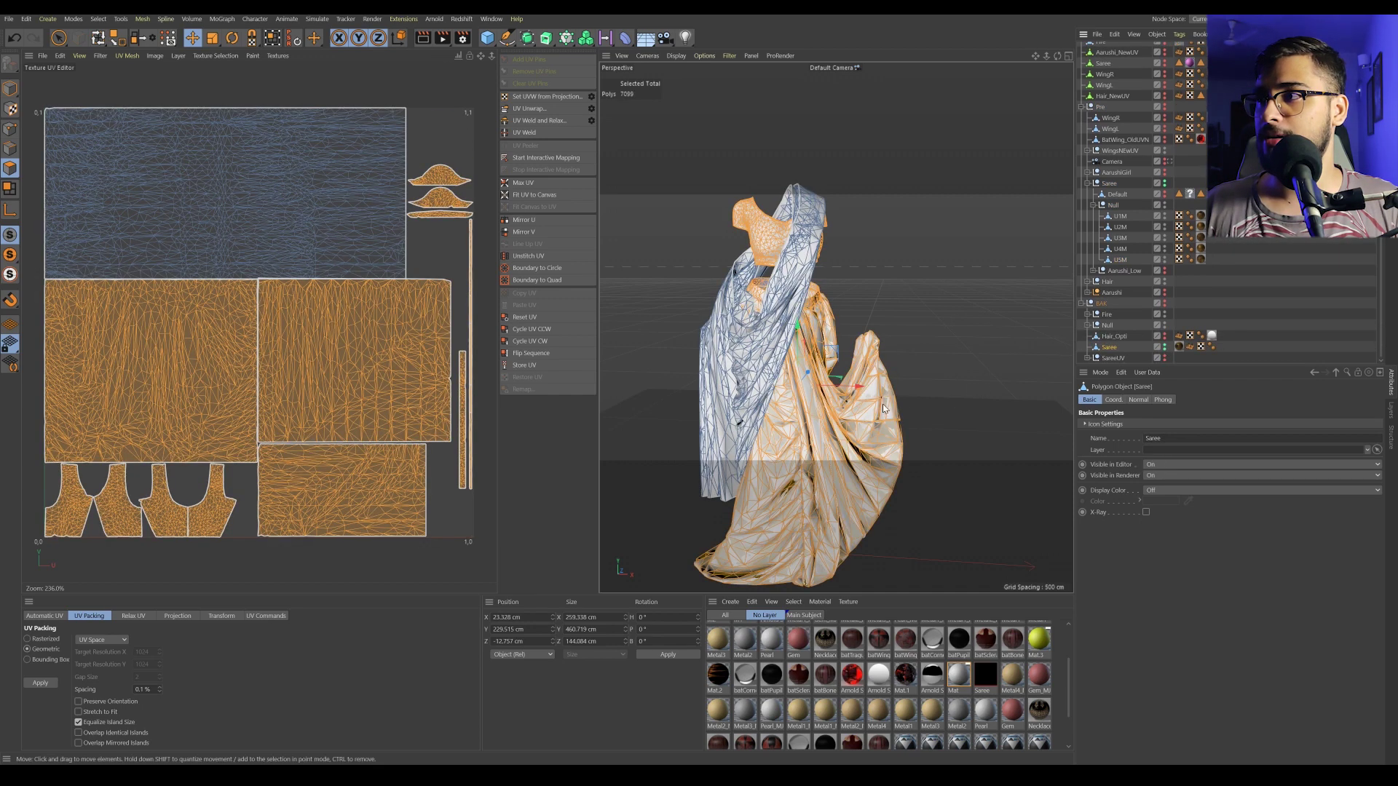
scroll(866, 411, down, 1)
click(9, 88)
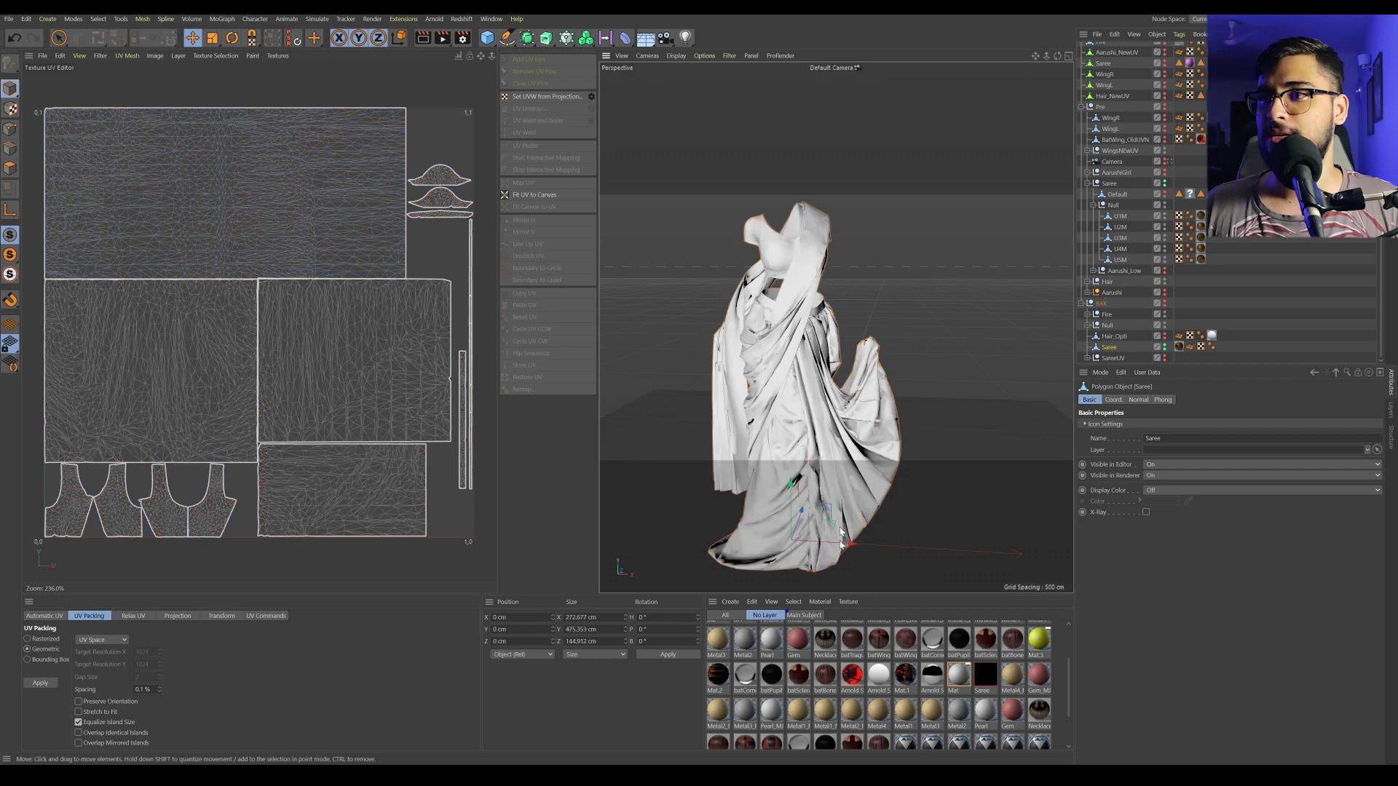
drag(844, 546, 1064, 578)
alt+middle_drag(1034, 408, 841, 386)
scroll(819, 349, down, 3)
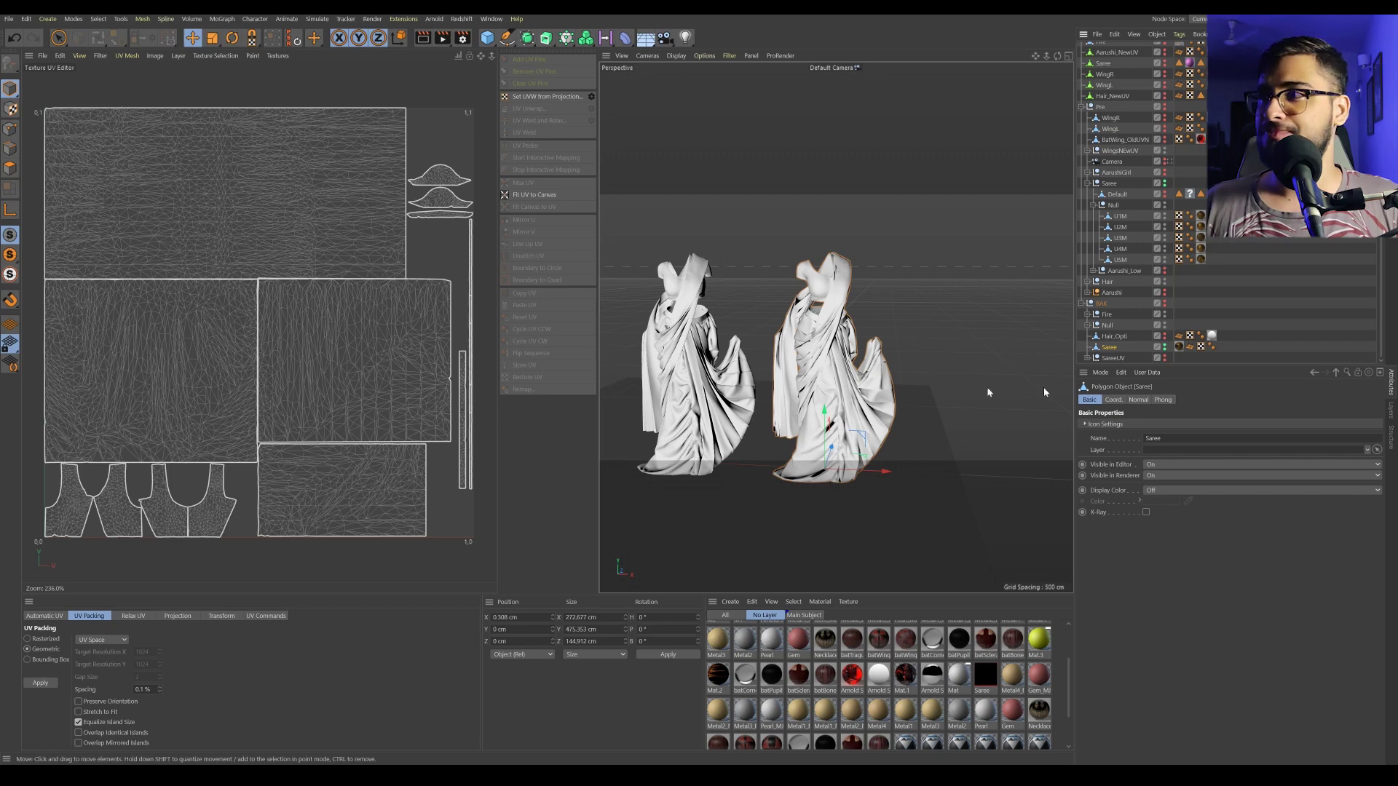
Step: Check the UV layouts of U5M and U4M, and assign the yellow material to the low-poly Saree mesh
click(1114, 259)
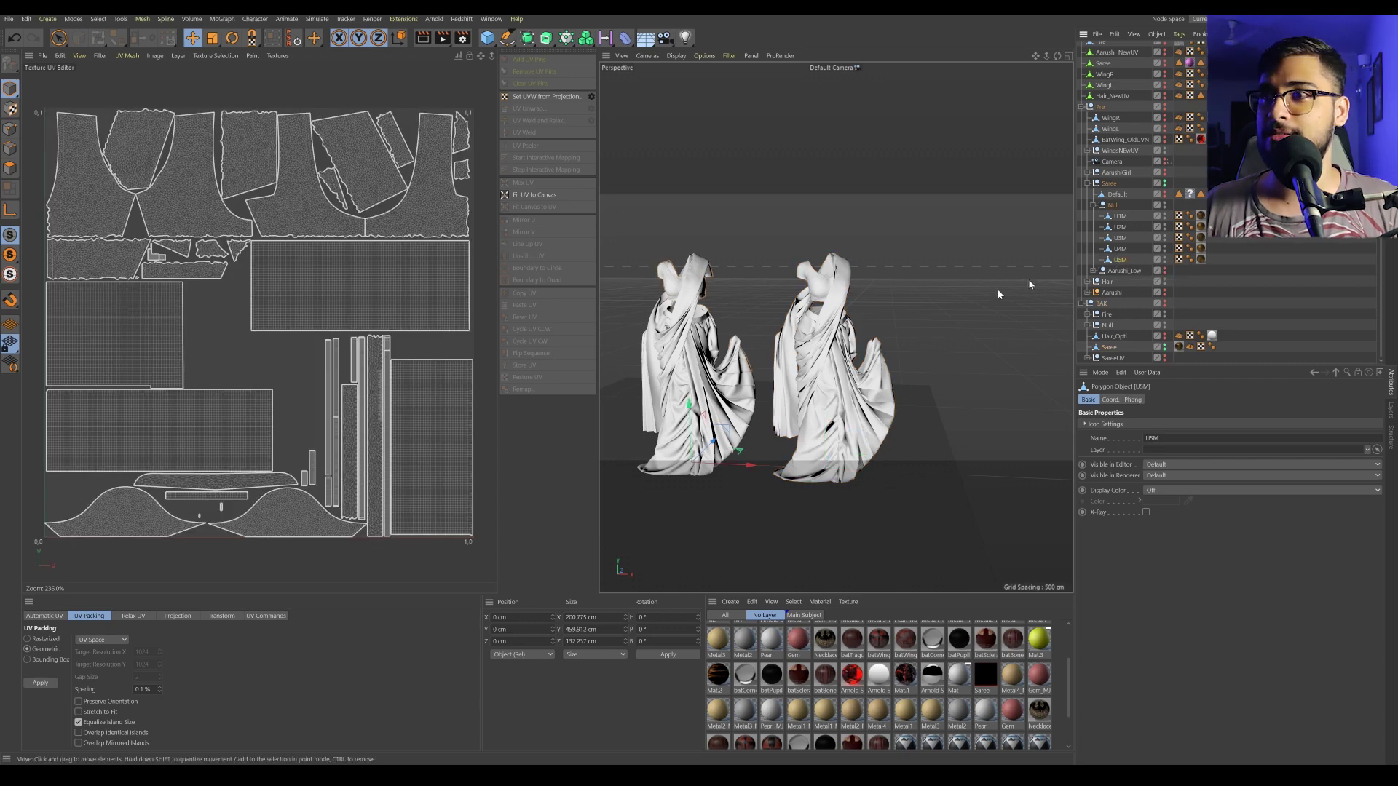
scroll(740, 371, up, 2)
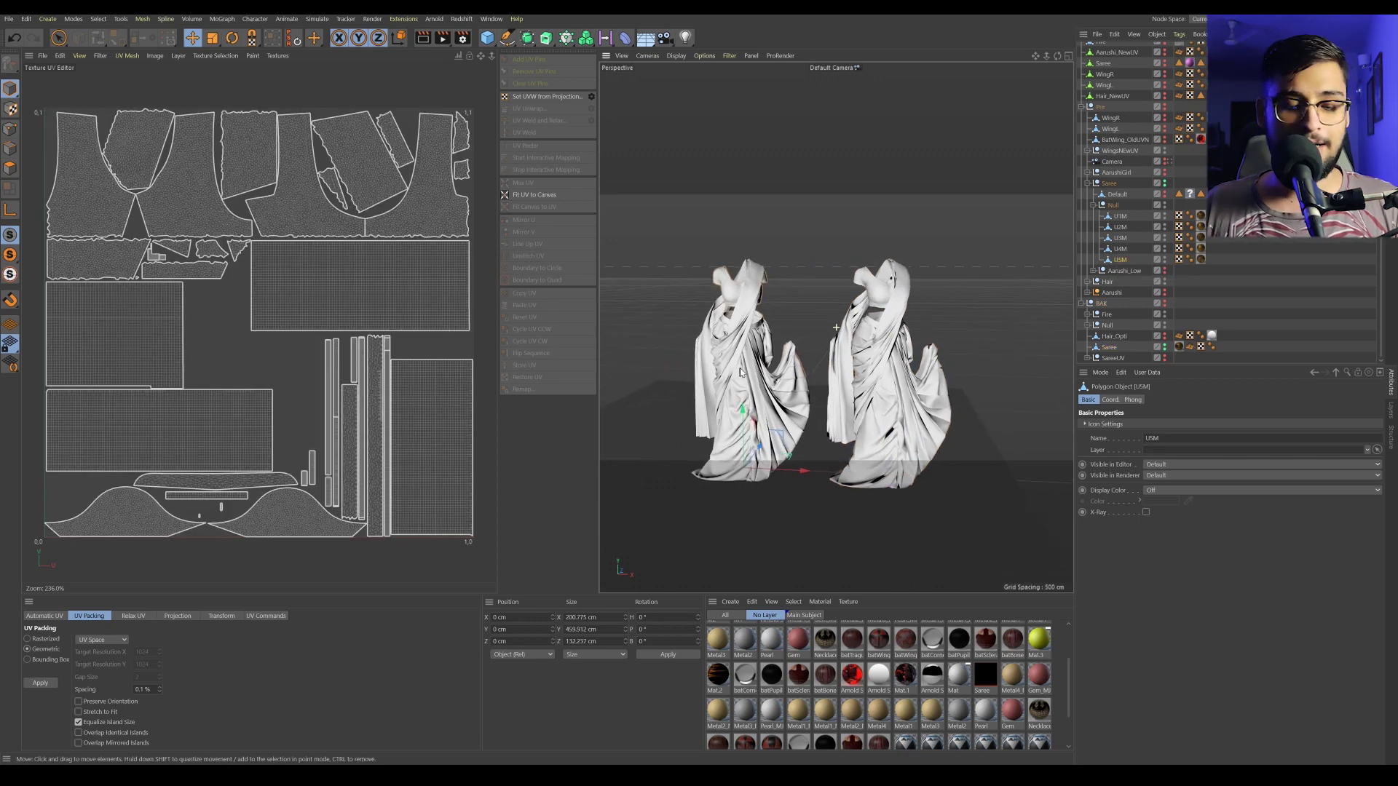
scroll(740, 372, up, 1)
scroll(762, 362, up, 2)
click(1120, 249)
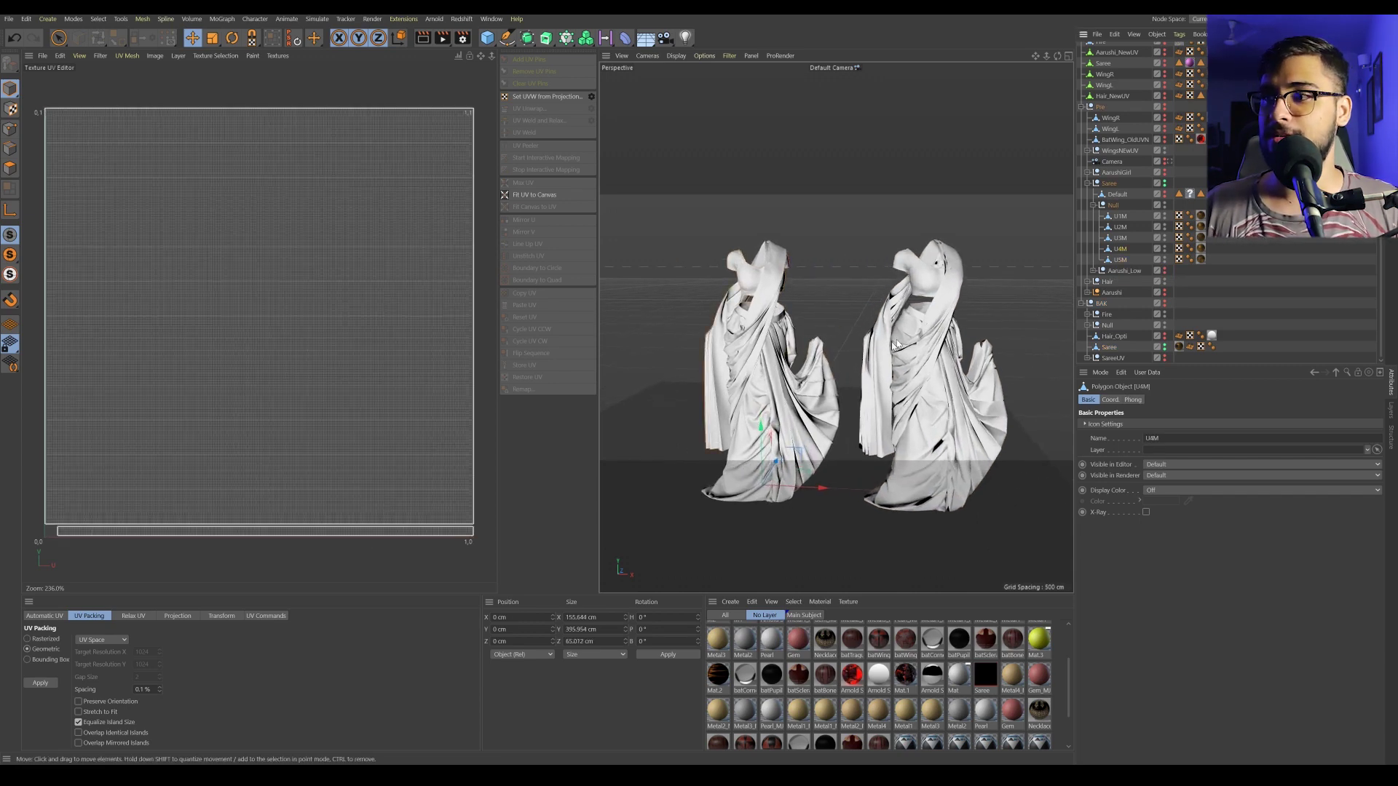
drag(1039, 648, 1109, 347)
click(933, 364)
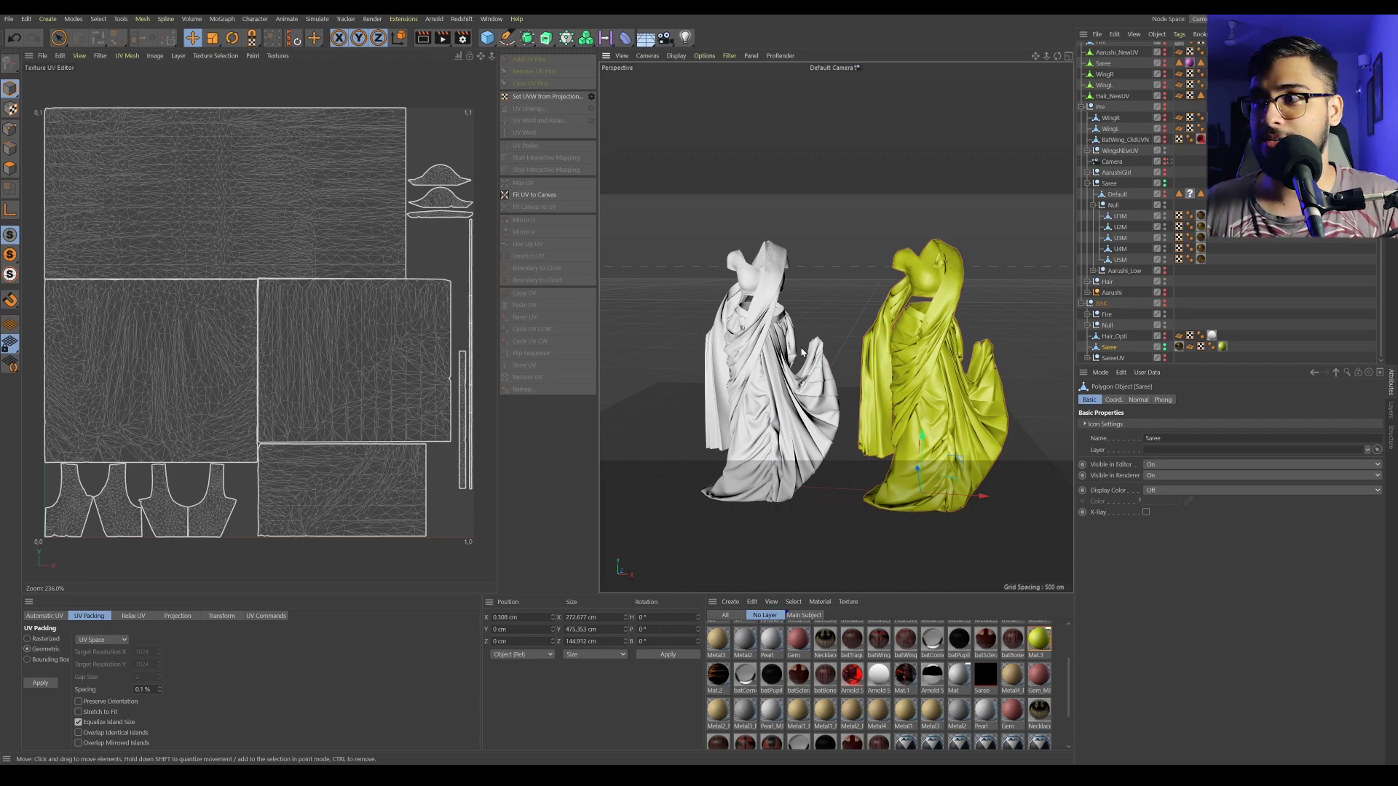
Step: Inspect which saree areas the U5M, U4M, U3M, U1M and U2M meshes cover, with their polygons highlighted alongside their UVs
click(1110, 259)
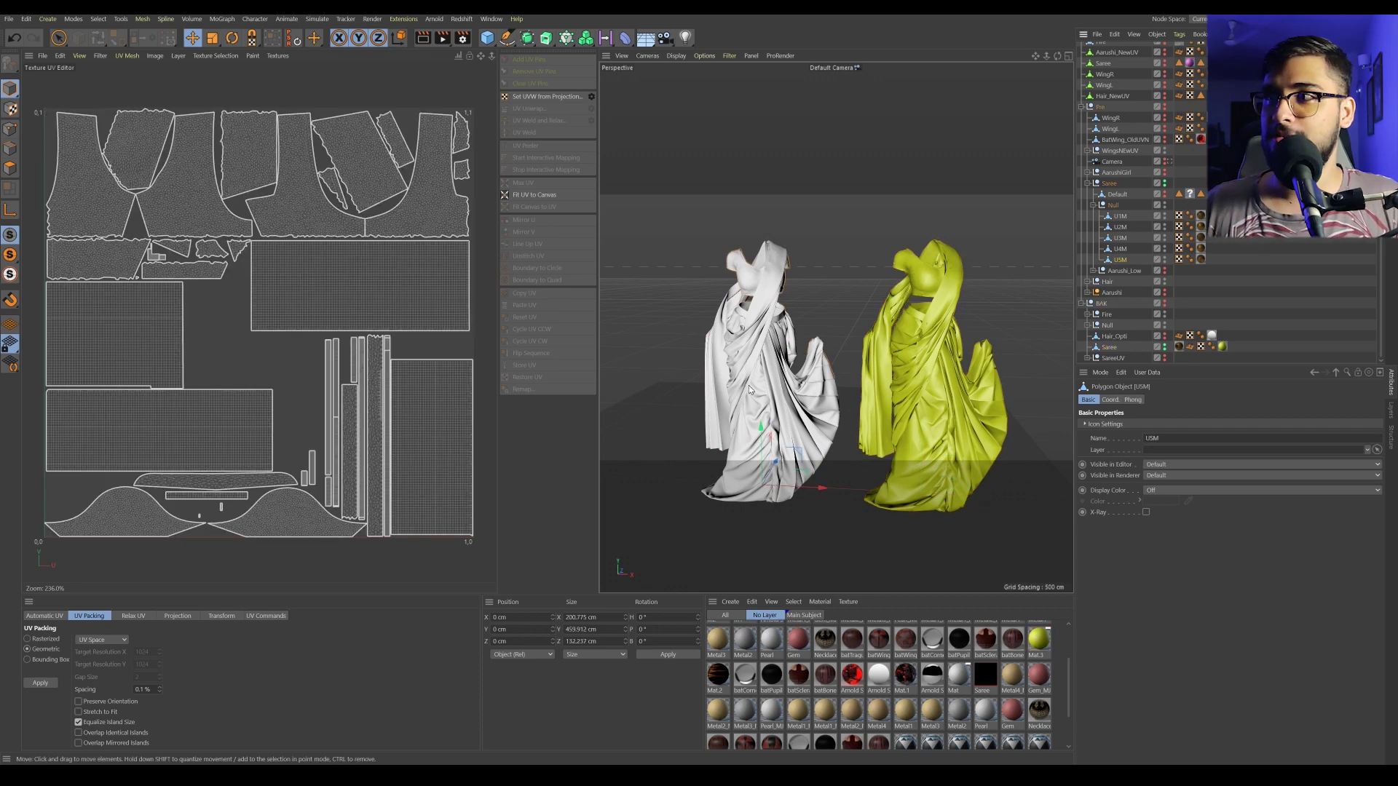
alt+middle_drag(821, 317, 847, 306)
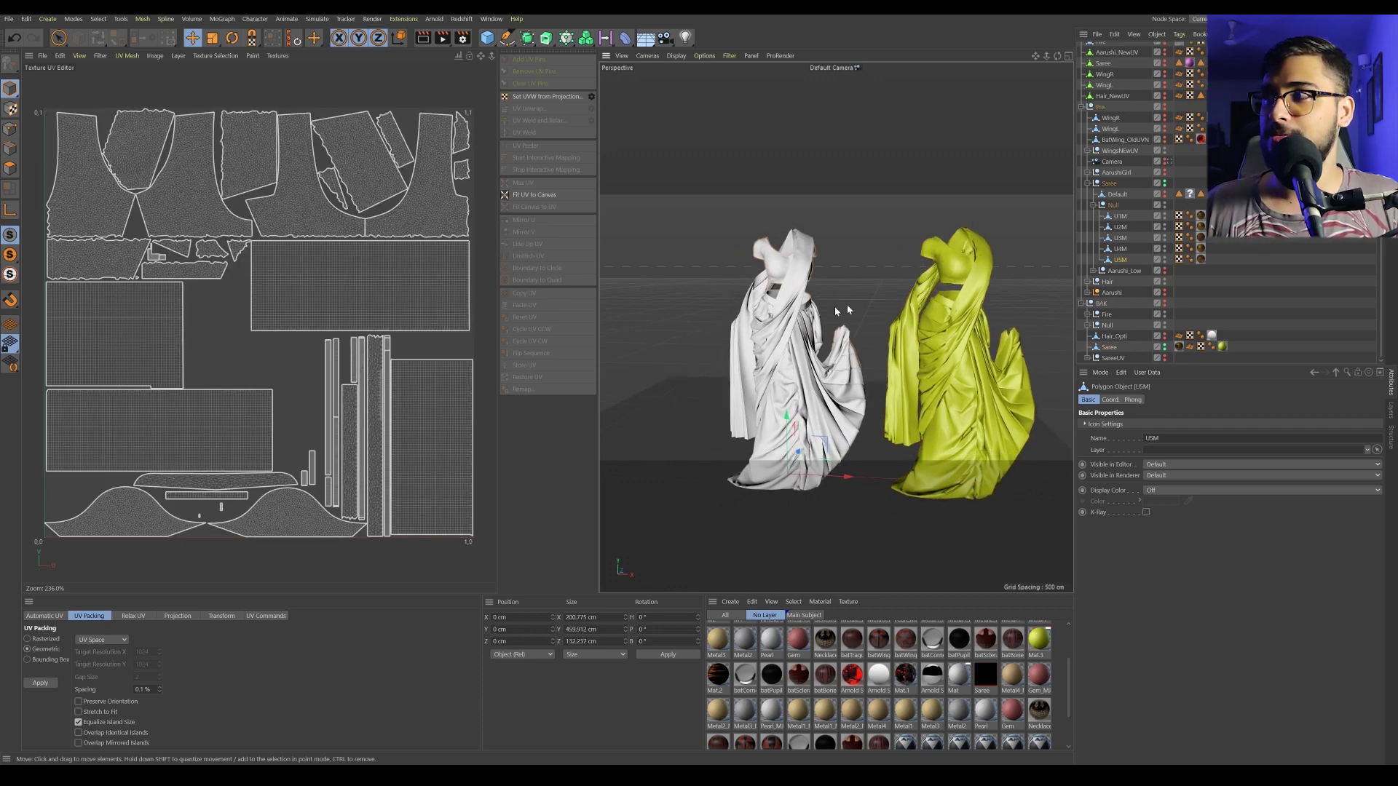
click(10, 168)
click(1114, 248)
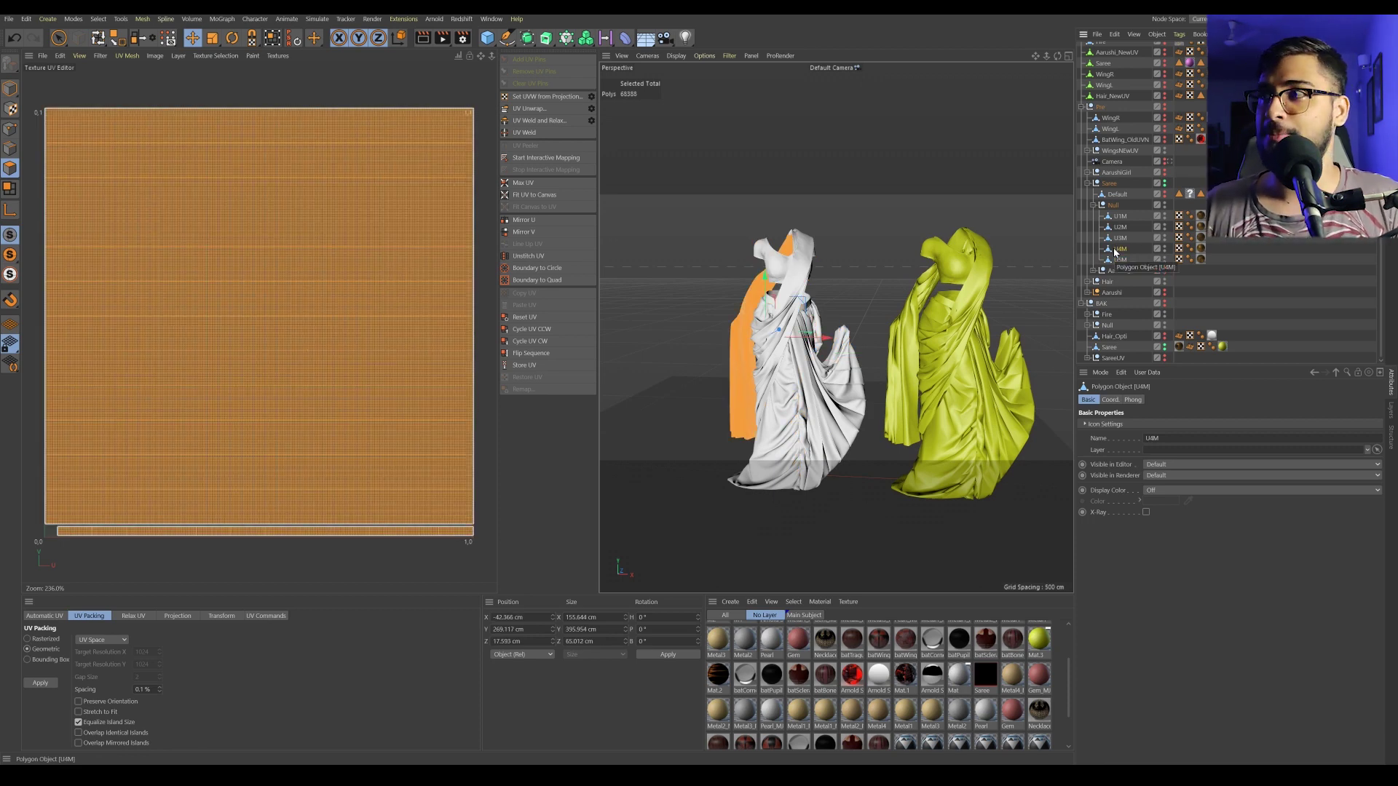
click(1118, 238)
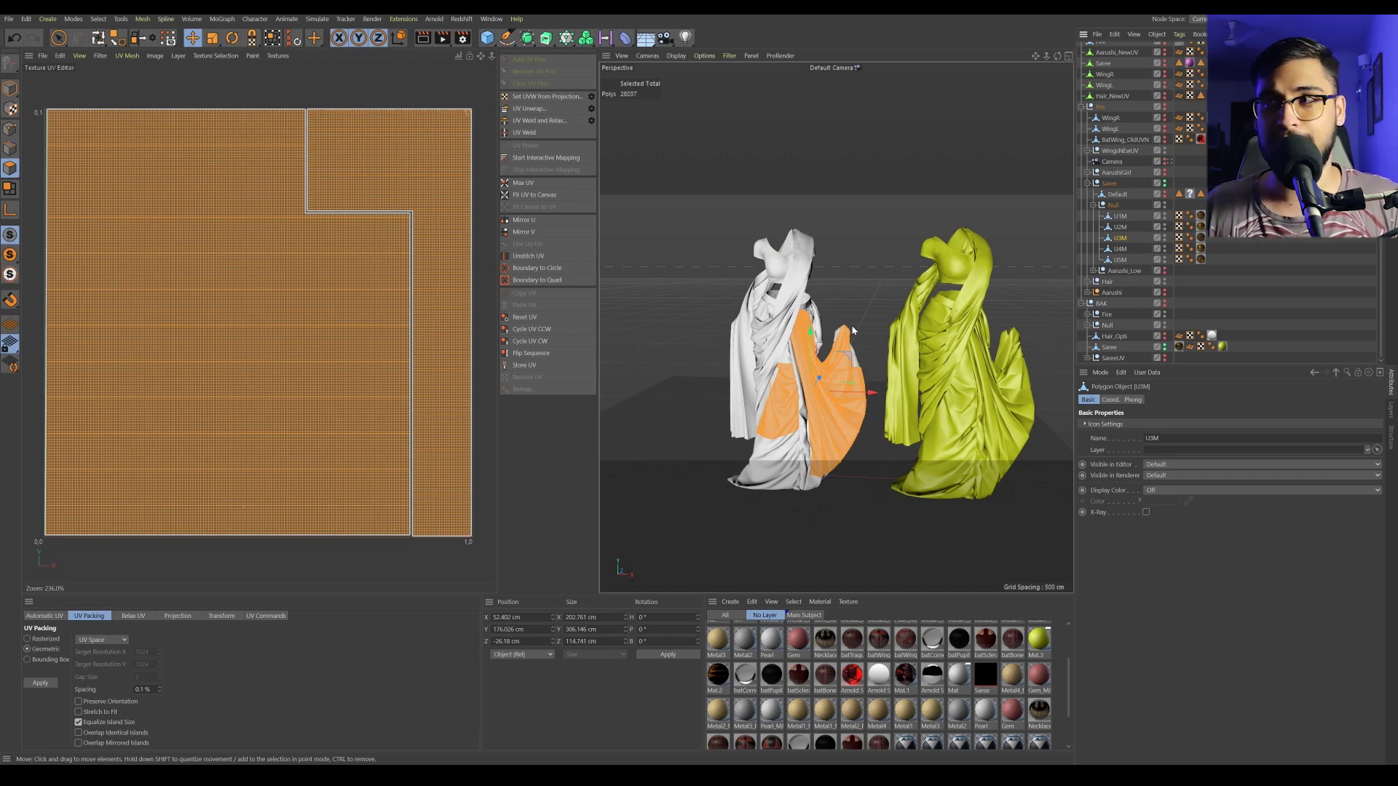
click(1119, 216)
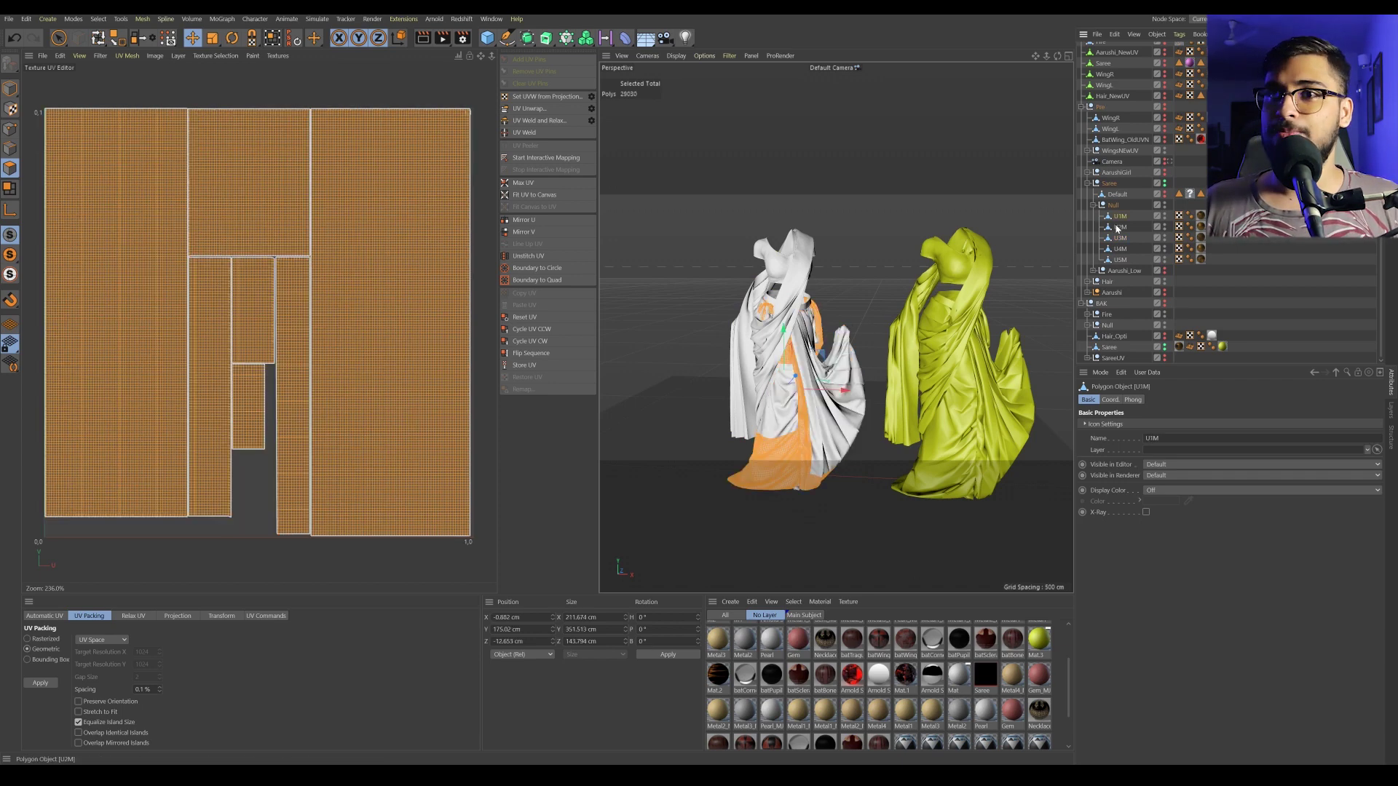
click(1118, 226)
key(alt+Tab)
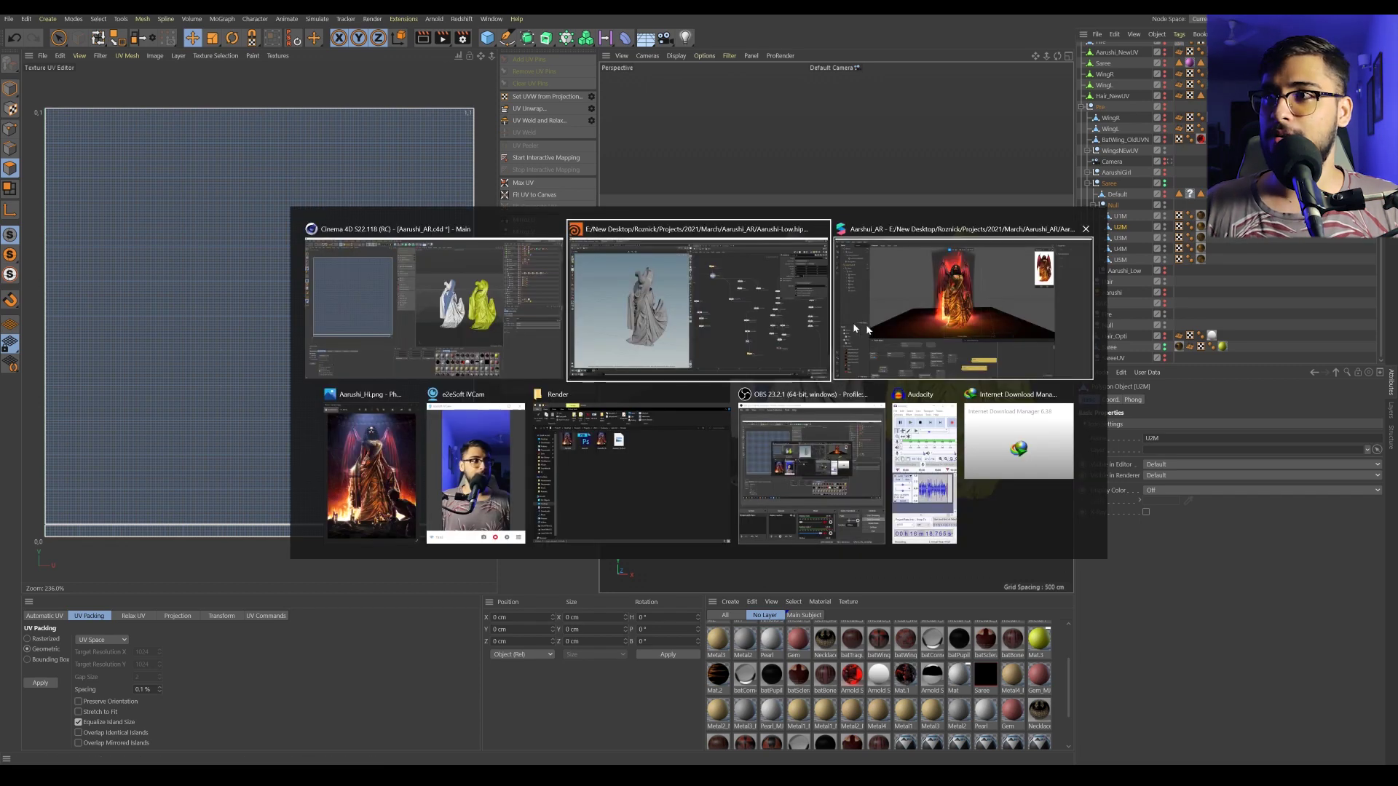
key(Escape)
scroll(793, 339, up, 2)
alt+middle_drag(710, 334, 751, 339)
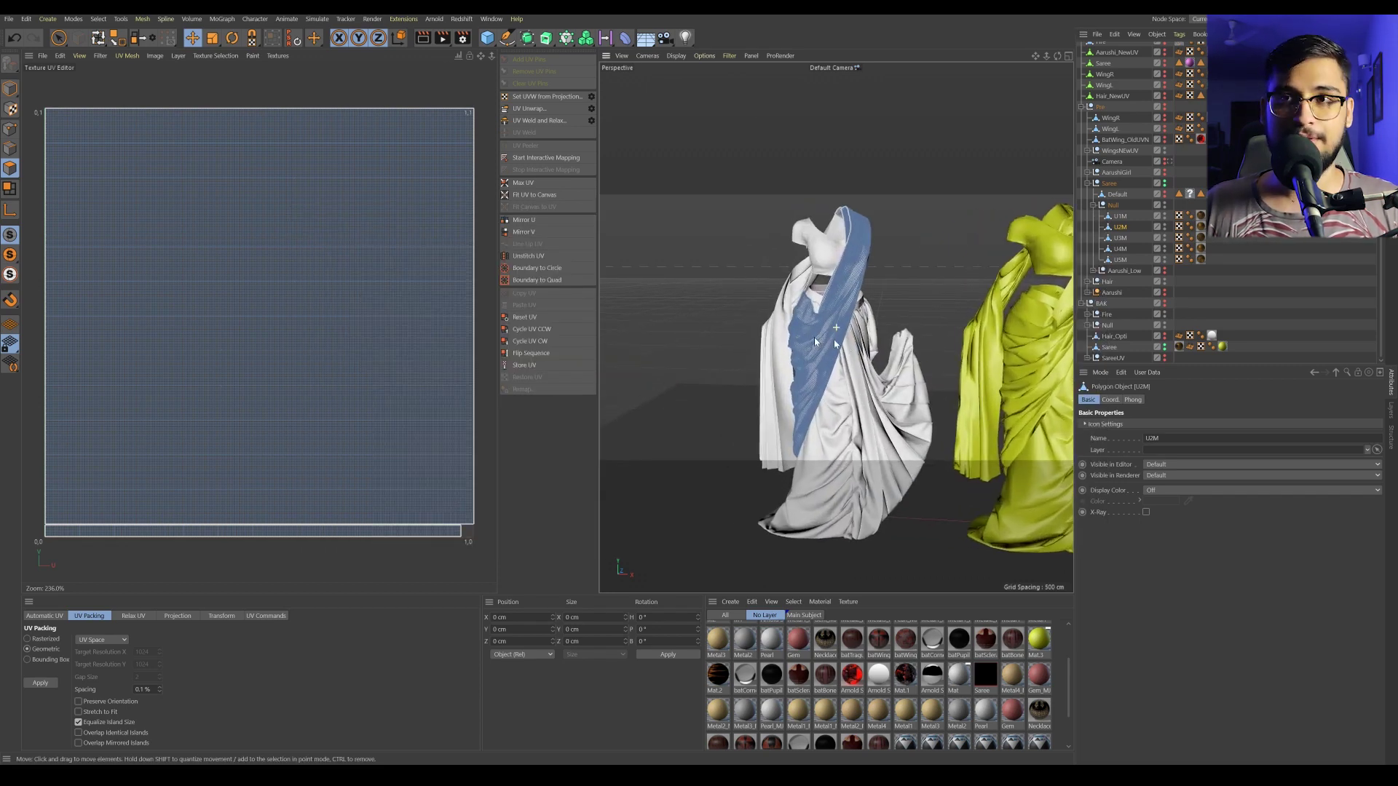
Step: Try moving about half of the U2M mesh's UV polygons sideways out of the UV tile, and undo the move
scroll(245, 314, down, 4)
key(0)
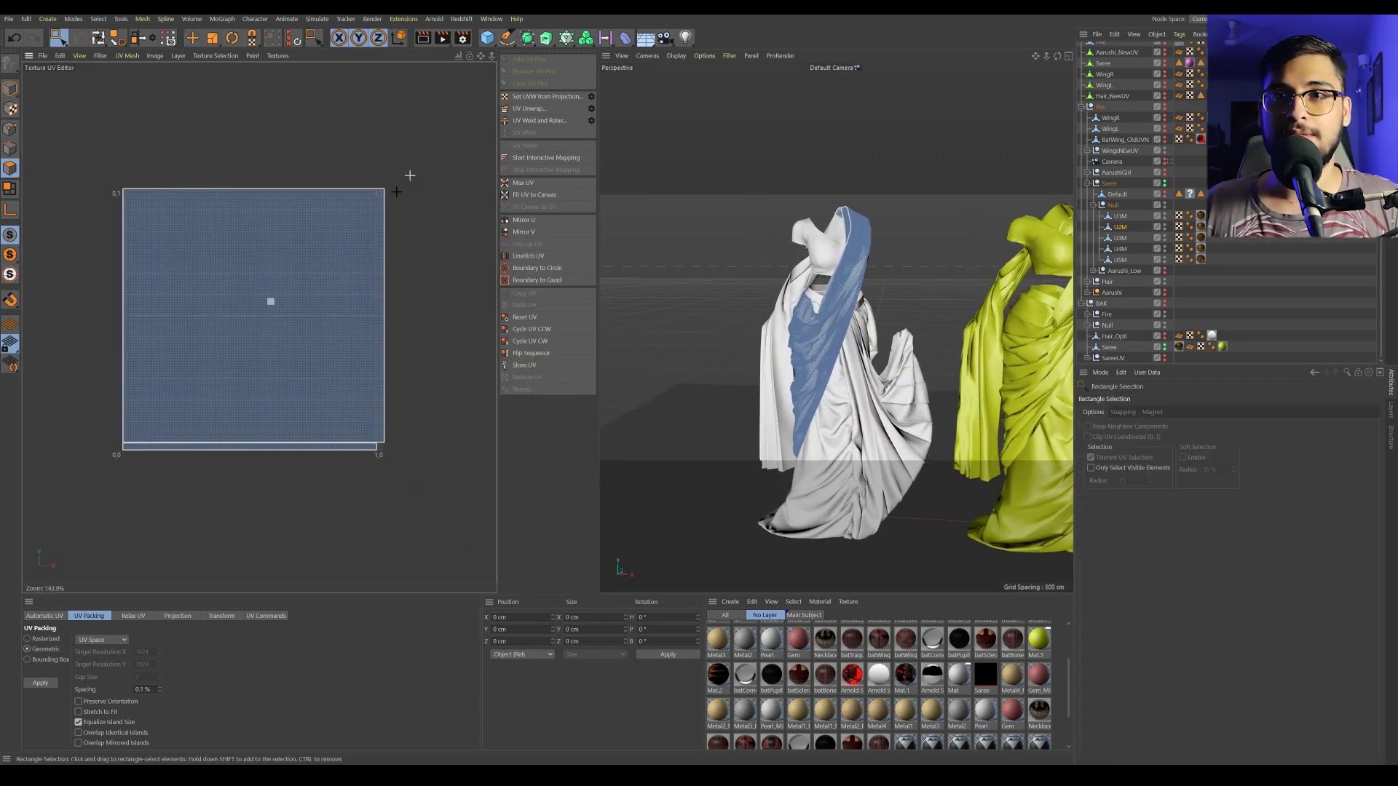
drag(431, 154, 239, 441)
key(e)
drag(299, 287, 430, 295)
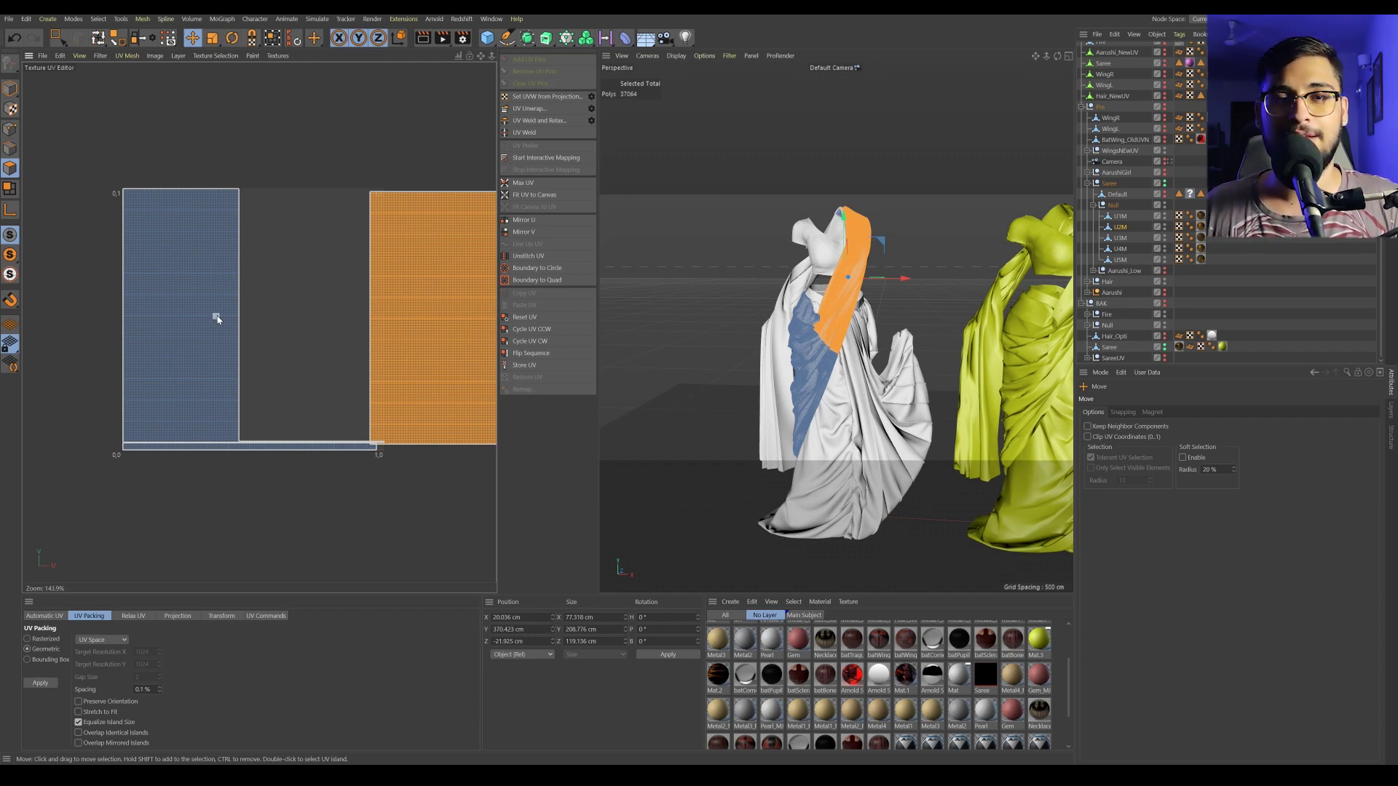
key(ctrl+z)
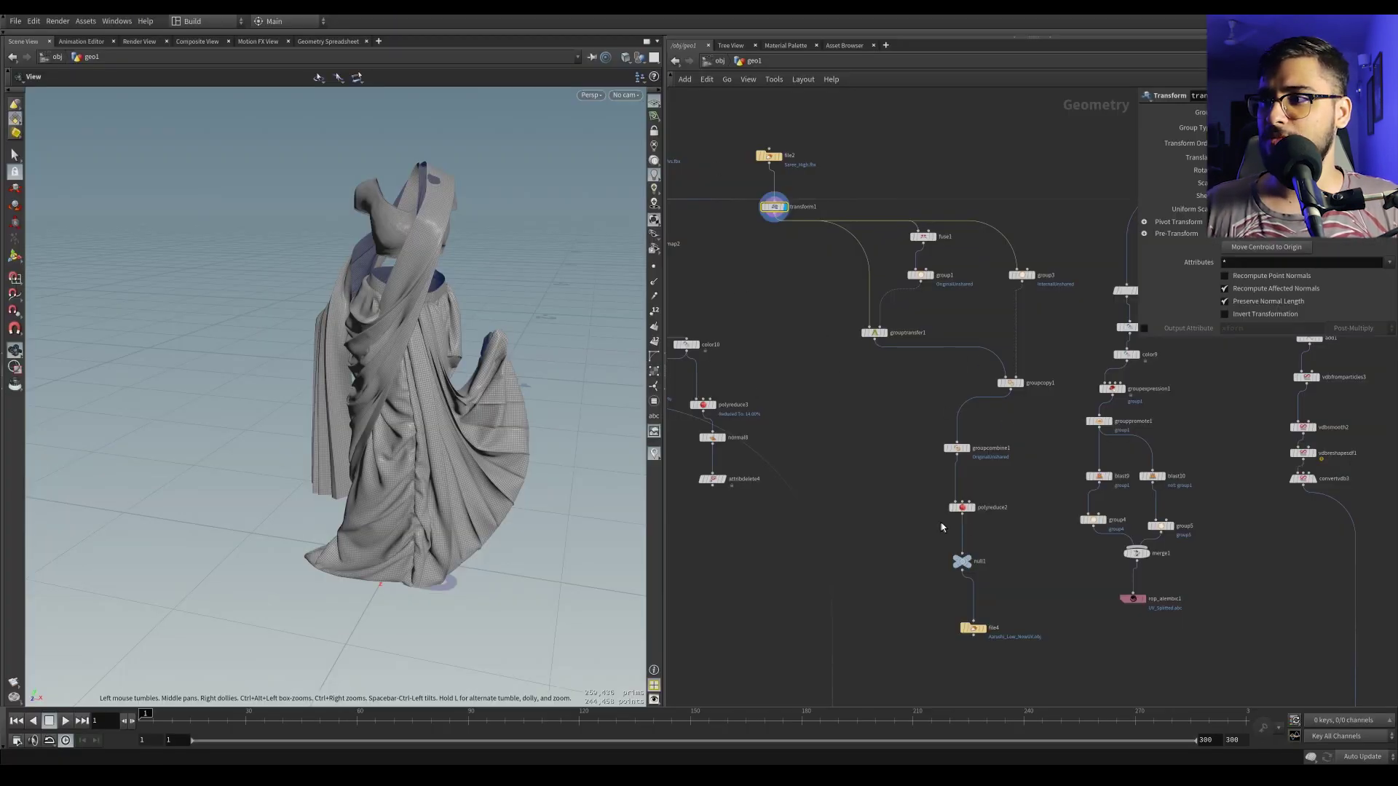
Step: Switch to Houdini, display the polyreduce2 node in the saree branch and examine the reduced mesh up close
click(978, 515)
click(975, 513)
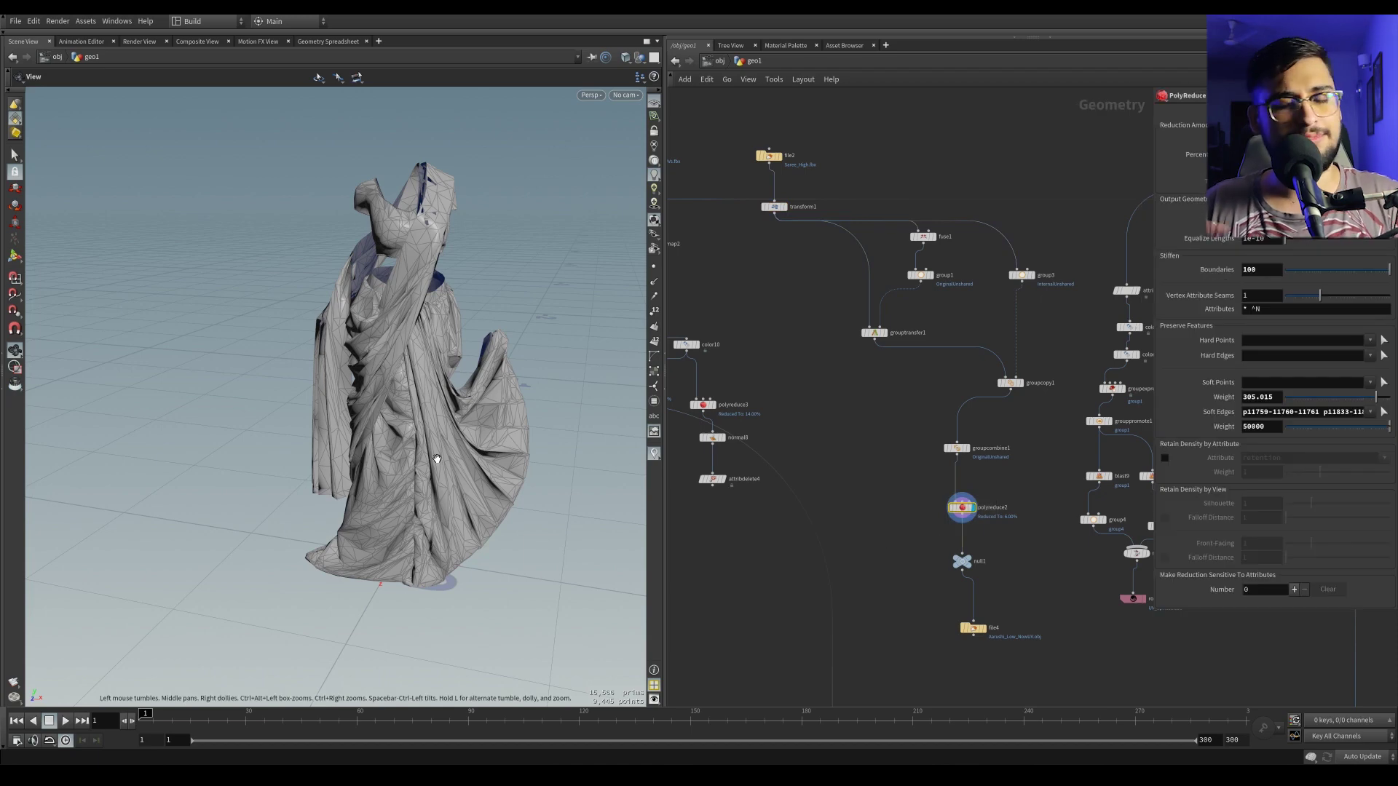
scroll(444, 458, up, 3)
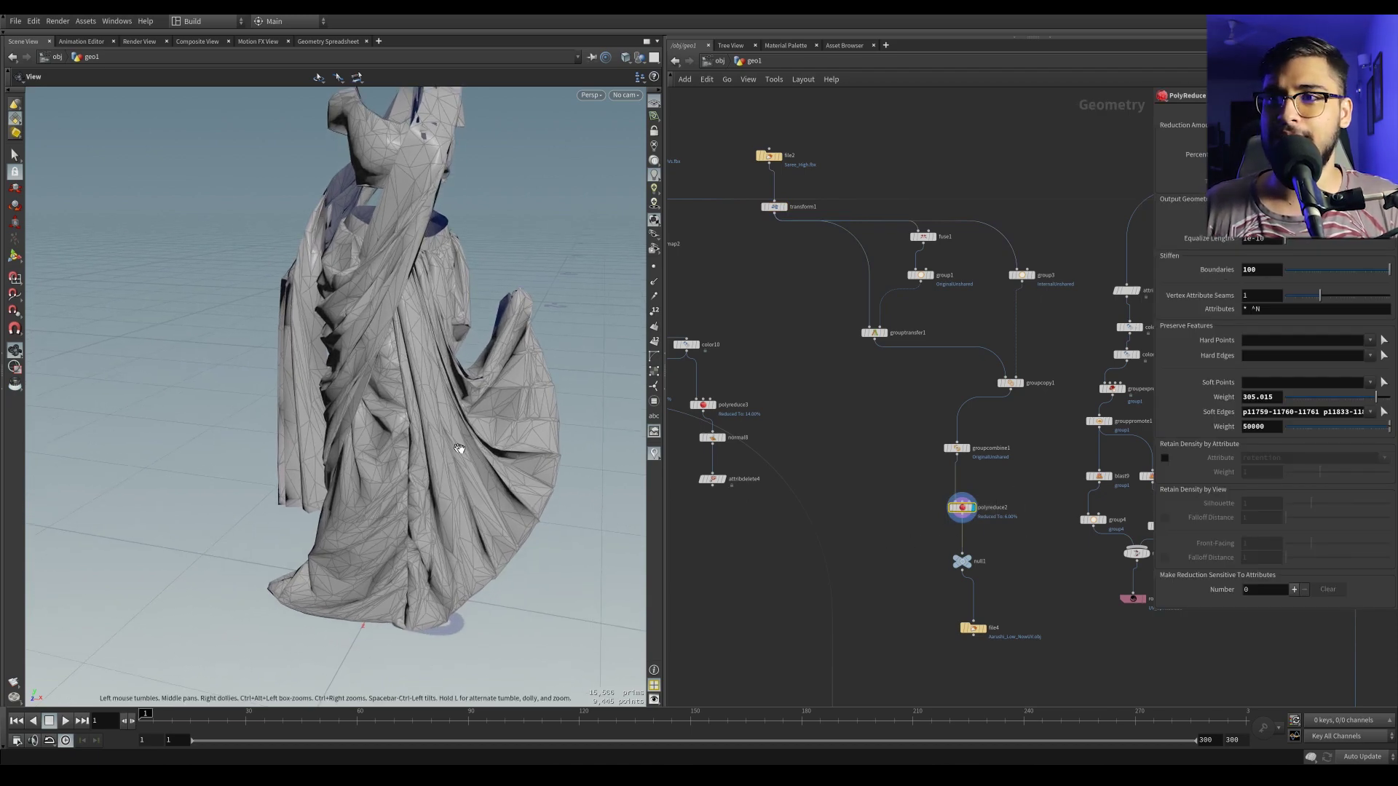
drag(472, 415, 546, 404)
Step: Display the transform9 node under the Wings_NewUV file and examine the high-resolution wings and their node branch
middle_drag(1043, 596, 949, 630)
scroll(949, 630, down, 2)
middle_drag(820, 498, 1060, 539)
scroll(786, 383, up, 4)
click(900, 407)
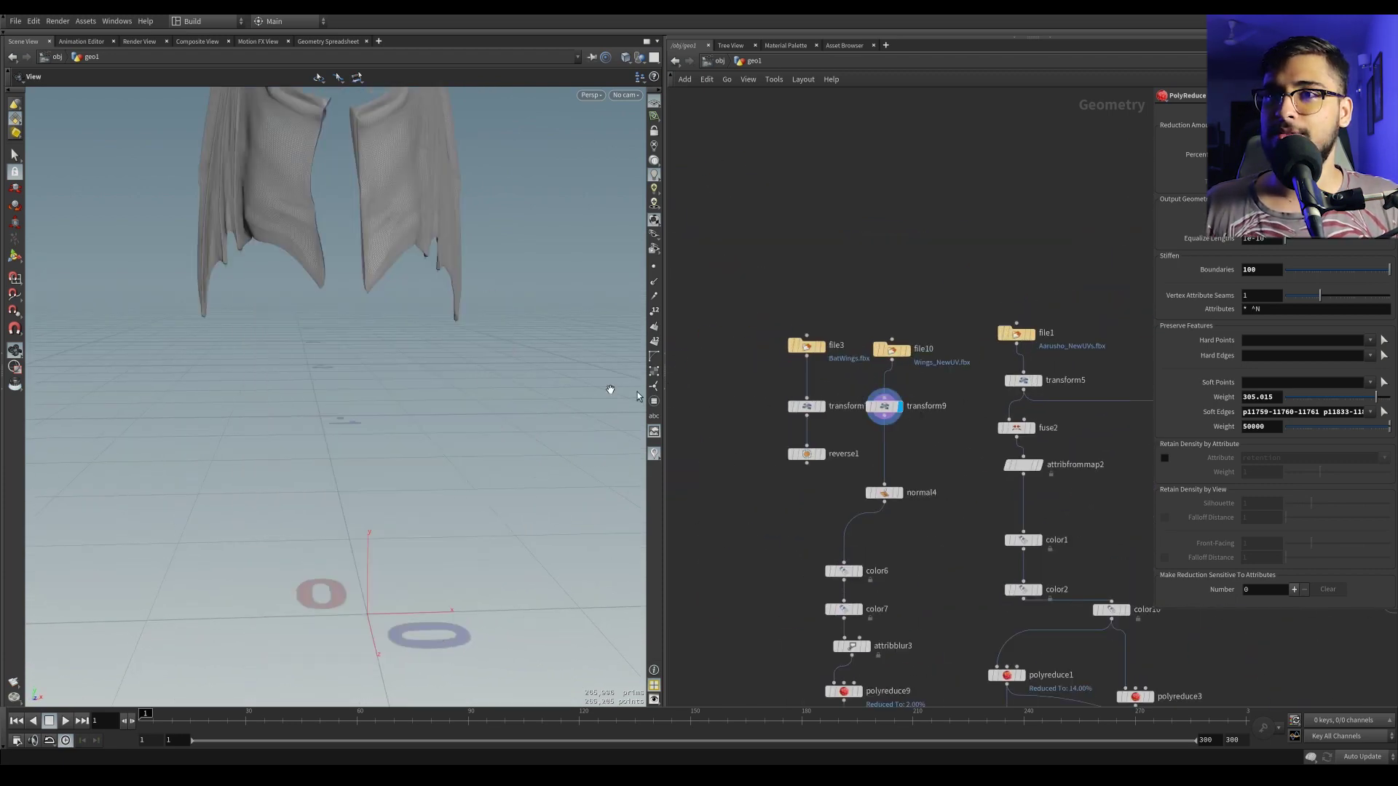
drag(397, 265, 493, 332)
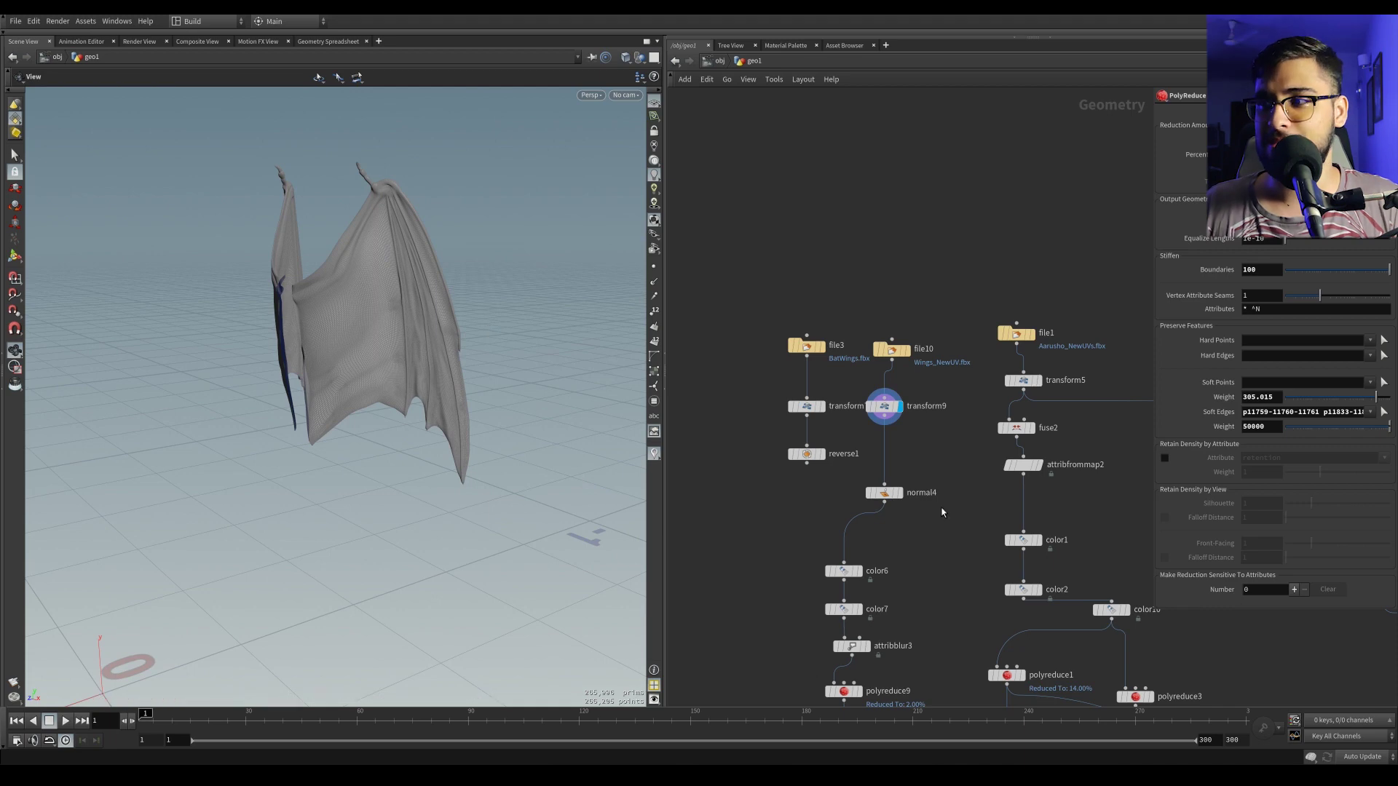
middle_drag(942, 508, 984, 393)
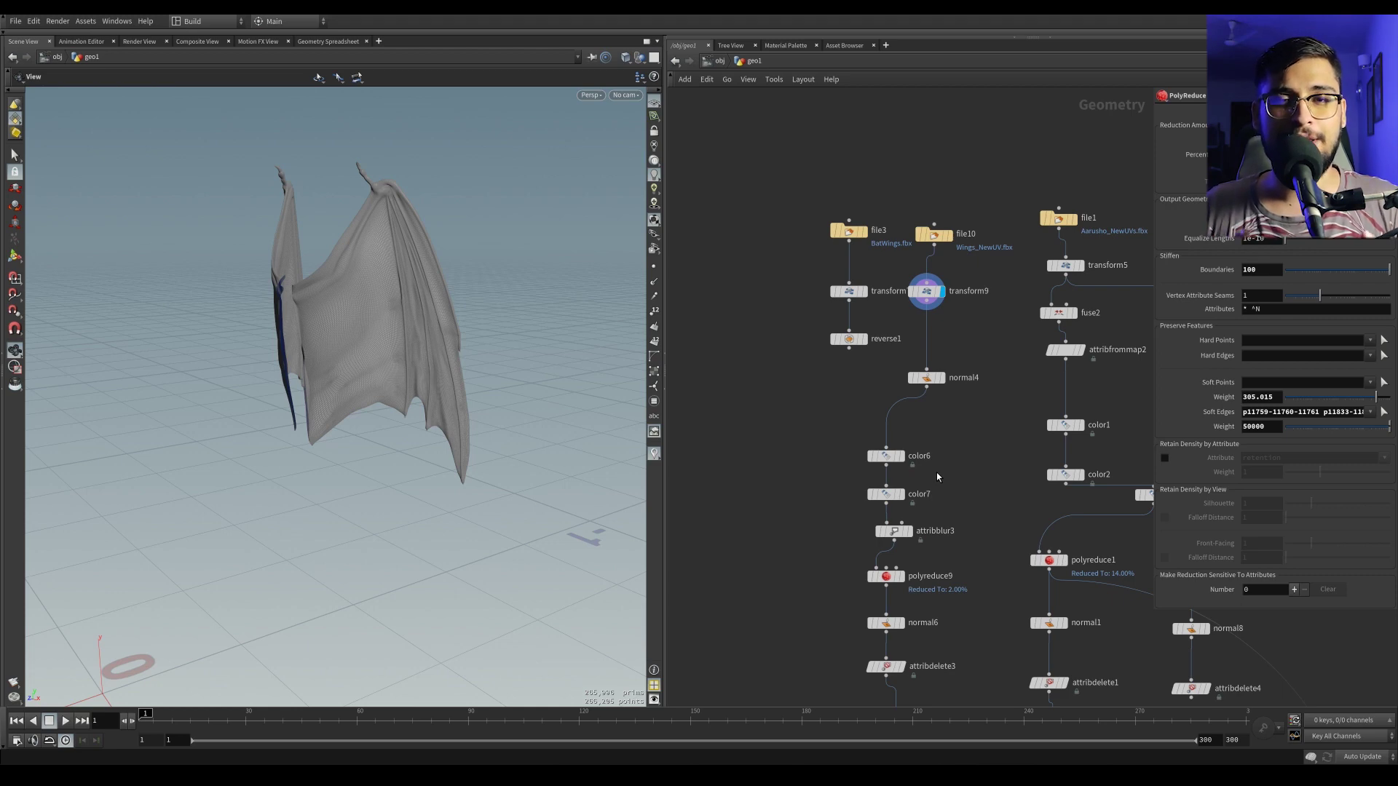
Step: Display the body branch's attribfrommap2 node and examine the dark and light masked areas on the body
click(1080, 351)
drag(262, 473, 507, 425)
scroll(309, 426, up, 3)
drag(313, 426, 444, 395)
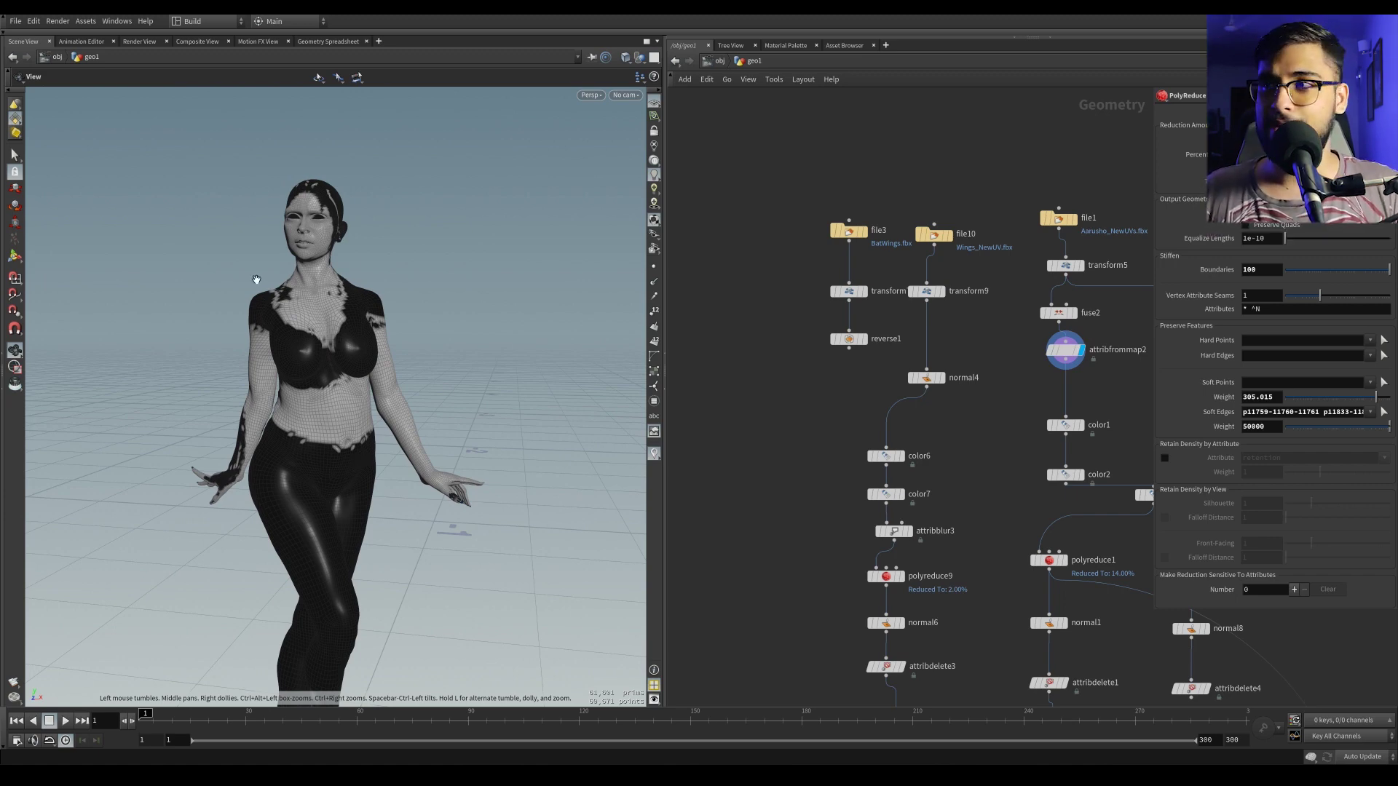
Step: Display the wings' attribblur3 node, and open the geometry selection for the color7 node's group
mouse_move(916, 537)
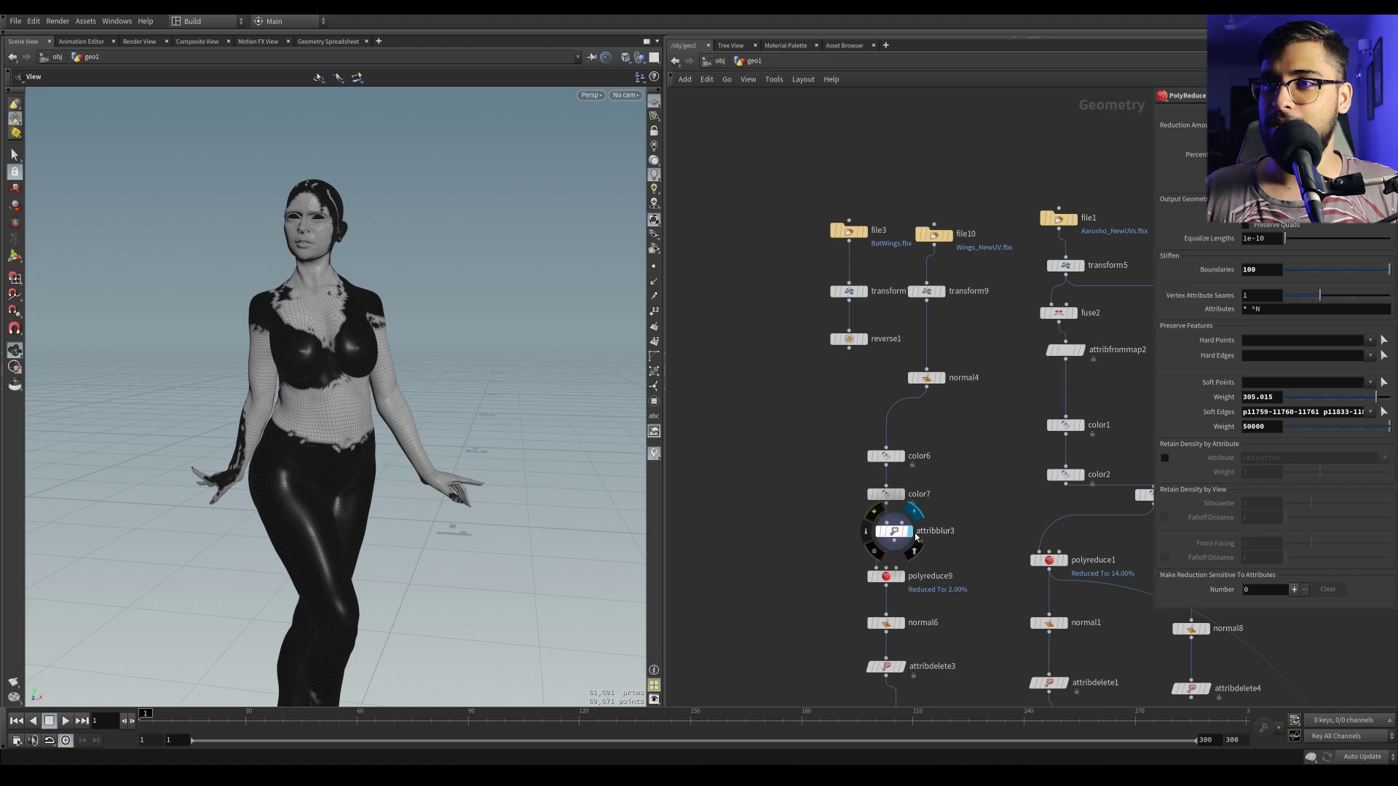
click(914, 513)
click(892, 543)
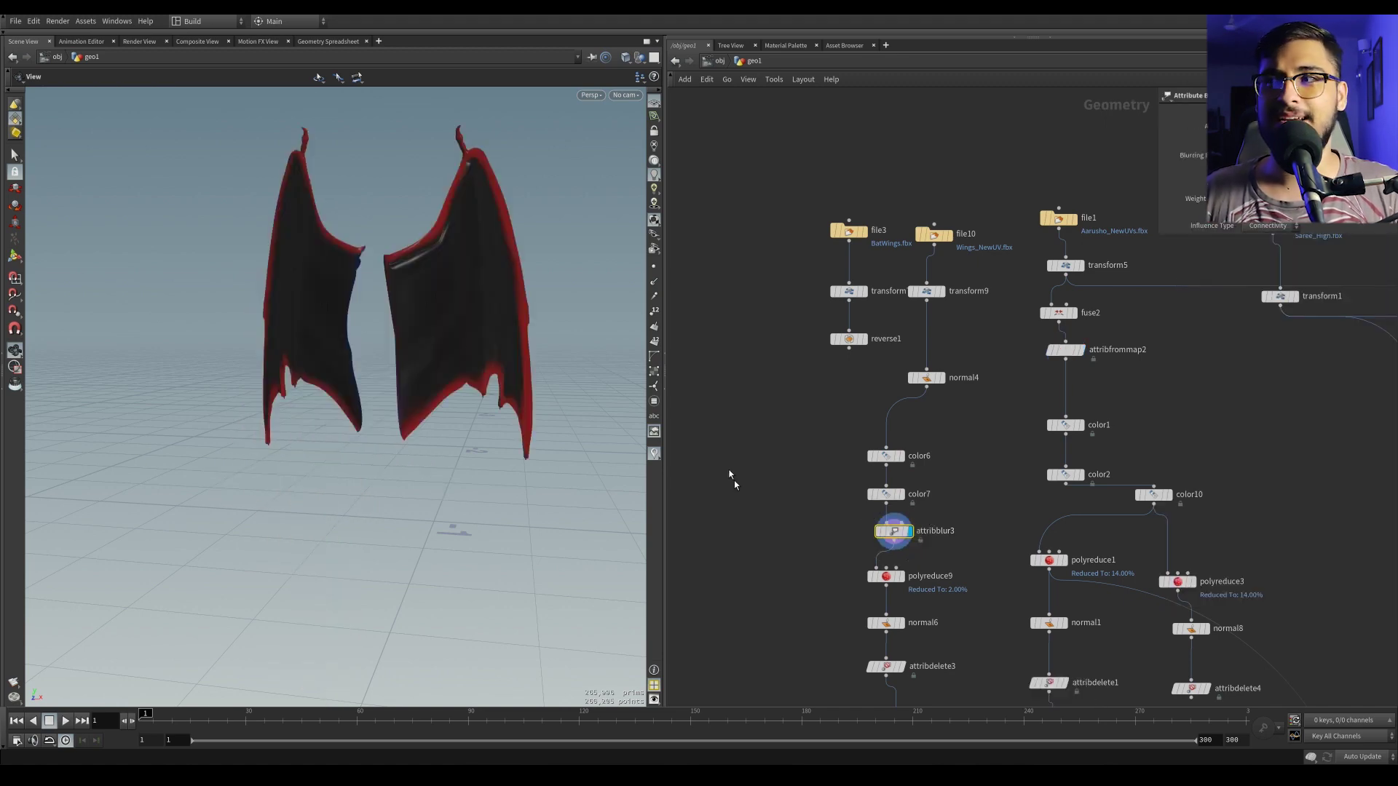
click(887, 495)
click(1382, 116)
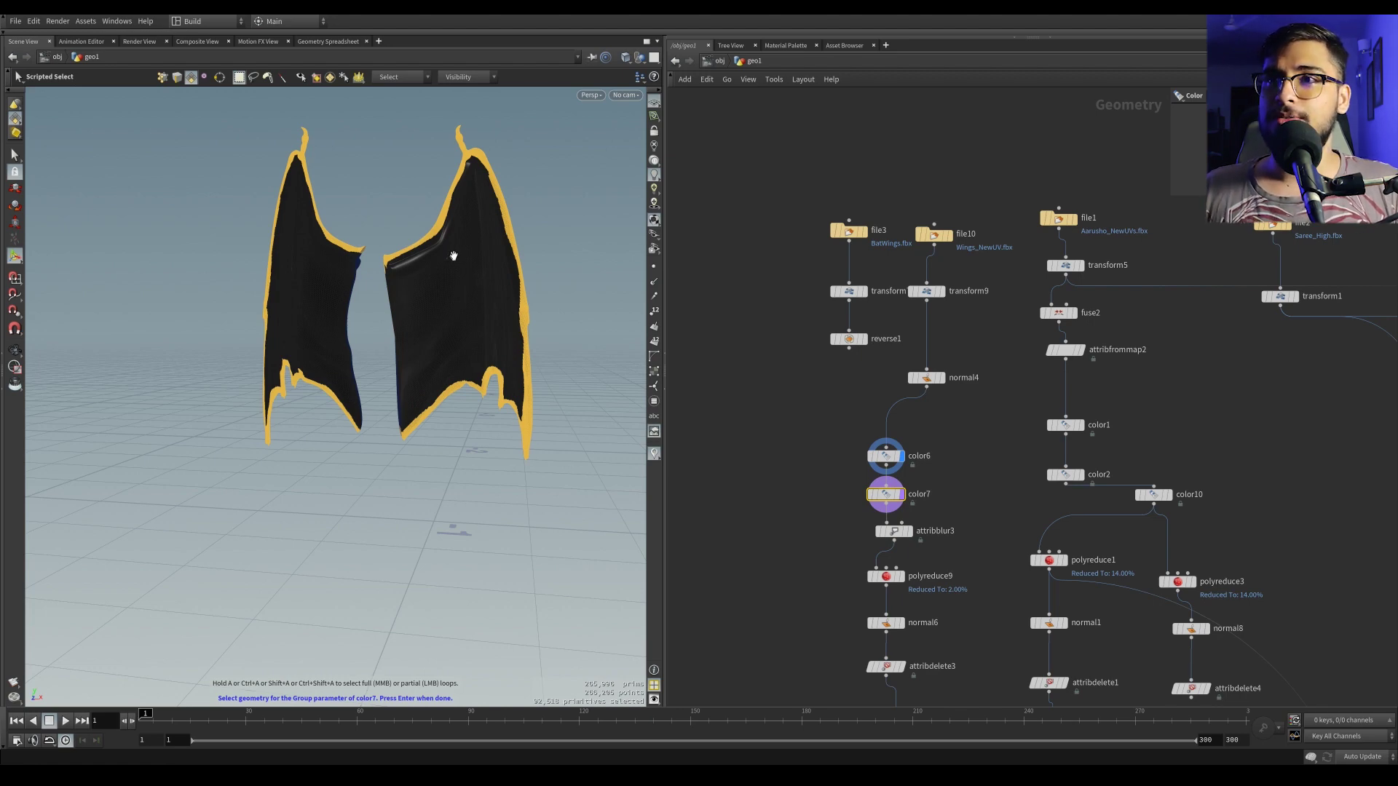
Step: Try brush-selecting extra polygons on the wing membrane for the color7 group, and undo the selection change
drag(456, 247, 350, 259)
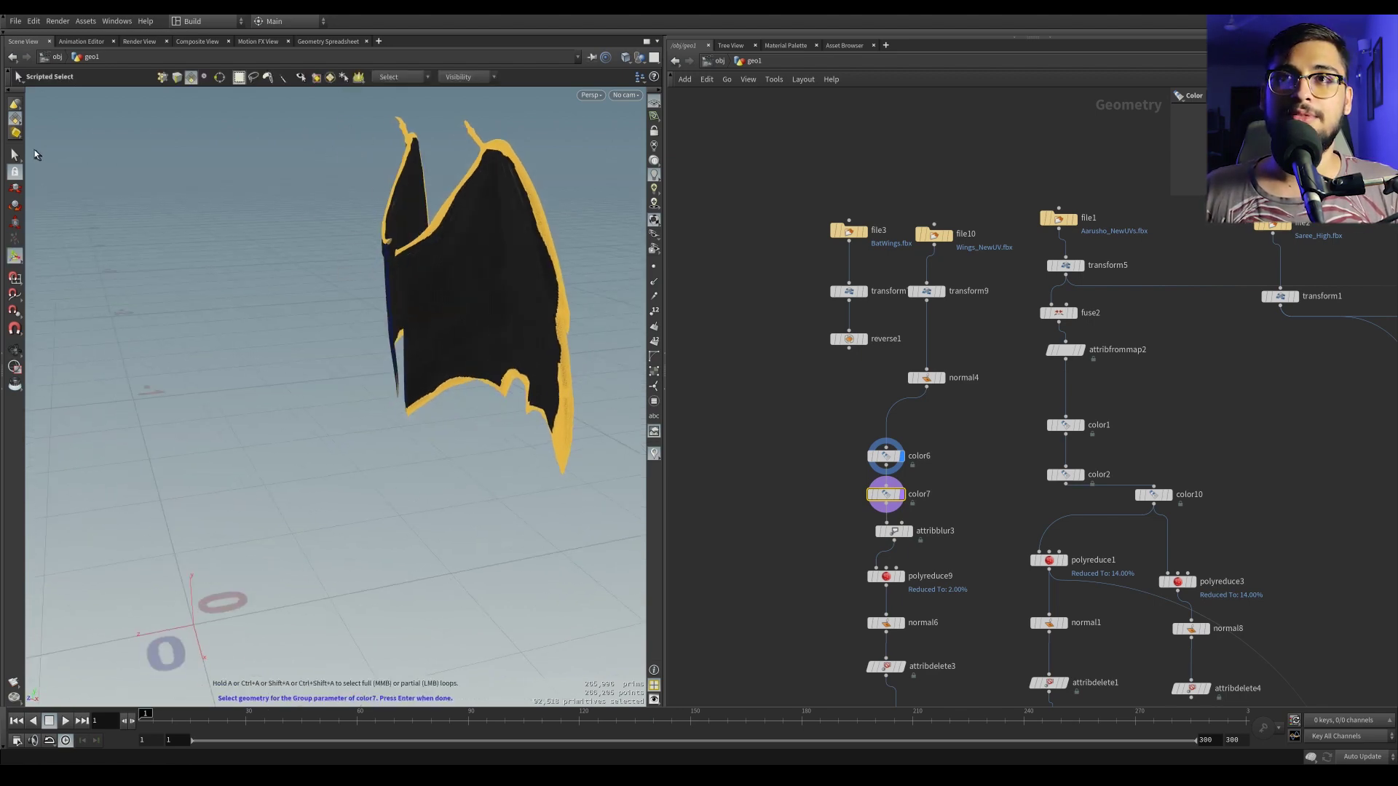
click(254, 77)
click(266, 81)
drag(421, 185, 547, 329)
alt+drag(475, 226, 510, 251)
key(ctrl+z)
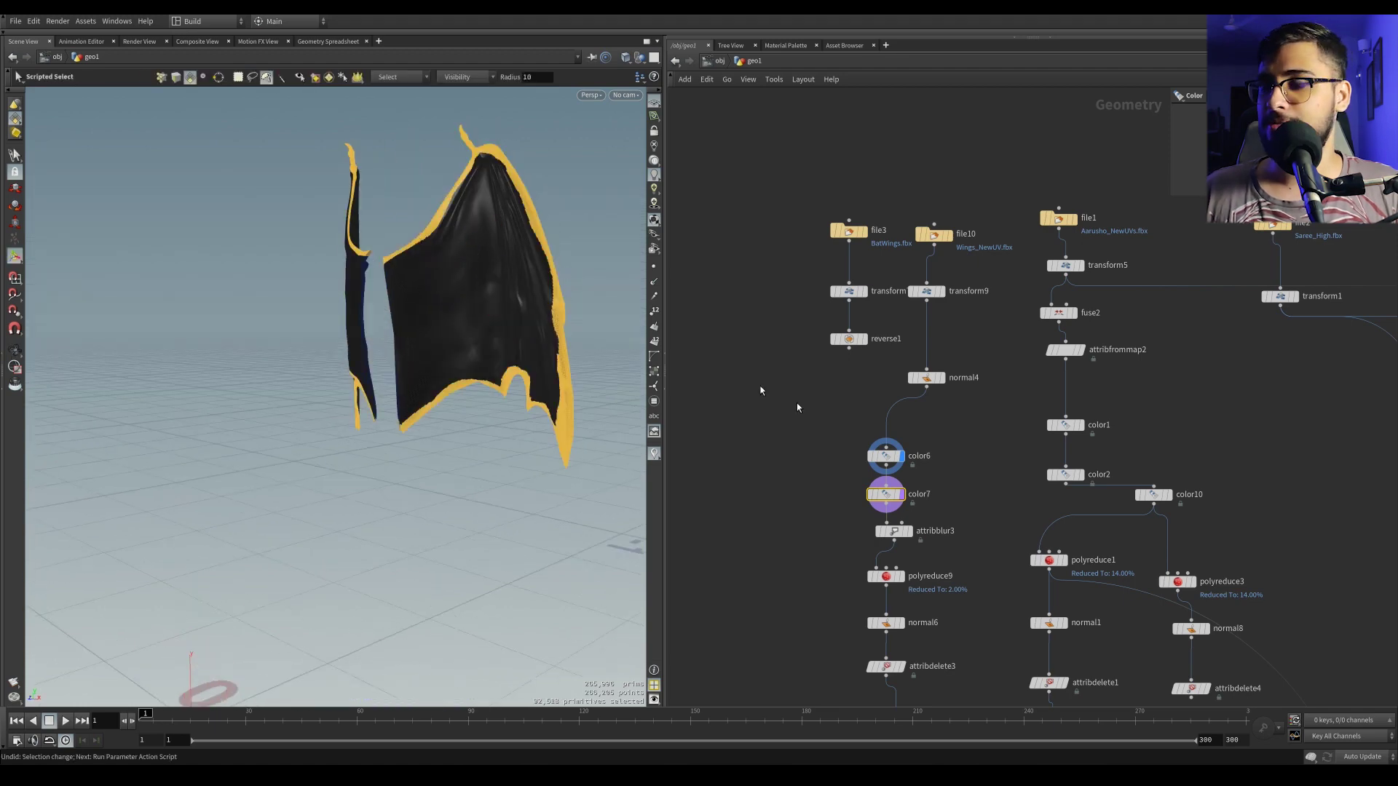
Step: Display the color7 and polyreduce9 nodes of the wing branch and inspect polyreduce9's Cd attribute for retaining density
click(905, 495)
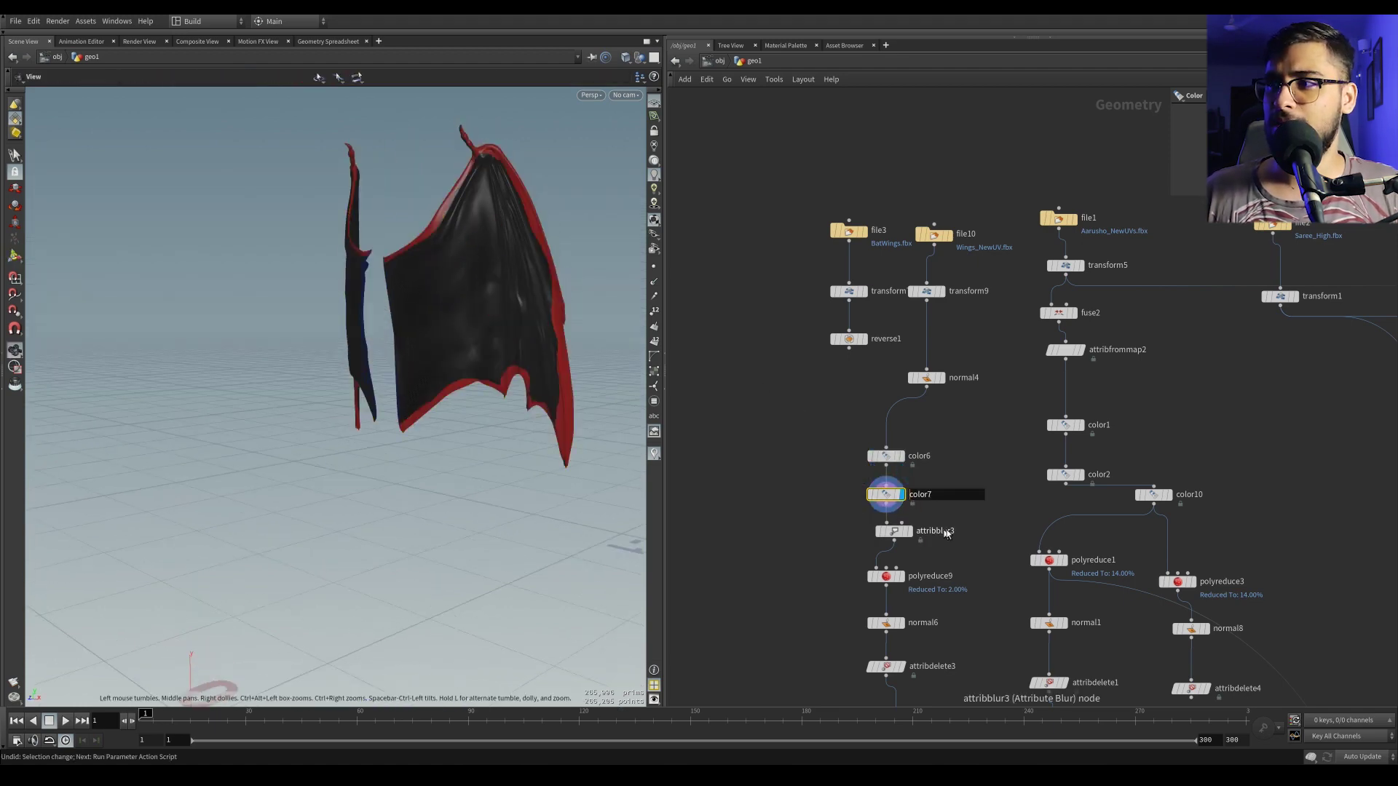
drag(955, 520, 833, 483)
middle_drag(897, 568, 863, 510)
click(867, 517)
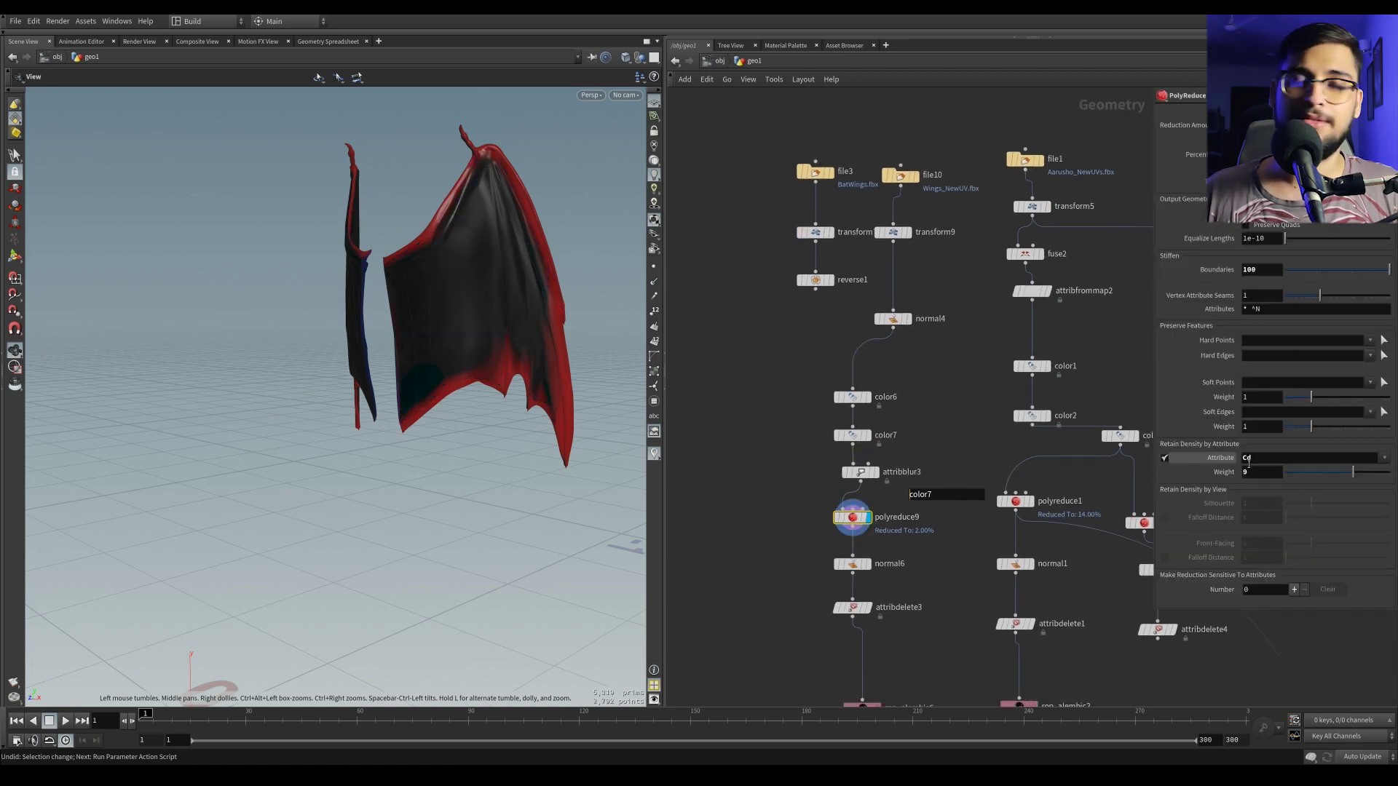
double_click(1247, 458)
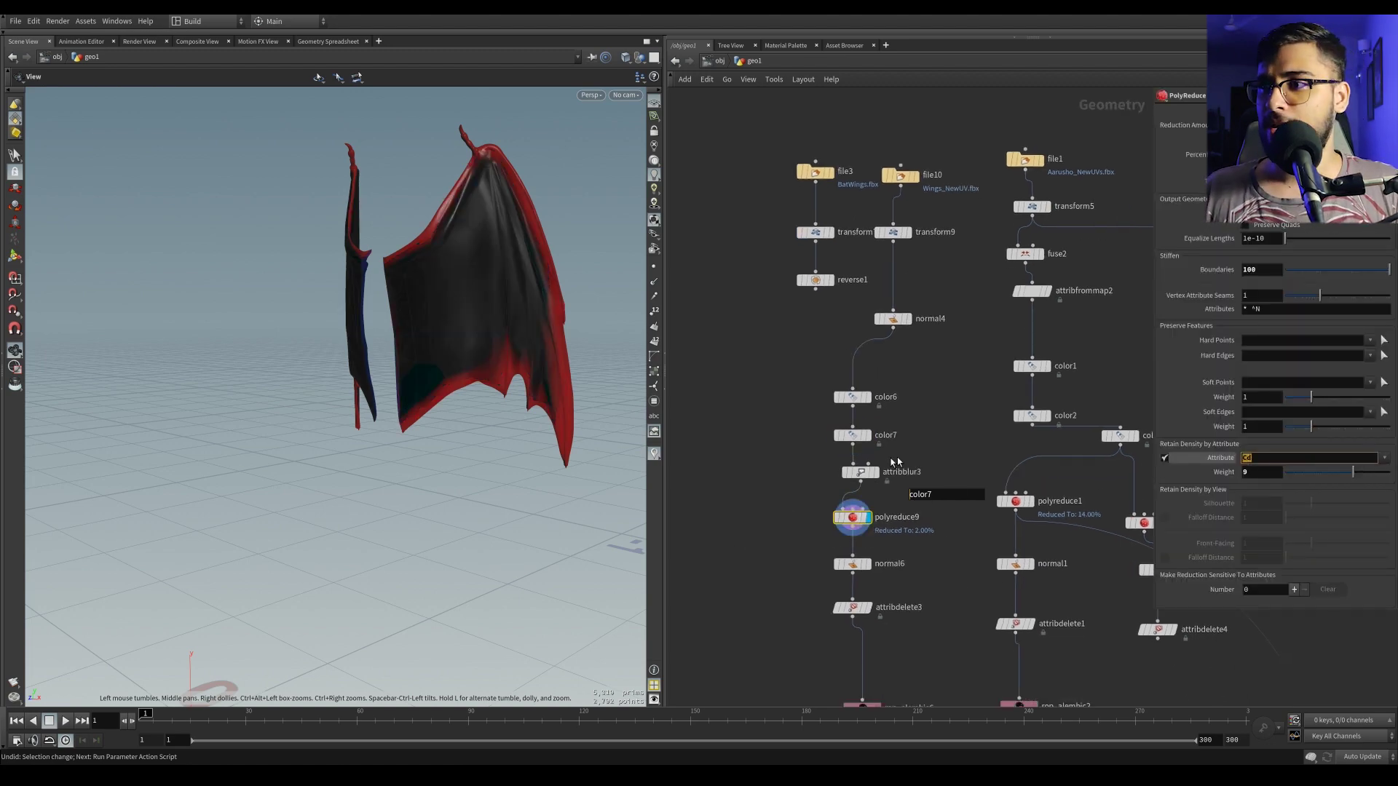
Step: Display the wings' attribdelete3 node and compare the reduced mesh's polygon density with the red mask in color7
click(867, 607)
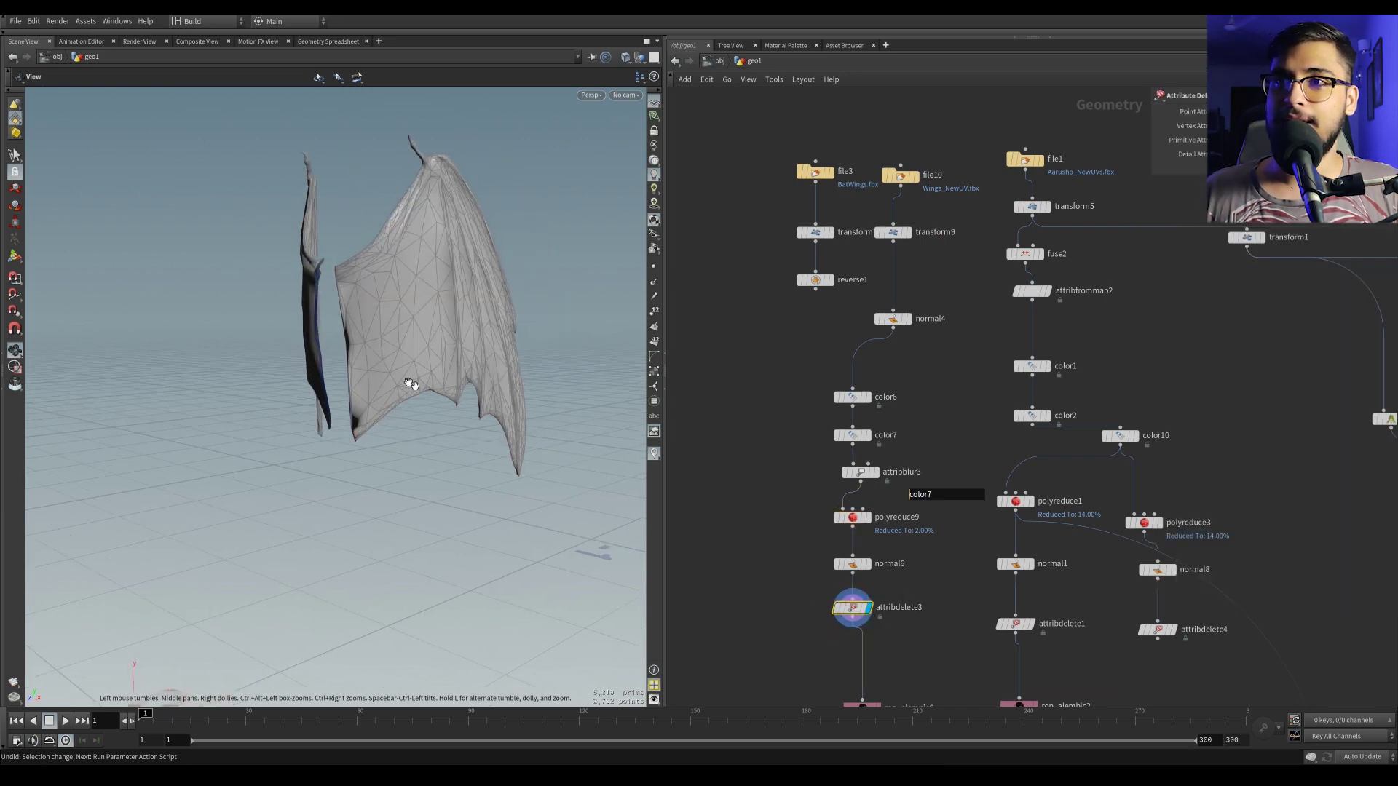
right_drag(400, 371, 479, 273)
middle_drag(479, 273, 400, 364)
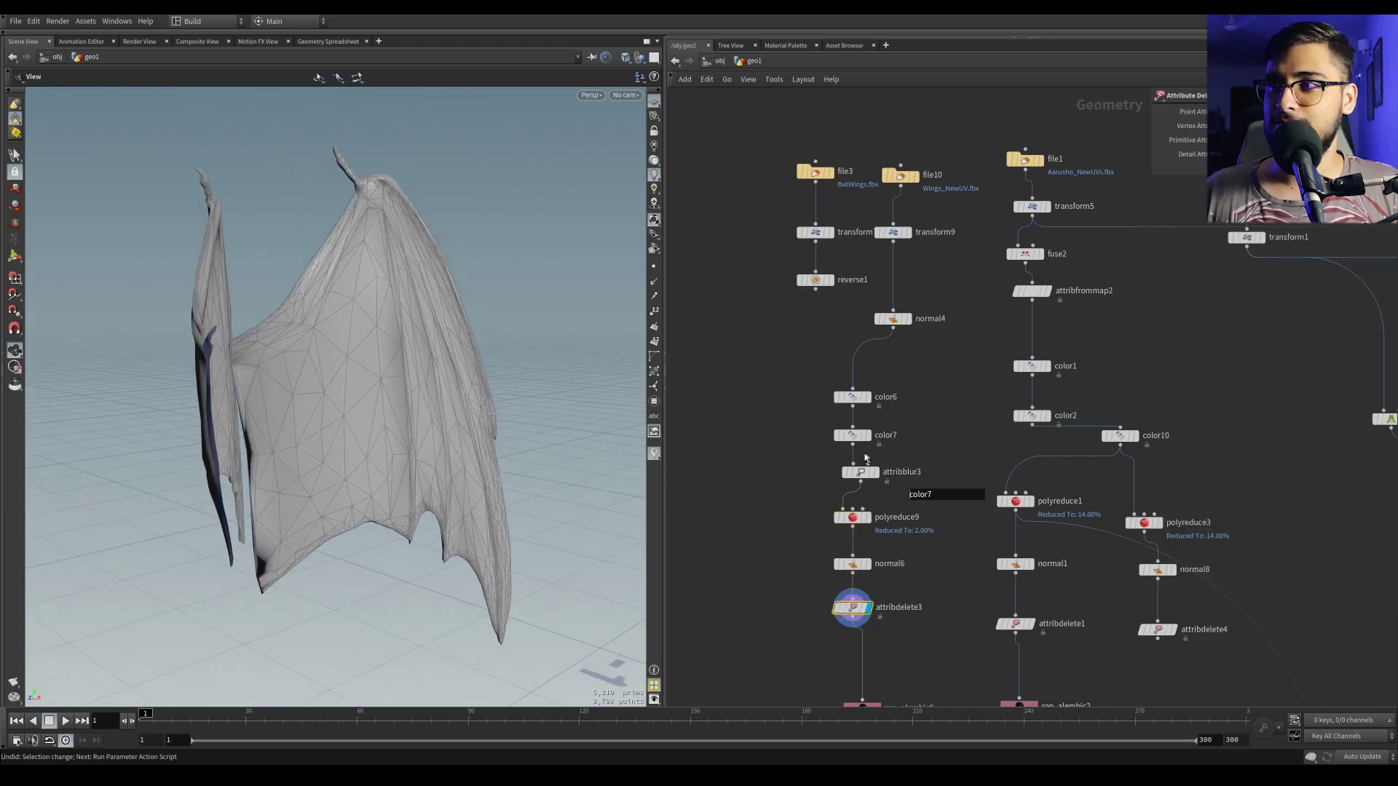
click(867, 436)
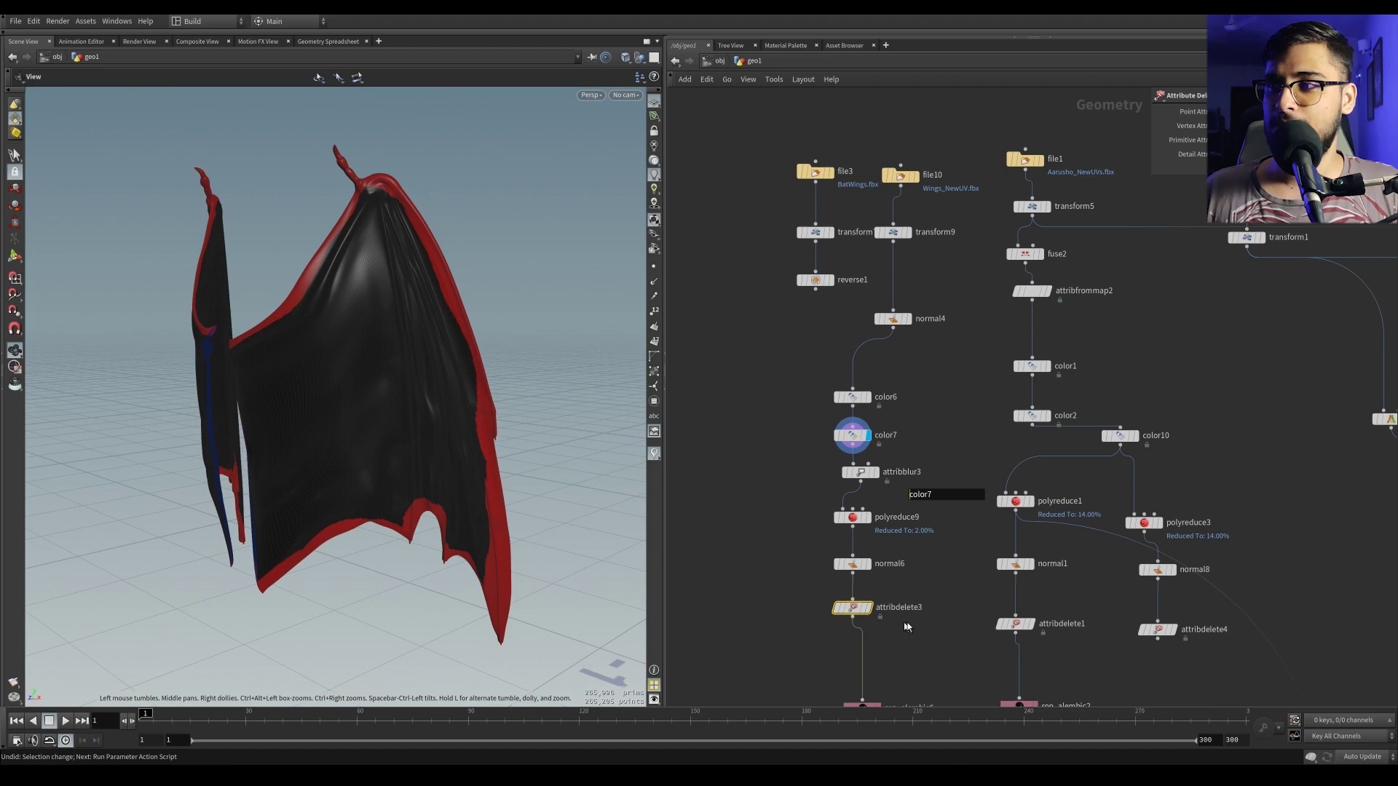
click(867, 608)
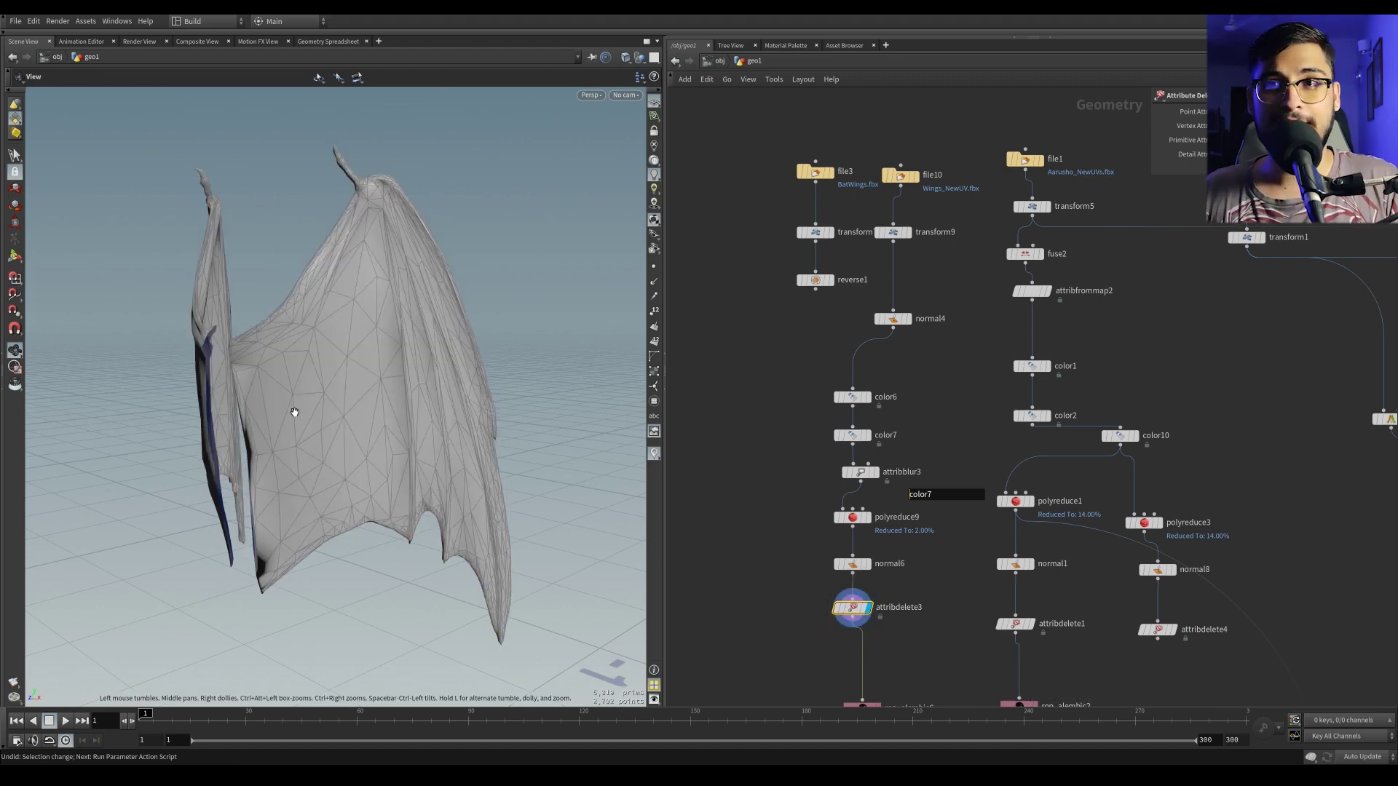
Step: Examine the reduced wing mesh up close along the membrane's lower edge and from the front
middle_drag(451, 522, 350, 432)
right_drag(337, 456, 483, 472)
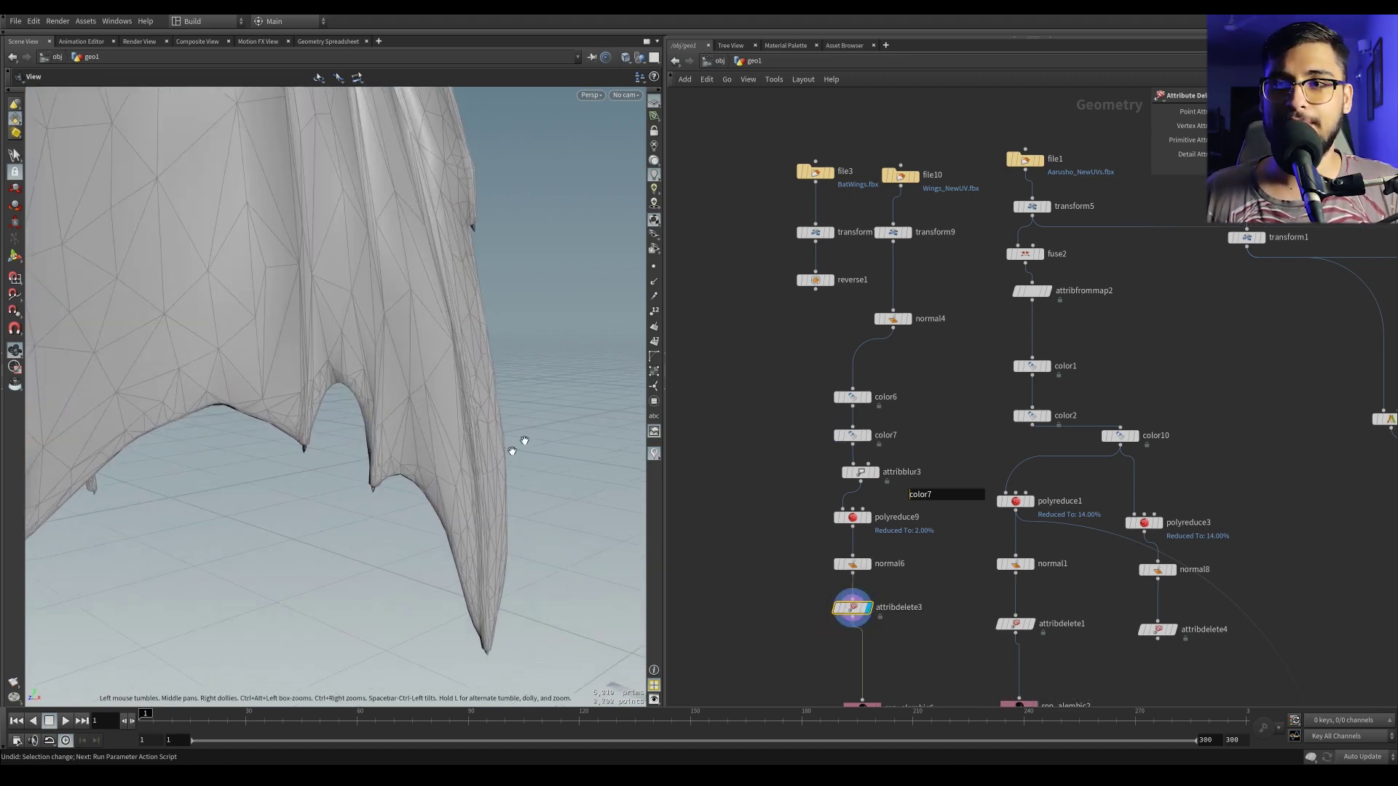
middle_drag(400, 442, 305, 369)
drag(393, 572, 461, 371)
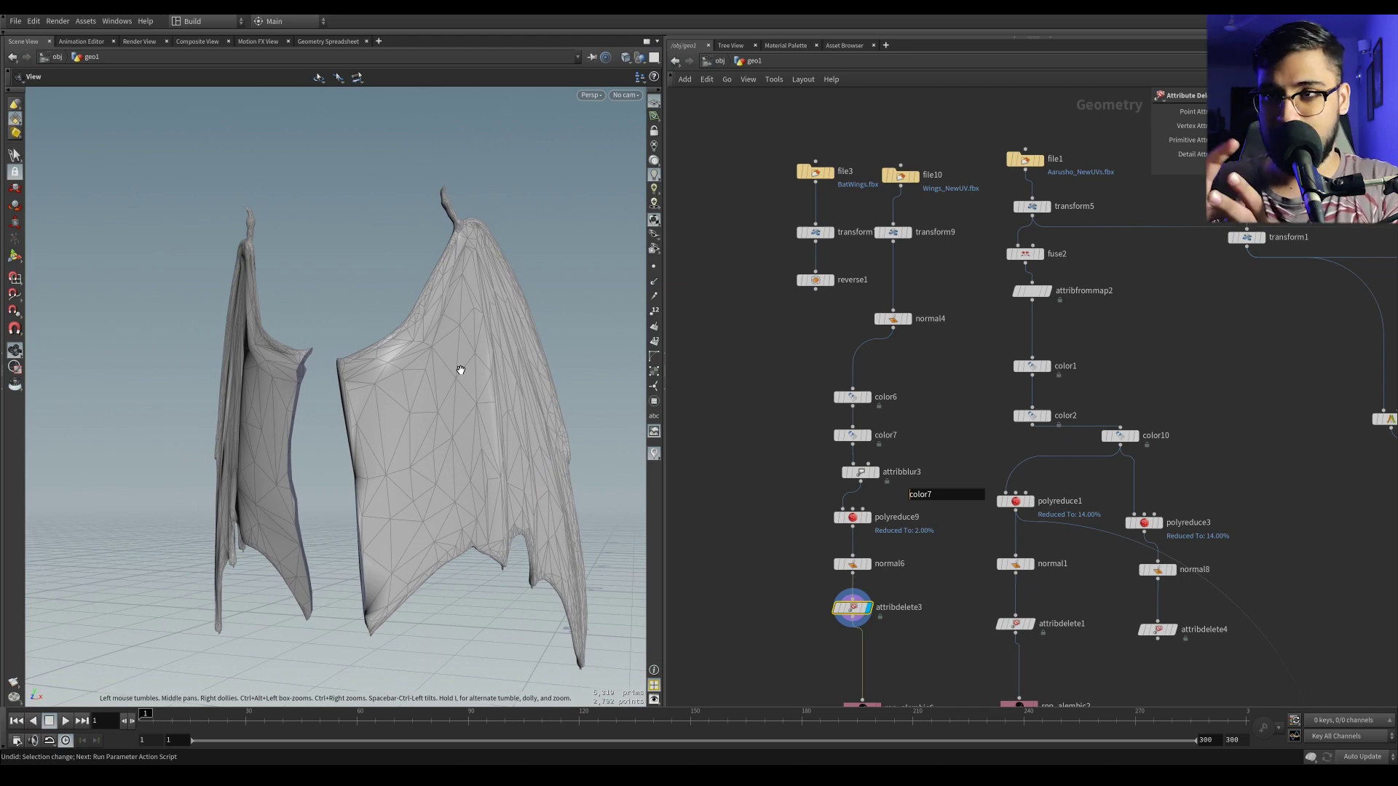
Step: Go to the hair branch of the network, display its transform8 node and examine the original hair geometry
scroll(959, 337, down, 3)
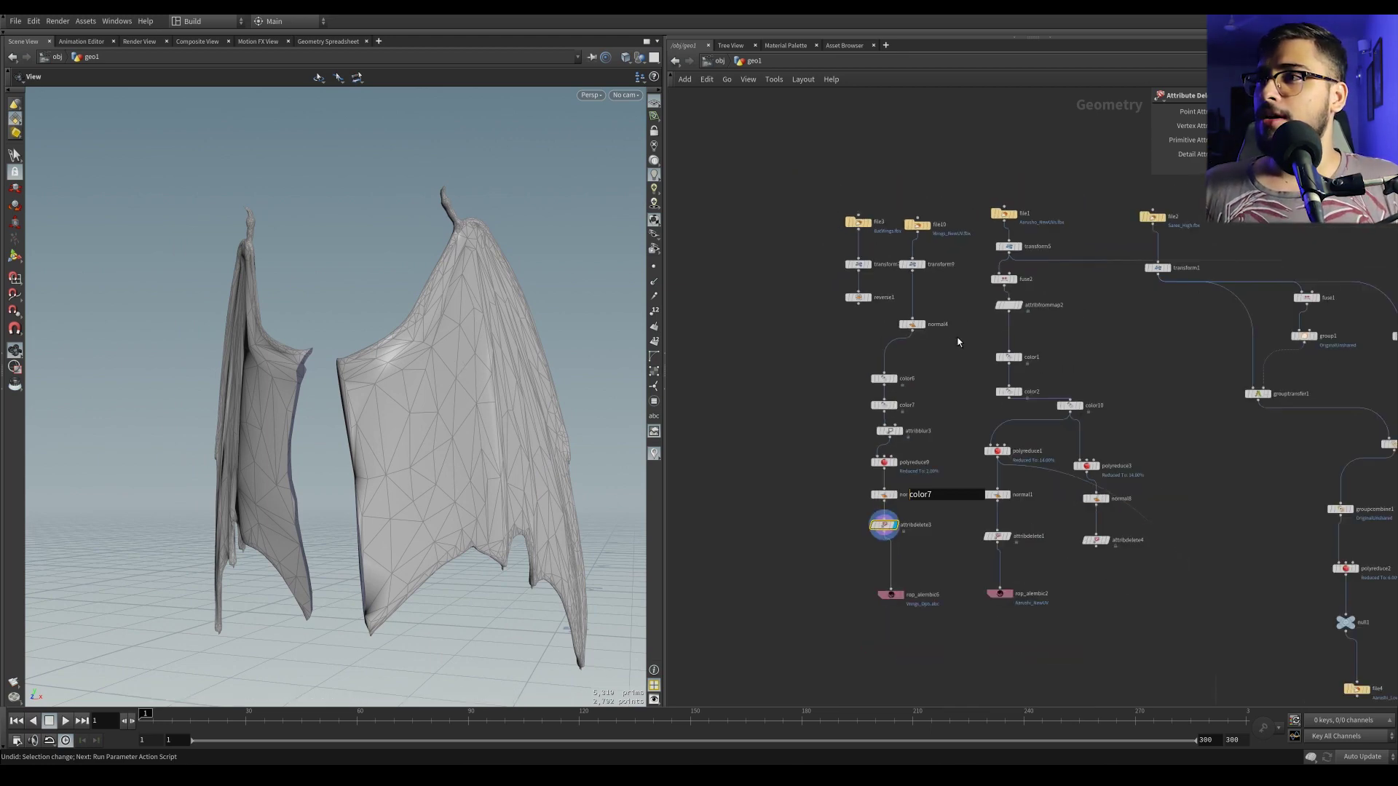
middle_drag(962, 329, 888, 344)
middle_drag(1117, 375, 865, 380)
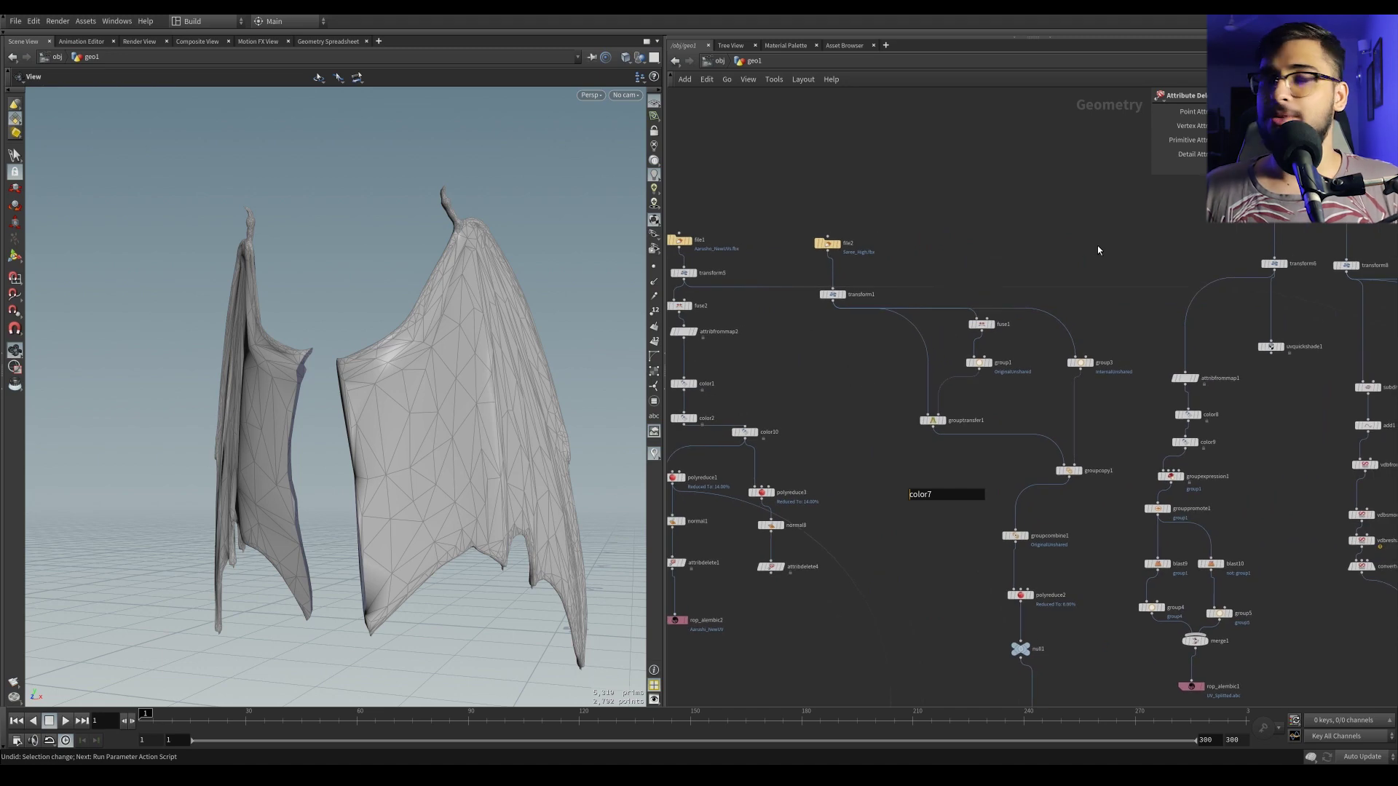
middle_drag(1095, 246, 809, 282)
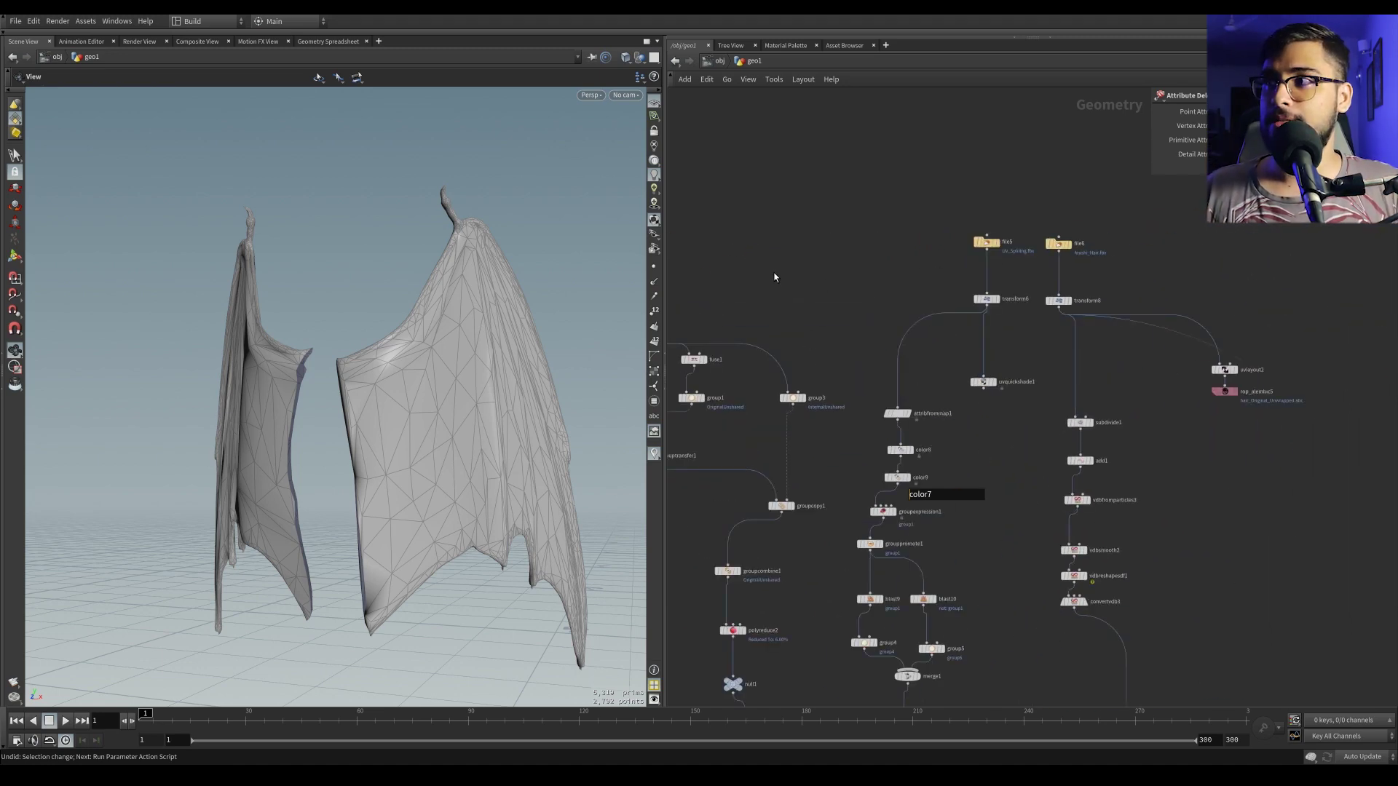
middle_drag(1123, 443, 1061, 312)
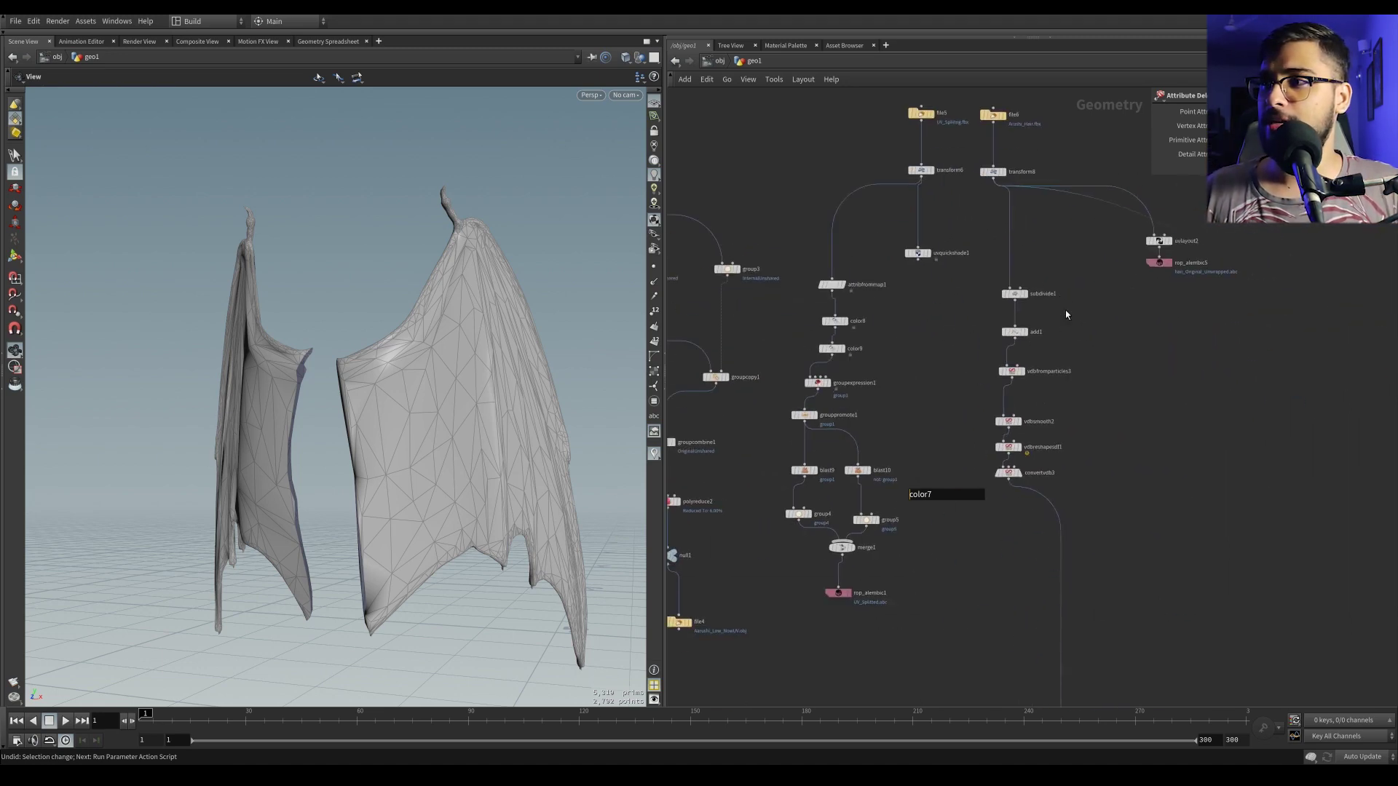
click(947, 499)
click(932, 443)
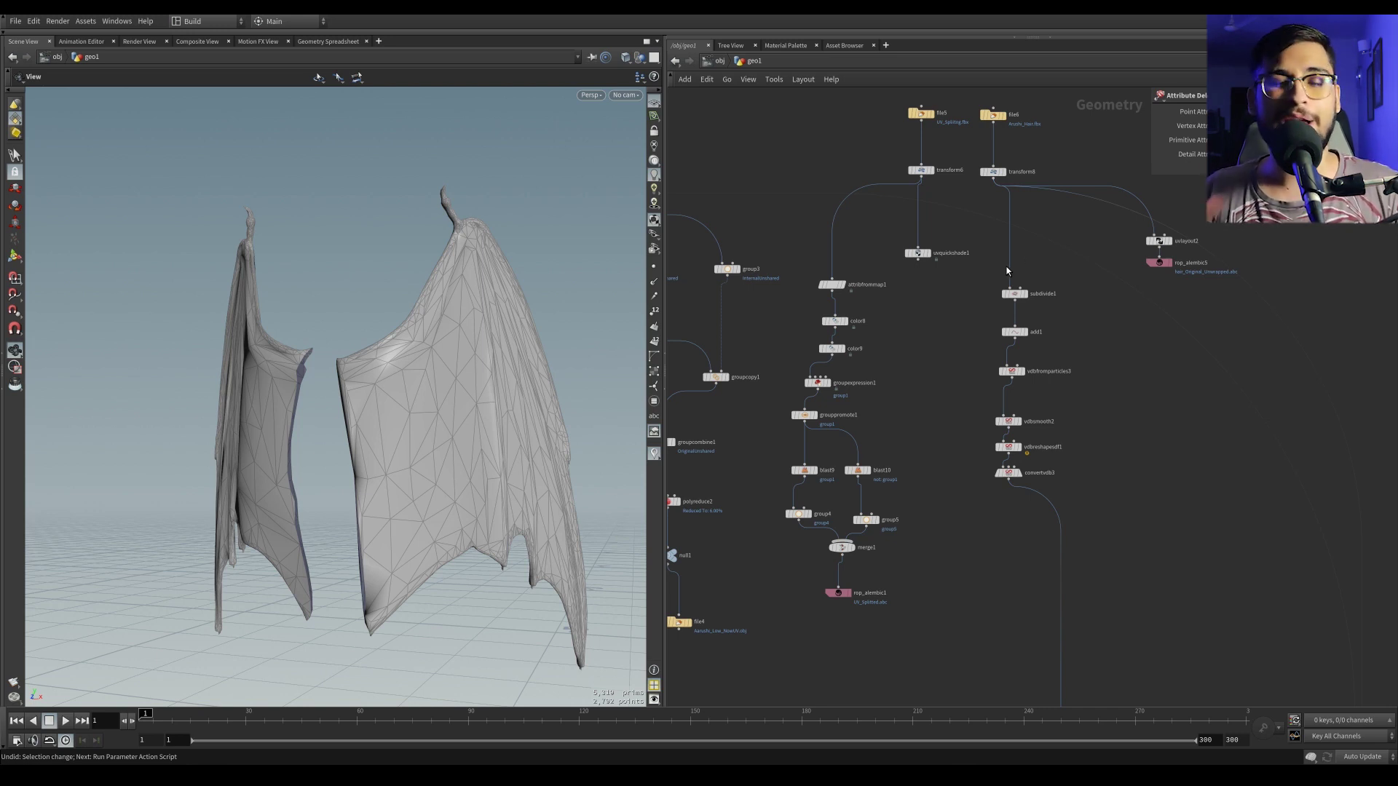
click(993, 173)
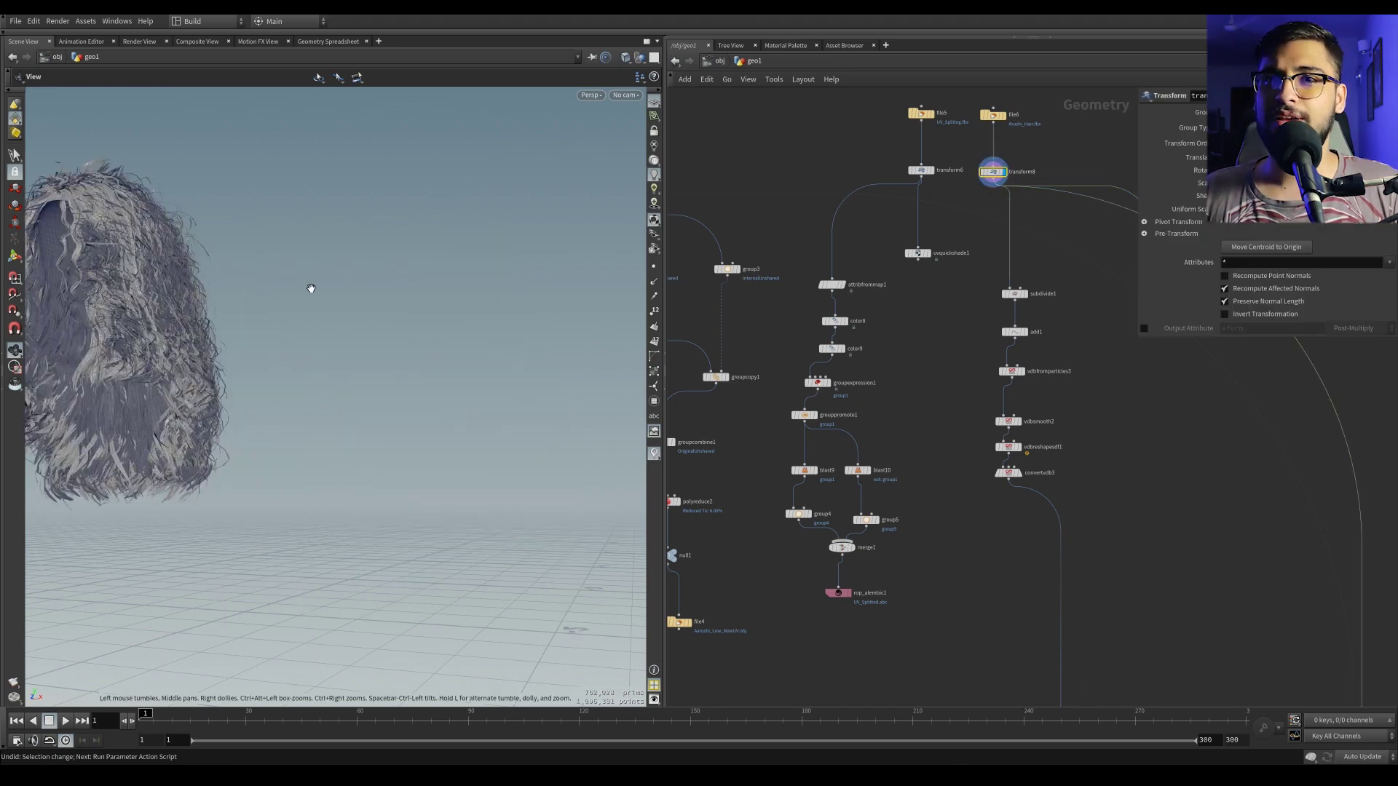
drag(309, 287, 441, 329)
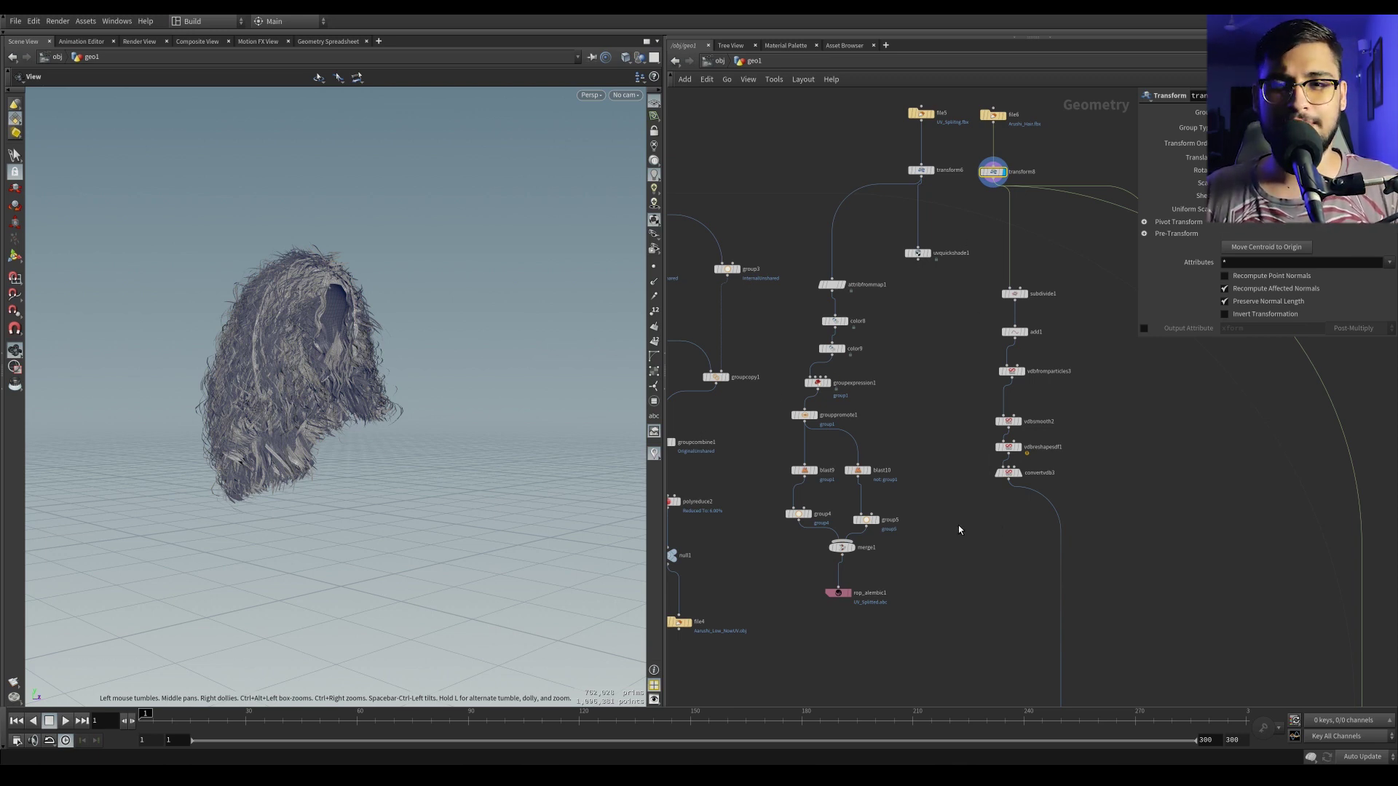
Step: Display the hair branch's convertvdb3 mesh and inspect the parameters of the vdbfromparticles3 node
scroll(1028, 320, up, 2)
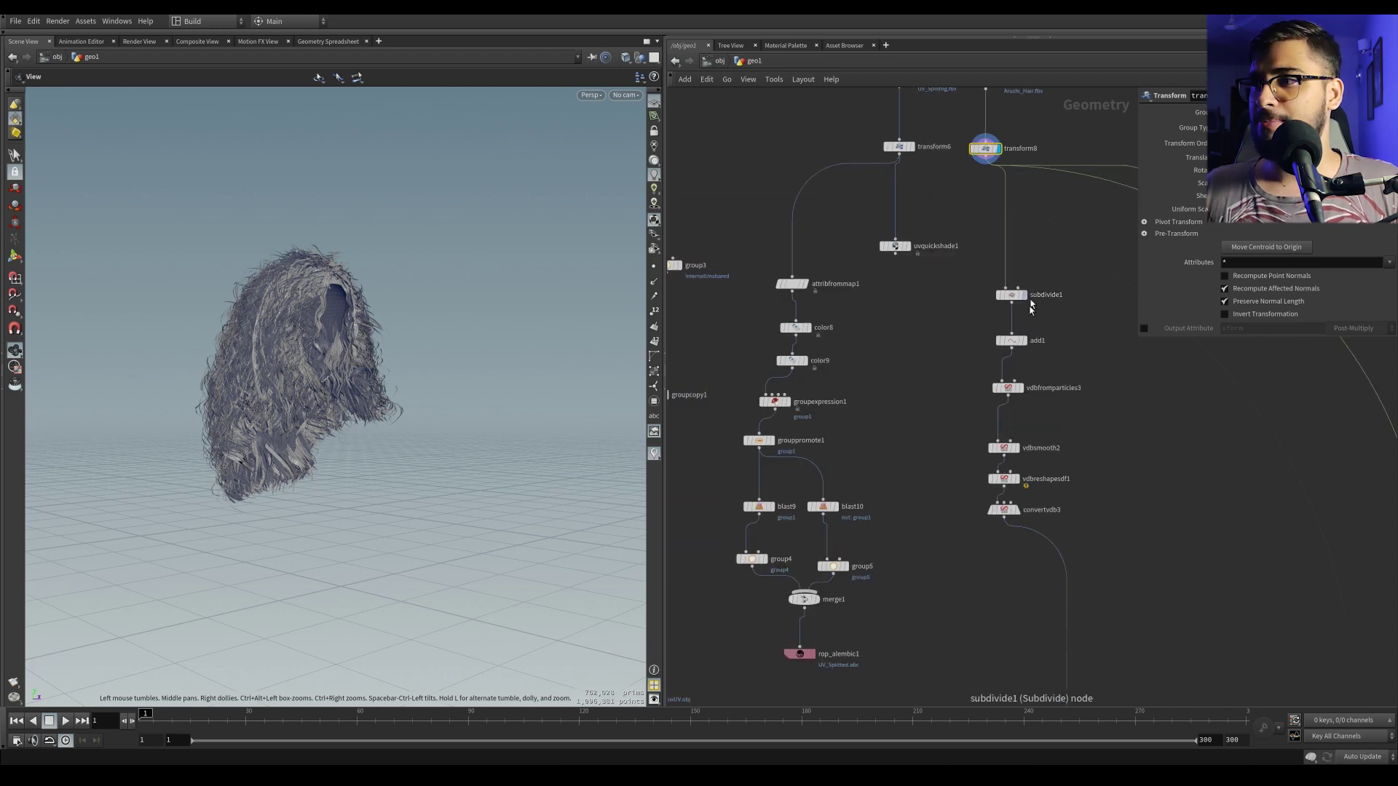
click(1017, 514)
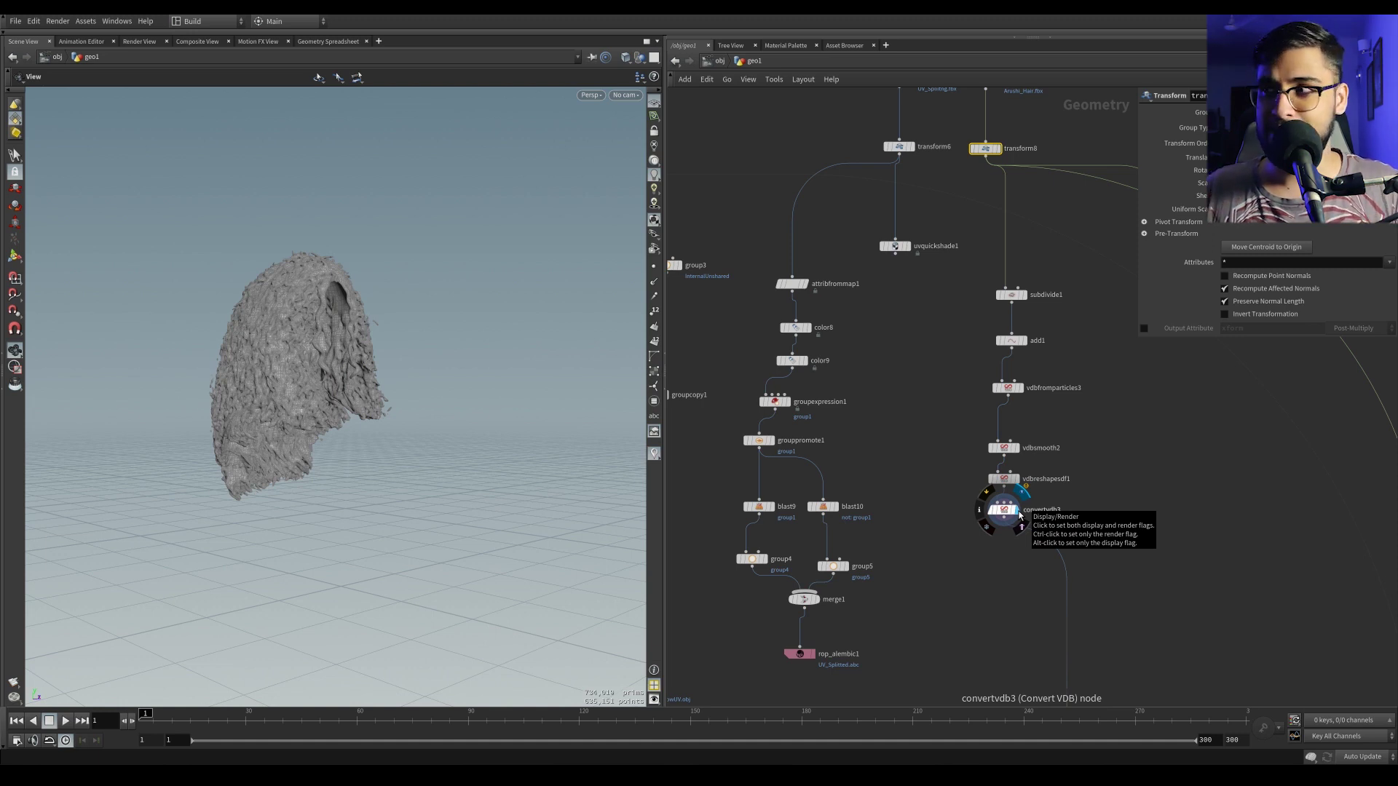
click(1007, 387)
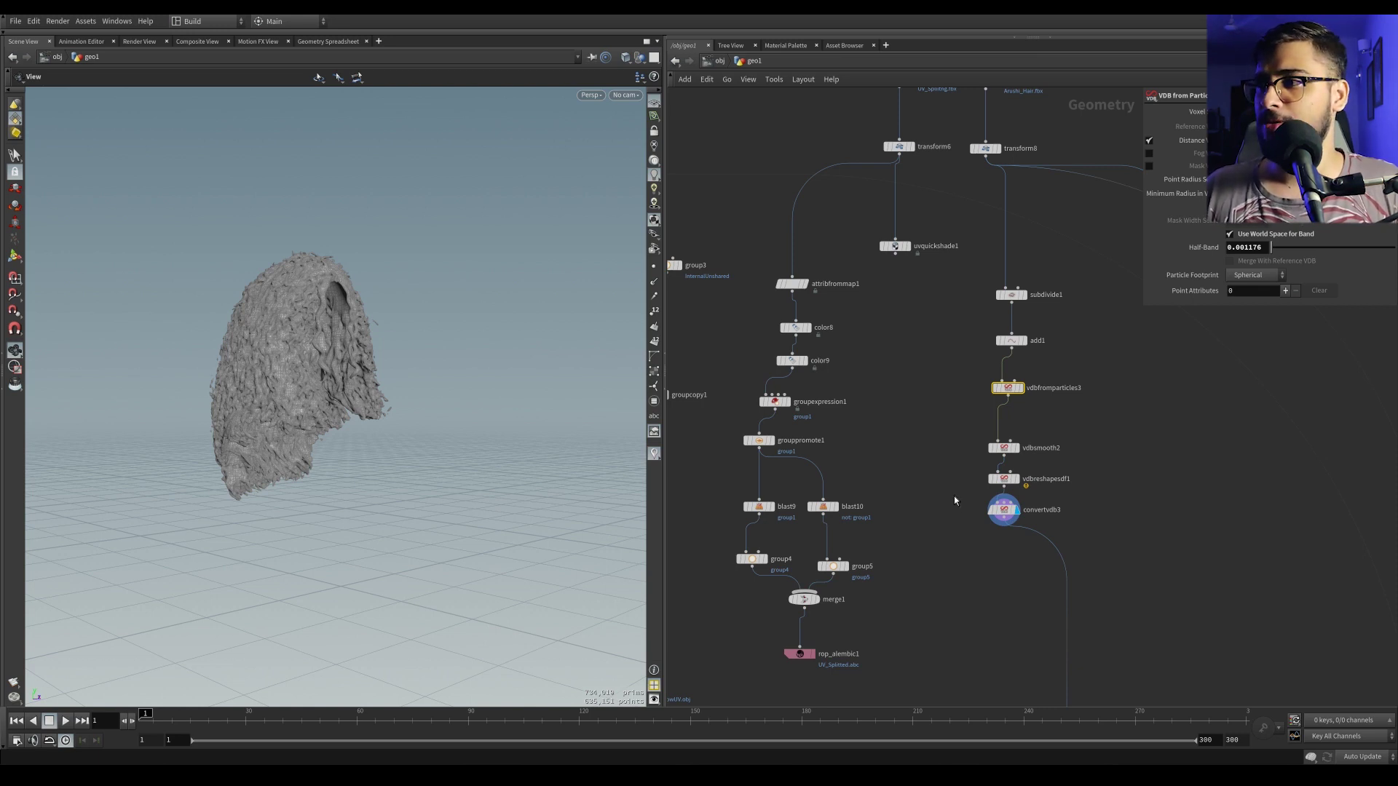
click(1003, 509)
Step: Display vdbfromparticles3 and compare its hair volume with the converted mesh of convertvdb3
click(1020, 387)
click(1008, 387)
drag(381, 380, 334, 353)
right_drag(334, 353, 304, 381)
drag(304, 380, 247, 374)
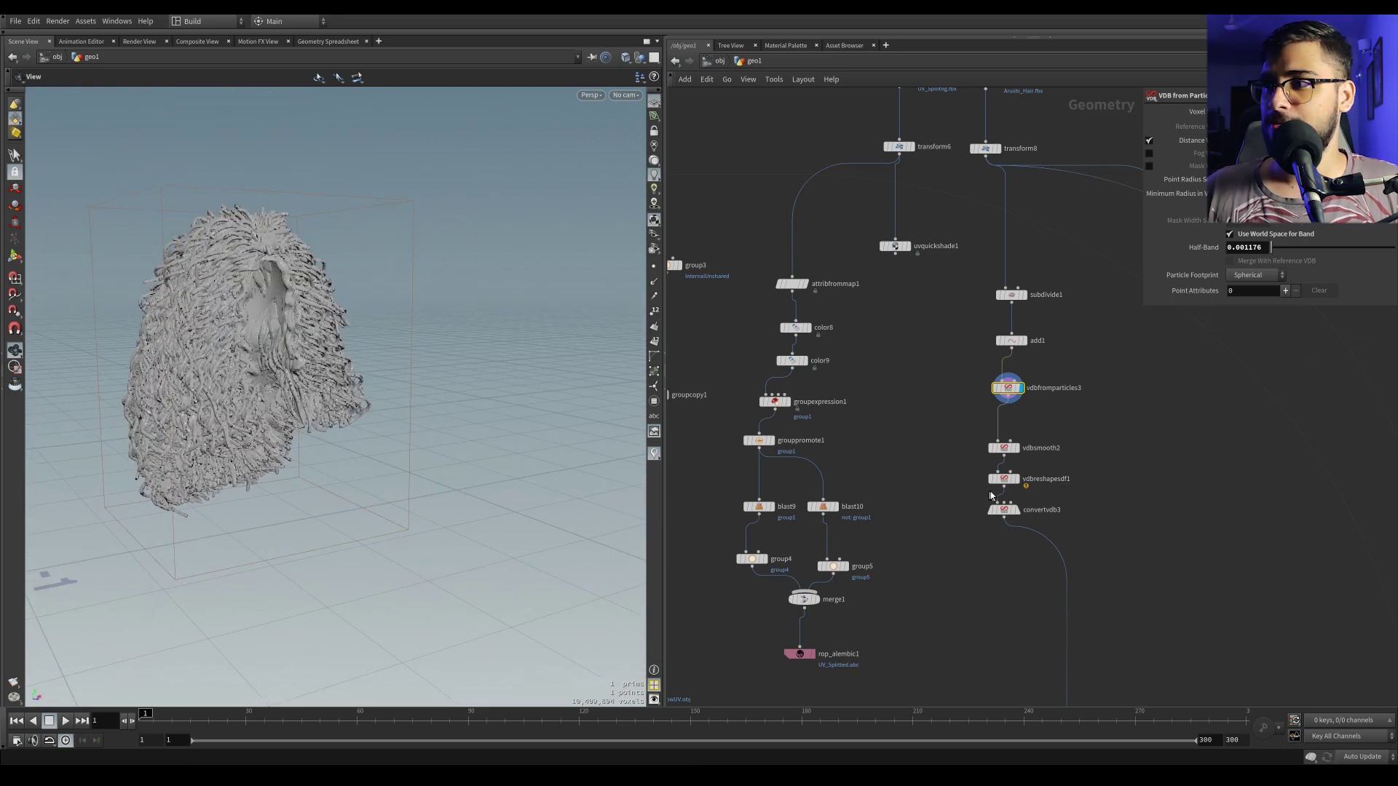
click(1016, 509)
click(1016, 509)
click(1003, 509)
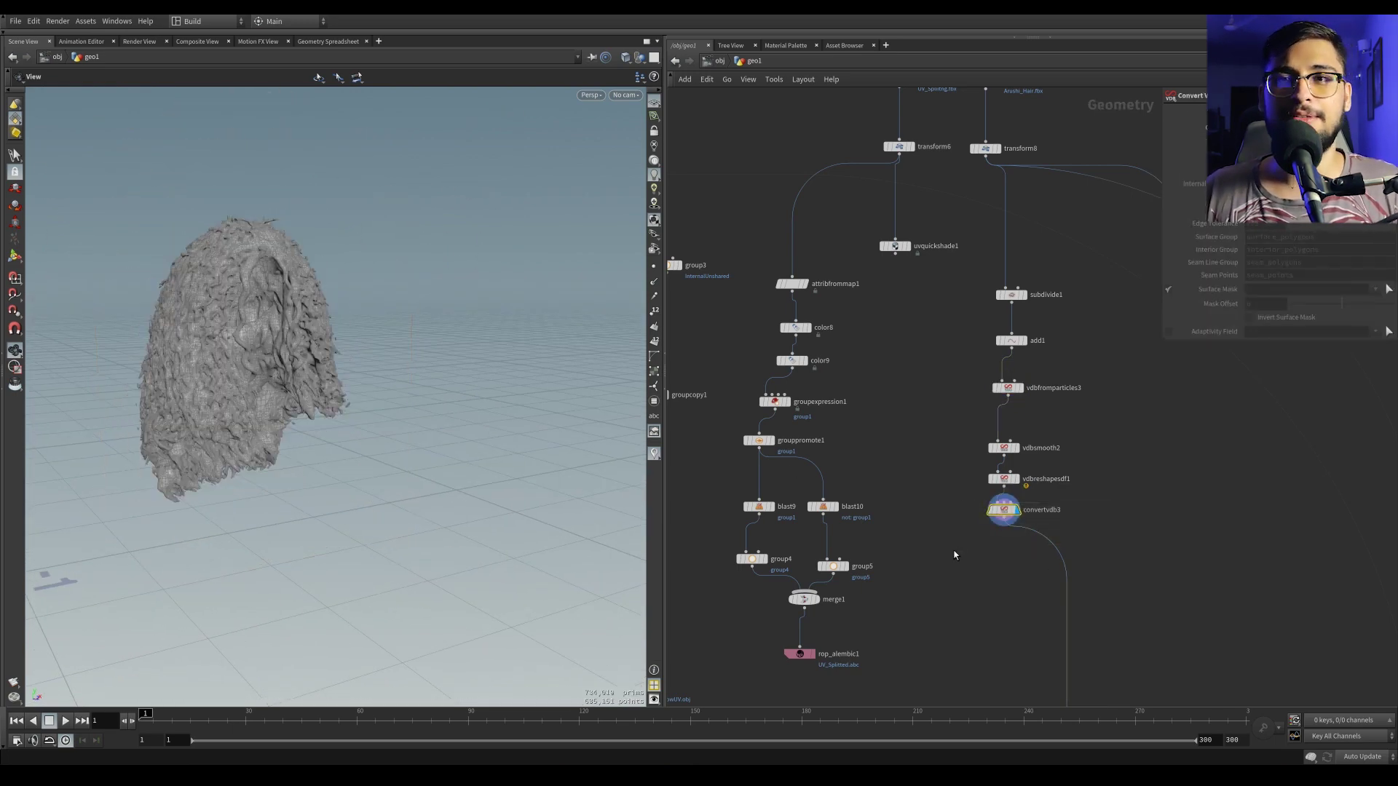
Step: Display the reduced hair mesh at polyreduce7 and the projected result at the ray1 node
middle_drag(1002, 627, 942, 323)
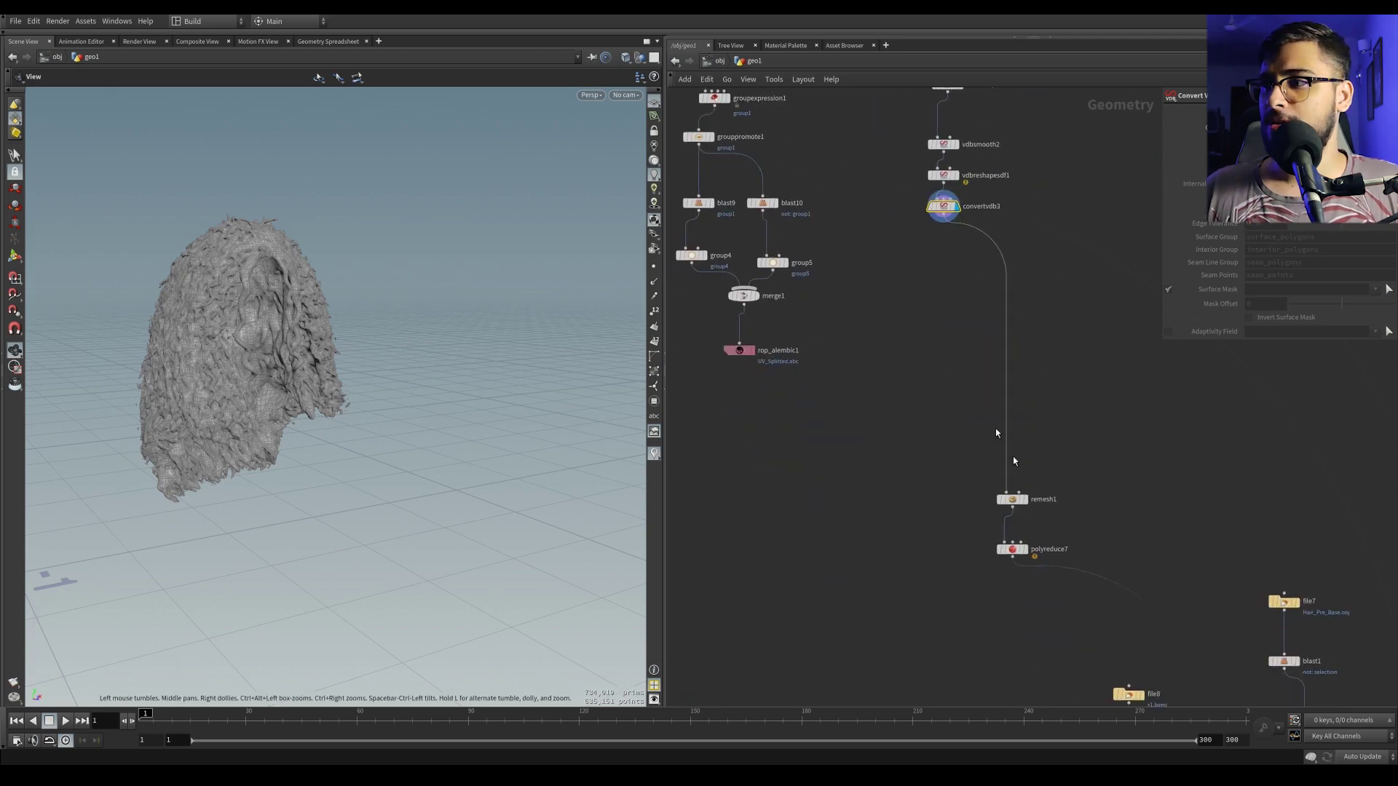
click(1023, 550)
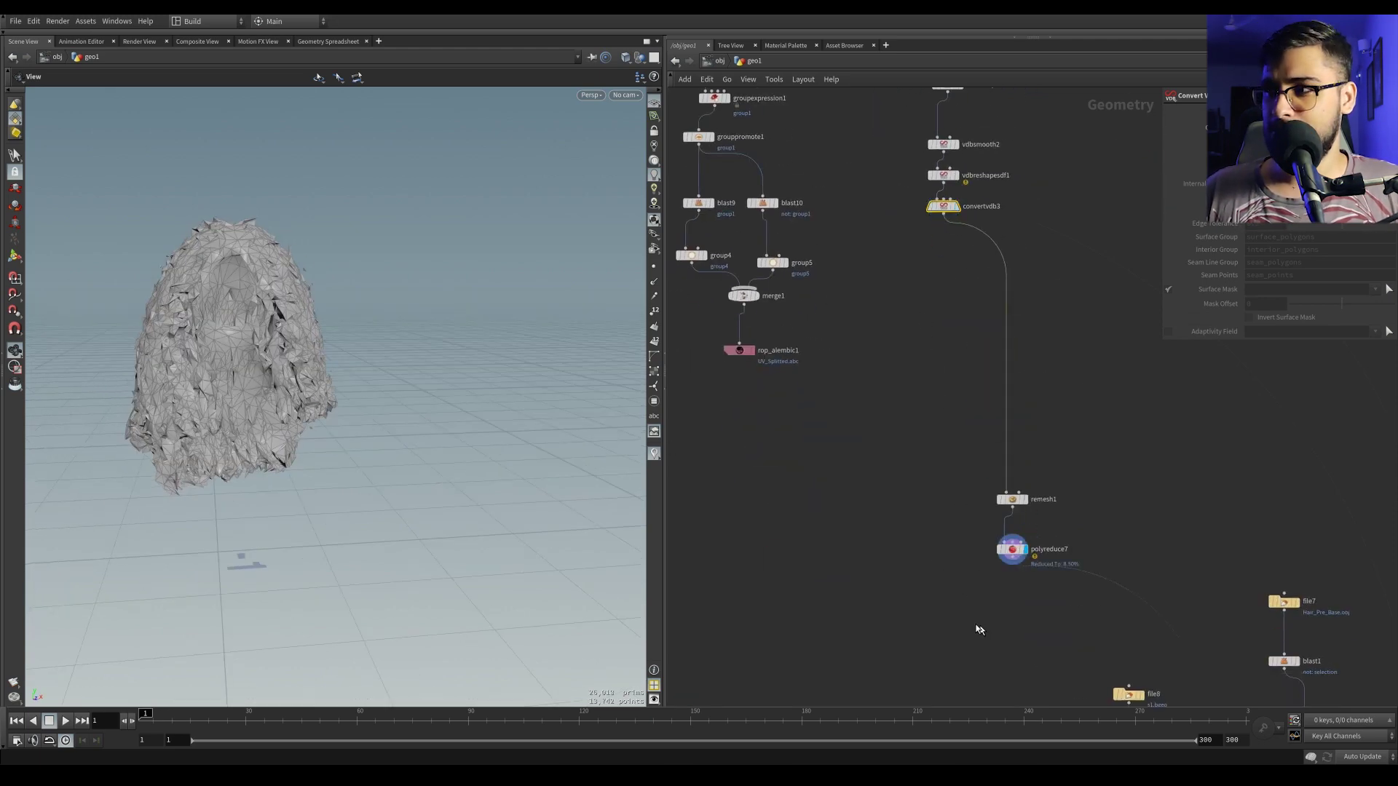
middle_drag(965, 617, 776, 343)
click(1016, 627)
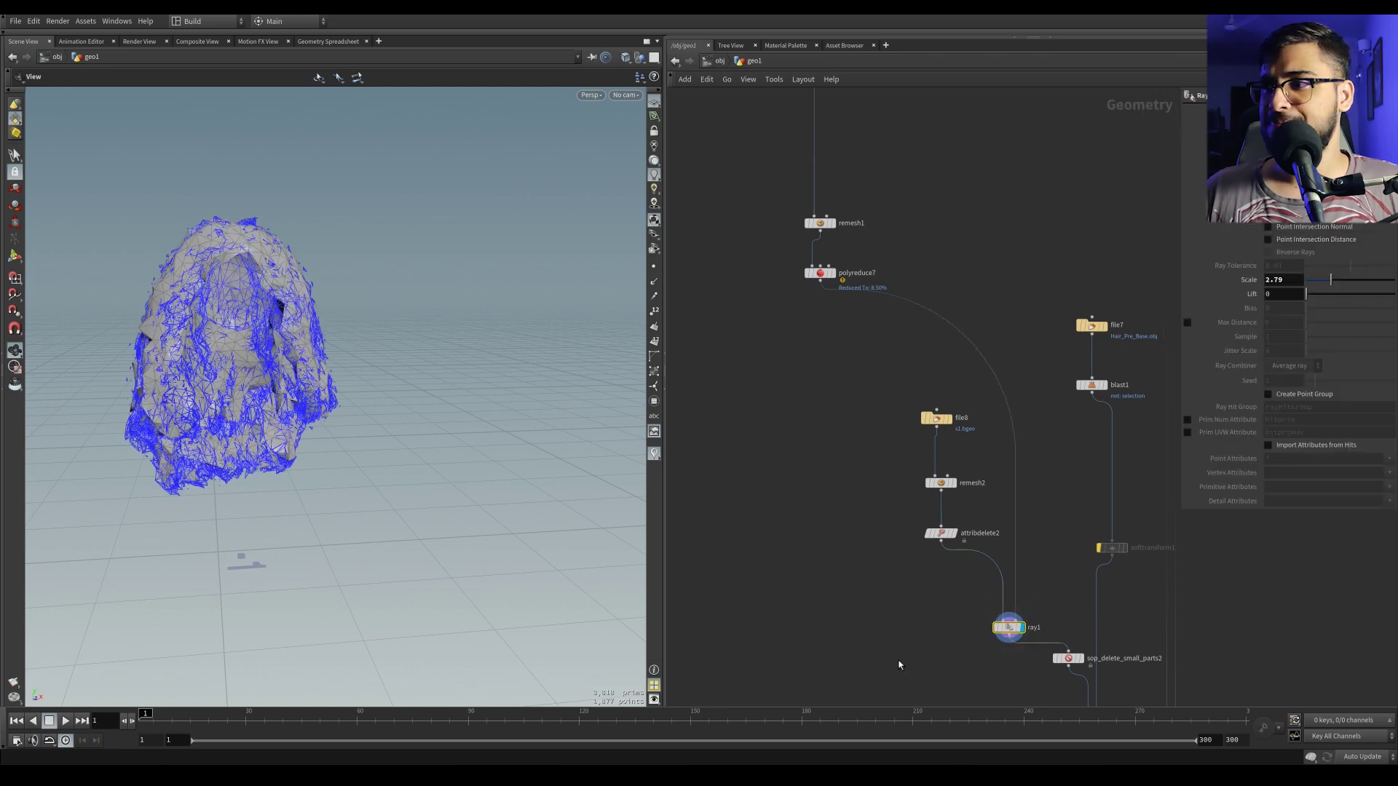
Step: Display the low-poly hair at the normal7 node and at the clean1 node further down the branch
middle_drag(898, 664, 711, 377)
click(914, 546)
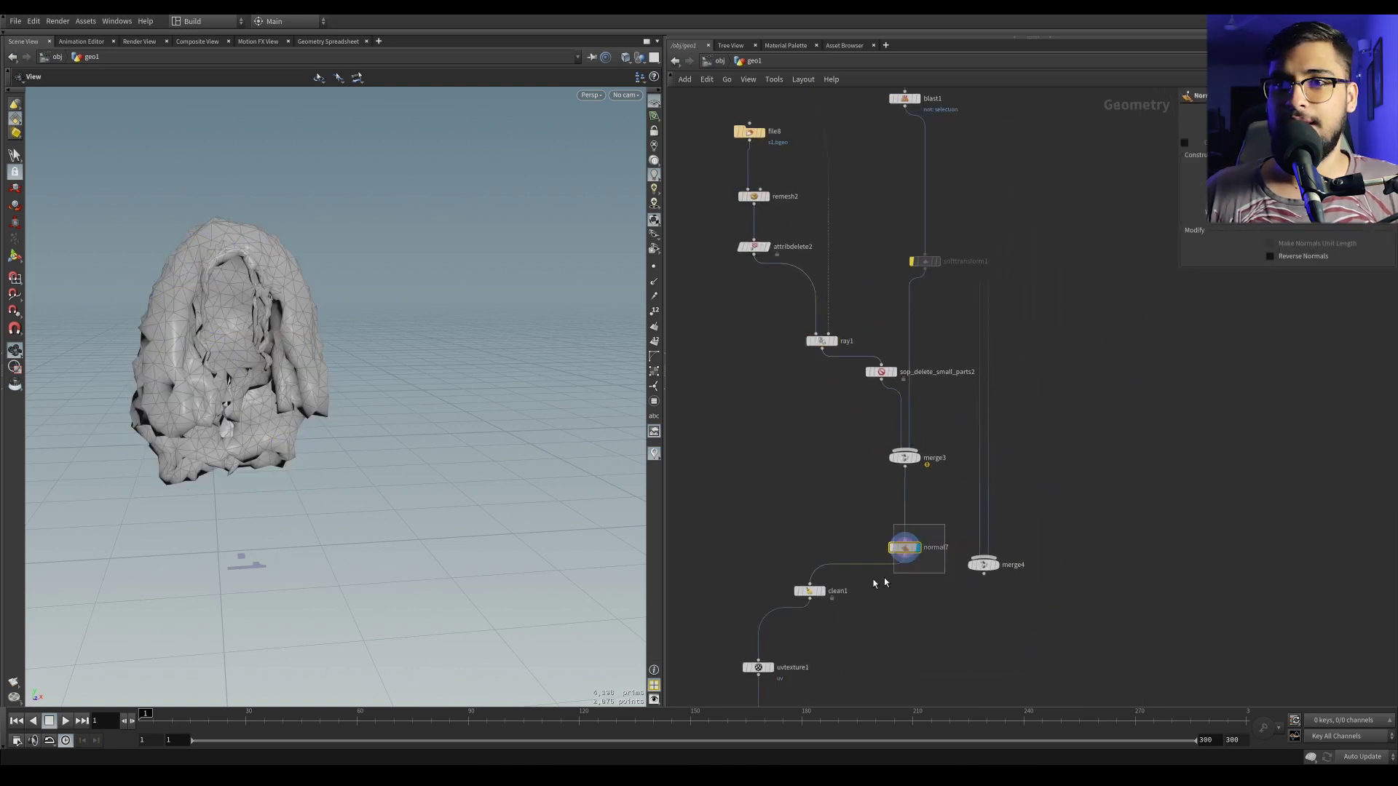
drag(249, 339, 396, 437)
middle_drag(908, 603, 1029, 413)
click(944, 404)
click(944, 406)
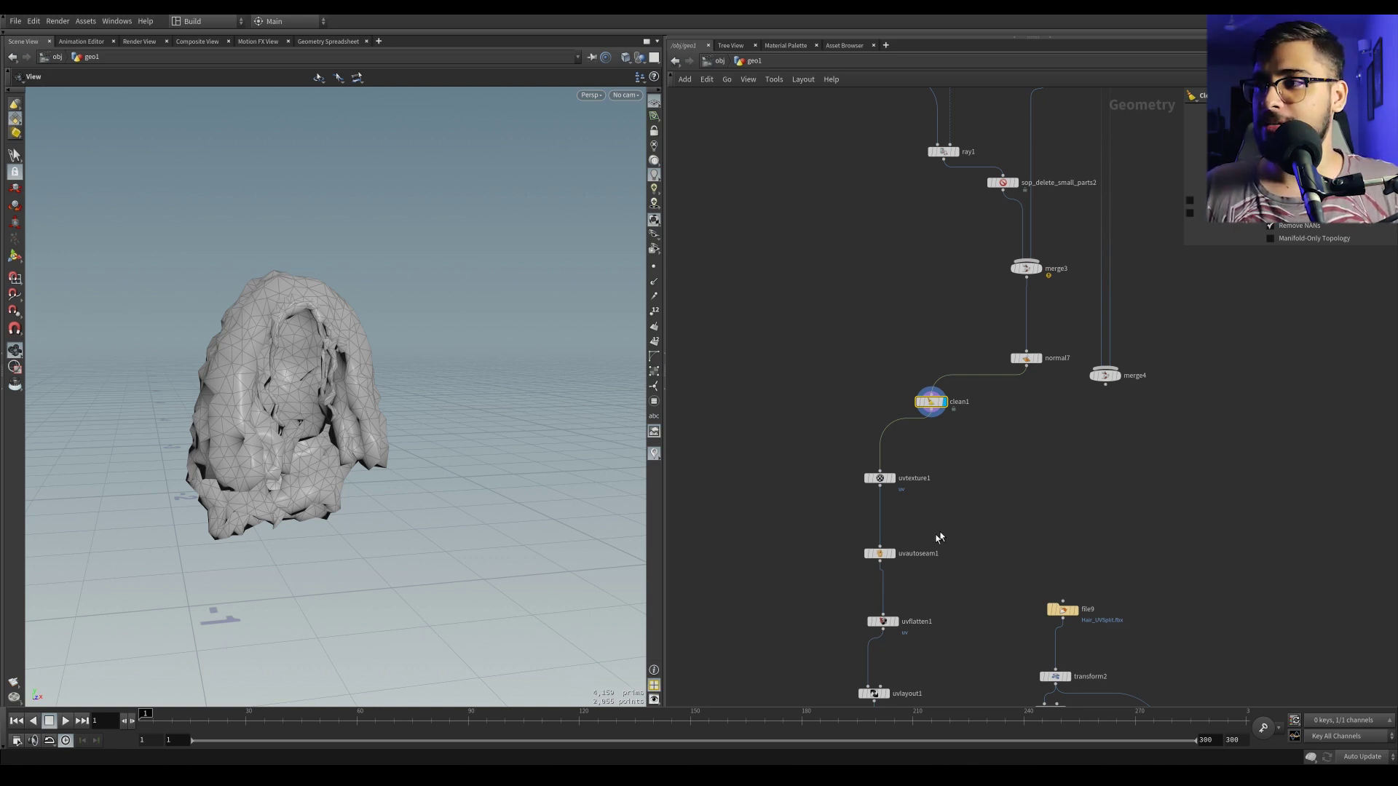
Step: Display the hair's uvlayout1 node with the UV and perspective views side by side, and follow the branch to rop_alembic3
middle_drag(908, 577, 930, 440)
click(910, 553)
key(ctrl+4)
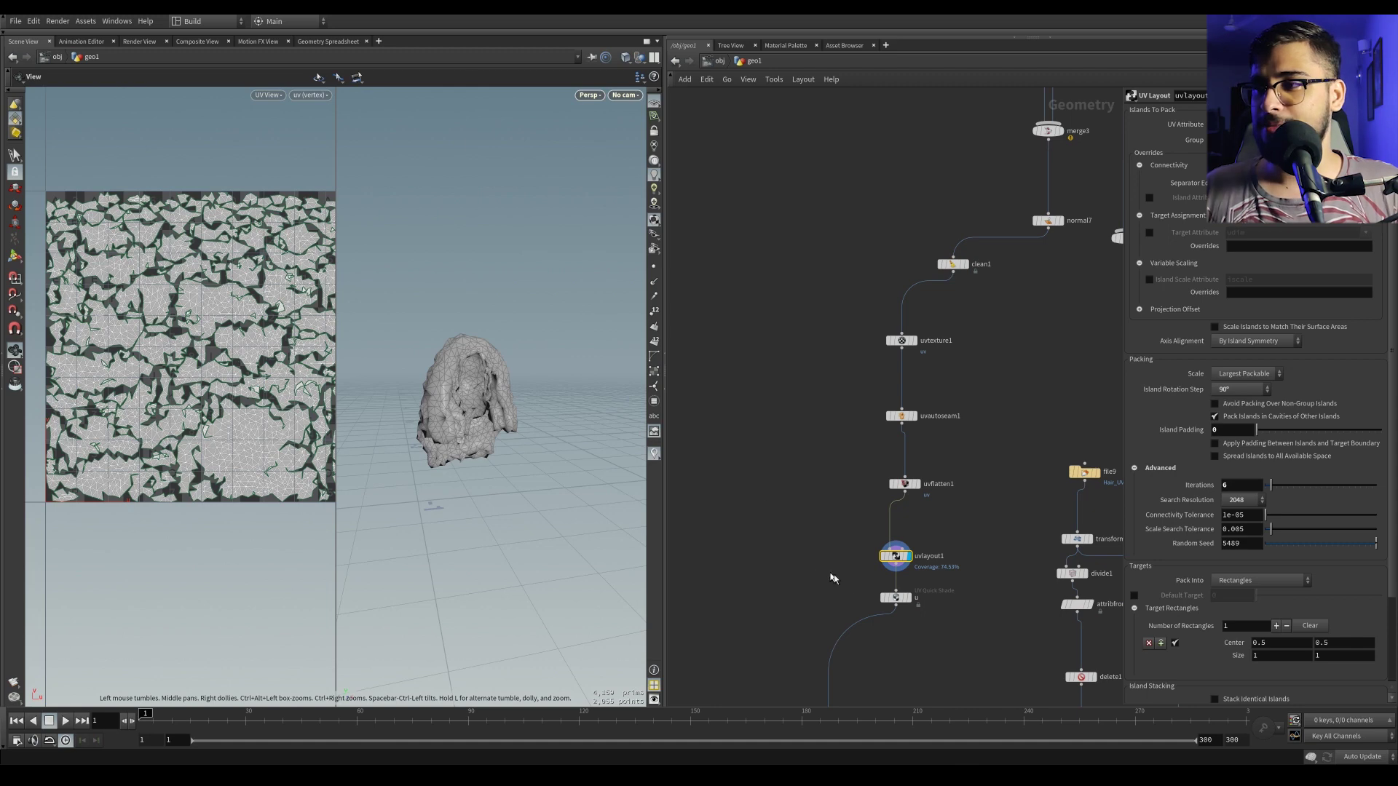
middle_drag(850, 581, 884, 348)
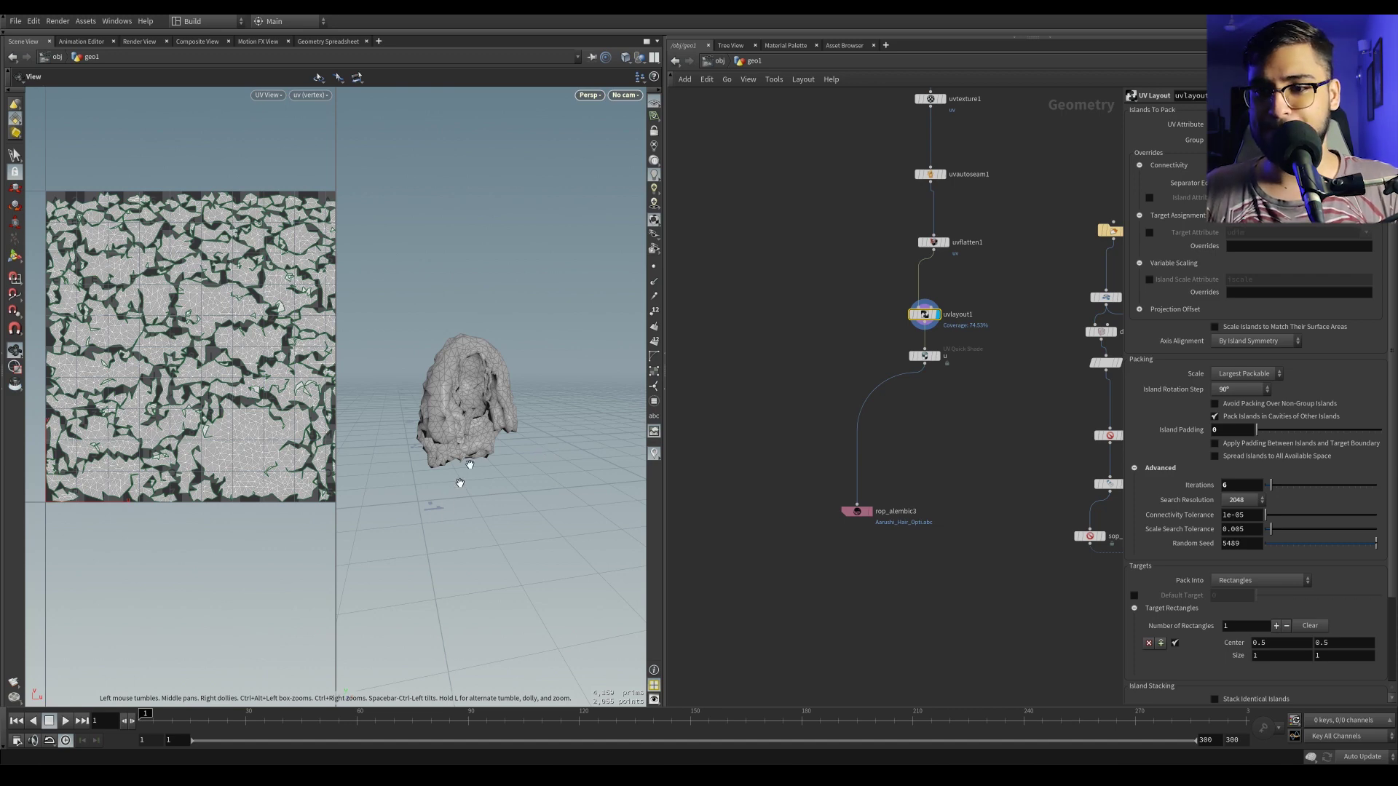
Step: Switch to Photos to examine the hair in the character render, and return to the hair branch in Houdini
key(alt+Tab)
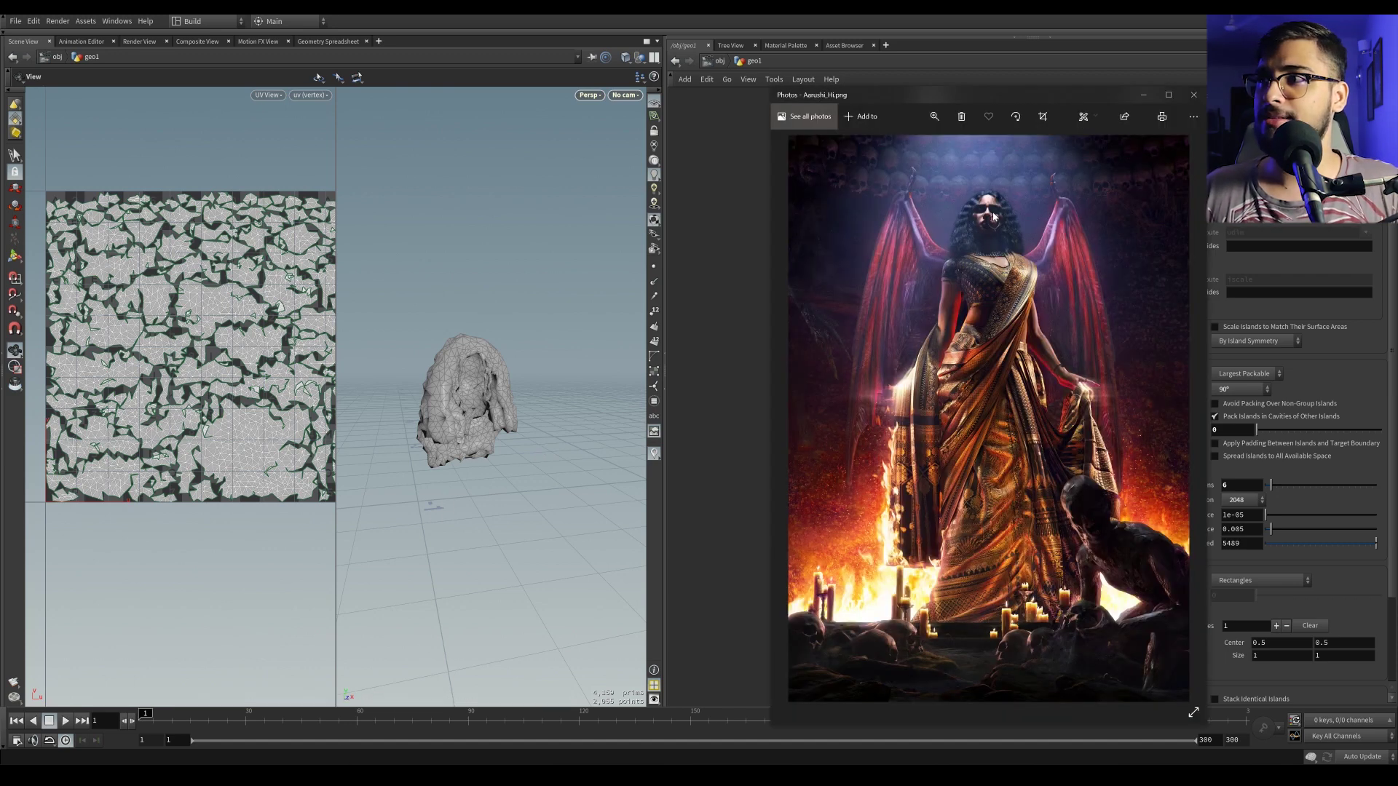
scroll(993, 214, up, 3)
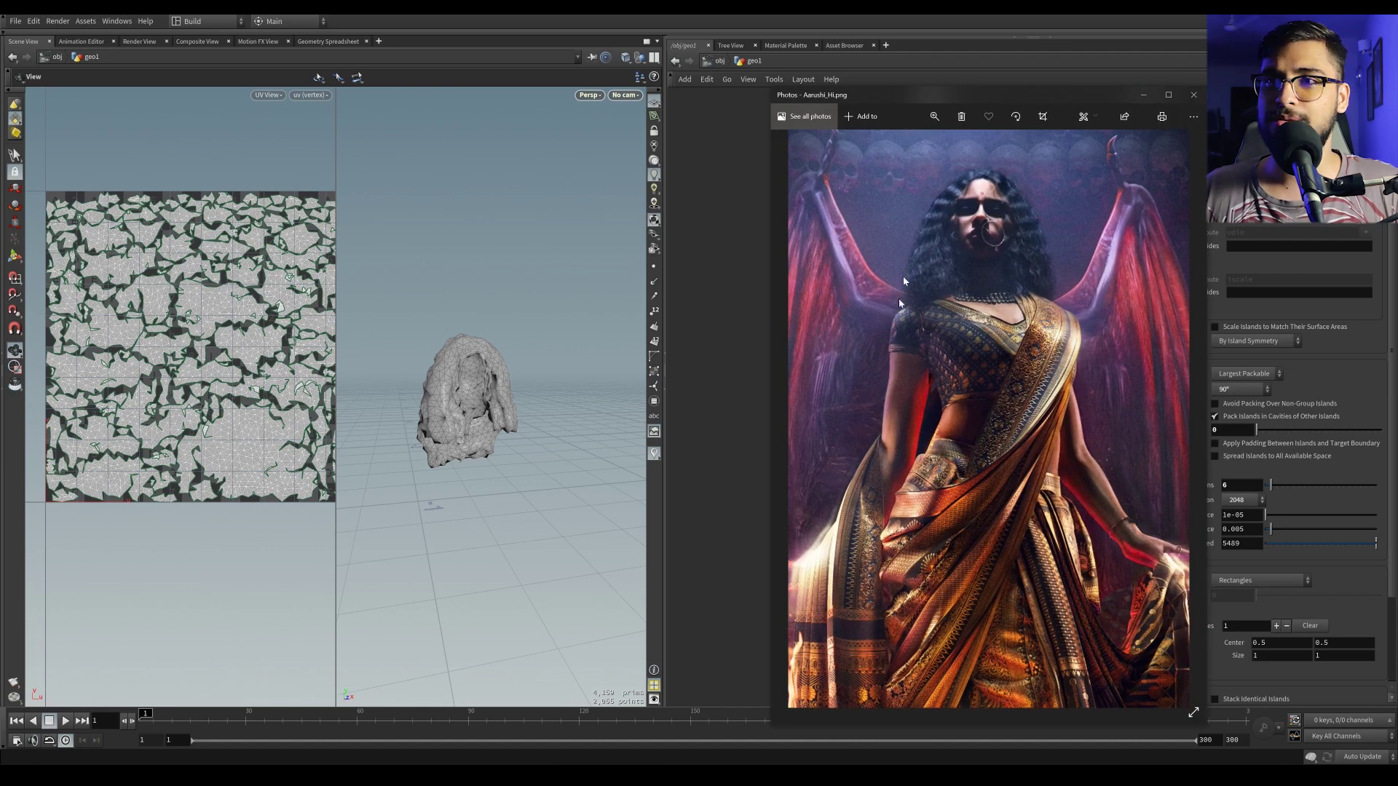
click(535, 326)
middle_drag(864, 188, 877, 471)
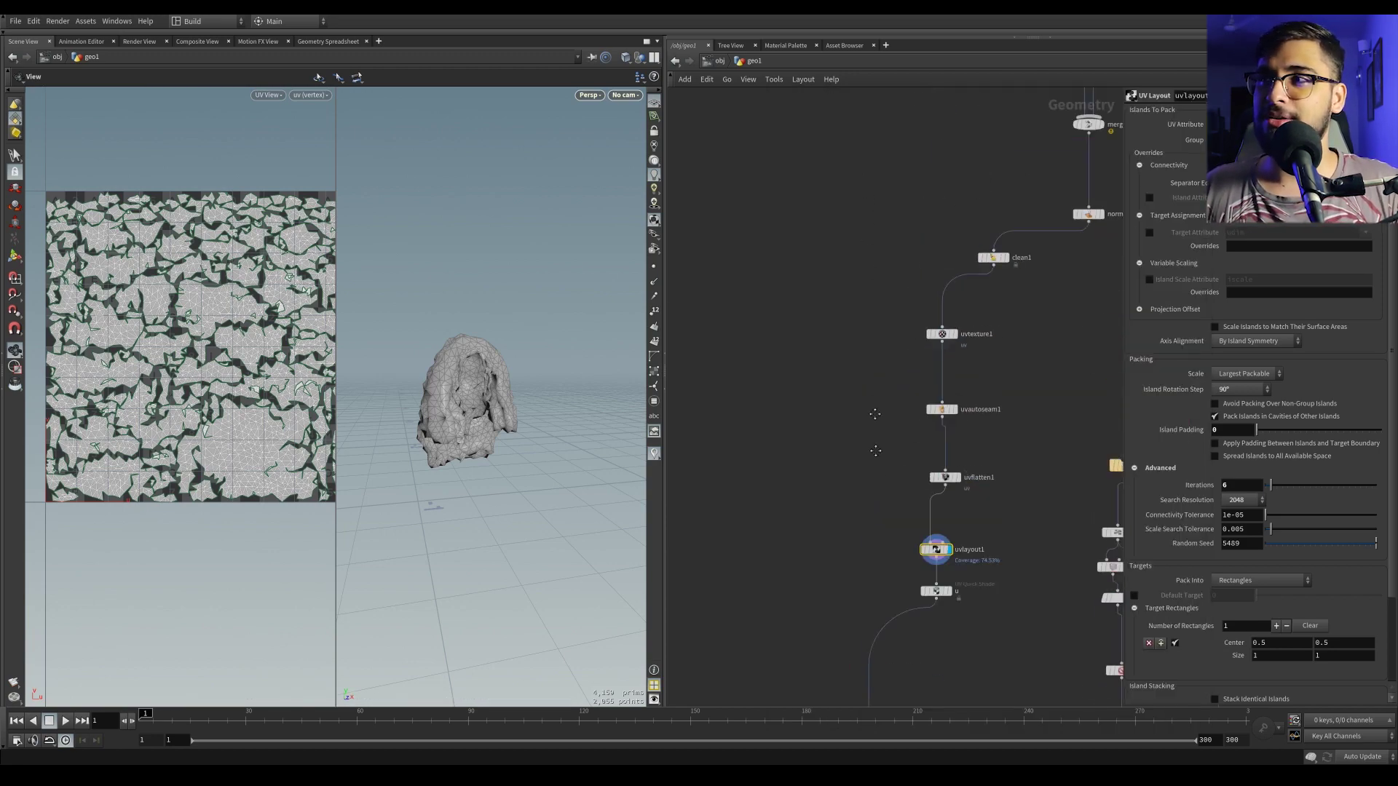
scroll(863, 334, down, 3)
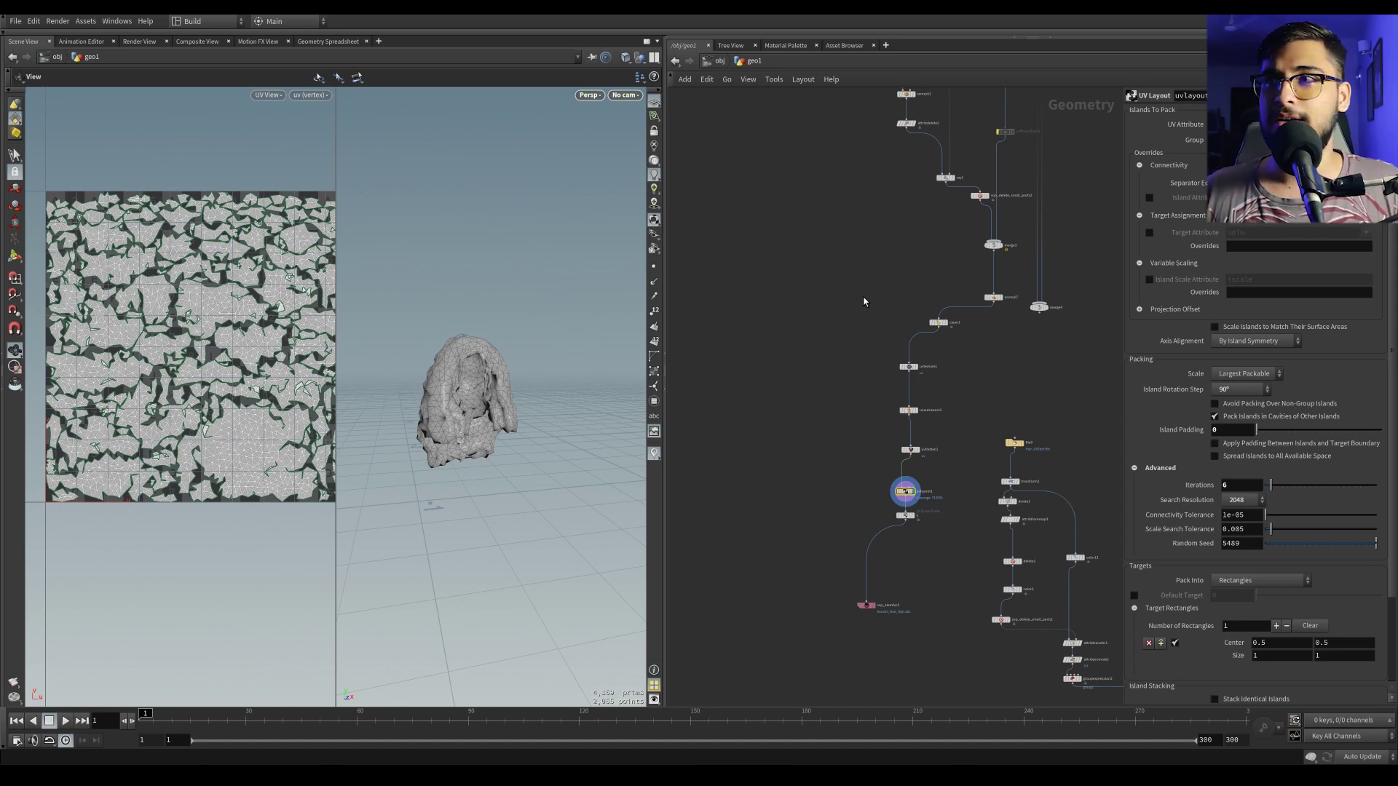
middle_drag(878, 186, 943, 452)
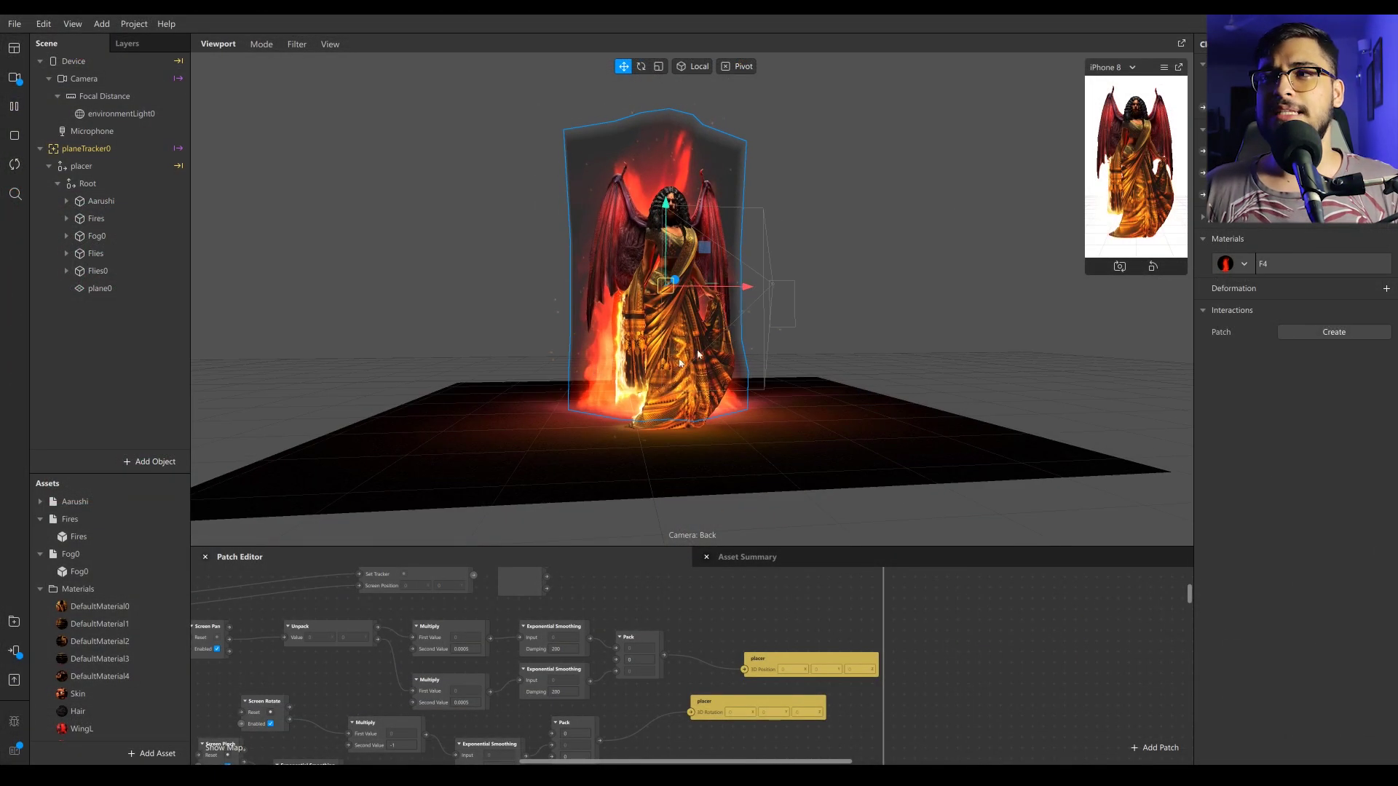
Step: Examine the textured winged character up close and from several angles in the Spark AR Studio viewport
scroll(696, 354, up, 5)
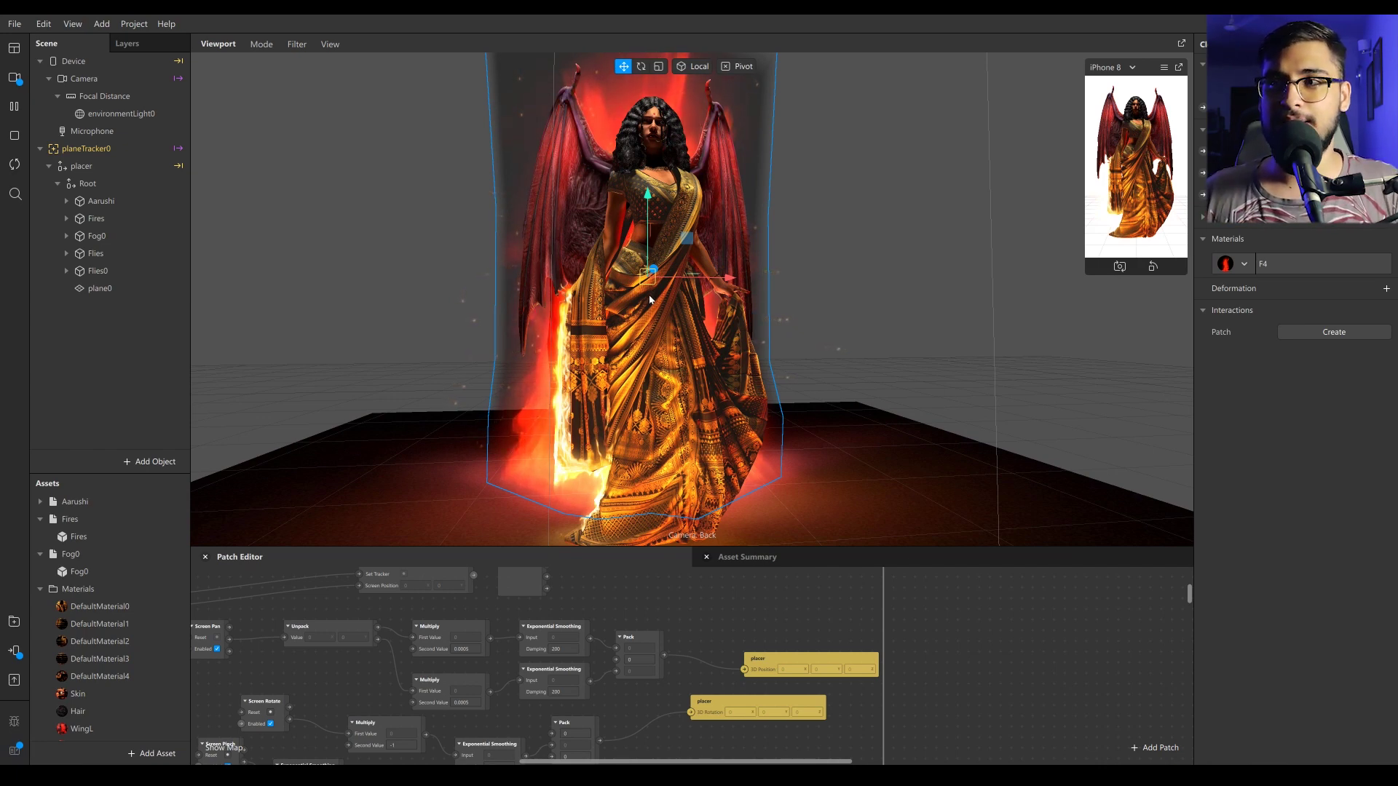
scroll(658, 306, up, 3)
middle_drag(658, 364, 647, 390)
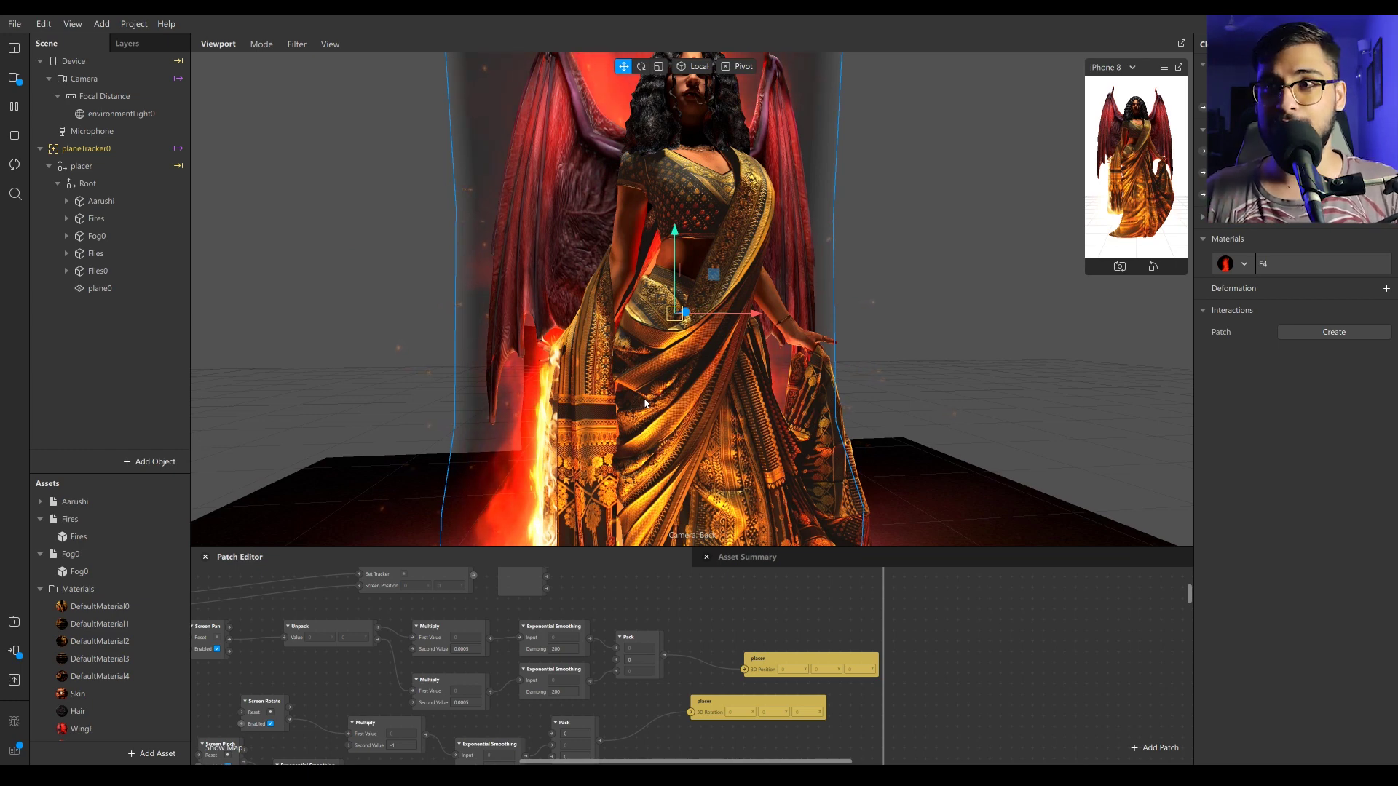
scroll(645, 402, down, 3)
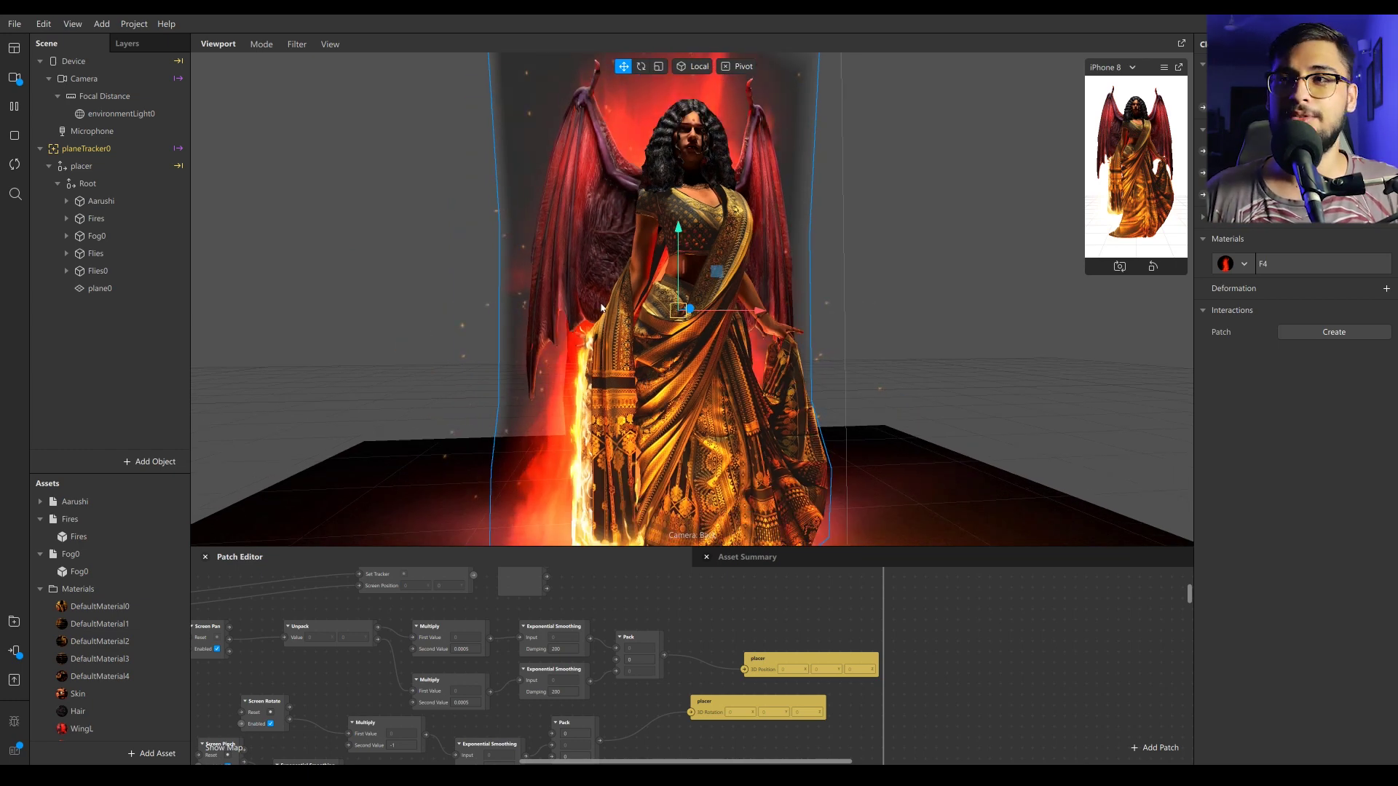
scroll(739, 337, down, 1)
alt+drag(738, 332, 717, 415)
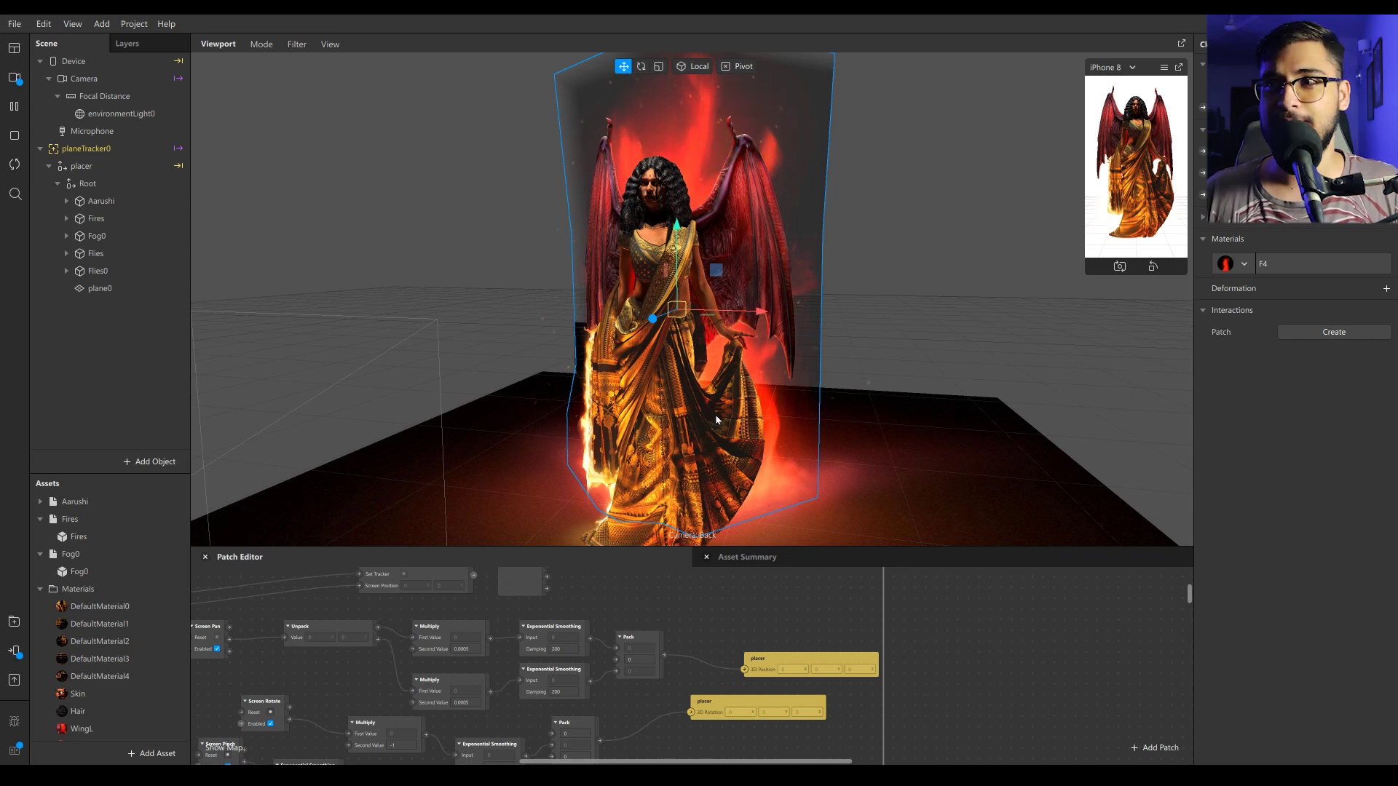
right_drag(717, 420, 684, 366)
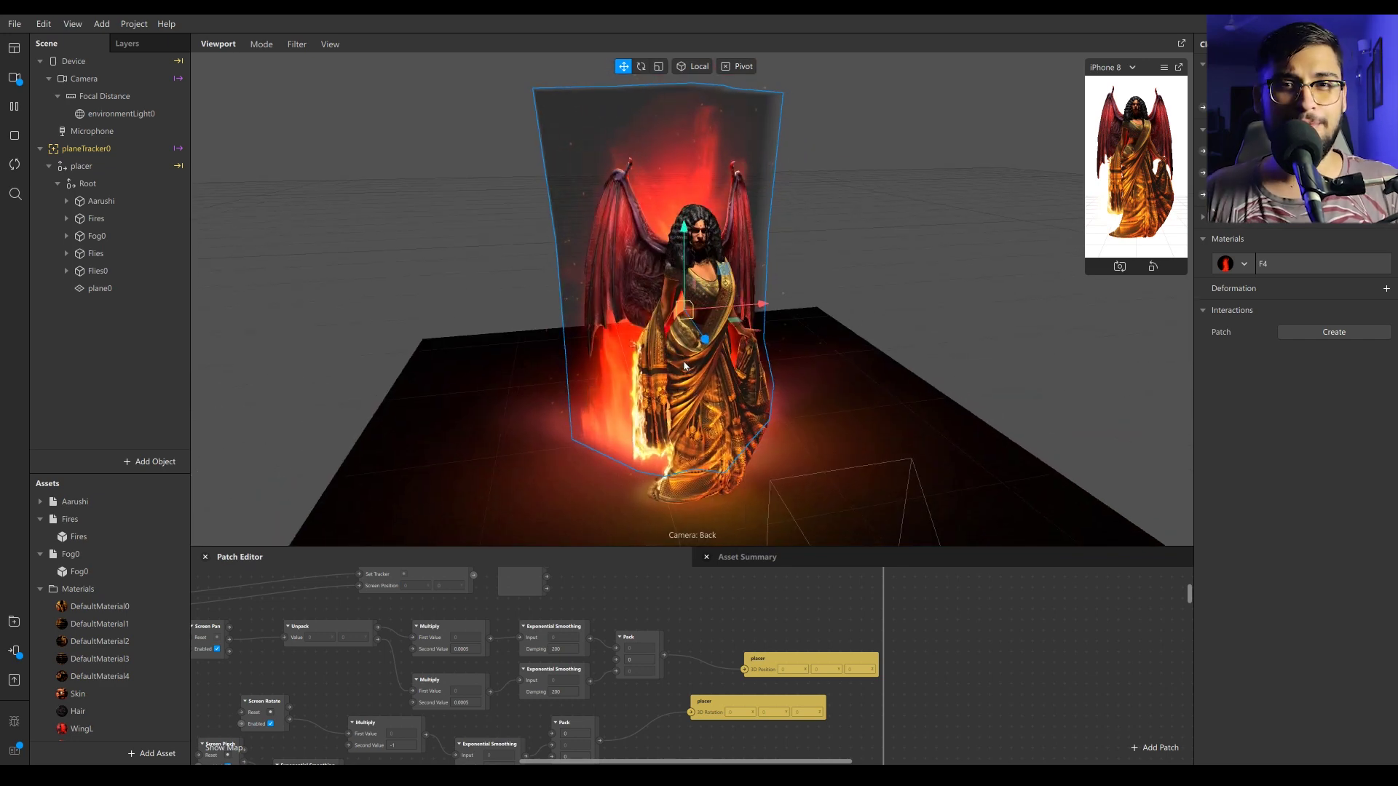